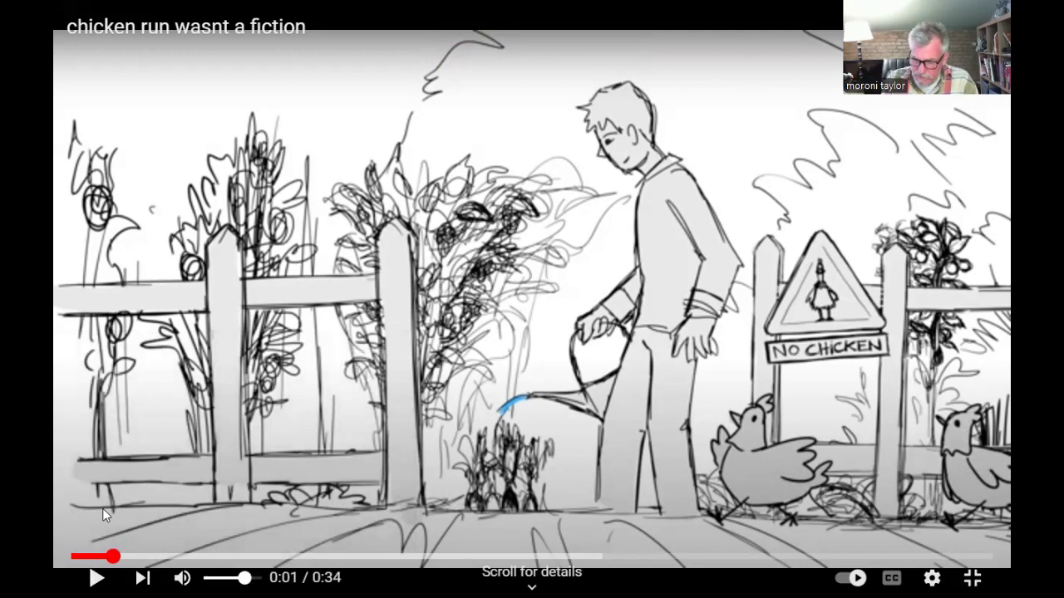
- Play the chicken run animatic, pause it, and return to the opening garden shot
{"action": "left_click", "coordinate": [97, 578]}
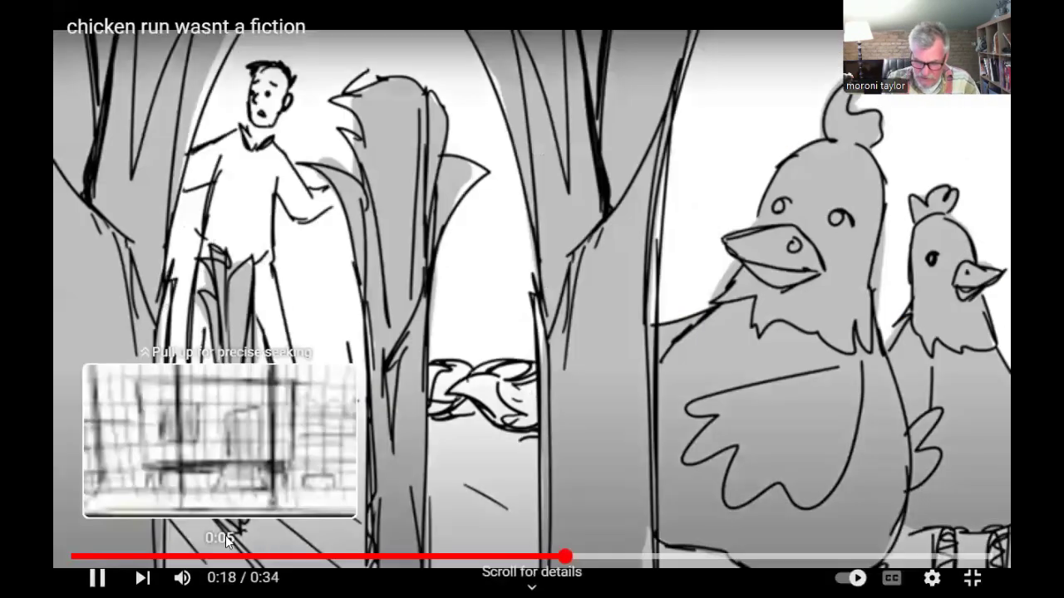
{"action": "left_click", "coordinate": [96, 577]}
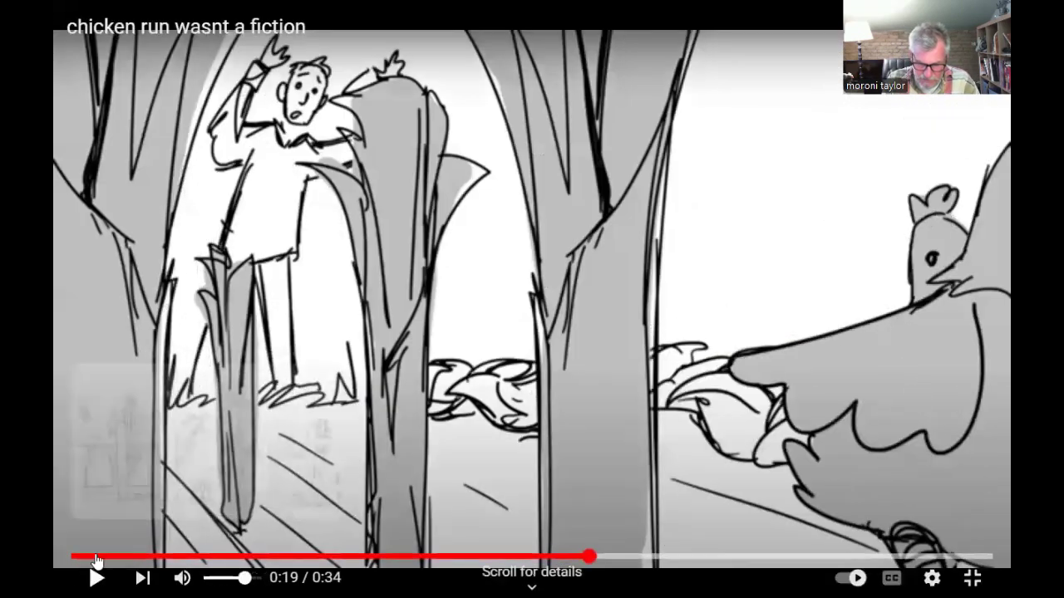
{"action": "left_click", "coordinate": [93, 557]}
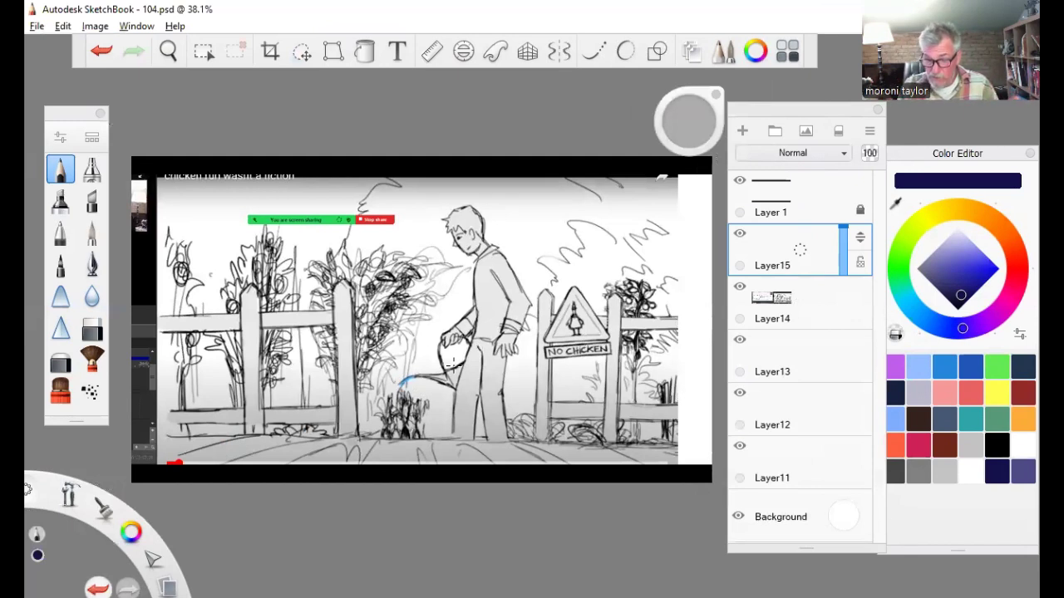
- Circle the gardener and the NO CHICKEN sign and trace the fence rails in black, and delete that annotation layer
{"action": "left_click", "coordinate": [996, 445]}
{"action": "mouse_move", "coordinate": [440, 215]}
{"action": "left_mouse_down"}
{"action": "mouse_move", "coordinate": [503, 223]}
{"action": "mouse_move", "coordinate": [402, 356]}
{"action": "mouse_move", "coordinate": [467, 434]}
{"action": "left_mouse_up"}
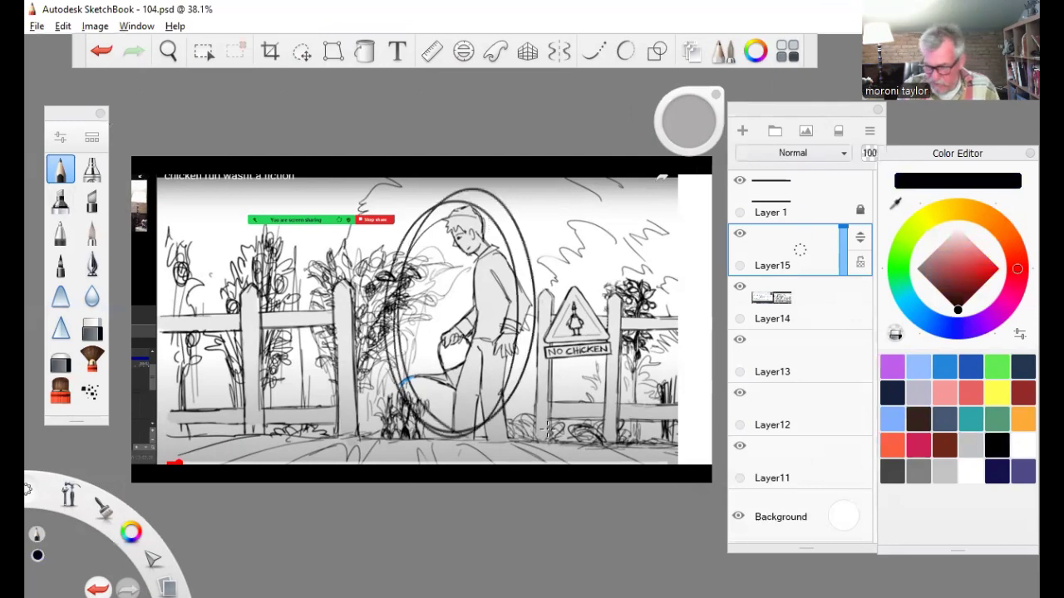
{"action": "mouse_move", "coordinate": [582, 274]}
{"action": "left_mouse_down"}
{"action": "mouse_move", "coordinate": [536, 349]}
{"action": "mouse_move", "coordinate": [565, 364]}
{"action": "left_mouse_up"}
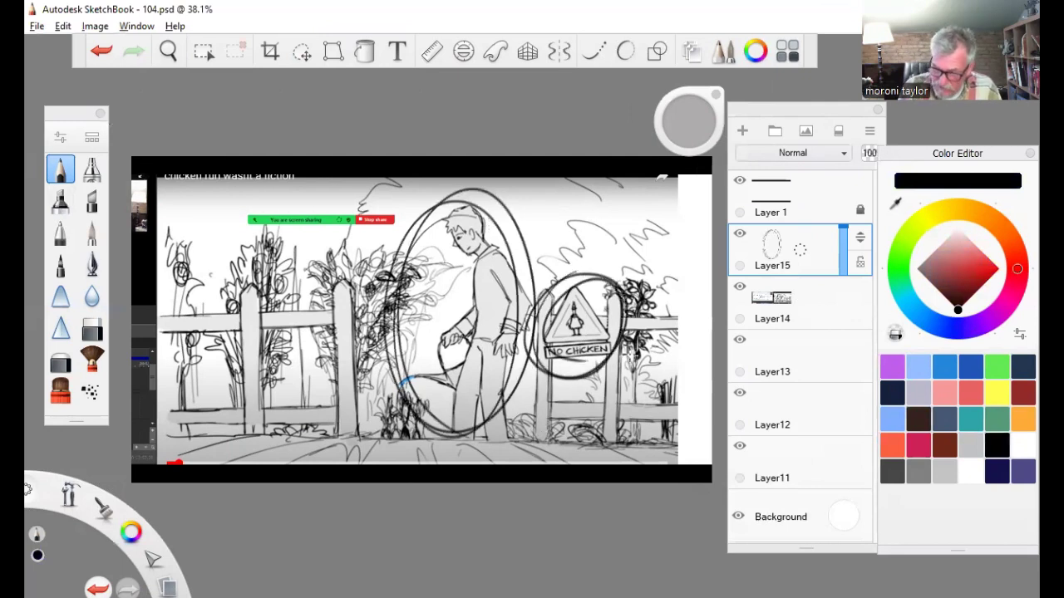
{"action": "left_click_drag", "start_coordinate": [161, 316], "coordinate": [354, 310]}
{"action": "left_click_drag", "start_coordinate": [178, 332], "coordinate": [313, 319]}
{"action": "left_click_drag", "start_coordinate": [182, 408], "coordinate": [357, 403]}
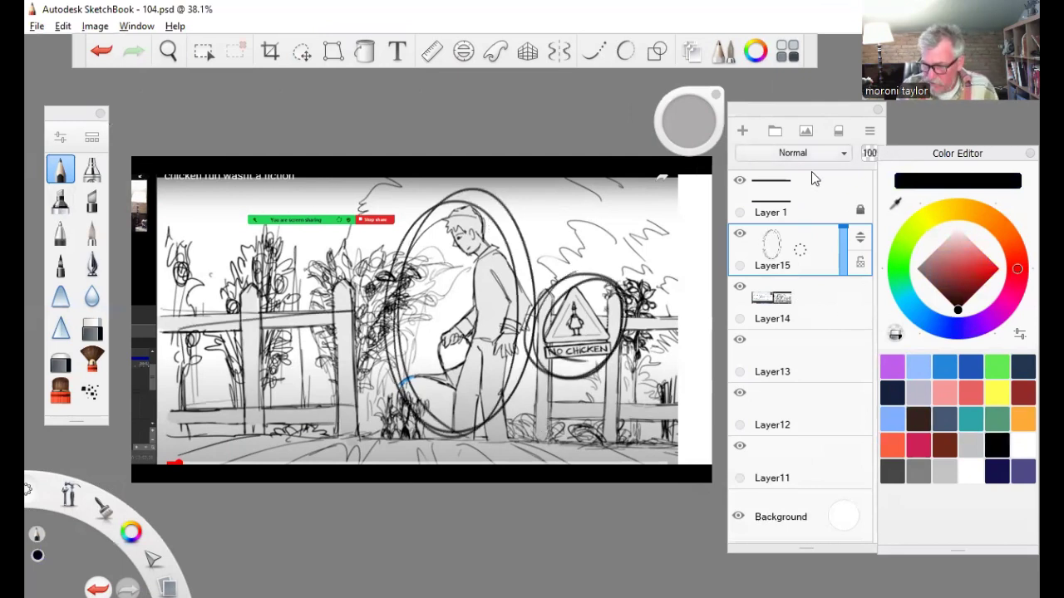
{"action": "left_click_drag", "start_coordinate": [799, 249], "coordinate": [832, 191]}
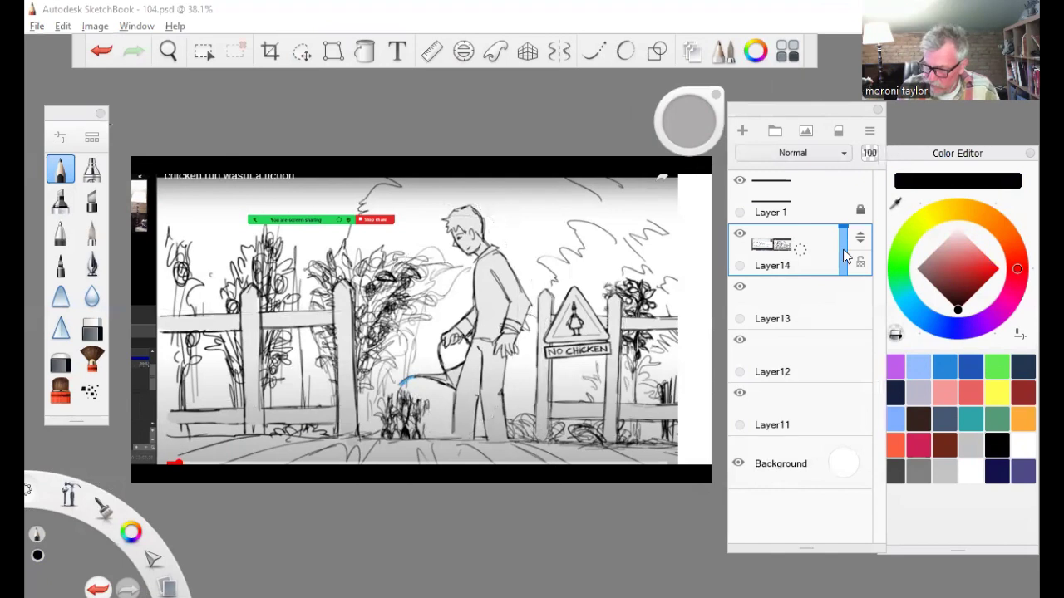
- Fade the Layer14 storyboard frame to 50% opacity and add an empty drawing layer above it
{"action": "left_click", "coordinate": [843, 250]}
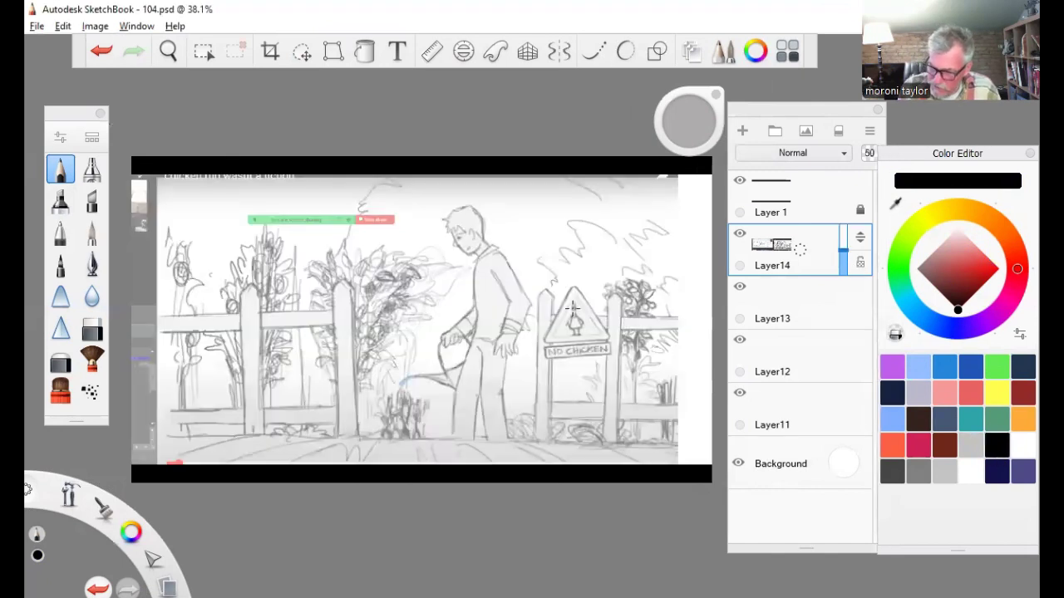
{"action": "left_click_drag", "start_coordinate": [711, 250], "coordinate": [572, 308]}
{"action": "key", "text": "ctrl+z"}
{"action": "left_click_drag", "start_coordinate": [799, 249], "coordinate": [788, 185]}
- Sketch a black fence on the sign side of the gardener, with rails angled in perspective toward him and two upright posts
{"action": "mouse_move", "coordinate": [526, 331]}
{"action": "left_mouse_down"}
{"action": "mouse_move", "coordinate": [711, 258]}
{"action": "mouse_move", "coordinate": [526, 325]}
{"action": "left_mouse_up"}
{"action": "left_click_drag", "start_coordinate": [541, 416], "coordinate": [711, 417]}
{"action": "mouse_move", "coordinate": [711, 422]}
{"action": "left_mouse_down"}
{"action": "mouse_move", "coordinate": [542, 416]}
{"action": "mouse_move", "coordinate": [695, 421]}
{"action": "left_mouse_up"}
{"action": "mouse_move", "coordinate": [562, 426]}
{"action": "left_mouse_down"}
{"action": "mouse_move", "coordinate": [566, 273]}
{"action": "mouse_move", "coordinate": [568, 432]}
{"action": "left_mouse_up"}
{"action": "left_click_drag", "start_coordinate": [662, 237], "coordinate": [649, 450]}
{"action": "left_click_drag", "start_coordinate": [651, 437], "coordinate": [665, 243]}
- Sketch the opposite fence behind the planting in black, with perspective rails descending toward the gardener and three posts
{"action": "left_click_drag", "start_coordinate": [158, 265], "coordinate": [349, 325]}
{"action": "mouse_move", "coordinate": [352, 324]}
{"action": "left_mouse_down"}
{"action": "mouse_move", "coordinate": [155, 290]}
{"action": "mouse_move", "coordinate": [299, 326]}
{"action": "left_mouse_up"}
{"action": "mouse_move", "coordinate": [209, 429]}
{"action": "left_mouse_down"}
{"action": "mouse_move", "coordinate": [203, 242]}
{"action": "mouse_move", "coordinate": [214, 462]}
{"action": "left_mouse_up"}
{"action": "left_click_drag", "start_coordinate": [288, 274], "coordinate": [296, 435]}
{"action": "left_click_drag", "start_coordinate": [290, 258], "coordinate": [300, 443]}
{"action": "left_click_drag", "start_coordinate": [171, 416], "coordinate": [365, 399]}
{"action": "left_click_drag", "start_coordinate": [212, 419], "coordinate": [357, 412]}
{"action": "left_click_drag", "start_coordinate": [344, 285], "coordinate": [344, 435]}
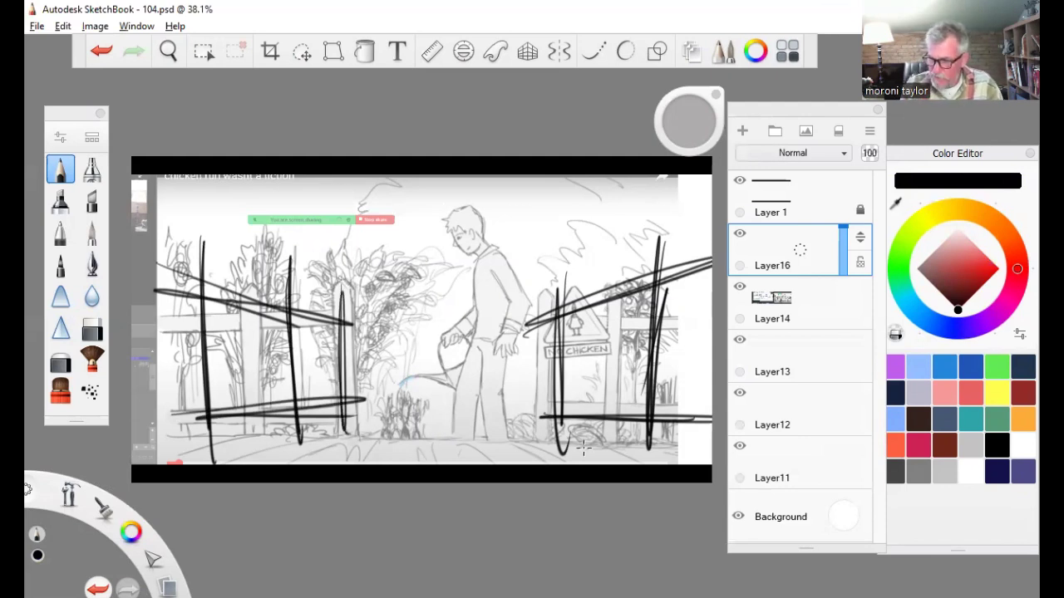
- Draw a large triangular warning sign in black on the outer end of the fence opposite the original sign
{"action": "left_click_drag", "start_coordinate": [234, 247], "coordinate": [173, 349]}
{"action": "mouse_move", "coordinate": [218, 234]}
{"action": "left_mouse_down"}
{"action": "mouse_move", "coordinate": [170, 349]}
{"action": "mouse_move", "coordinate": [253, 324]}
{"action": "left_mouse_up"}
{"action": "left_click_drag", "start_coordinate": [237, 231], "coordinate": [267, 350]}
{"action": "left_click_drag", "start_coordinate": [157, 346], "coordinate": [272, 379]}
- Scale the fence and sign sketch down slightly and reposition it around the gardener
{"action": "key", "text": "v"}
{"action": "left_click_drag", "start_coordinate": [423, 448], "coordinate": [496, 432]}
{"action": "mouse_move", "coordinate": [538, 470]}
{"action": "left_mouse_down"}
{"action": "mouse_move", "coordinate": [558, 507]}
{"action": "mouse_move", "coordinate": [649, 515]}
{"action": "mouse_move", "coordinate": [469, 511]}
{"action": "mouse_move", "coordinate": [484, 509]}
{"action": "left_mouse_up"}
{"action": "left_click_drag", "start_coordinate": [558, 508], "coordinate": [555, 509]}
{"action": "left_click_drag", "start_coordinate": [473, 466], "coordinate": [491, 513]}
{"action": "left_click", "coordinate": [489, 448]}
- Rough in the gardener's figure in black with a circle for the head and long vertical body lines
{"action": "left_click_drag", "start_coordinate": [457, 202], "coordinate": [471, 406]}
{"action": "left_click_drag", "start_coordinate": [487, 247], "coordinate": [505, 418]}
{"action": "left_click_drag", "start_coordinate": [467, 283], "coordinate": [469, 418]}
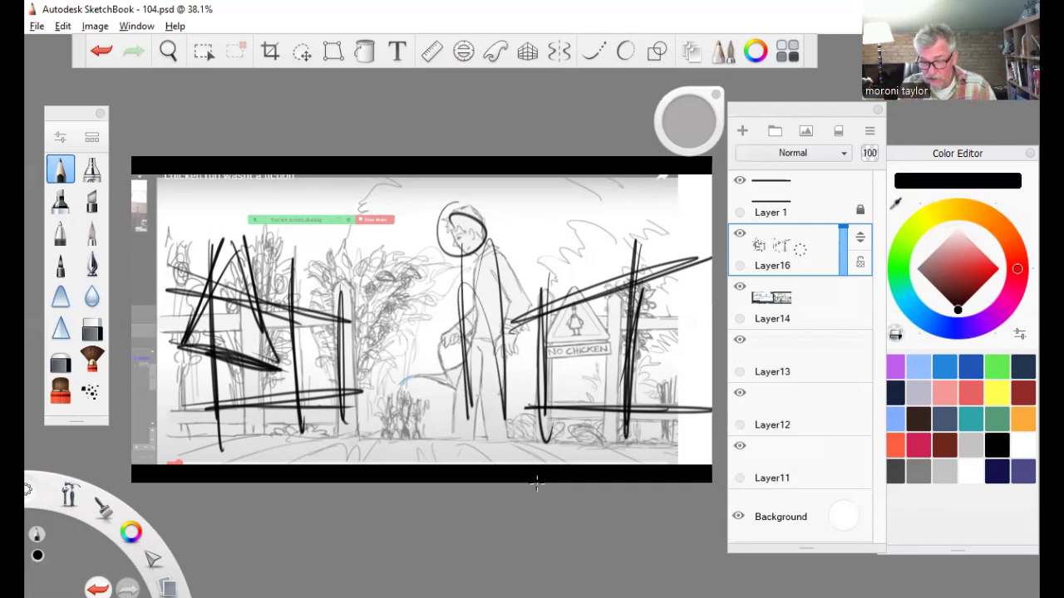
- Hide the Layer16 sketch and restore Layer14 to 100% opacity for painting with the paintbrush
{"action": "left_click", "coordinate": [739, 238]}
{"action": "left_click", "coordinate": [839, 306]}
{"action": "left_click_drag", "start_coordinate": [848, 309], "coordinate": [829, 240]}
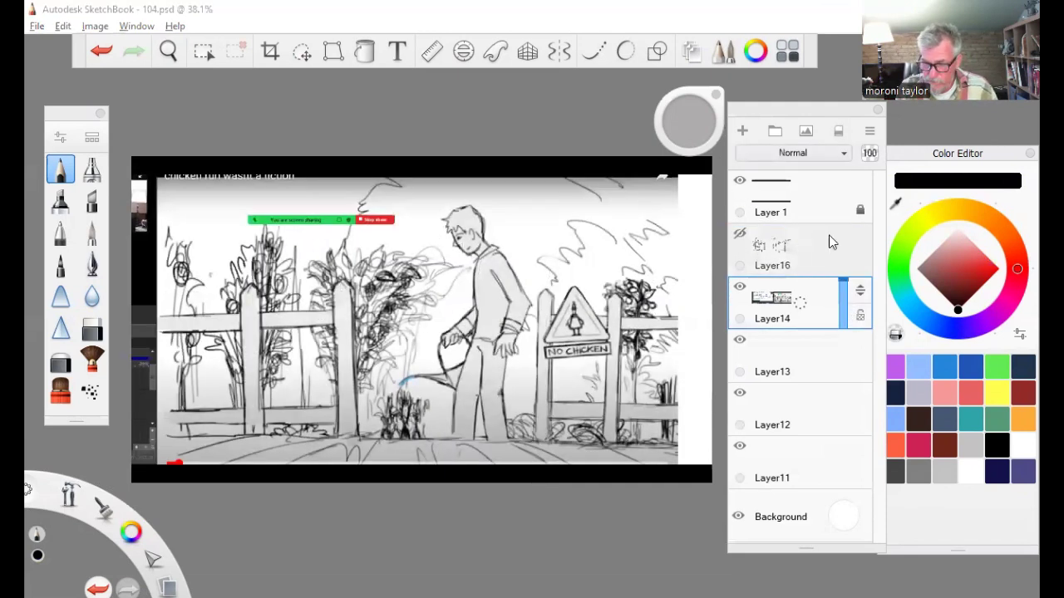
{"action": "left_click", "coordinate": [93, 333]}
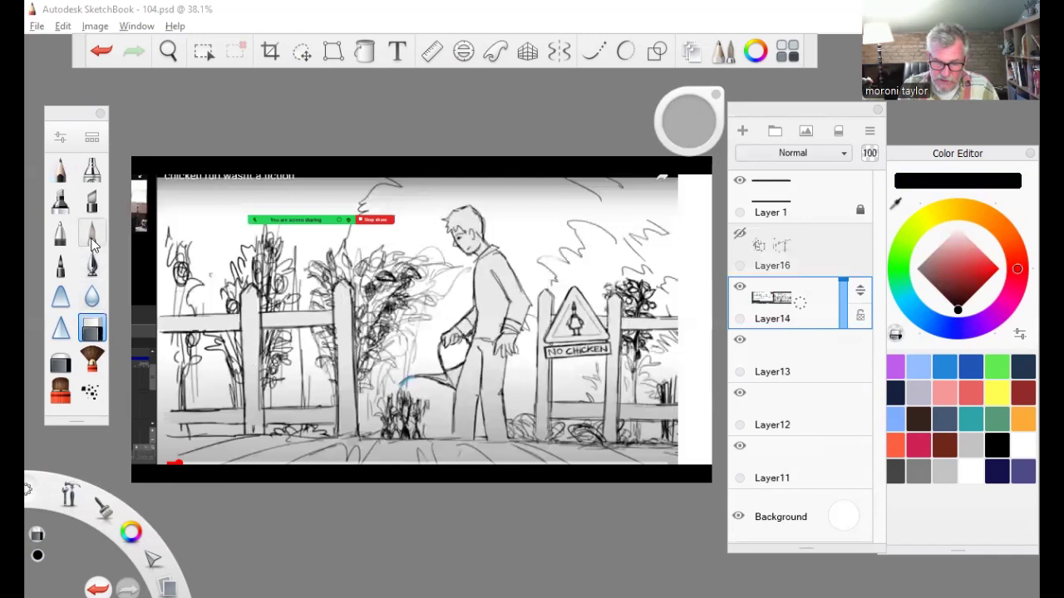
{"action": "left_click", "coordinate": [92, 233]}
{"action": "key", "text": "space"}
{"action": "left_click_drag", "start_coordinate": [429, 318], "coordinate": [452, 306]}
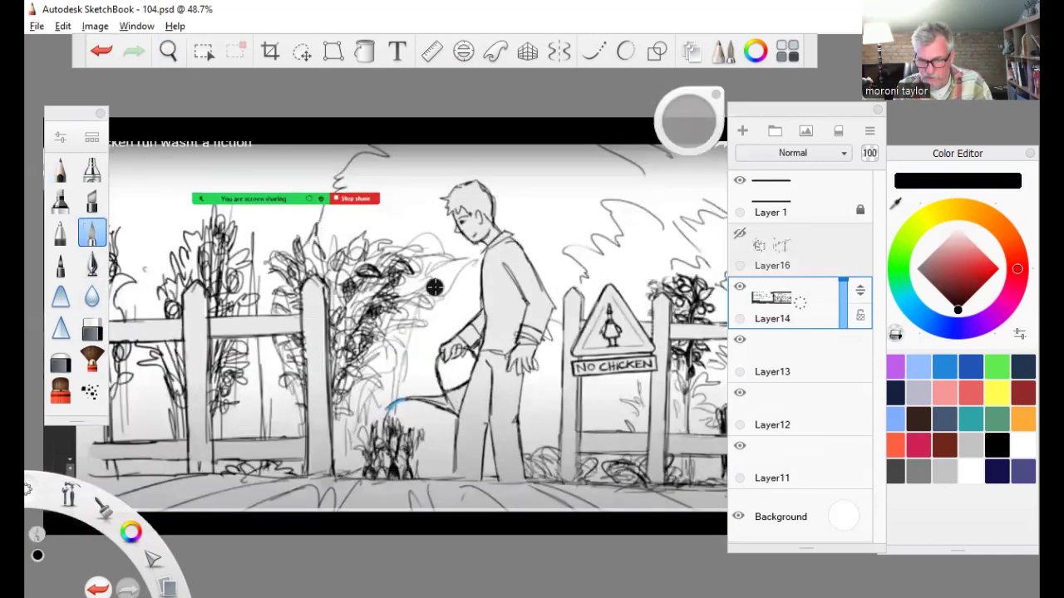
{"action": "left_click", "coordinate": [435, 288], "text": "alt"}
{"action": "mouse_move", "coordinate": [384, 256]}
{"action": "left_mouse_down"}
{"action": "mouse_move", "coordinate": [357, 354]}
{"action": "mouse_move", "coordinate": [418, 285]}
{"action": "left_mouse_up"}
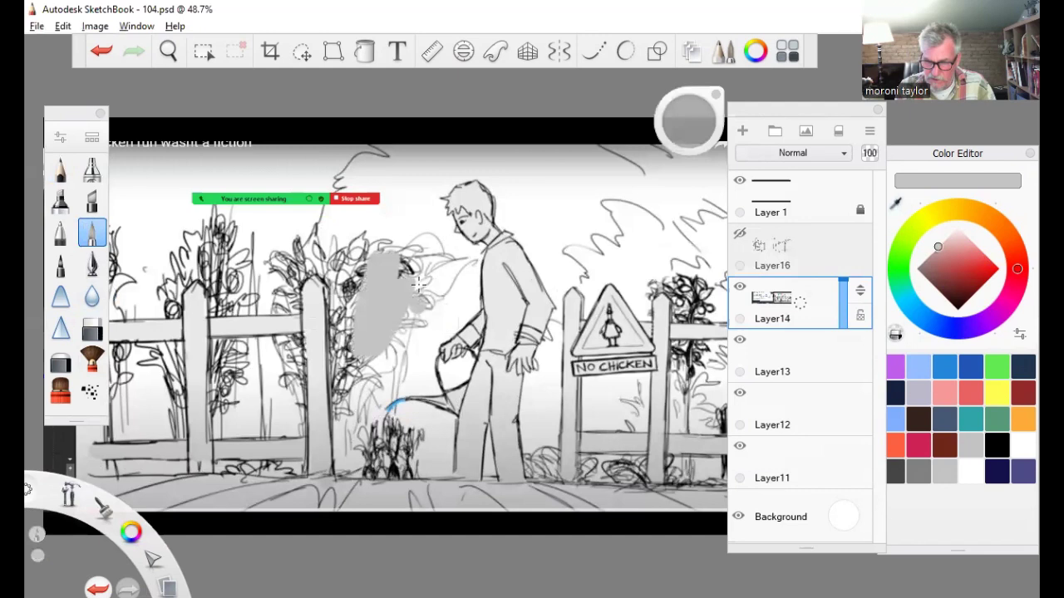
{"action": "key", "text": "ctrl+z"}
- Paint out the dense shrubs behind the fences and beside the gardener with white sampled from the sky
{"action": "left_click", "coordinate": [417, 216], "text": "alt"}
{"action": "mouse_move", "coordinate": [384, 249]}
{"action": "left_mouse_down"}
{"action": "mouse_move", "coordinate": [374, 365]}
{"action": "mouse_move", "coordinate": [416, 291]}
{"action": "left_mouse_up"}
{"action": "mouse_move", "coordinate": [291, 248]}
{"action": "left_mouse_down"}
{"action": "mouse_move", "coordinate": [377, 261]}
{"action": "mouse_move", "coordinate": [337, 344]}
{"action": "mouse_move", "coordinate": [245, 295]}
{"action": "mouse_move", "coordinate": [222, 222]}
{"action": "mouse_move", "coordinate": [240, 402]}
{"action": "left_mouse_up"}
{"action": "mouse_move", "coordinate": [669, 293]}
{"action": "left_mouse_down"}
{"action": "mouse_move", "coordinate": [683, 284]}
{"action": "mouse_move", "coordinate": [698, 306]}
{"action": "left_mouse_up"}
{"action": "left_click_drag", "start_coordinate": [374, 374], "coordinate": [358, 439]}
{"action": "key", "text": "space"}
{"action": "left_click_drag", "start_coordinate": [448, 371], "coordinate": [451, 358]}
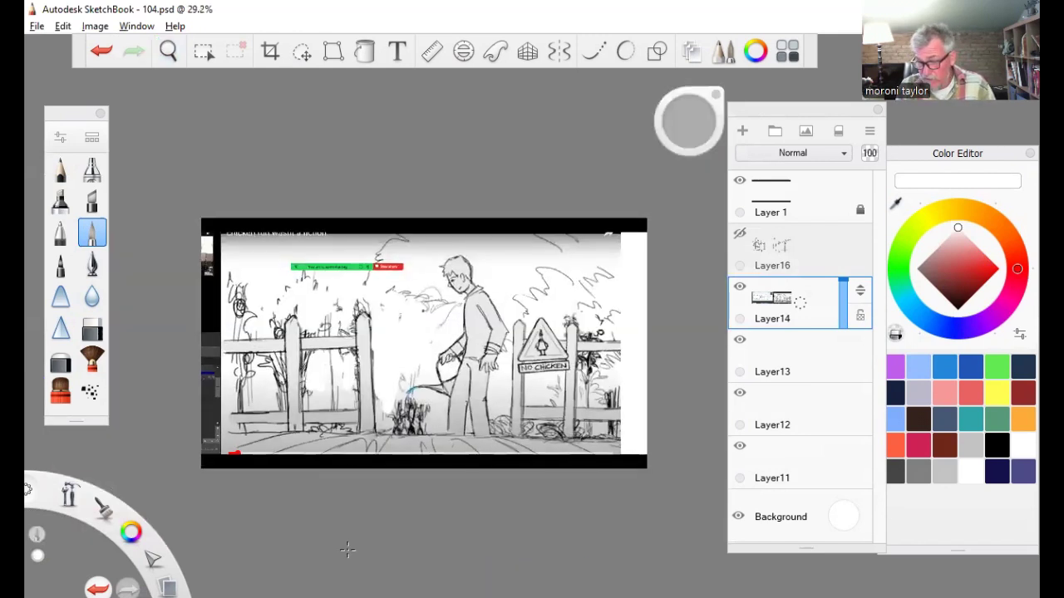
- Paint a bold navy fence over the NO CHICKEN sign area, with two perspective rails and two posts
{"action": "left_click_drag", "start_coordinate": [523, 349], "coordinate": [578, 320]}
{"action": "left_click", "coordinate": [996, 471]}
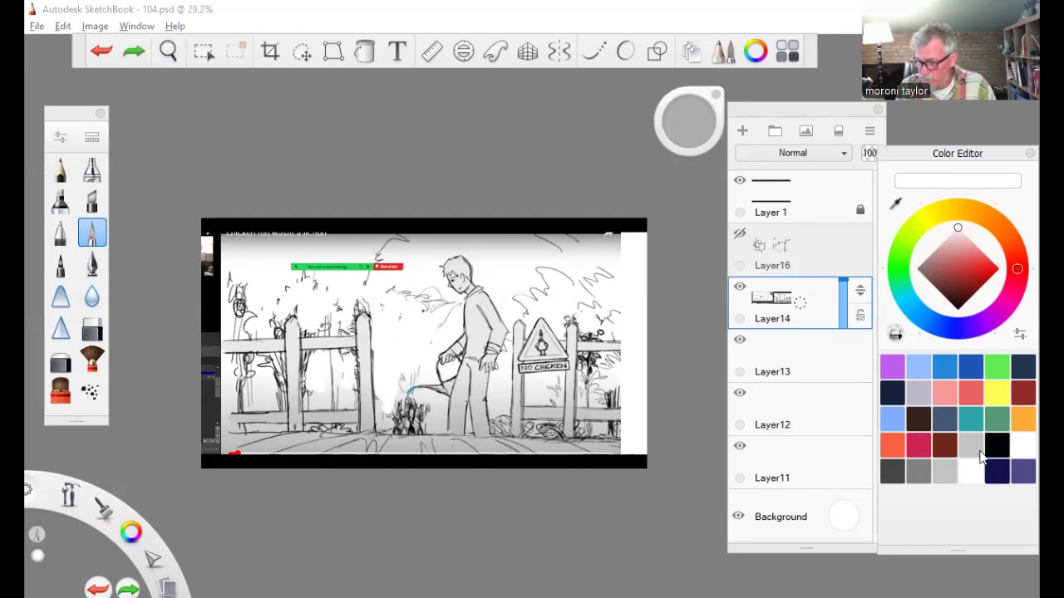
{"action": "left_click_drag", "start_coordinate": [525, 345], "coordinate": [646, 311]}
{"action": "left_click_drag", "start_coordinate": [519, 402], "coordinate": [647, 425]}
{"action": "left_click_drag", "start_coordinate": [551, 295], "coordinate": [551, 439]}
{"action": "left_click_drag", "start_coordinate": [632, 287], "coordinate": [617, 428]}
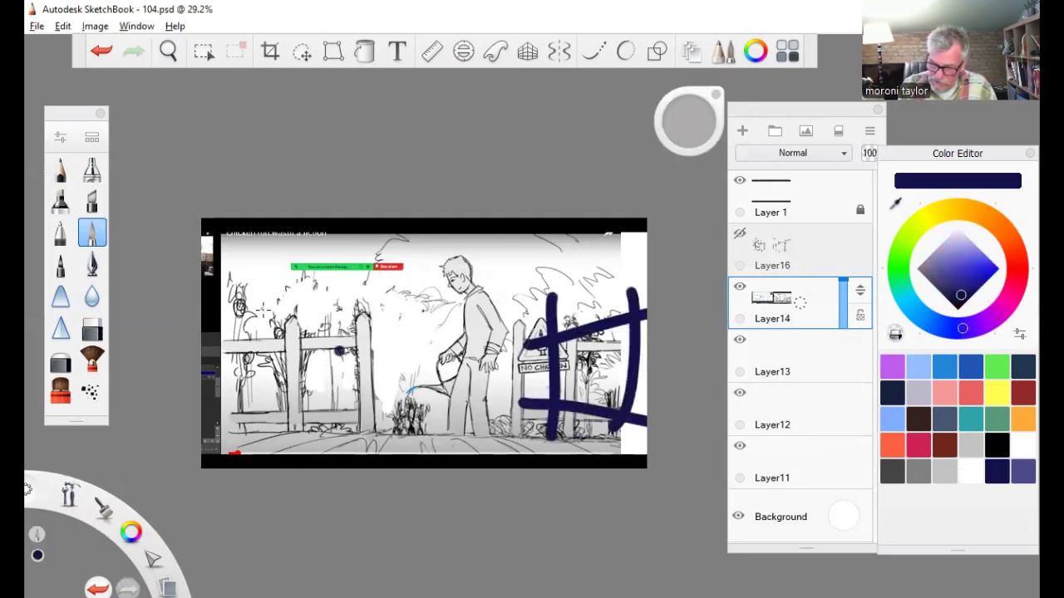
- Paint a matching bold navy fence on the planting side, with a descending top rail, two posts and a bottom rail
{"action": "left_click_drag", "start_coordinate": [223, 292], "coordinate": [392, 353]}
{"action": "left_click_drag", "start_coordinate": [271, 272], "coordinate": [274, 442]}
{"action": "left_click_drag", "start_coordinate": [341, 286], "coordinate": [356, 433]}
{"action": "mouse_move", "coordinate": [337, 420]}
{"action": "left_mouse_down"}
{"action": "mouse_move", "coordinate": [237, 431]}
{"action": "mouse_move", "coordinate": [392, 414]}
{"action": "left_mouse_up"}
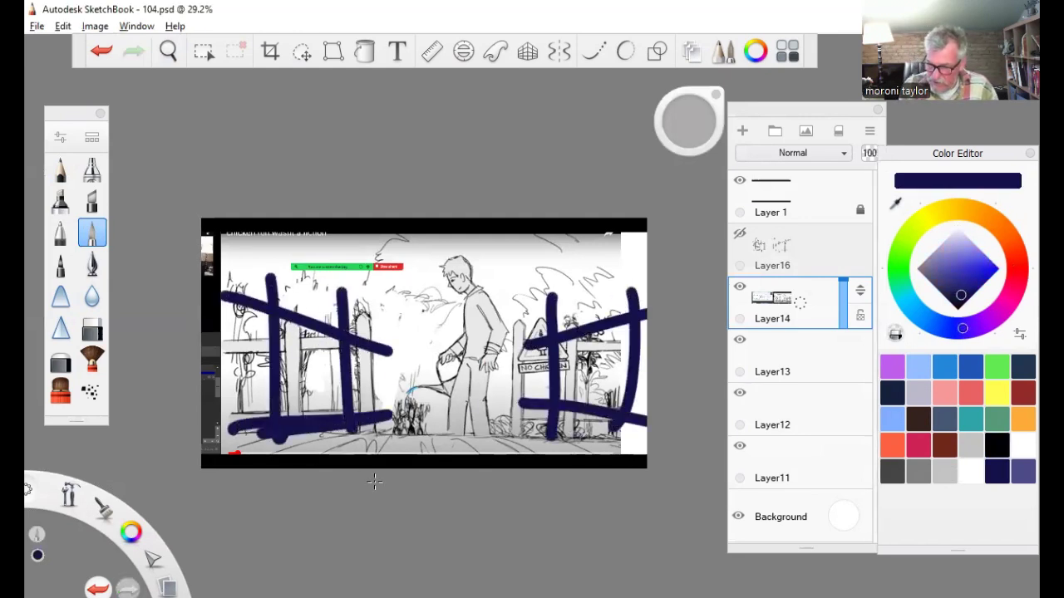
- Add soft navy shading behind both fence sections with a textured brush
{"action": "key", "text": "e"}
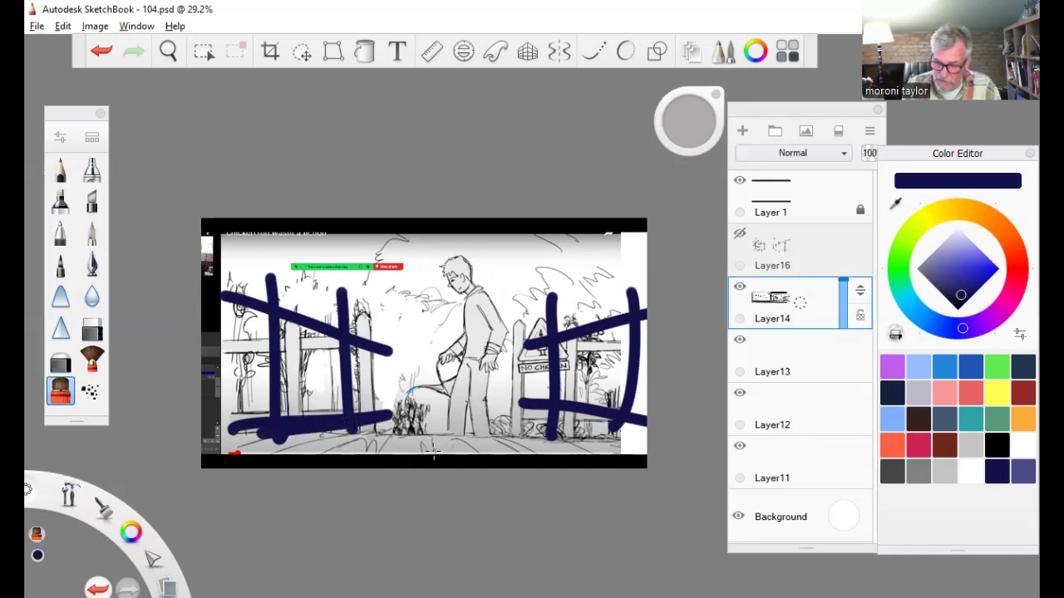
{"action": "left_click_drag", "start_coordinate": [249, 305], "coordinate": [241, 428]}
{"action": "left_click_drag", "start_coordinate": [296, 299], "coordinate": [300, 411]}
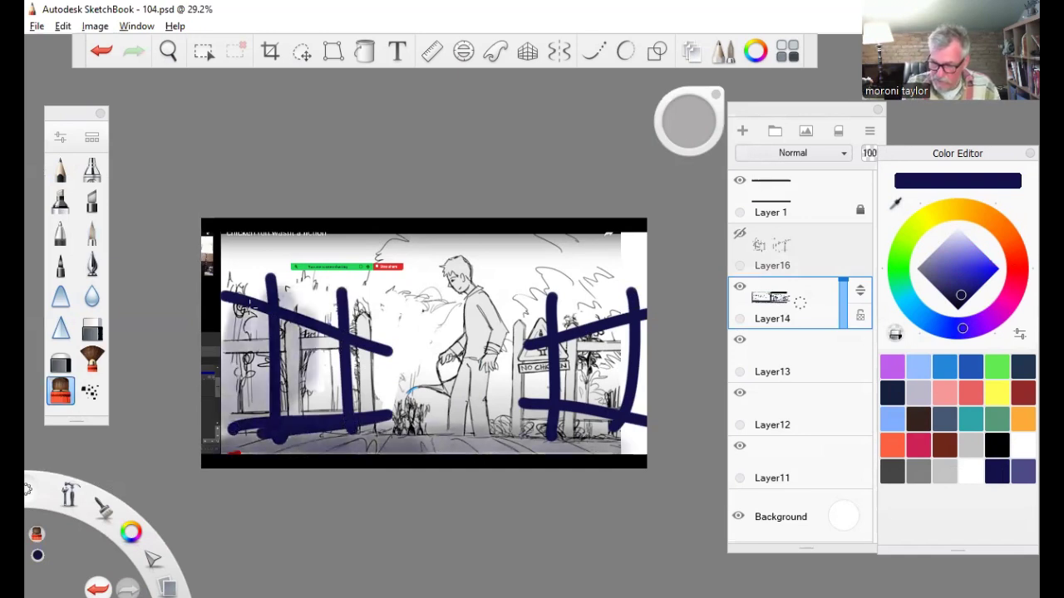
{"action": "left_click_drag", "start_coordinate": [332, 341], "coordinate": [328, 407]}
{"action": "left_click_drag", "start_coordinate": [588, 349], "coordinate": [585, 424]}
{"action": "left_click_drag", "start_coordinate": [623, 333], "coordinate": [607, 390]}
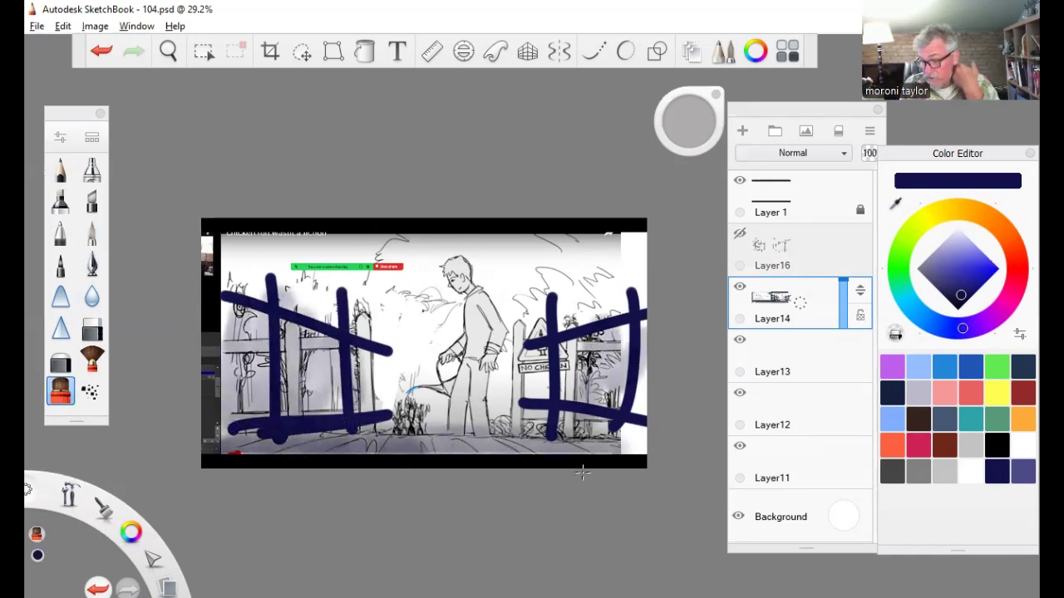
- Paint white over the screen-sharing banner and treetop scribbles, and lay a sampled grey band along the frame's upper edge
{"action": "left_click", "coordinate": [92, 328]}
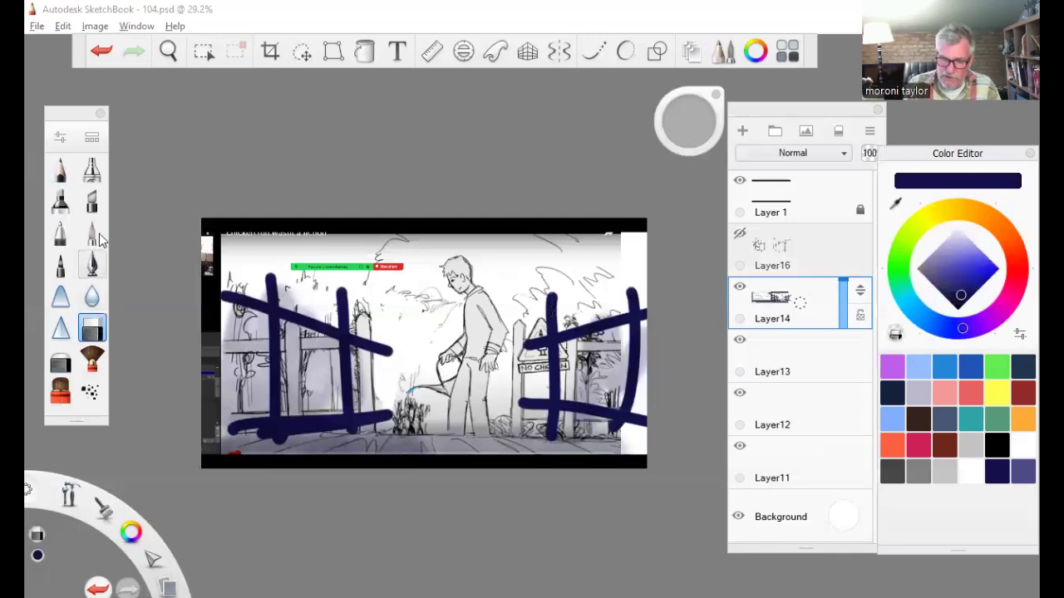
{"action": "left_click", "coordinate": [92, 234]}
{"action": "left_click", "coordinate": [309, 270]}
{"action": "left_click", "coordinate": [410, 309], "text": "alt"}
{"action": "mouse_move", "coordinate": [368, 268]}
{"action": "left_mouse_down"}
{"action": "mouse_move", "coordinate": [384, 249]}
{"action": "mouse_move", "coordinate": [293, 266]}
{"action": "left_mouse_up"}
{"action": "left_click_drag", "start_coordinate": [399, 244], "coordinate": [456, 239]}
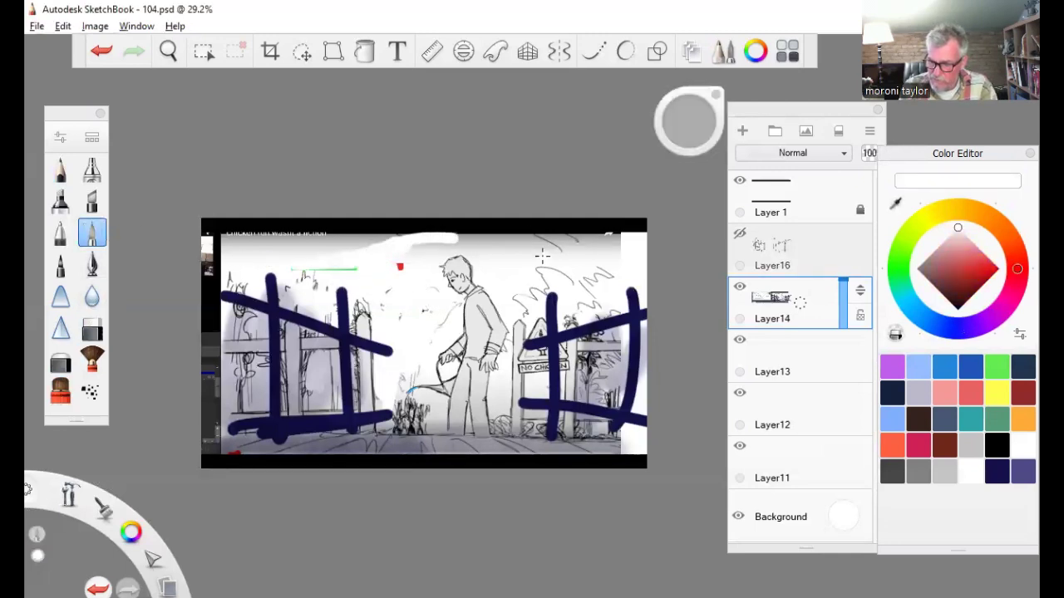
{"action": "left_click_drag", "start_coordinate": [542, 256], "coordinate": [597, 236]}
{"action": "left_click", "coordinate": [333, 240], "text": "alt"}
{"action": "left_click_drag", "start_coordinate": [324, 244], "coordinate": [665, 242]}
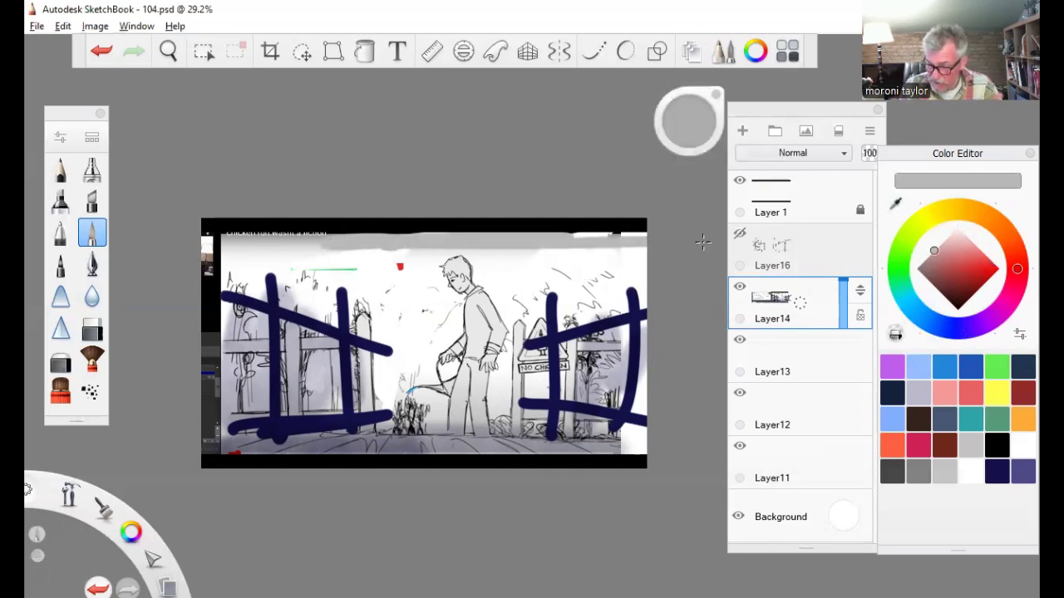
- Sketch loose navy tree foliage with the pencil in the frame's upper corners above the fences
{"action": "left_click", "coordinate": [60, 170]}
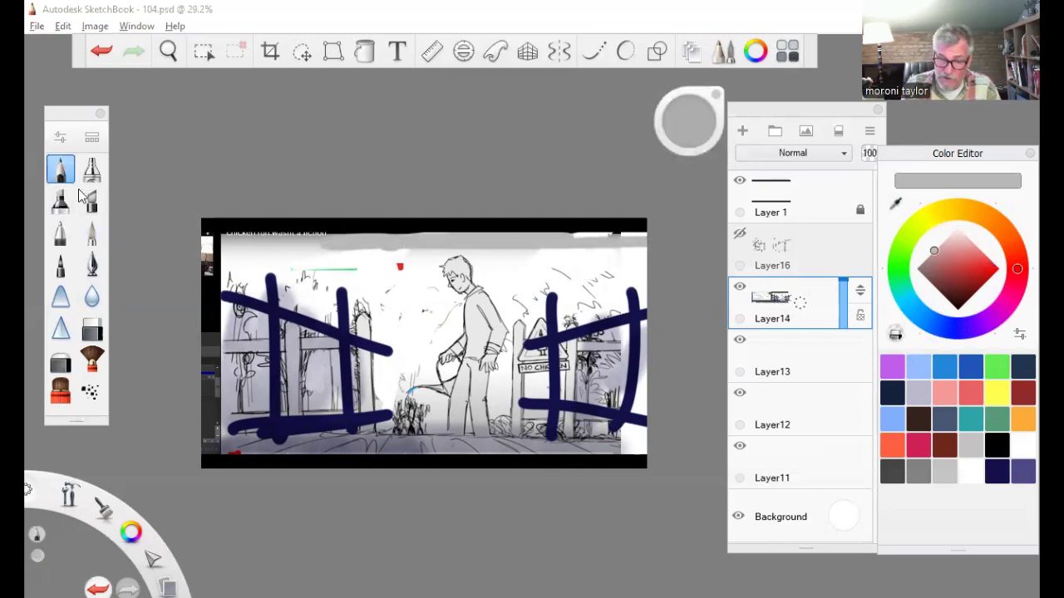
{"action": "left_click", "coordinate": [997, 472]}
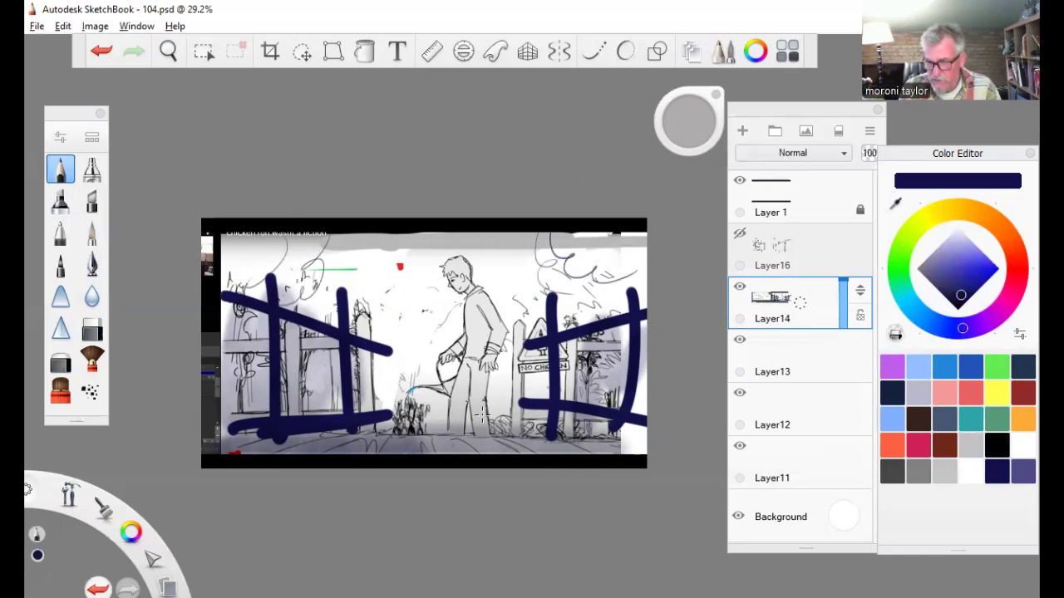
{"action": "left_click_drag", "start_coordinate": [530, 283], "coordinate": [688, 212]}
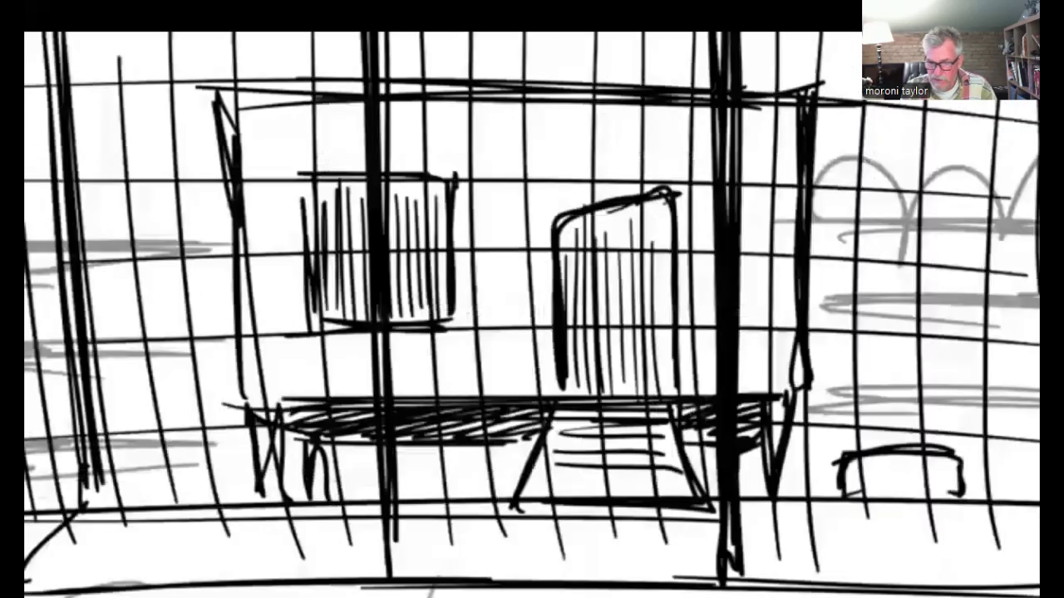
- Seek the animatic back to the wide shot of the caged coop
{"action": "left_click_drag", "start_coordinate": [231, 590], "coordinate": [237, 525]}
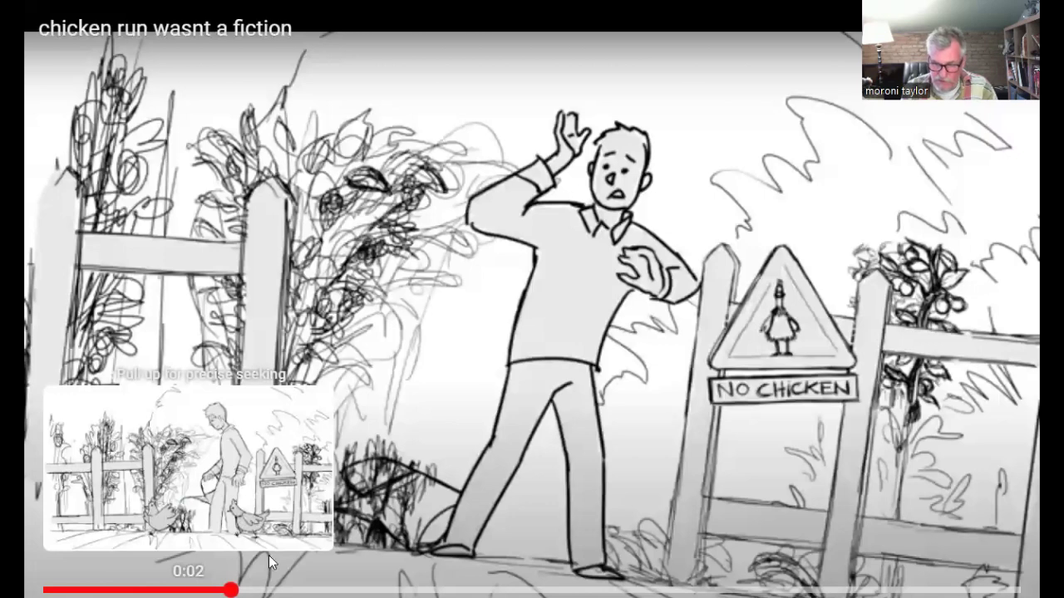
{"action": "left_click", "coordinate": [199, 589]}
{"action": "left_click", "coordinate": [168, 589]}
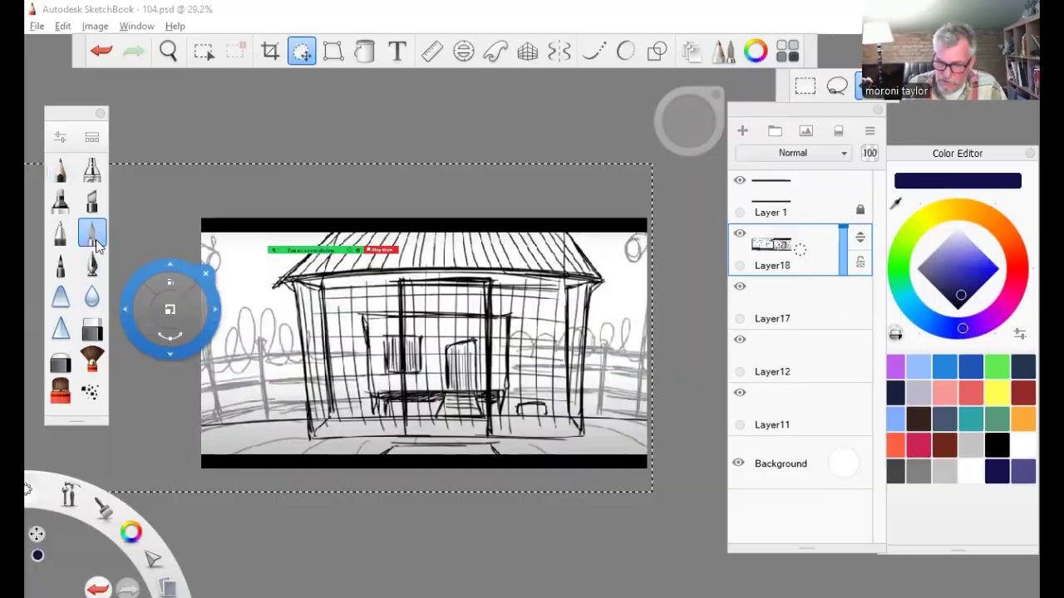
- Paint an open cage door in navy on the coop's front, with vertical bars and three crossbars
{"action": "mouse_move", "coordinate": [480, 287]}
{"action": "left_mouse_down"}
{"action": "mouse_move", "coordinate": [540, 248]}
{"action": "mouse_move", "coordinate": [536, 432]}
{"action": "left_mouse_up"}
{"action": "mouse_move", "coordinate": [510, 274]}
{"action": "left_mouse_down"}
{"action": "mouse_move", "coordinate": [504, 426]}
{"action": "mouse_move", "coordinate": [521, 430]}
{"action": "left_mouse_up"}
{"action": "left_click_drag", "start_coordinate": [499, 314], "coordinate": [535, 299]}
{"action": "left_click_drag", "start_coordinate": [496, 339], "coordinate": [532, 333]}
{"action": "left_click_drag", "start_coordinate": [500, 373], "coordinate": [529, 372]}
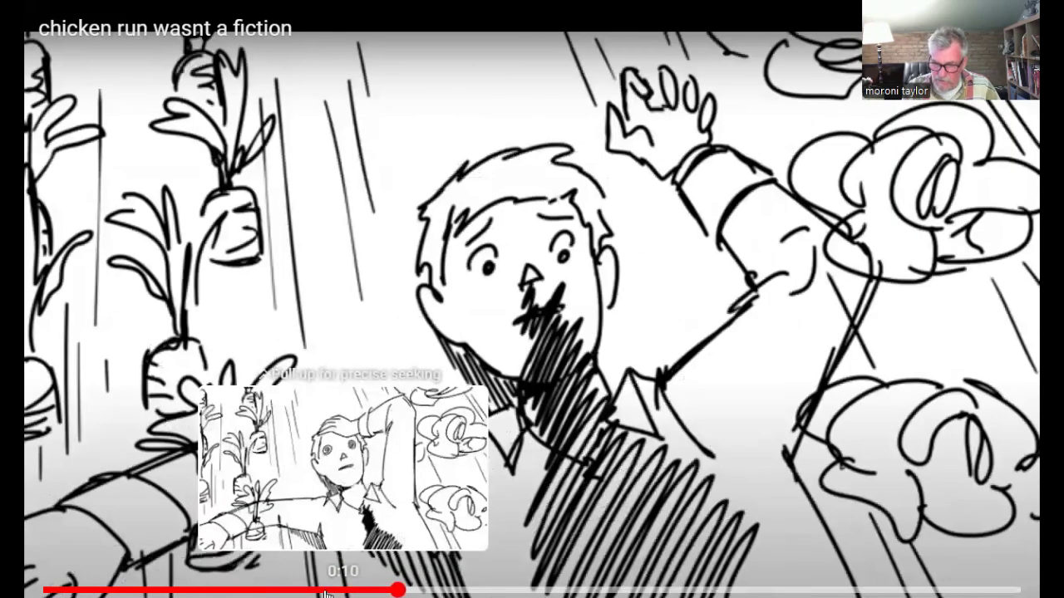
- Seek the animatic to the man's close-up at 0:10 and replace the Layer18 coop frame with its pasted screen capture
{"action": "left_click", "coordinate": [341, 590]}
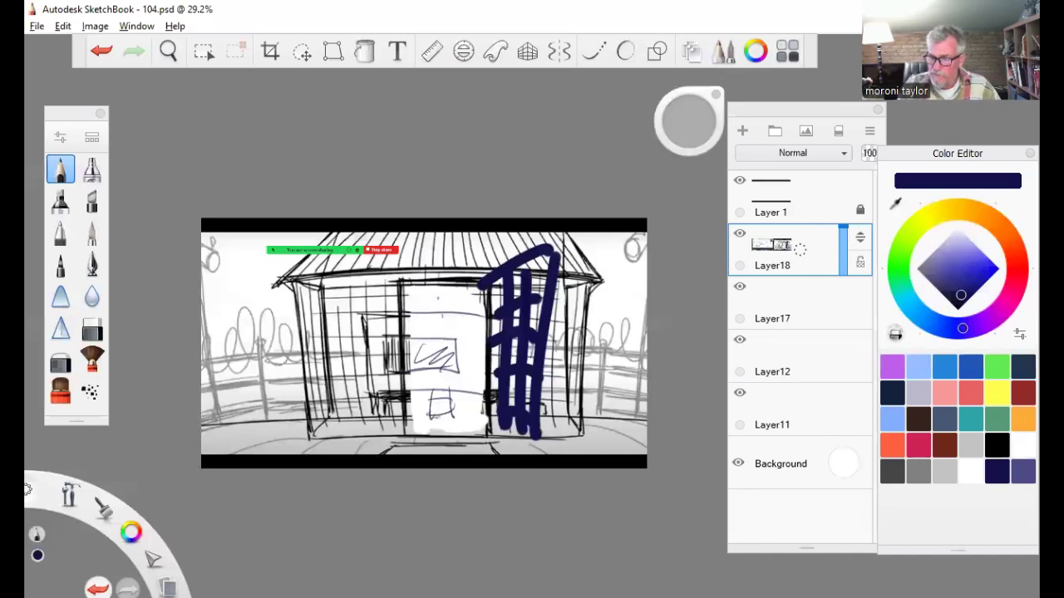
{"action": "left_click", "coordinate": [811, 246]}
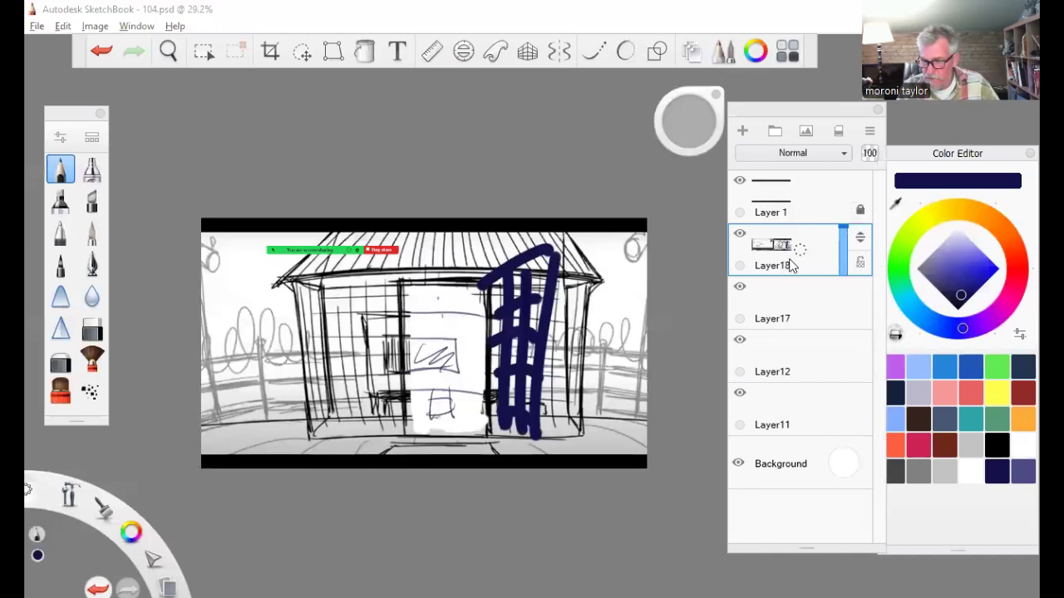
{"action": "left_click_drag", "start_coordinate": [795, 254], "coordinate": [852, 191]}
{"action": "key", "text": "ctrl+v"}
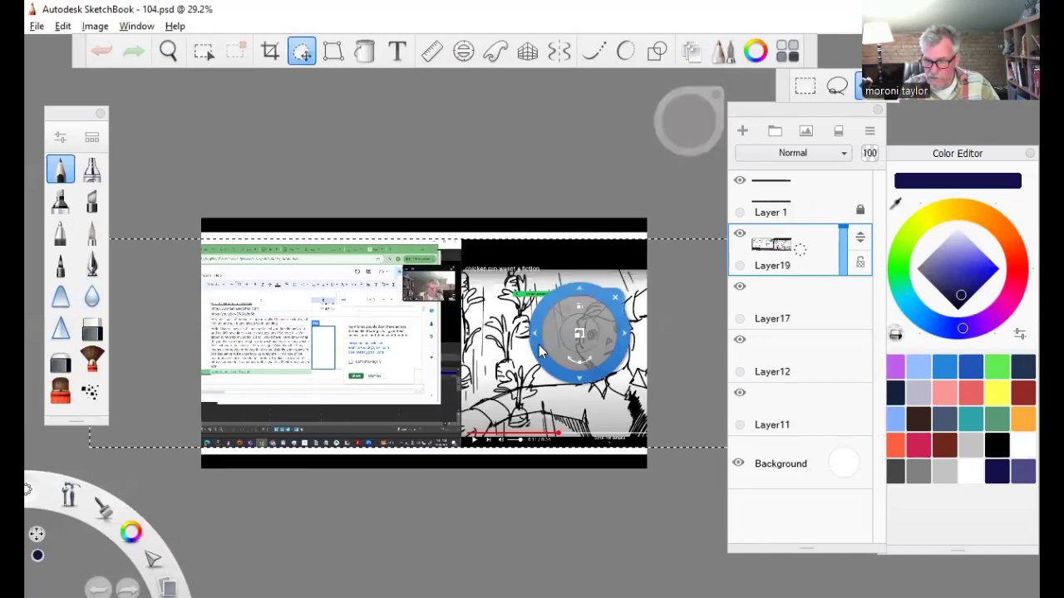
- Enlarge and reposition the pasted capture until the man's close-up fills the canvas between the black bars
{"action": "mouse_move", "coordinate": [575, 336]}
{"action": "left_mouse_down"}
{"action": "mouse_move", "coordinate": [657, 380]}
{"action": "mouse_move", "coordinate": [453, 439]}
{"action": "mouse_move", "coordinate": [448, 429]}
{"action": "left_mouse_up"}
{"action": "left_click_drag", "start_coordinate": [438, 365], "coordinate": [408, 365]}
{"action": "left_click_drag", "start_coordinate": [419, 416], "coordinate": [445, 457]}
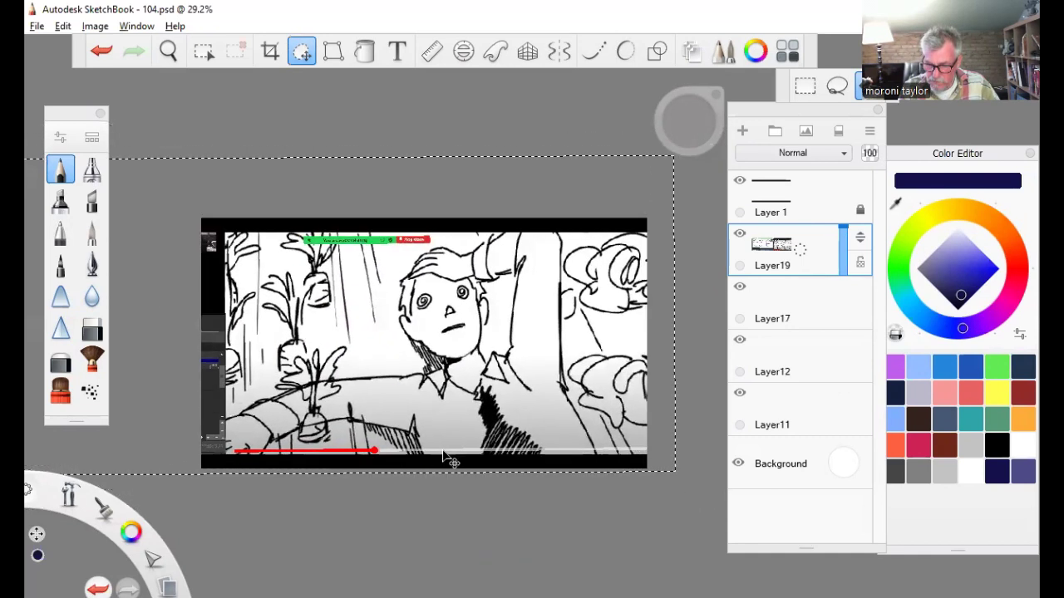
{"action": "left_click", "coordinate": [825, 253]}
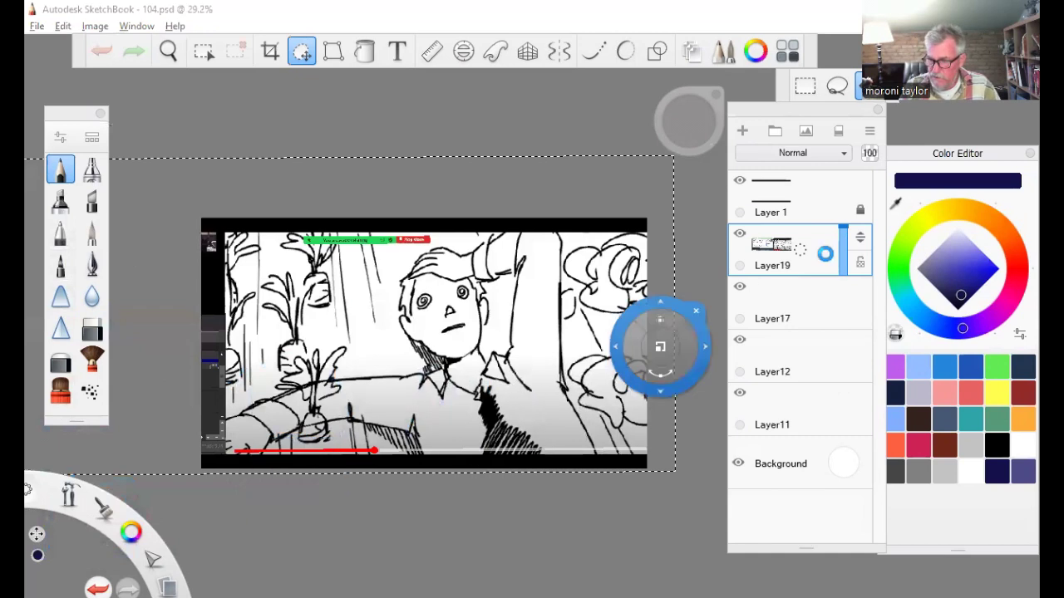
- Paint over the foreground carrot plant covering the man's arm, using a light grey sampled from the frame
{"action": "left_click", "coordinate": [169, 239]}
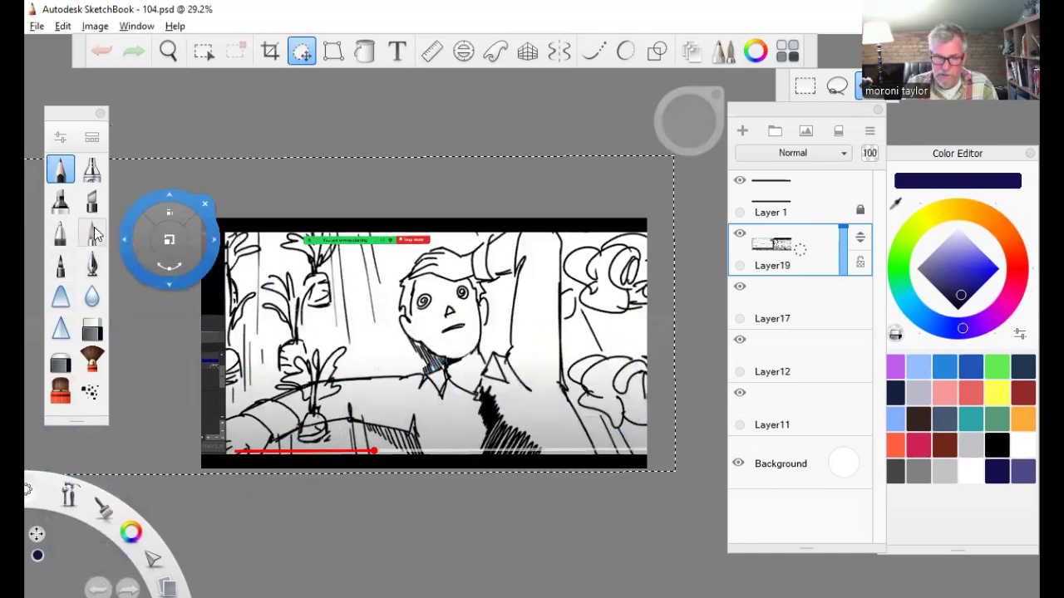
{"action": "left_click", "coordinate": [91, 233]}
{"action": "left_click", "coordinate": [364, 384], "text": "alt"}
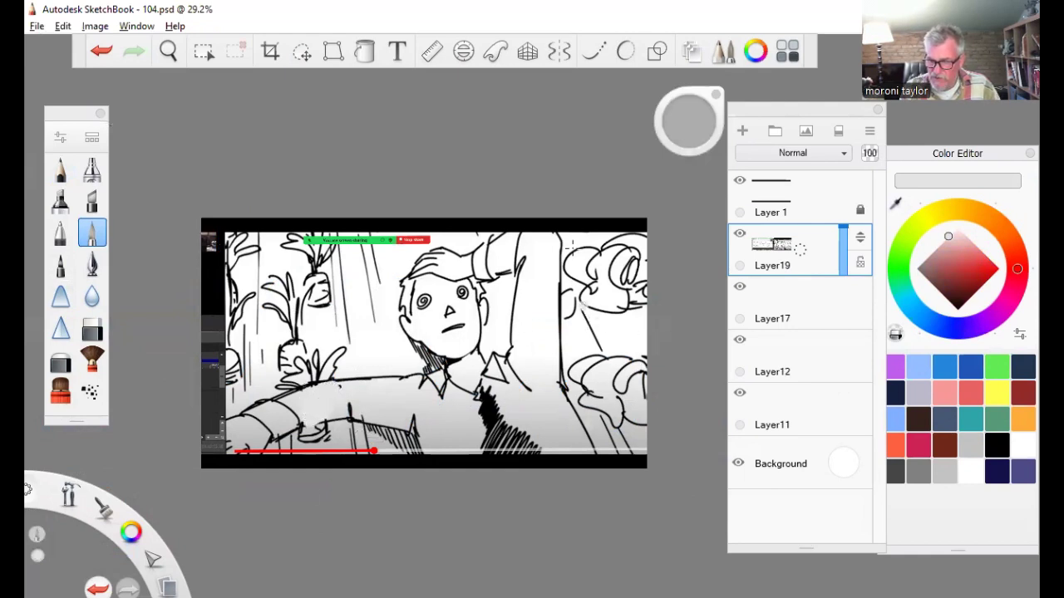
{"action": "left_click_drag", "start_coordinate": [277, 387], "coordinate": [333, 424]}
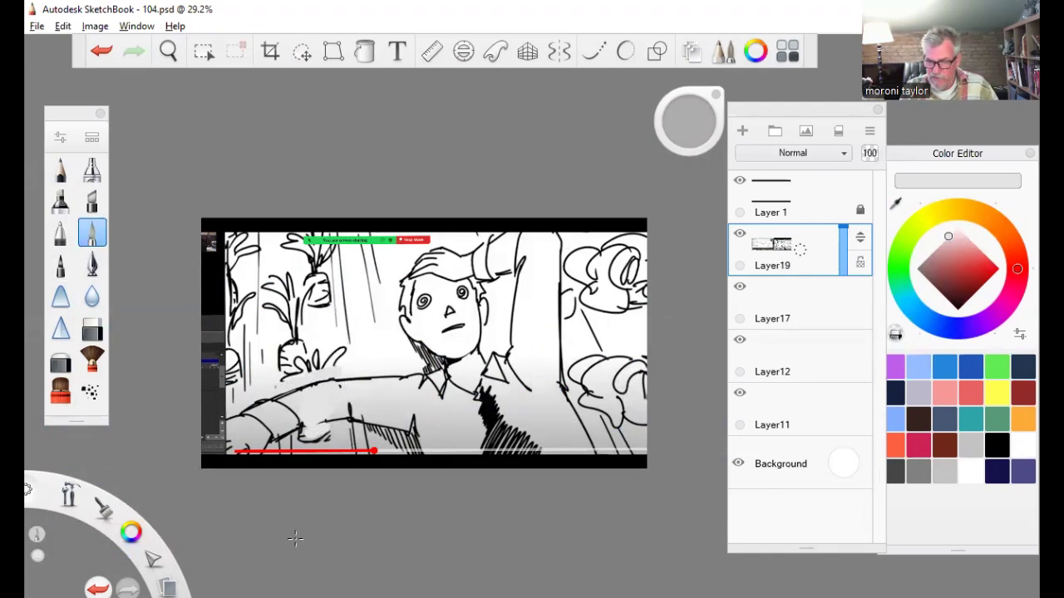
{"action": "key", "text": "ctrl+z"}
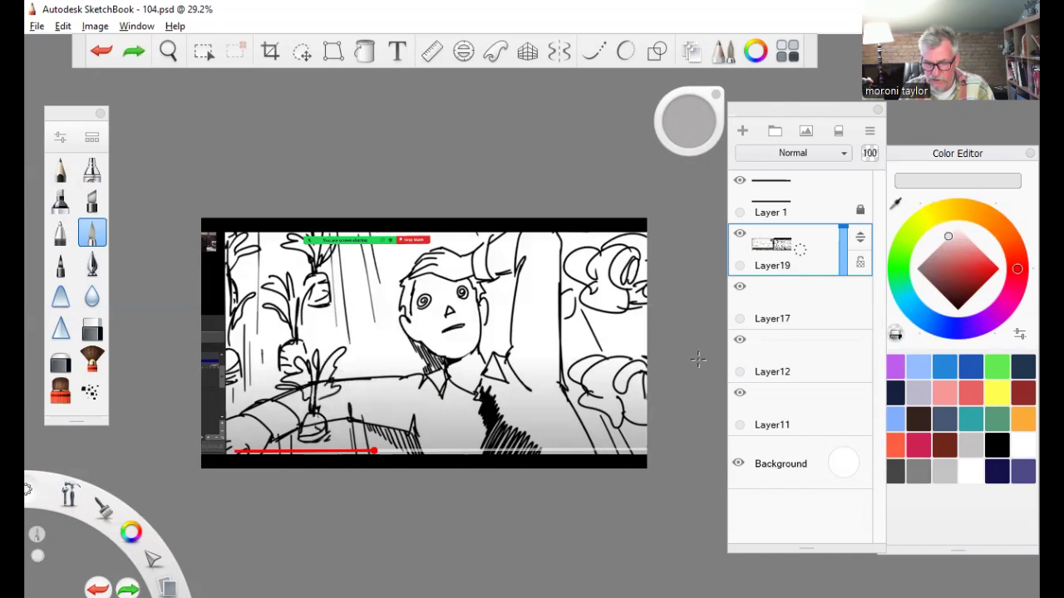
{"action": "left_click_drag", "start_coordinate": [272, 380], "coordinate": [333, 357]}
{"action": "mouse_move", "coordinate": [272, 380]}
{"action": "left_mouse_down"}
{"action": "mouse_move", "coordinate": [321, 394]}
{"action": "mouse_move", "coordinate": [308, 439]}
{"action": "left_mouse_up"}
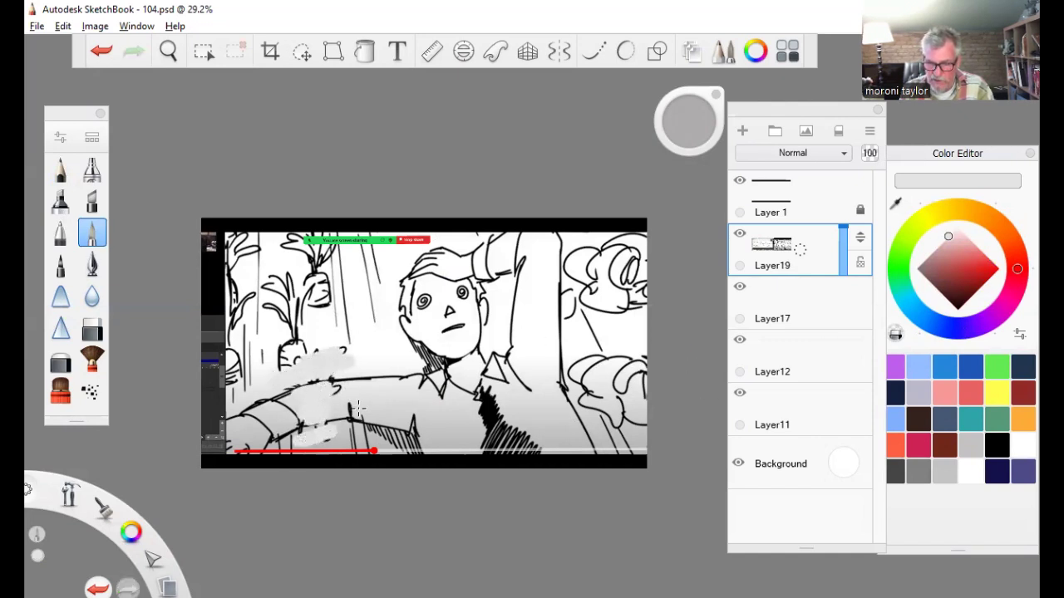
{"action": "left_click_drag", "start_coordinate": [357, 407], "coordinate": [357, 407]}
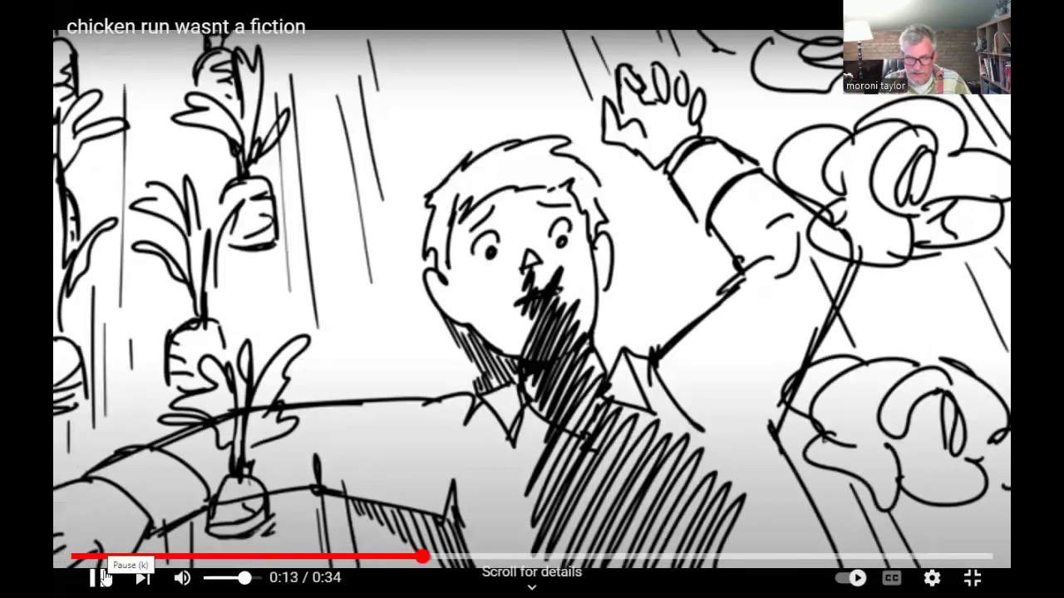
- Seek the animatic back to the man's close-up at 0:13 and pause it there
{"action": "mouse_move", "coordinate": [423, 556]}
{"action": "left_mouse_down"}
{"action": "mouse_move", "coordinate": [439, 562]}
{"action": "mouse_move", "coordinate": [376, 572]}
{"action": "mouse_move", "coordinate": [394, 560]}
{"action": "mouse_move", "coordinate": [402, 562]}
{"action": "mouse_move", "coordinate": [327, 582]}
{"action": "left_mouse_up"}
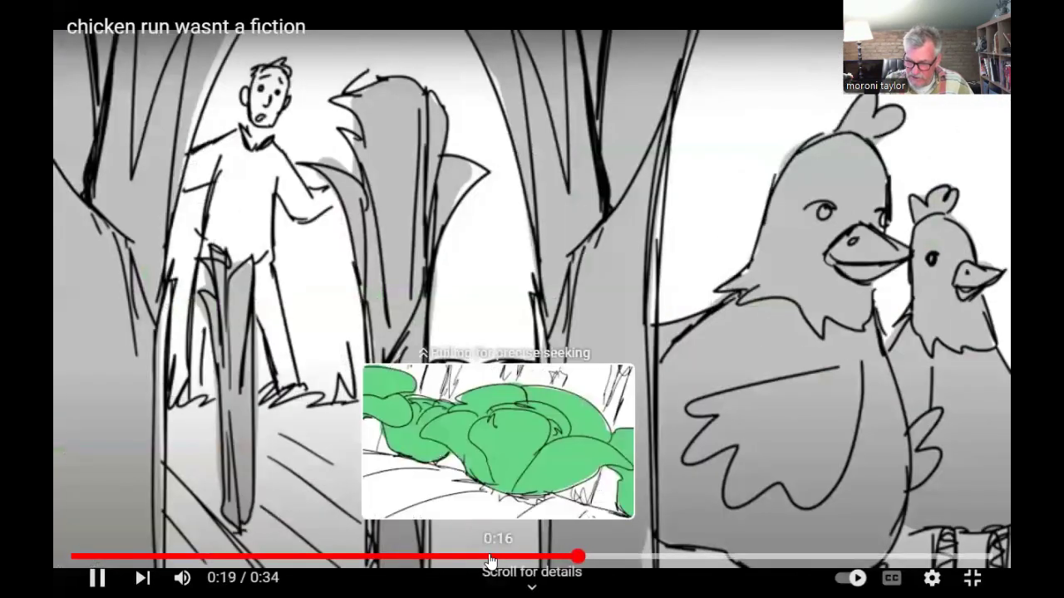
{"action": "left_click", "coordinate": [491, 555]}
{"action": "left_click", "coordinate": [403, 555]}
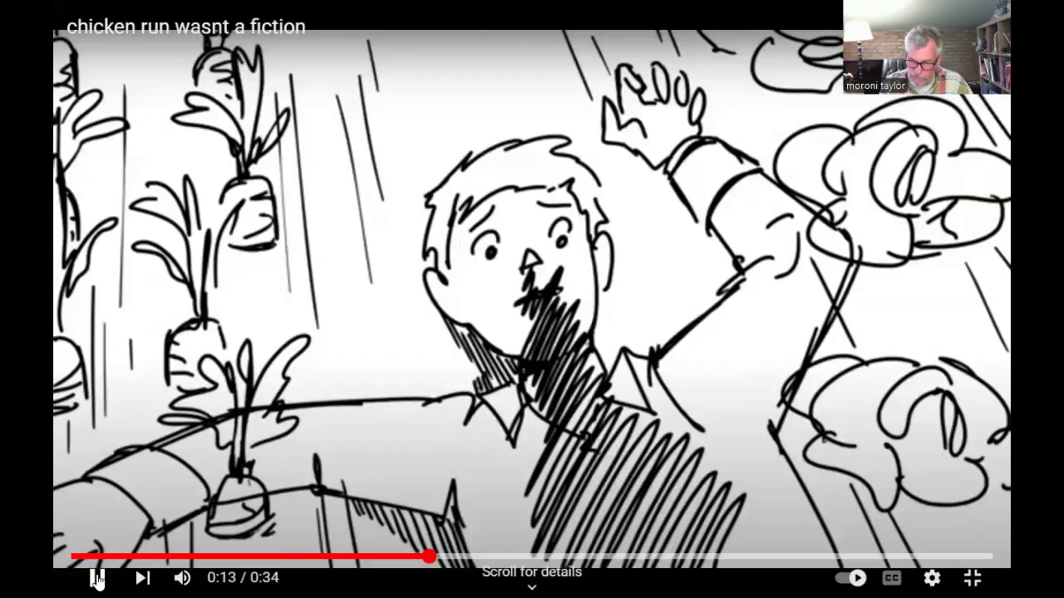
{"action": "left_click", "coordinate": [96, 578]}
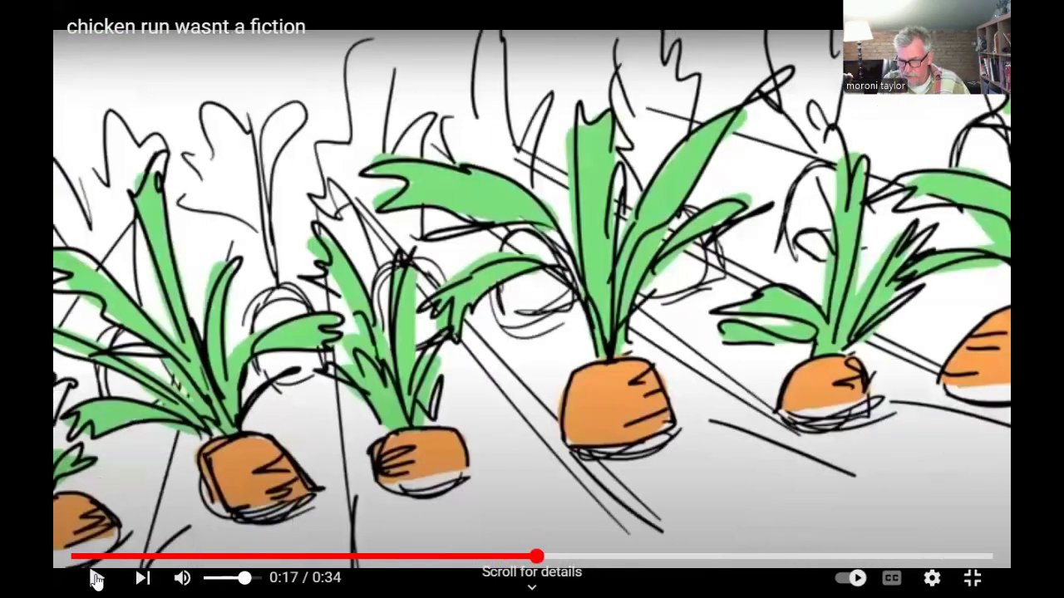
- Play the animatic on from the carrot rows at 0:17, pausing at the chickens at 0:19, through to the end and replay it
{"action": "left_click", "coordinate": [96, 579]}
{"action": "left_click", "coordinate": [96, 580]}
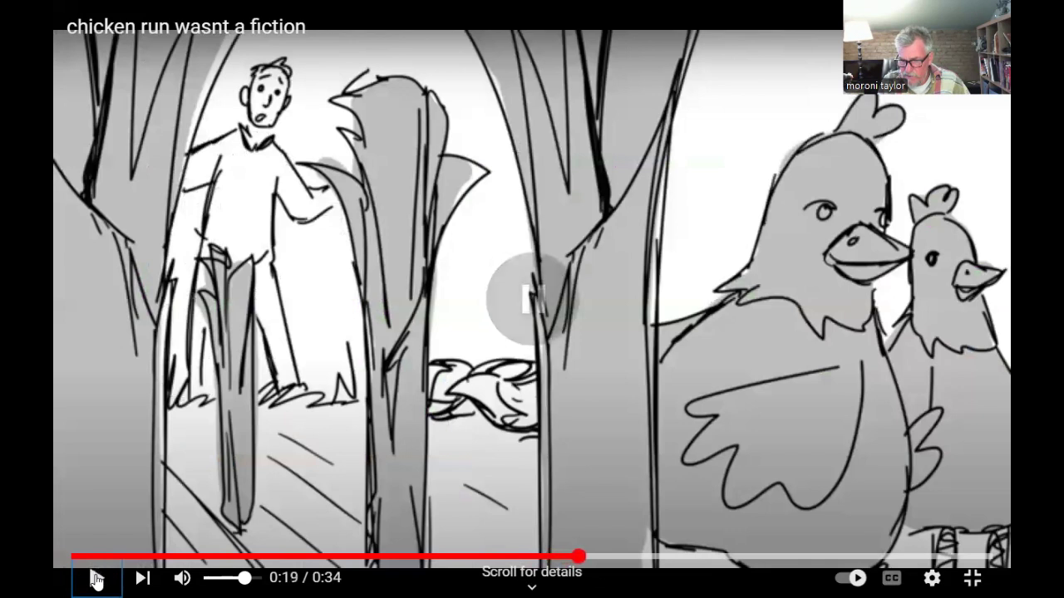
{"action": "left_click", "coordinate": [96, 579]}
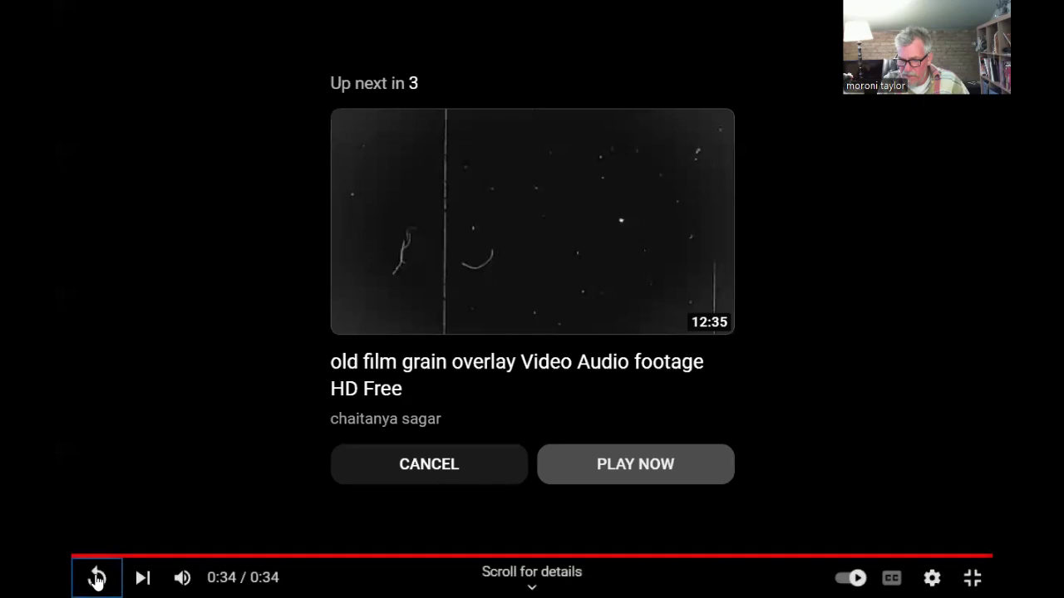
{"action": "left_click", "coordinate": [97, 580]}
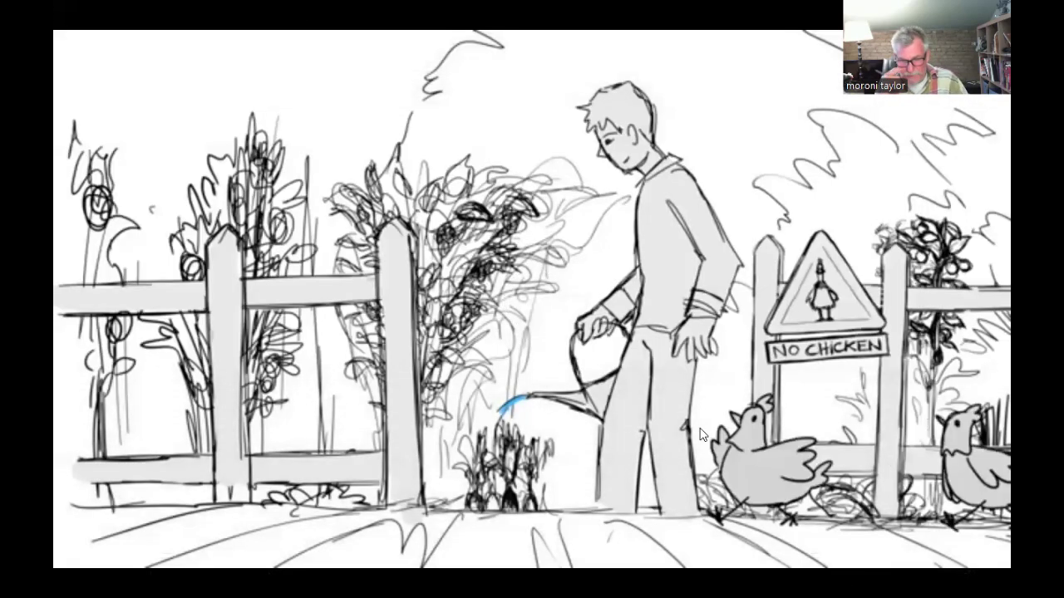
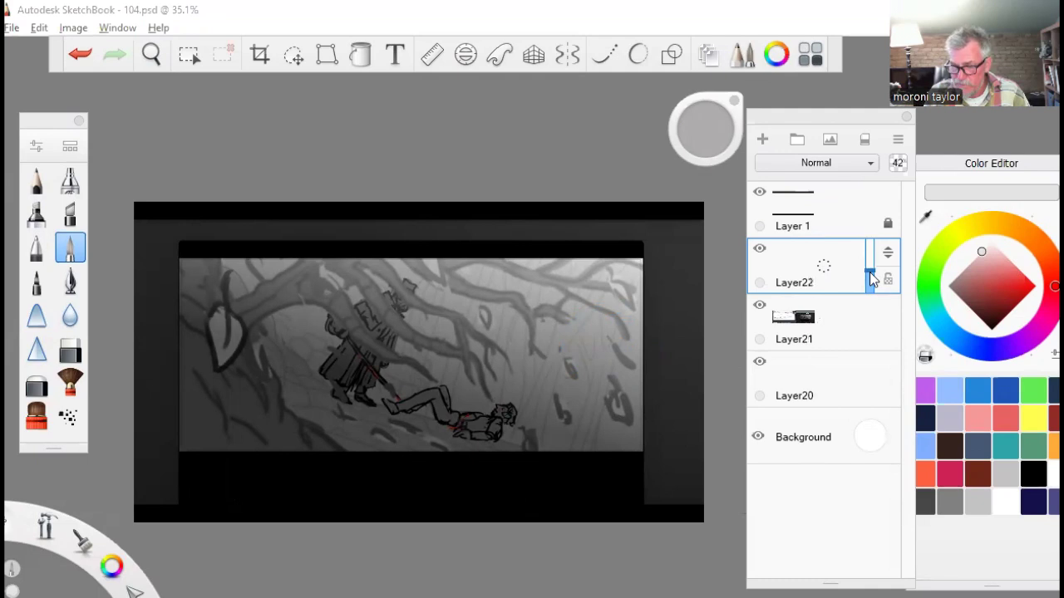
- Lower the opacity of the captured forest frame on Layer21 to 63
{"action": "left_click", "coordinate": [874, 321]}
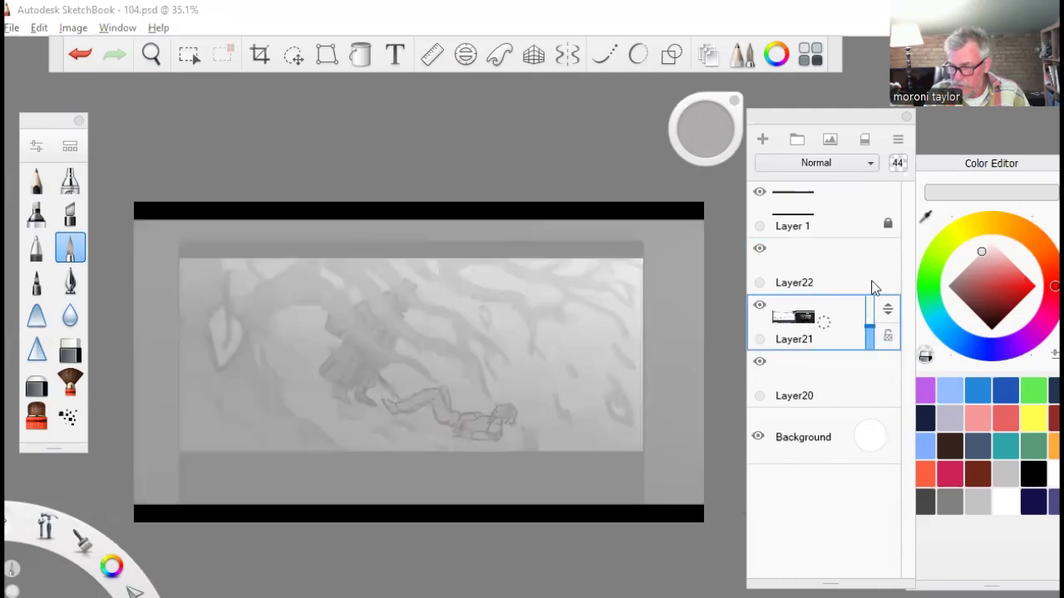
{"action": "left_click", "coordinate": [870, 276]}
{"action": "left_click", "coordinate": [876, 325]}
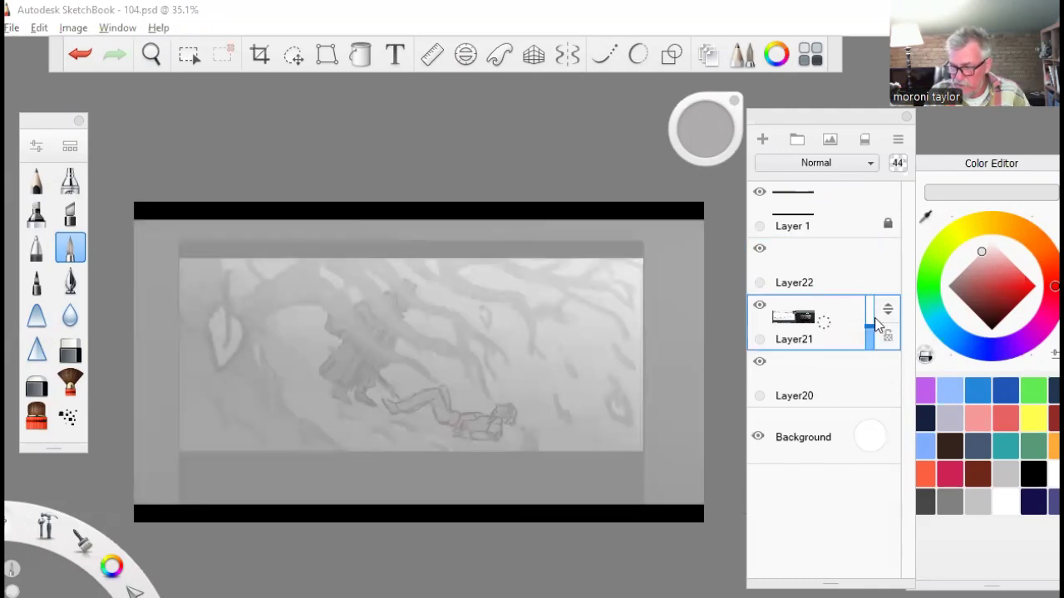
{"action": "left_click", "coordinate": [869, 317]}
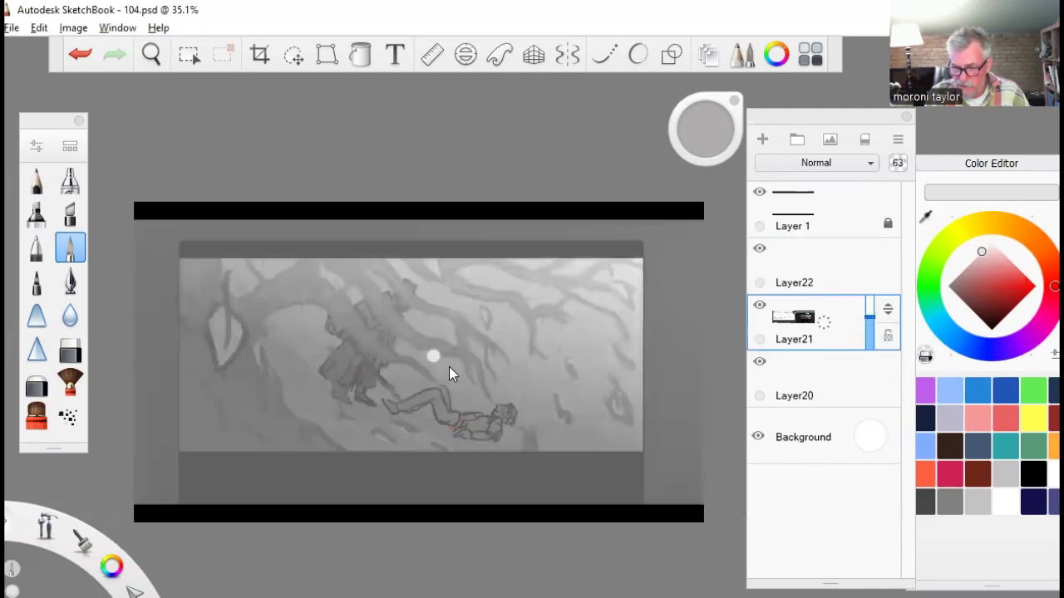
- With a navy pencil on Layer22, circle the lying figure's head, mark its body line and slash a diagonal across the standing figure
{"action": "left_click", "coordinate": [37, 179]}
{"action": "left_click", "coordinate": [1035, 509]}
{"action": "key", "text": "space"}
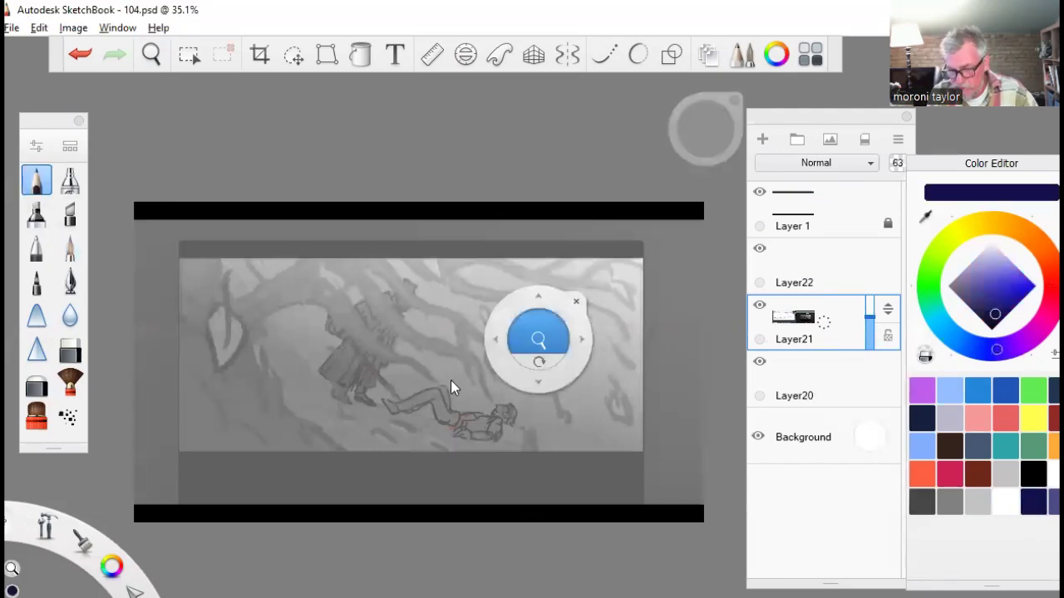
{"action": "left_click_drag", "start_coordinate": [498, 366], "coordinate": [632, 367]}
{"action": "mouse_move", "coordinate": [532, 449]}
{"action": "left_mouse_down"}
{"action": "mouse_move", "coordinate": [548, 492]}
{"action": "mouse_move", "coordinate": [579, 468]}
{"action": "left_mouse_up"}
{"action": "key", "text": "ctrl+z"}
{"action": "key", "text": "space"}
{"action": "mouse_move", "coordinate": [522, 451]}
{"action": "left_mouse_down"}
{"action": "mouse_move", "coordinate": [492, 429]}
{"action": "mouse_move", "coordinate": [521, 454]}
{"action": "mouse_move", "coordinate": [499, 468]}
{"action": "left_mouse_up"}
{"action": "left_click", "coordinate": [810, 266]}
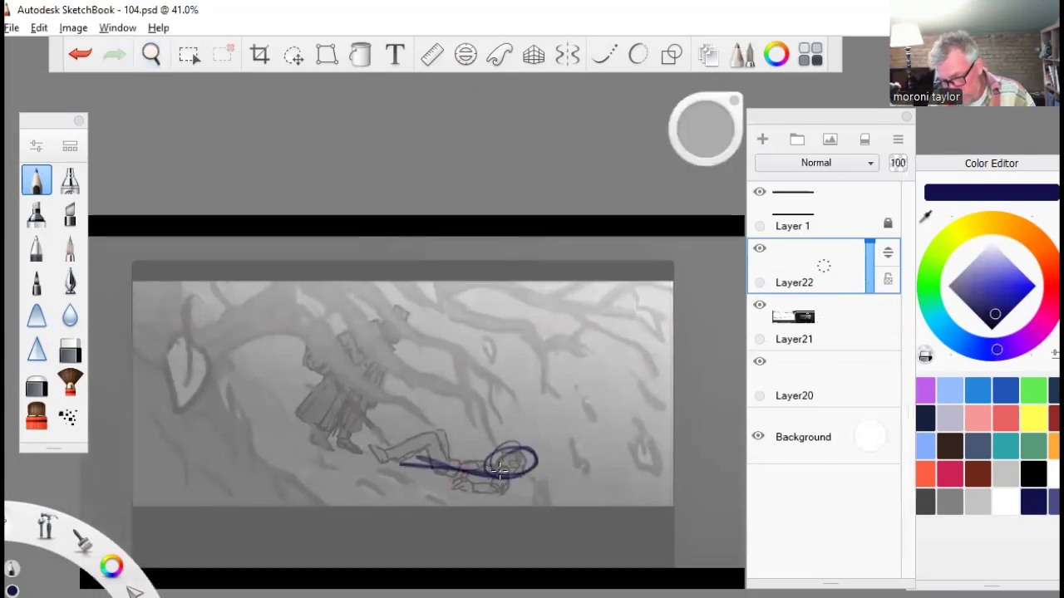
{"action": "left_click_drag", "start_coordinate": [403, 314], "coordinate": [330, 418]}
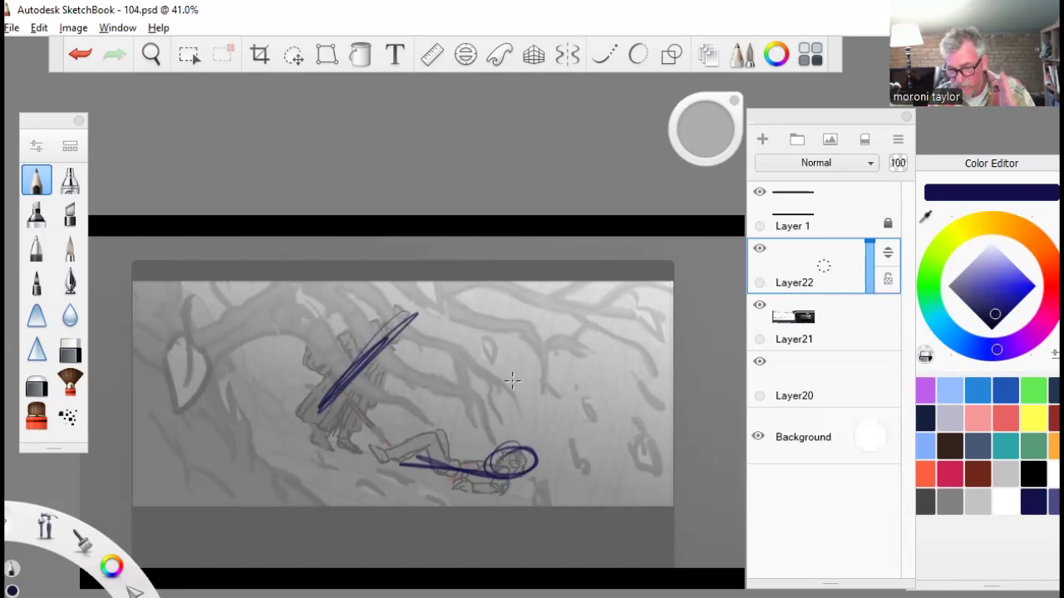
- Sketch navy branch strokes fanning out from the frame's upper left and more branches reaching down from the upper right
{"action": "left_click_drag", "start_coordinate": [257, 291], "coordinate": [315, 243]}
{"action": "key", "text": "ctrl+z"}
{"action": "mouse_move", "coordinate": [299, 274]}
{"action": "left_mouse_down"}
{"action": "mouse_move", "coordinate": [198, 421]}
{"action": "mouse_move", "coordinate": [292, 296]}
{"action": "mouse_move", "coordinate": [129, 357]}
{"action": "mouse_move", "coordinate": [249, 486]}
{"action": "left_mouse_up"}
{"action": "mouse_move", "coordinate": [283, 292]}
{"action": "left_mouse_down"}
{"action": "mouse_move", "coordinate": [373, 436]}
{"action": "mouse_move", "coordinate": [432, 407]}
{"action": "left_mouse_up"}
{"action": "left_click_drag", "start_coordinate": [303, 278], "coordinate": [441, 382]}
{"action": "left_click_drag", "start_coordinate": [341, 287], "coordinate": [453, 378]}
{"action": "left_click_drag", "start_coordinate": [425, 250], "coordinate": [505, 379]}
{"action": "mouse_move", "coordinate": [537, 397]}
{"action": "left_mouse_down"}
{"action": "mouse_move", "coordinate": [575, 255]}
{"action": "mouse_move", "coordinate": [555, 386]}
{"action": "left_mouse_up"}
- Add branch strokes across the standing figure that point down to the lying figure, erasing a small piece between them
{"action": "left_click_drag", "start_coordinate": [311, 371], "coordinate": [394, 443]}
{"action": "left_click_drag", "start_coordinate": [287, 398], "coordinate": [383, 461]}
{"action": "left_click", "coordinate": [70, 351]}
{"action": "mouse_move", "coordinate": [326, 405]}
{"action": "left_mouse_down"}
{"action": "mouse_move", "coordinate": [389, 326]}
{"action": "mouse_move", "coordinate": [354, 403]}
{"action": "left_mouse_up"}
{"action": "left_click", "coordinate": [36, 180]}
{"action": "left_click_drag", "start_coordinate": [316, 334], "coordinate": [366, 428]}
{"action": "mouse_move", "coordinate": [402, 382]}
{"action": "left_mouse_down"}
{"action": "mouse_move", "coordinate": [318, 329]}
{"action": "mouse_move", "coordinate": [436, 414]}
{"action": "left_mouse_up"}
{"action": "left_click_drag", "start_coordinate": [324, 294], "coordinate": [447, 362]}
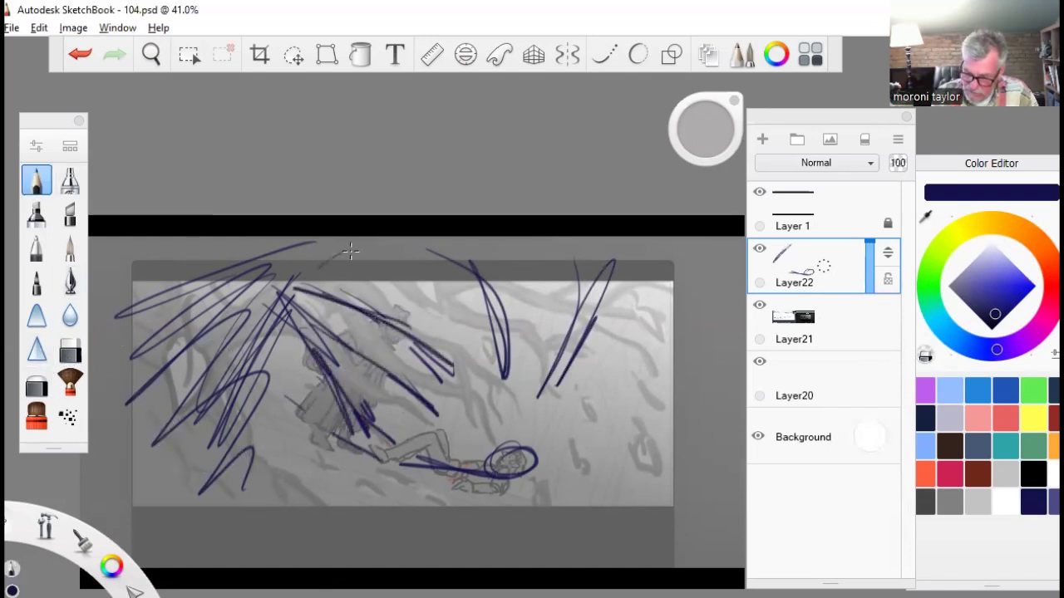
{"action": "left_click_drag", "start_coordinate": [336, 253], "coordinate": [240, 360]}
{"action": "mouse_move", "coordinate": [556, 435]}
{"action": "left_mouse_down"}
{"action": "mouse_move", "coordinate": [407, 499]}
{"action": "mouse_move", "coordinate": [399, 532]}
{"action": "left_mouse_up"}
{"action": "key", "text": "ctrl+z"}
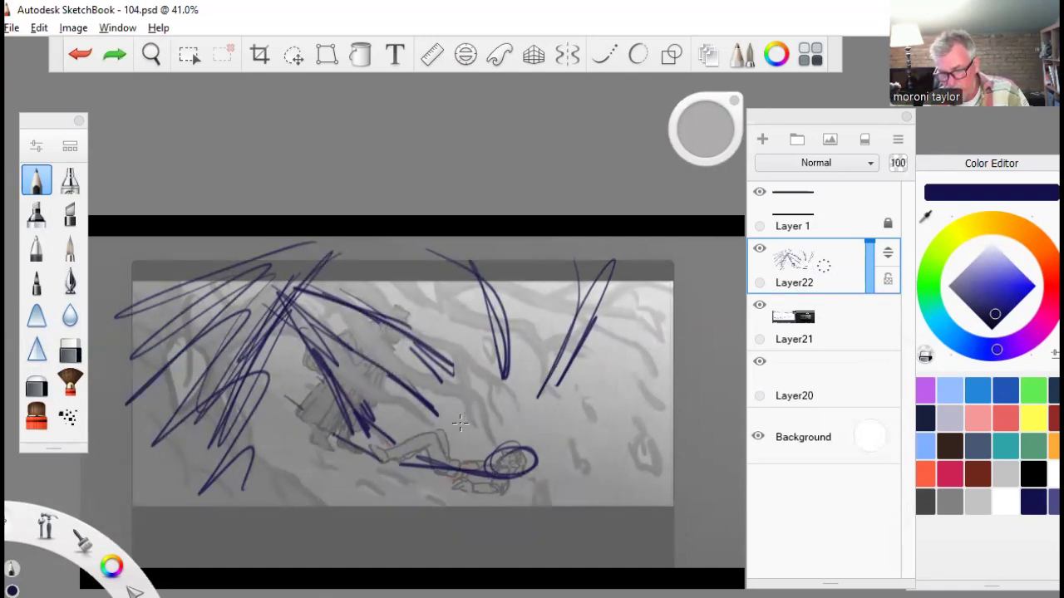
{"action": "mouse_move", "coordinate": [393, 414]}
{"action": "left_mouse_down"}
{"action": "mouse_move", "coordinate": [525, 401]}
{"action": "mouse_move", "coordinate": [558, 462]}
{"action": "left_mouse_up"}
{"action": "left_click_drag", "start_coordinate": [374, 449], "coordinate": [374, 489]}
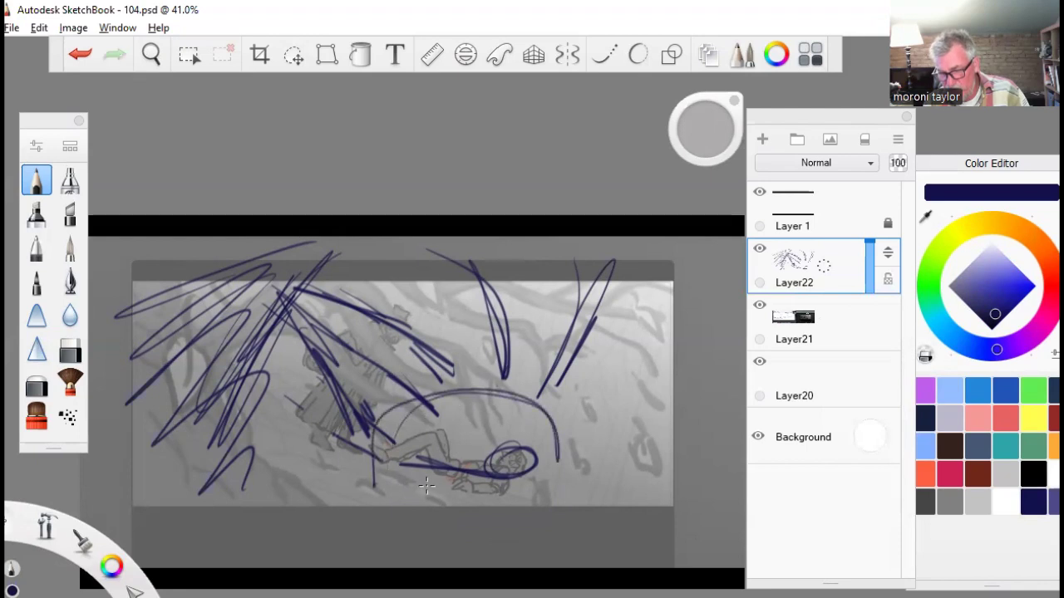
{"action": "key", "text": "ctrl+z"}
{"action": "key", "text": "ctrl+z"}
- Add a new layer above Layer21 and draw a navy arch of curved lines over the lying figure
{"action": "left_click", "coordinate": [760, 250]}
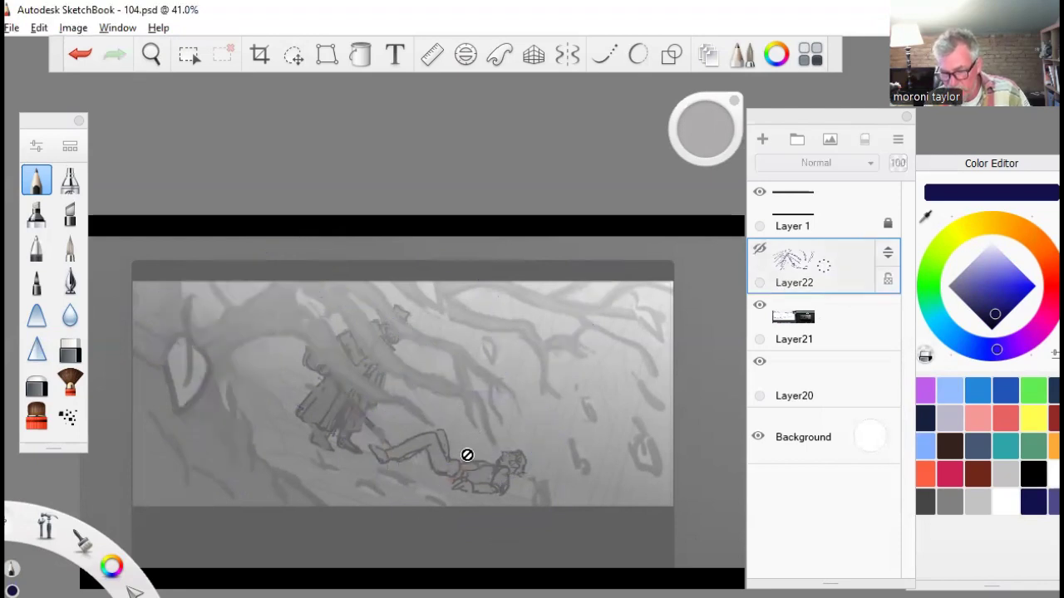
{"action": "left_click", "coordinate": [842, 302]}
{"action": "key", "text": "ctrl+l"}
{"action": "mouse_move", "coordinate": [357, 465]}
{"action": "left_mouse_down"}
{"action": "mouse_move", "coordinate": [527, 431]}
{"action": "mouse_move", "coordinate": [567, 487]}
{"action": "mouse_move", "coordinate": [378, 479]}
{"action": "left_mouse_up"}
{"action": "key", "text": "ctrl+z"}
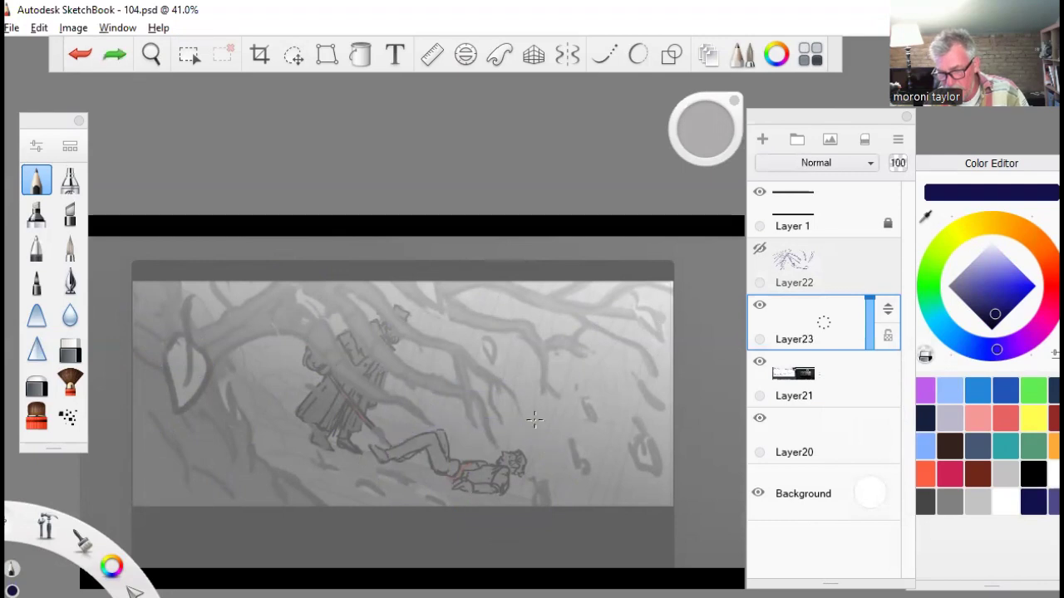
{"action": "left_click", "coordinate": [760, 251]}
{"action": "mouse_move", "coordinate": [568, 446]}
{"action": "left_mouse_down"}
{"action": "mouse_move", "coordinate": [362, 502]}
{"action": "mouse_move", "coordinate": [561, 486]}
{"action": "left_mouse_up"}
{"action": "left_click_drag", "start_coordinate": [432, 409], "coordinate": [378, 503]}
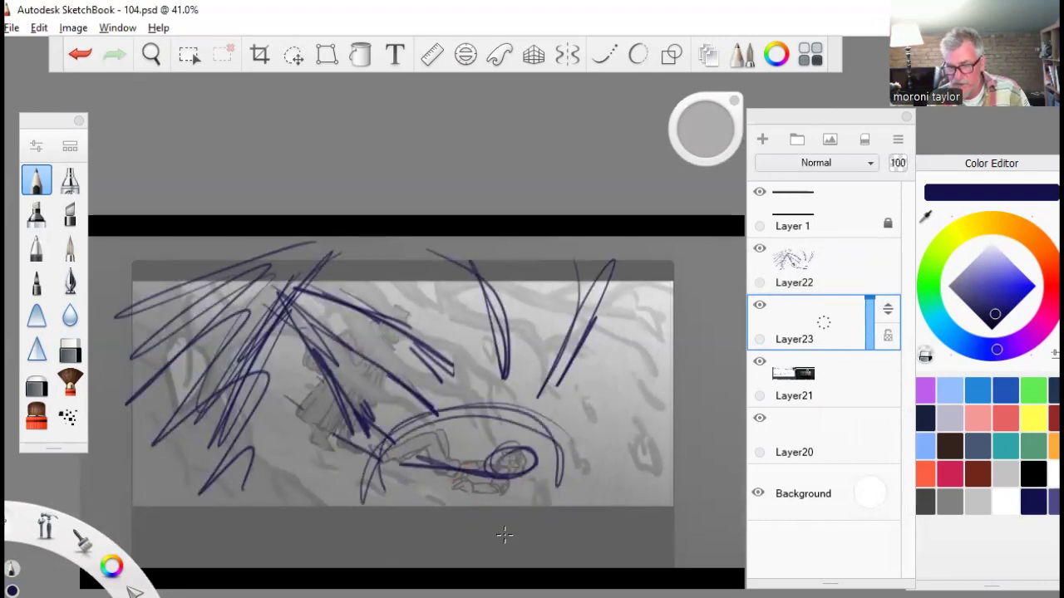
- Switch to The Ghosts_v02 storyboard deck in the browser and step forward past the bloodied face close-up to slide 48
{"action": "key", "text": "alt+Tab"}
{"action": "key", "text": "Right"}
{"action": "key", "text": "Right"}
{"action": "key", "text": "Right"}
{"action": "key", "text": "Right"}
{"action": "key", "text": "Right"}
{"action": "key", "text": "Right"}
{"action": "key", "text": "Right"}
{"action": "key", "text": "Right"}
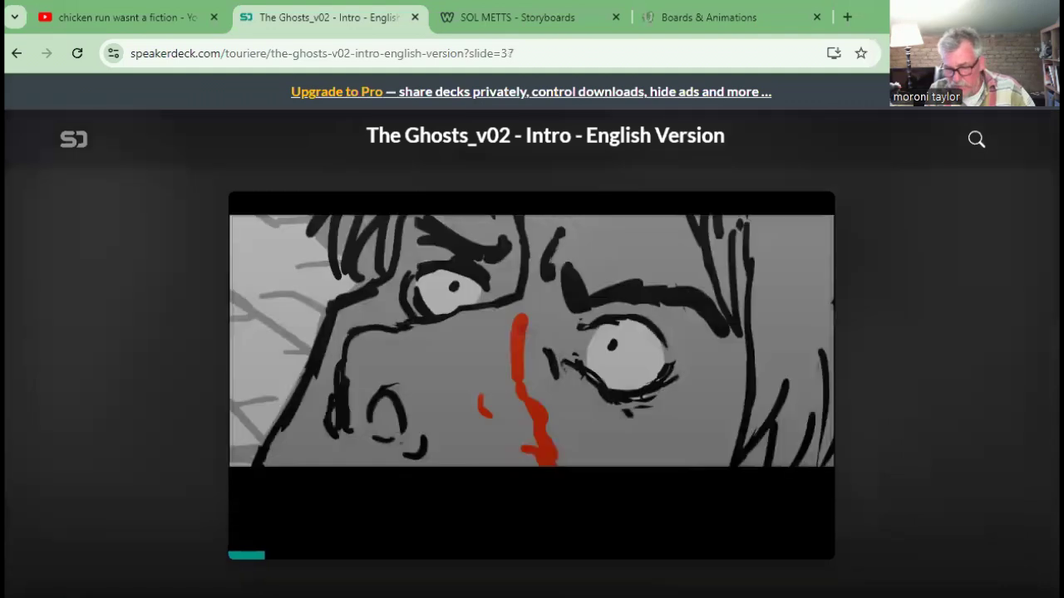
{"action": "key", "text": "Right"}
{"action": "key", "text": "Right"}
{"action": "key", "text": "Right"}
{"action": "key", "text": "Right"}
{"action": "key", "text": "Right"}
{"action": "key", "text": "Right"}
{"action": "key", "text": "Right"}
{"action": "key", "text": "Right"}
{"action": "key", "text": "Right"}
{"action": "key", "text": "Right"}
{"action": "key", "text": "Right"}
{"action": "key", "text": "Right"}
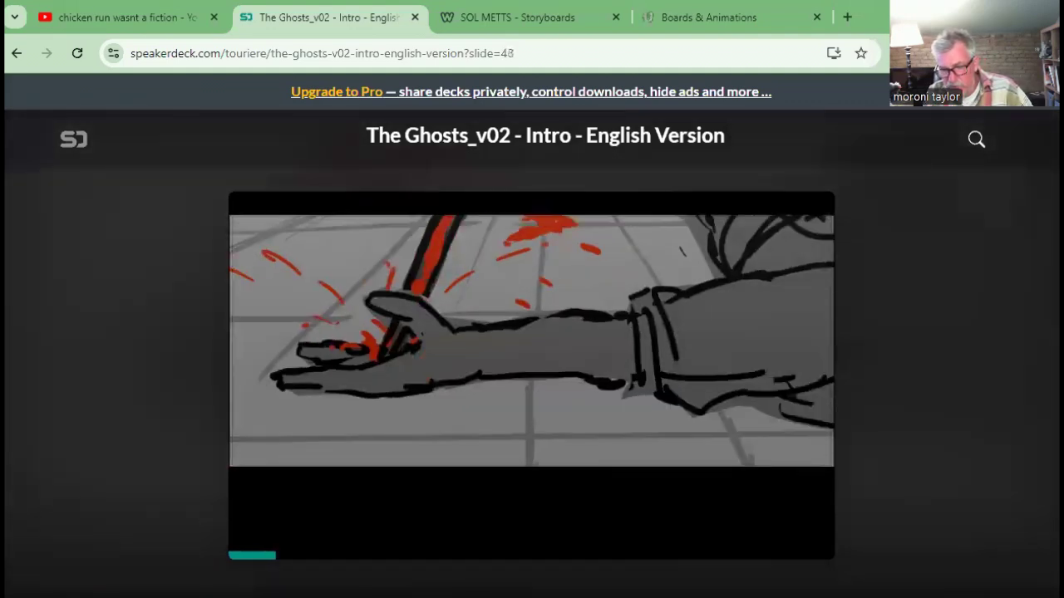
- Step back several slides and review the pierced-hand sequence forward again to slide 49
{"action": "key", "text": "Left"}
{"action": "key", "text": "Left"}
{"action": "key", "text": "Left"}
{"action": "key", "text": "Left"}
{"action": "key", "text": "Left"}
{"action": "key", "text": "Left"}
{"action": "key", "text": "Left"}
{"action": "key", "text": "Left"}
{"action": "key", "text": "Left"}
{"action": "key", "text": "Left"}
{"action": "key", "text": "Left"}
{"action": "key", "text": "Left"}
{"action": "key", "text": "Left"}
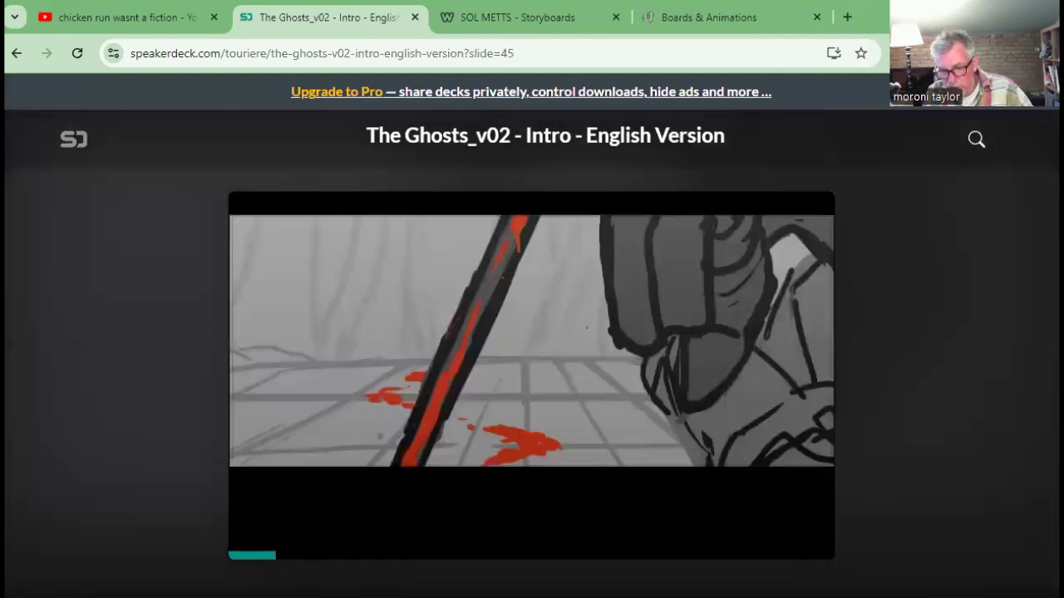
{"action": "key", "text": "Right"}
{"action": "key", "text": "Right"}
{"action": "key", "text": "Right"}
{"action": "key", "text": "Right"}
{"action": "key", "text": "Right"}
{"action": "key", "text": "Right"}
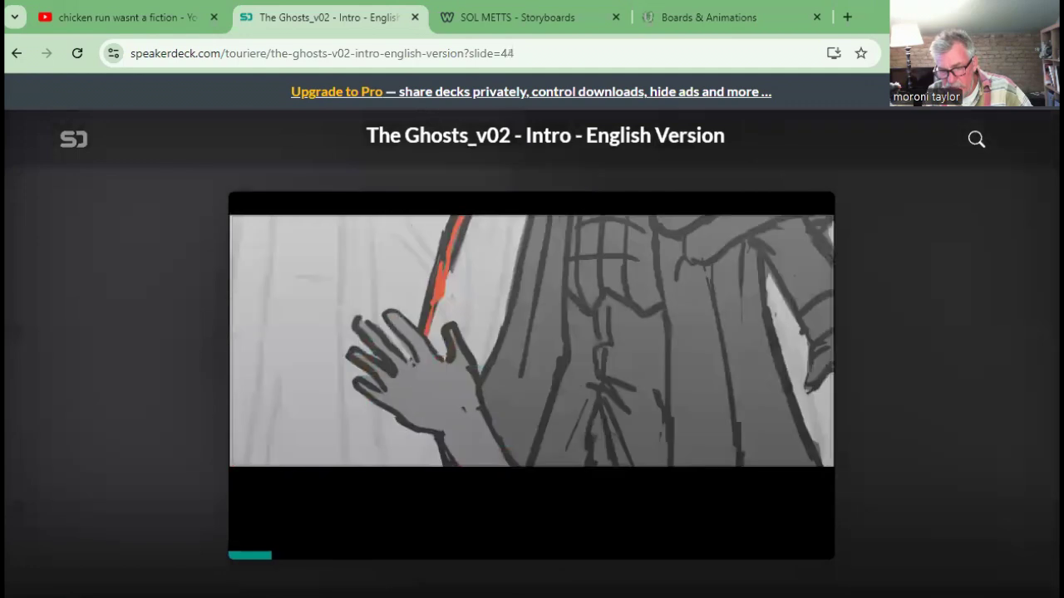
{"action": "key", "text": "Right"}
{"action": "key", "text": "Right"}
{"action": "key", "text": "Right"}
{"action": "key", "text": "Right"}
{"action": "key", "text": "Right"}
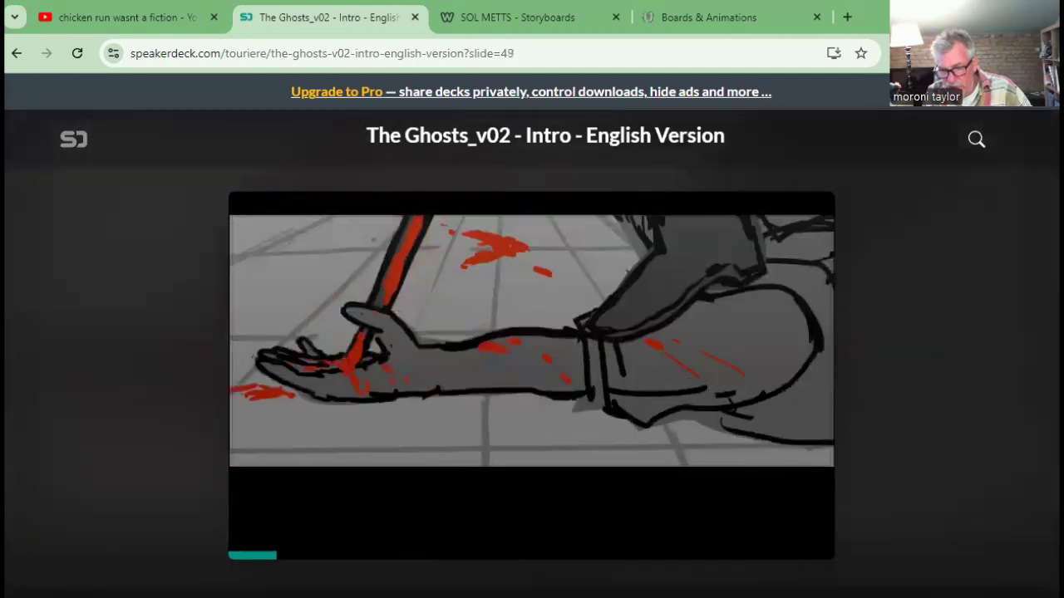
- Step forward past the attacker pinning down the lying victim to the foreground onlooker's shot on slide 65
{"action": "key", "text": "Right"}
{"action": "key", "text": "Right"}
{"action": "key", "text": "Right"}
{"action": "key", "text": "Right"}
{"action": "key", "text": "Right"}
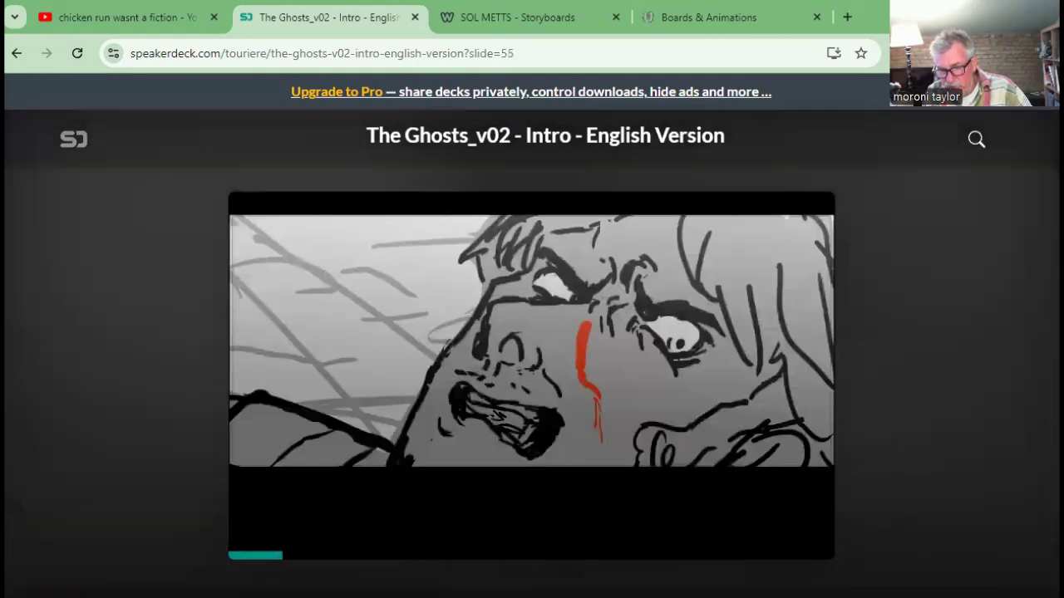
{"action": "key", "text": "Right"}
{"action": "key", "text": "Right"}
{"action": "key", "text": "Right"}
{"action": "key", "text": "Right"}
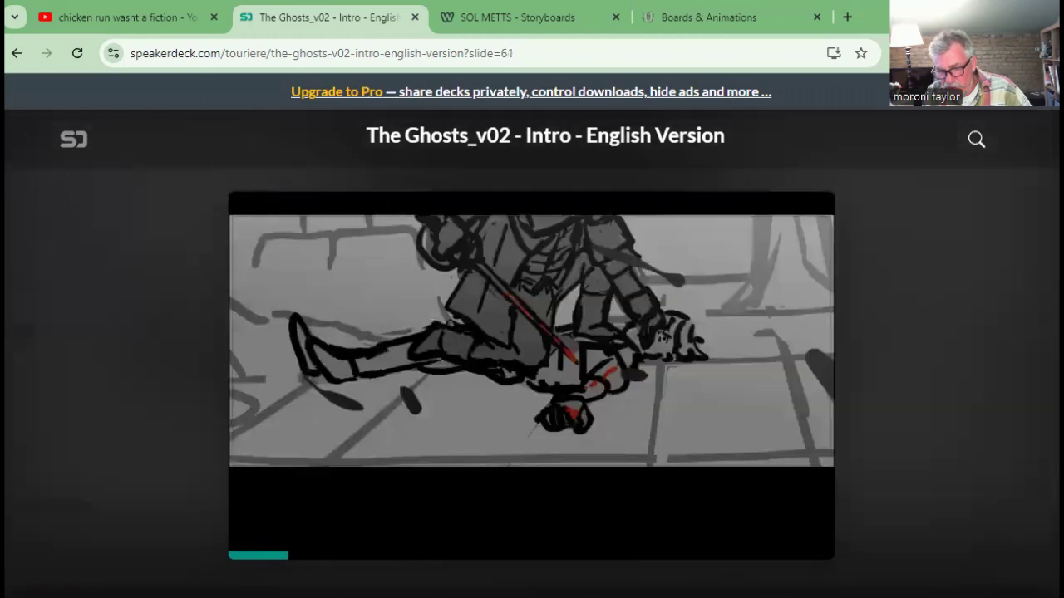
{"action": "key", "text": "Right"}
{"action": "key", "text": "Right"}
{"action": "key", "text": "Right"}
{"action": "key", "text": "Right"}
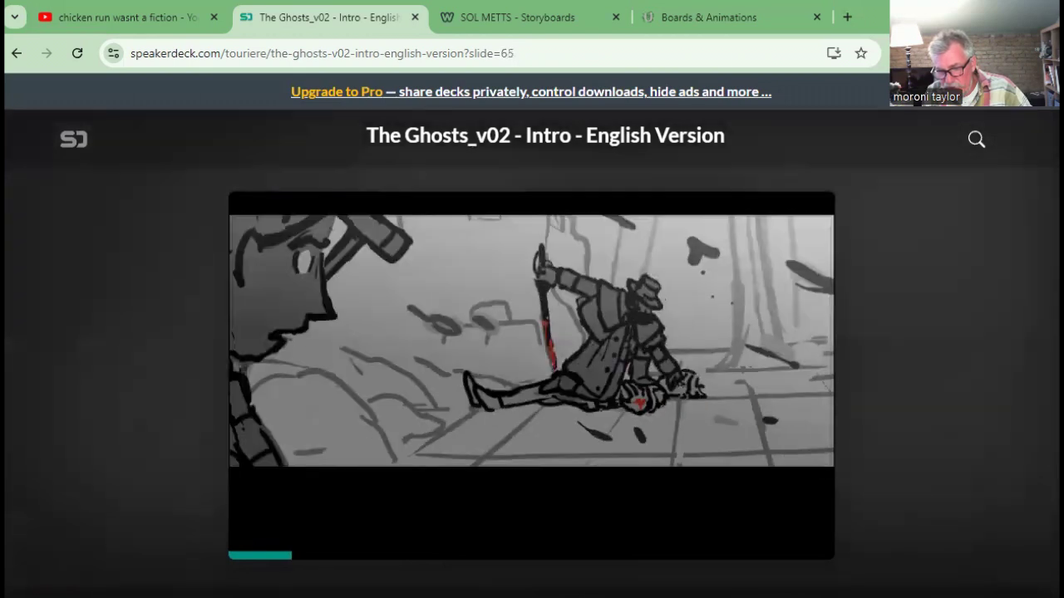
- Compare the neighbouring slides of the woman watching the attack, ending on slide 67
{"action": "key", "text": "Right"}
{"action": "key", "text": "Right"}
{"action": "key", "text": "Right"}
{"action": "key", "text": "Left"}
{"action": "key", "text": "Left"}
{"action": "key", "text": "Right"}
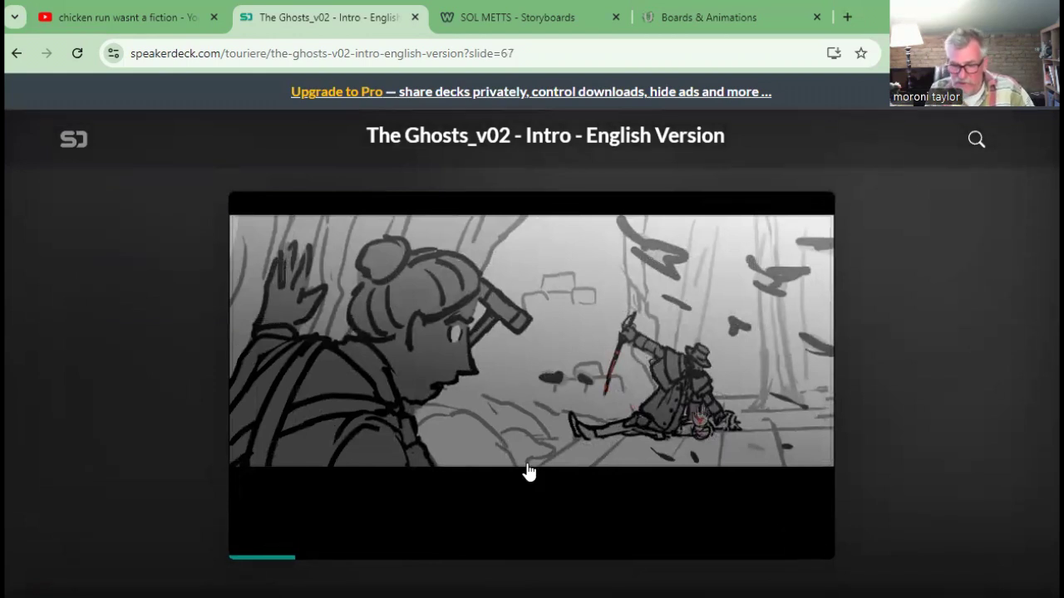
- Go back a few slides and replay the sequence forward to the woman's reaction against the tree on slide 69
{"action": "key", "text": "Left"}
{"action": "key", "text": "Left"}
{"action": "key", "text": "Left"}
{"action": "key", "text": "Left"}
{"action": "key", "text": "Right"}
{"action": "key", "text": "Right"}
{"action": "key", "text": "Right"}
{"action": "key", "text": "Right"}
{"action": "key", "text": "Right"}
{"action": "key", "text": "Right"}
{"action": "key", "text": "Right"}
{"action": "key", "text": "Right"}
{"action": "key", "text": "Left"}
{"action": "key", "text": "Left"}
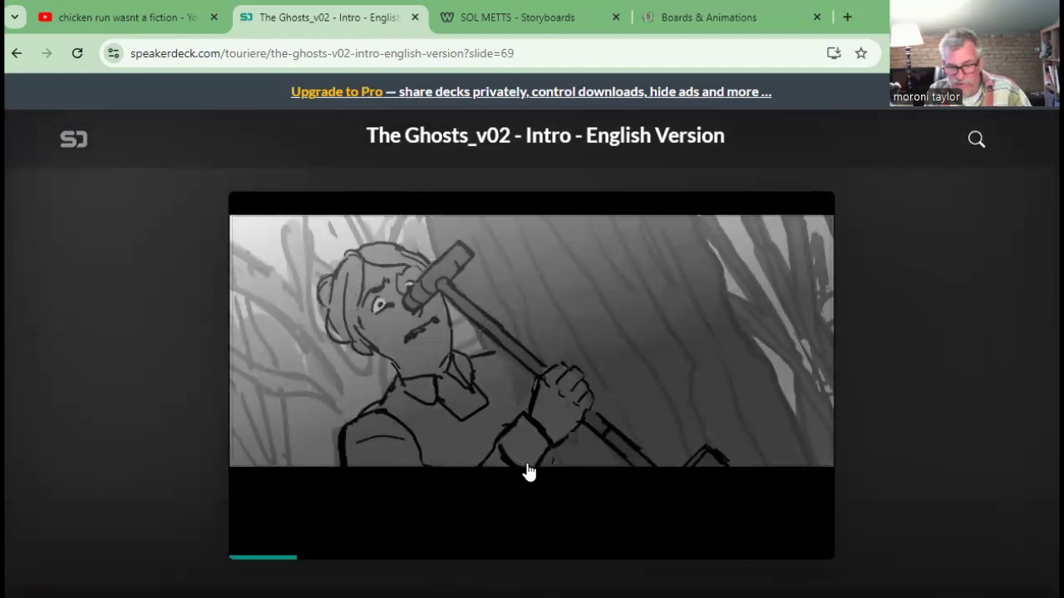
- Switch to SketchBook and add a new layer over the faded frame of the woman against the tree
{"action": "key", "text": "alt+Tab"}
{"action": "left_click", "coordinate": [869, 271]}
{"action": "left_click", "coordinate": [762, 138]}
{"action": "left_click_drag", "start_coordinate": [191, 399], "coordinate": [147, 444]}
{"action": "key", "text": "ctrl+z"}
{"action": "key", "text": "ctrl+z"}
- Sketch the tool's T-shaped handle and shaft tilted away from the woman's face, with a circle for the gripping hand
{"action": "mouse_move", "coordinate": [123, 396]}
{"action": "left_mouse_down"}
{"action": "mouse_move", "coordinate": [186, 365]}
{"action": "mouse_move", "coordinate": [187, 394]}
{"action": "mouse_move", "coordinate": [138, 422]}
{"action": "left_mouse_up"}
{"action": "mouse_move", "coordinate": [136, 420]}
{"action": "left_mouse_down"}
{"action": "mouse_move", "coordinate": [189, 387]}
{"action": "mouse_move", "coordinate": [177, 398]}
{"action": "left_mouse_up"}
{"action": "mouse_move", "coordinate": [161, 399]}
{"action": "left_mouse_down"}
{"action": "mouse_move", "coordinate": [305, 495]}
{"action": "mouse_move", "coordinate": [313, 525]}
{"action": "left_mouse_up"}
{"action": "key", "text": "ctrl+z"}
{"action": "key", "text": "ctrl+z"}
{"action": "key", "text": "ctrl+z"}
{"action": "key", "text": "ctrl+z"}
{"action": "key", "text": "ctrl+z"}
{"action": "left_click_drag", "start_coordinate": [155, 386], "coordinate": [218, 534]}
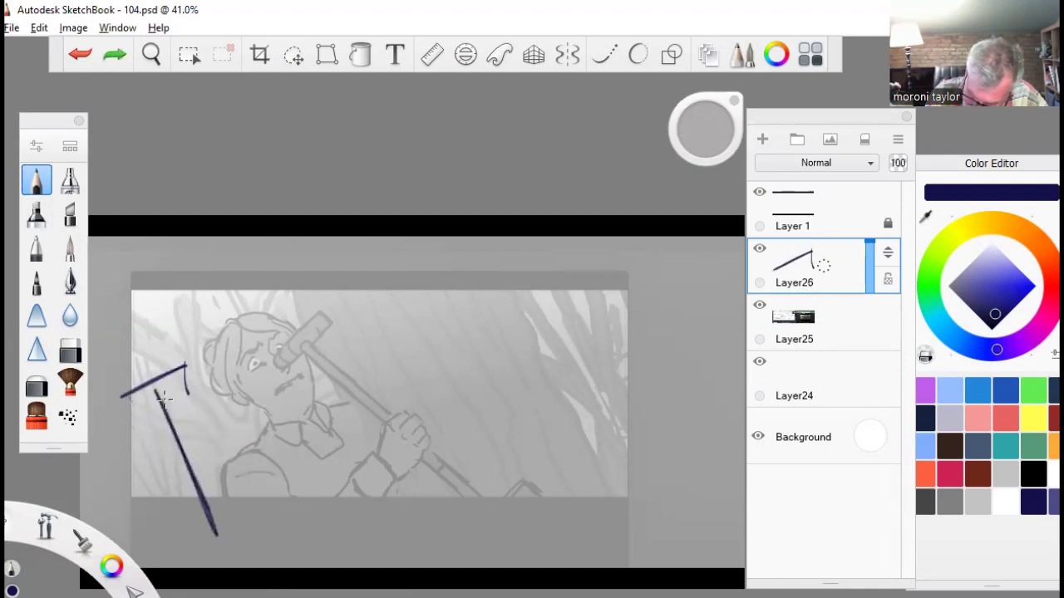
{"action": "left_click_drag", "start_coordinate": [206, 486], "coordinate": [221, 529]}
{"action": "left_click_drag", "start_coordinate": [114, 418], "coordinate": [193, 388]}
{"action": "left_click_drag", "start_coordinate": [203, 463], "coordinate": [229, 483]}
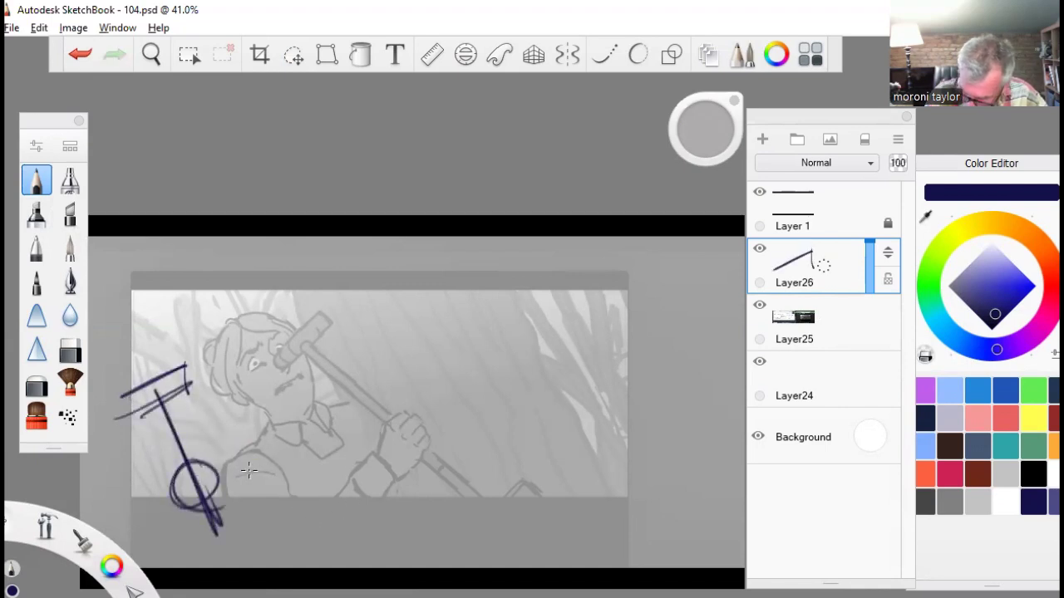
- Sketch the tree's near edge and the woman's unobstructed head, worried face and shoulders beside it
{"action": "left_click_drag", "start_coordinate": [308, 273], "coordinate": [362, 532]}
{"action": "left_click_drag", "start_coordinate": [301, 289], "coordinate": [357, 516]}
{"action": "mouse_move", "coordinate": [274, 321]}
{"action": "left_mouse_down"}
{"action": "mouse_move", "coordinate": [270, 432]}
{"action": "mouse_move", "coordinate": [301, 349]}
{"action": "left_mouse_up"}
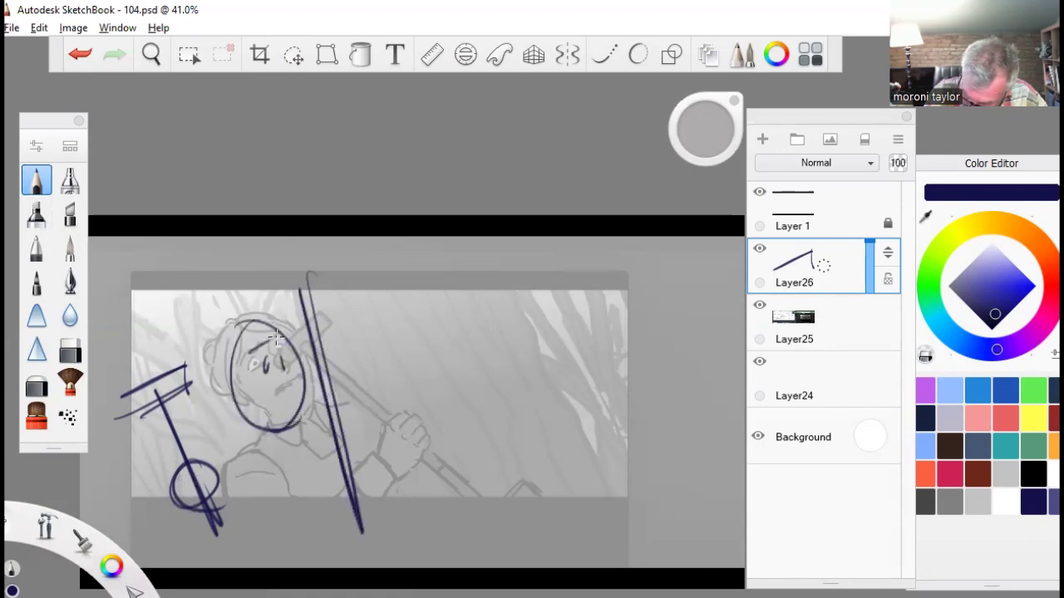
{"action": "mouse_move", "coordinate": [274, 430]}
{"action": "left_mouse_down"}
{"action": "mouse_move", "coordinate": [222, 489]}
{"action": "mouse_move", "coordinate": [356, 510]}
{"action": "left_mouse_up"}
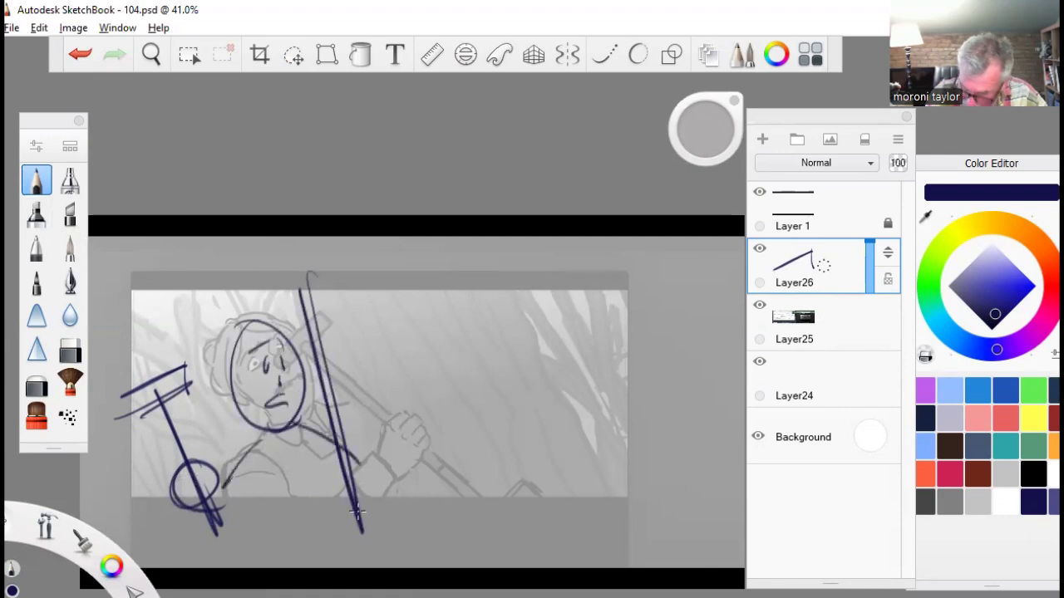
- Fill the tree trunk with long diagonal lines fanning out from the woman, and outline her hair
{"action": "left_click_drag", "start_coordinate": [336, 265], "coordinate": [414, 565]}
{"action": "left_click_drag", "start_coordinate": [383, 267], "coordinate": [472, 559]}
{"action": "left_click_drag", "start_coordinate": [421, 249], "coordinate": [570, 568]}
{"action": "mouse_move", "coordinate": [482, 239]}
{"action": "left_mouse_down"}
{"action": "mouse_move", "coordinate": [638, 531]}
{"action": "mouse_move", "coordinate": [703, 456]}
{"action": "left_mouse_up"}
{"action": "left_click_drag", "start_coordinate": [548, 241], "coordinate": [720, 391]}
{"action": "left_click_drag", "start_coordinate": [233, 314], "coordinate": [222, 405]}
{"action": "left_click_drag", "start_coordinate": [230, 328], "coordinate": [294, 371]}
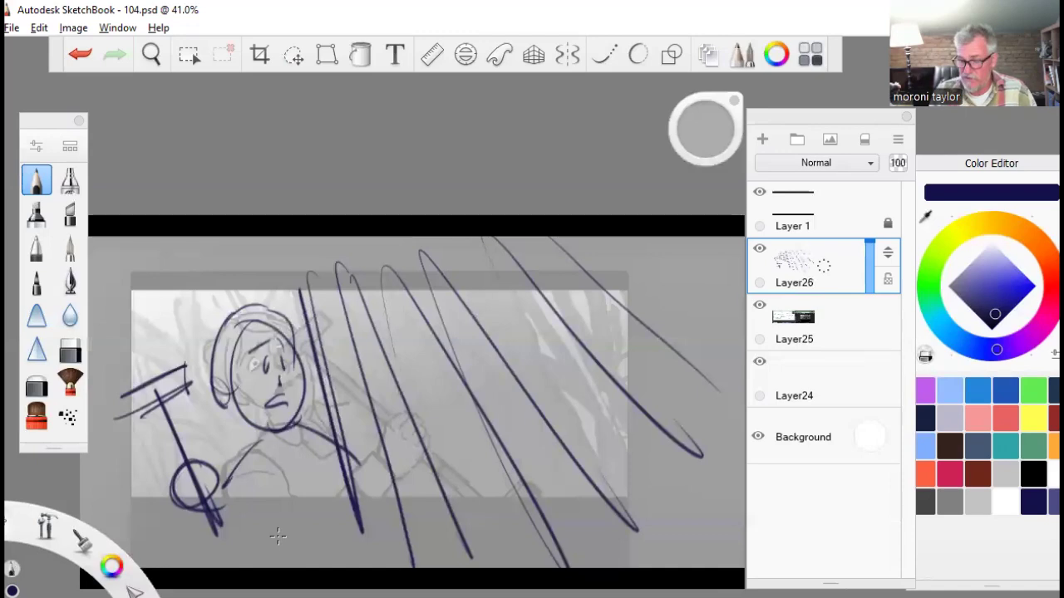
- Switch back to the browser and step The Ghosts deck forward to the blood-red blade tip on slide 81
{"action": "left_click", "coordinate": [523, 572]}
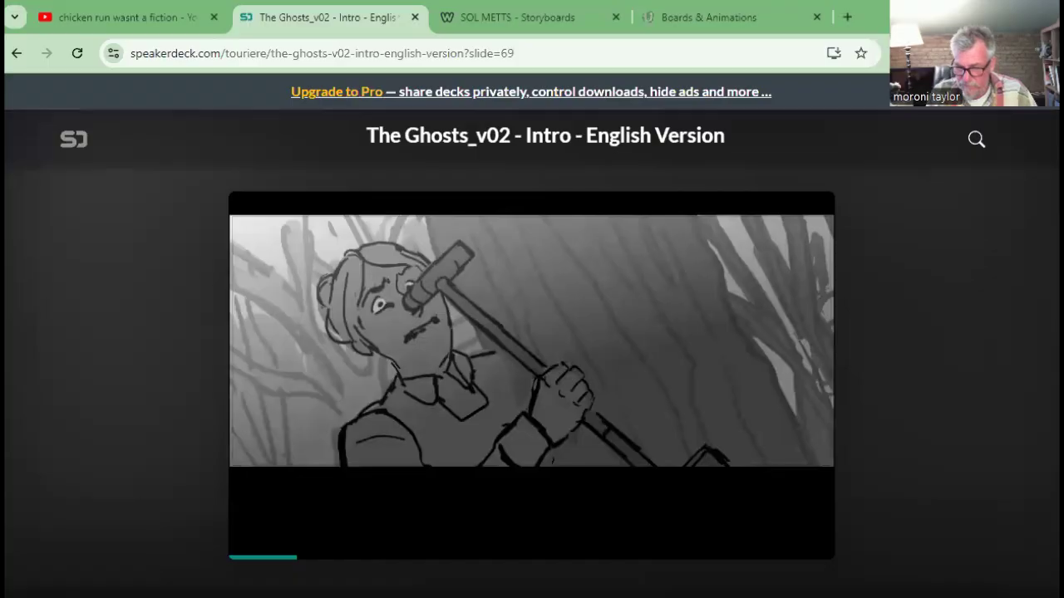
{"action": "mouse_move", "coordinate": [279, 529]}
{"action": "key", "text": "Right"}
{"action": "key", "text": "Right"}
{"action": "key", "text": "Right"}
{"action": "key", "text": "Right"}
{"action": "key", "text": "Right"}
{"action": "key", "text": "Right"}
{"action": "key", "text": "Right"}
{"action": "key", "text": "Right"}
{"action": "key", "text": "Right"}
{"action": "key", "text": "Right"}
{"action": "key", "text": "Right"}
{"action": "key", "text": "Right"}
{"action": "key", "text": "Right"}
{"action": "key", "text": "Right"}
{"action": "key", "text": "Right"}
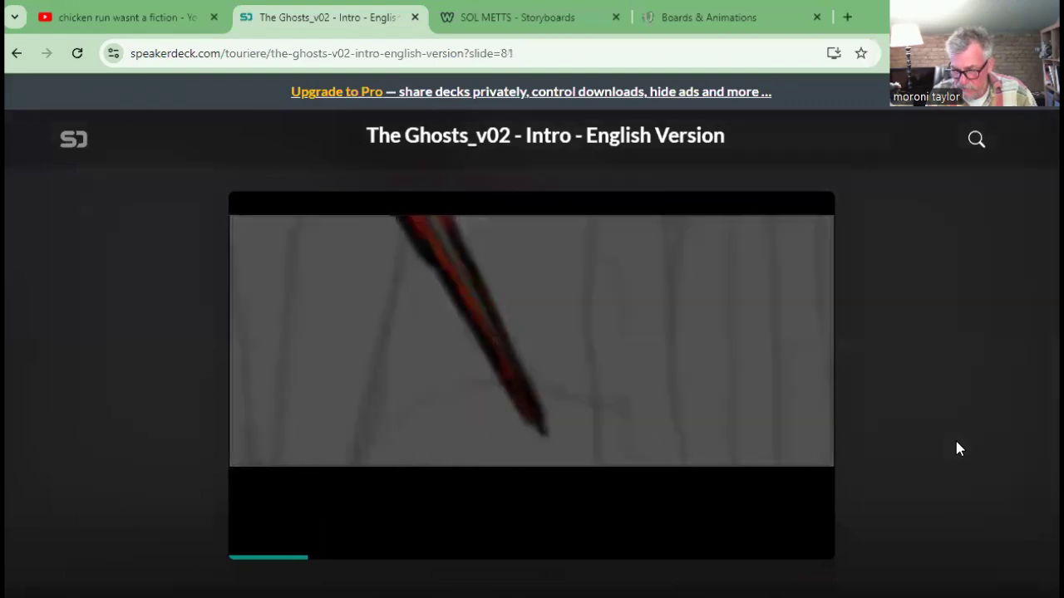
- Step forward to the shot of the distant woman with the shovel behind the foreground feet on slide 90
{"action": "key", "text": "Right"}
{"action": "key", "text": "Right"}
{"action": "key", "text": "Right"}
{"action": "key", "text": "Right"}
{"action": "key", "text": "Right"}
{"action": "key", "text": "Right"}
{"action": "key", "text": "Right"}
{"action": "key", "text": "Right"}
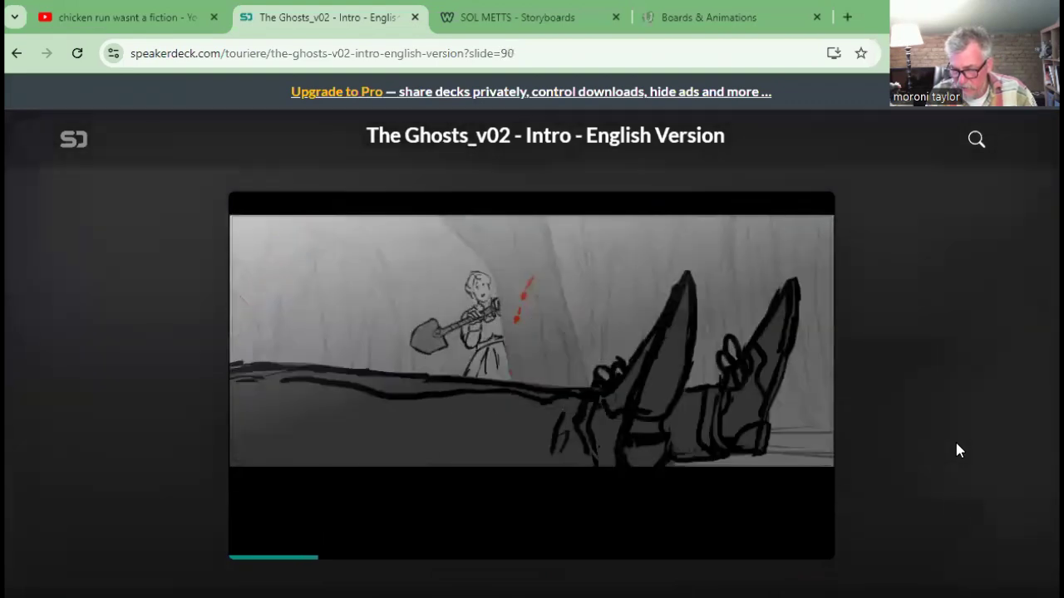
- Step forward past the black slide to the wide shot of the estate gate on slide 103
{"action": "key", "text": "Right"}
{"action": "key", "text": "Right"}
{"action": "key", "text": "Right"}
{"action": "key", "text": "Right"}
{"action": "key", "text": "Right"}
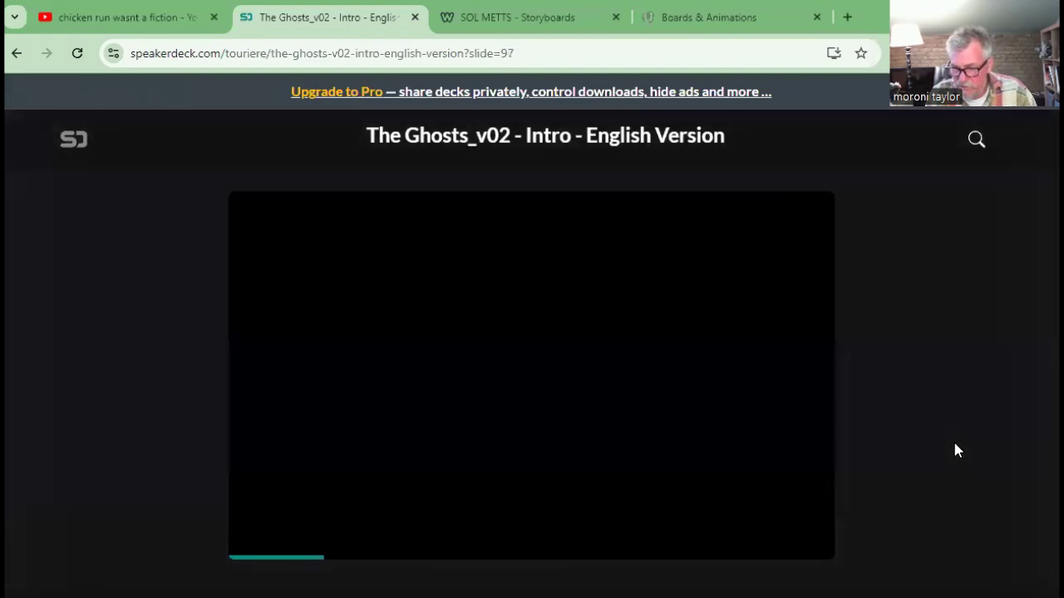
{"action": "key", "text": "Right"}
{"action": "key", "text": "Right"}
{"action": "key", "text": "Right"}
{"action": "key", "text": "Right"}
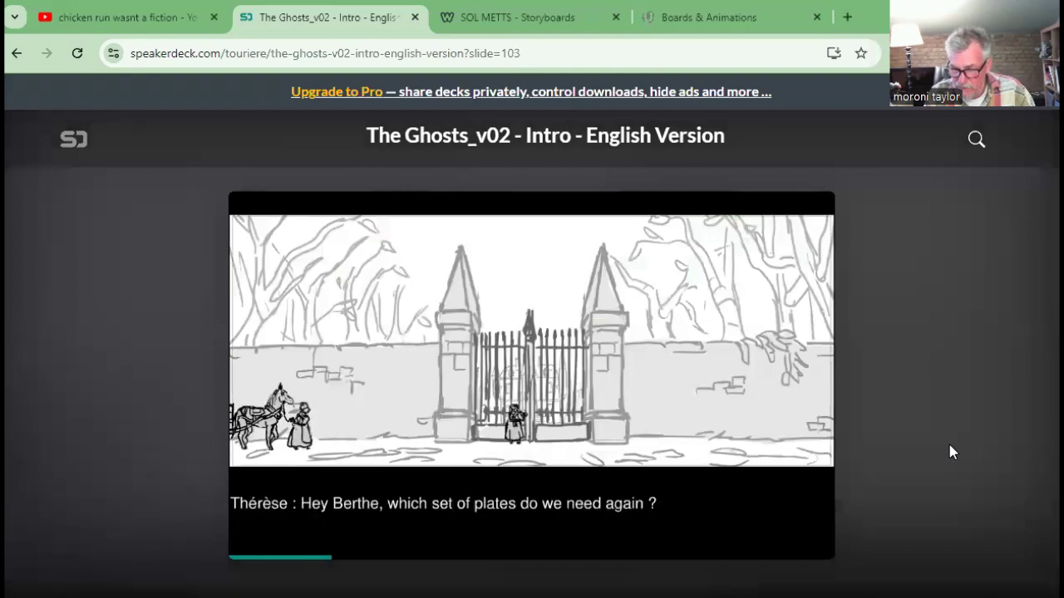
- Review the gate dialogue slides forward to the close shot of the two women on slide 117
{"action": "key", "text": "Right"}
{"action": "key", "text": "Right"}
{"action": "key", "text": "Right"}
{"action": "key", "text": "Right"}
{"action": "key", "text": "Right"}
{"action": "key", "text": "Right"}
{"action": "key", "text": "Right"}
{"action": "key", "text": "Right"}
{"action": "key", "text": "Right"}
{"action": "key", "text": "Right"}
{"action": "key", "text": "Right"}
{"action": "key", "text": "Right"}
{"action": "key", "text": "Right"}
{"action": "key", "text": "Right"}
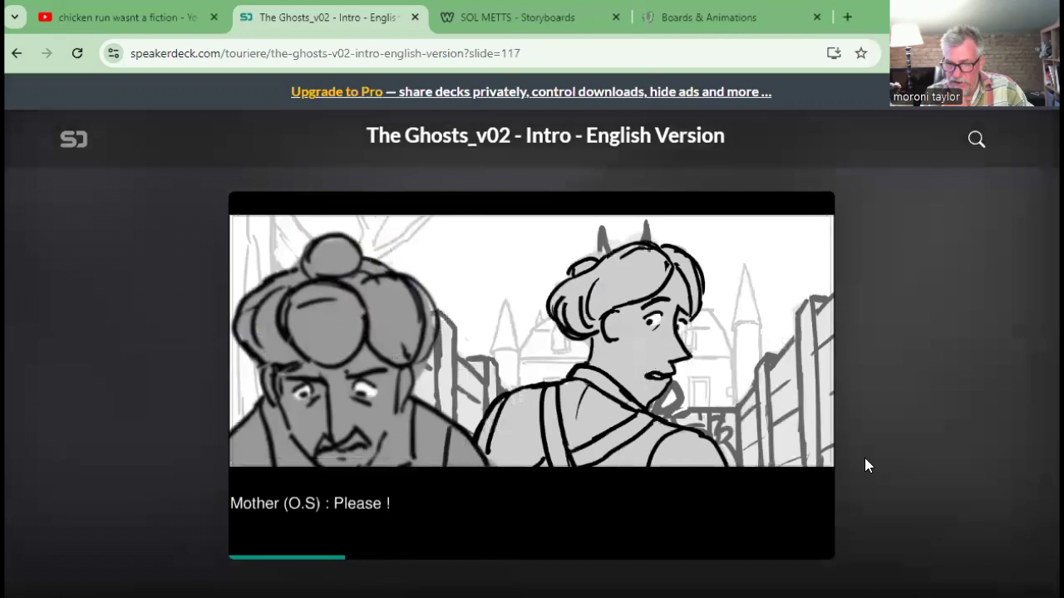
- Step back three slides and replay the gate scene forward to the mother's plea on slide 122
{"action": "key", "text": "Left"}
{"action": "key", "text": "Left"}
{"action": "key", "text": "Left"}
{"action": "key", "text": "Right"}
{"action": "key", "text": "Right"}
{"action": "key", "text": "Right"}
{"action": "key", "text": "Right"}
{"action": "key", "text": "Right"}
{"action": "key", "text": "Right"}
{"action": "key", "text": "Right"}
{"action": "key", "text": "Right"}
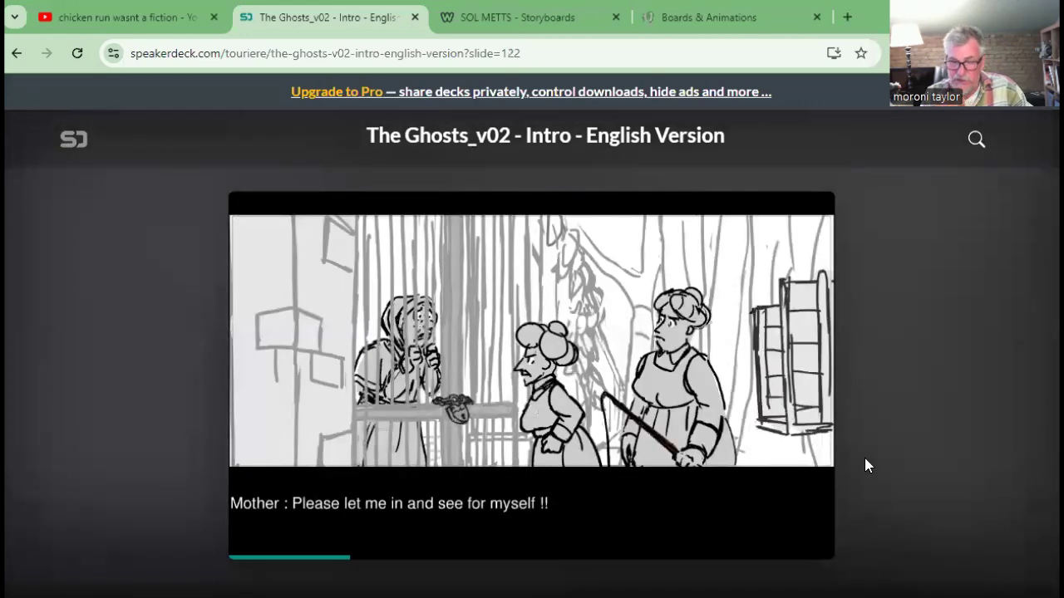
- Step forward to the extreme close-up of the mother's eyes on slide 131
{"action": "key", "text": "Right"}
{"action": "key", "text": "Right"}
{"action": "key", "text": "Right"}
{"action": "key", "text": "Right"}
{"action": "key", "text": "Right"}
{"action": "key", "text": "Right"}
{"action": "key", "text": "Right"}
{"action": "key", "text": "Right"}
{"action": "key", "text": "Right"}
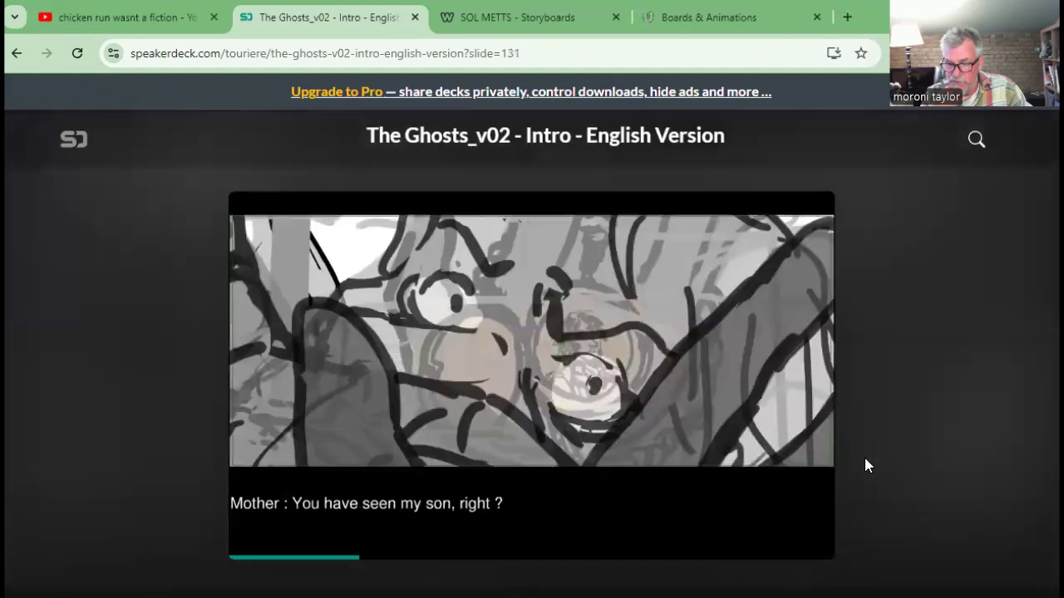
- Continue forward to the mother's profile shot at the gate bars on slide 139
{"action": "key", "text": "Right"}
{"action": "key", "text": "Right"}
{"action": "key", "text": "Right"}
{"action": "key", "text": "Right"}
{"action": "key", "text": "Right"}
{"action": "key", "text": "Right"}
{"action": "key", "text": "Right"}
{"action": "key", "text": "Right"}
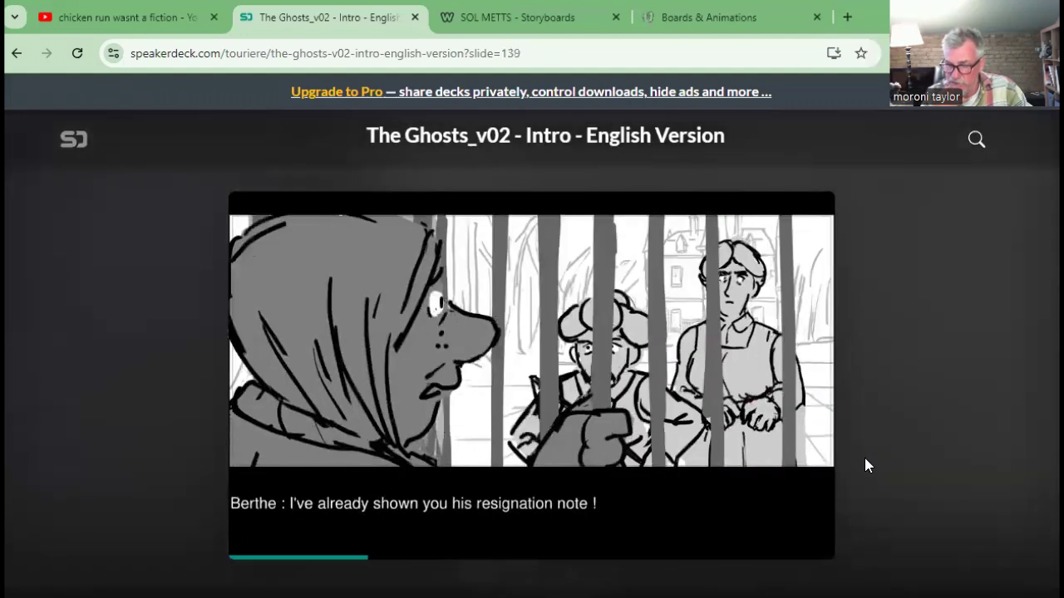
- Step forward and back around the high-angle shot of the gate and horse cart, ending on slide 142
{"action": "key", "text": "Right"}
{"action": "key", "text": "Right"}
{"action": "key", "text": "Right"}
{"action": "key", "text": "Right"}
{"action": "key", "text": "Right"}
{"action": "key", "text": "Left"}
{"action": "key", "text": "Left"}
{"action": "key", "text": "Left"}
{"action": "key", "text": "Right"}
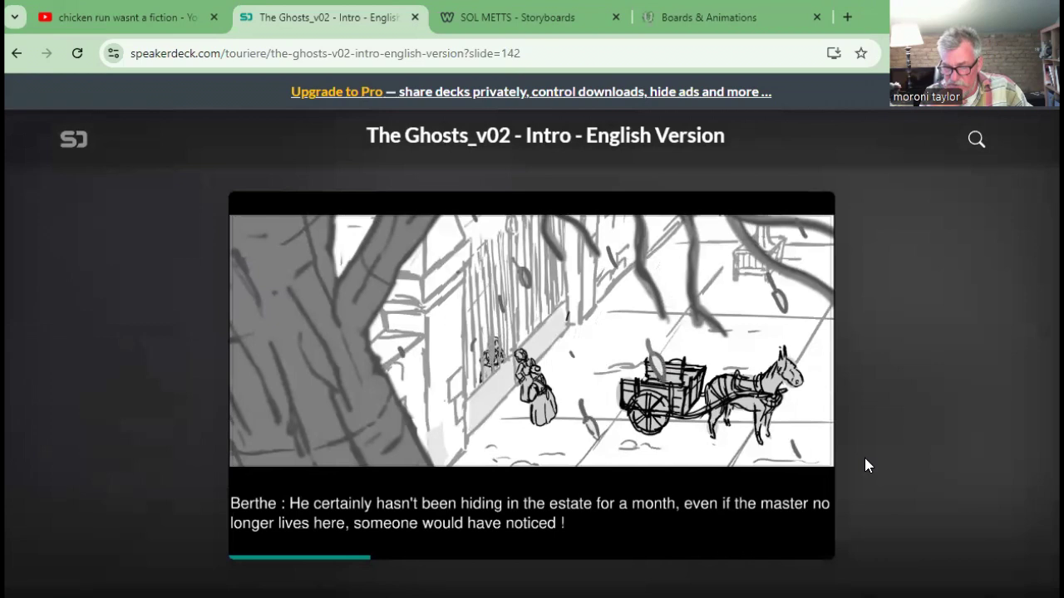
- Step forward to the foreground close-up of Thérèse at the gate on slide 147
{"action": "key", "text": "Right"}
{"action": "key", "text": "Right"}
{"action": "key", "text": "Right"}
{"action": "key", "text": "Right"}
{"action": "key", "text": "Right"}
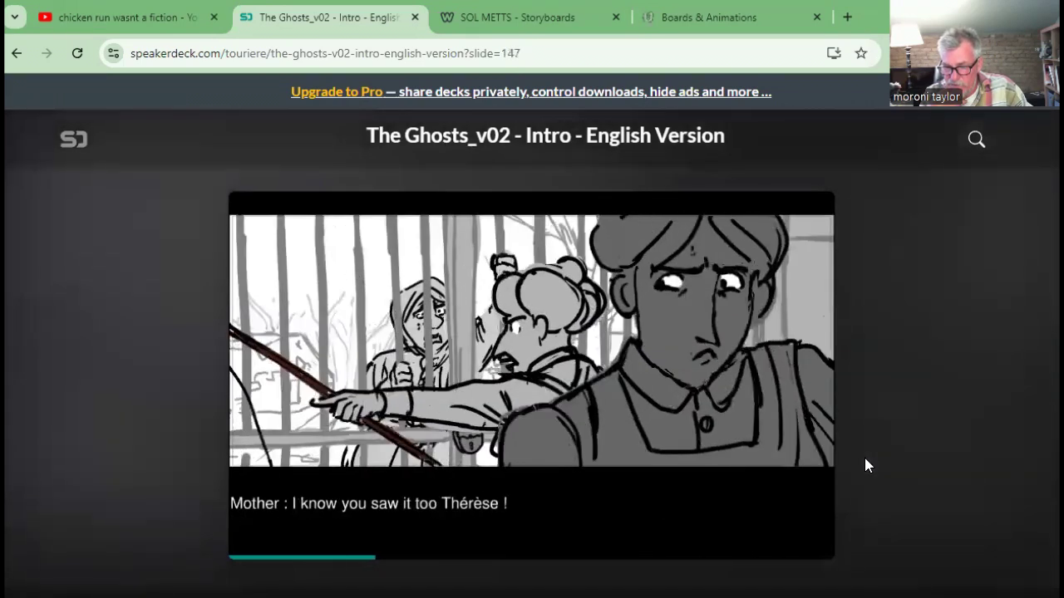
- Step through the padlock close-ups, replaying the whip strike on the mother's hands up to slide 153
{"action": "key", "text": "Right"}
{"action": "key", "text": "Right"}
{"action": "key", "text": "Right"}
{"action": "key", "text": "Right"}
{"action": "key", "text": "Right"}
{"action": "key", "text": "Right"}
{"action": "key", "text": "Left"}
{"action": "key", "text": "Left"}
{"action": "key", "text": "Left"}
{"action": "key", "text": "Right"}
{"action": "key", "text": "Right"}
{"action": "key", "text": "Right"}
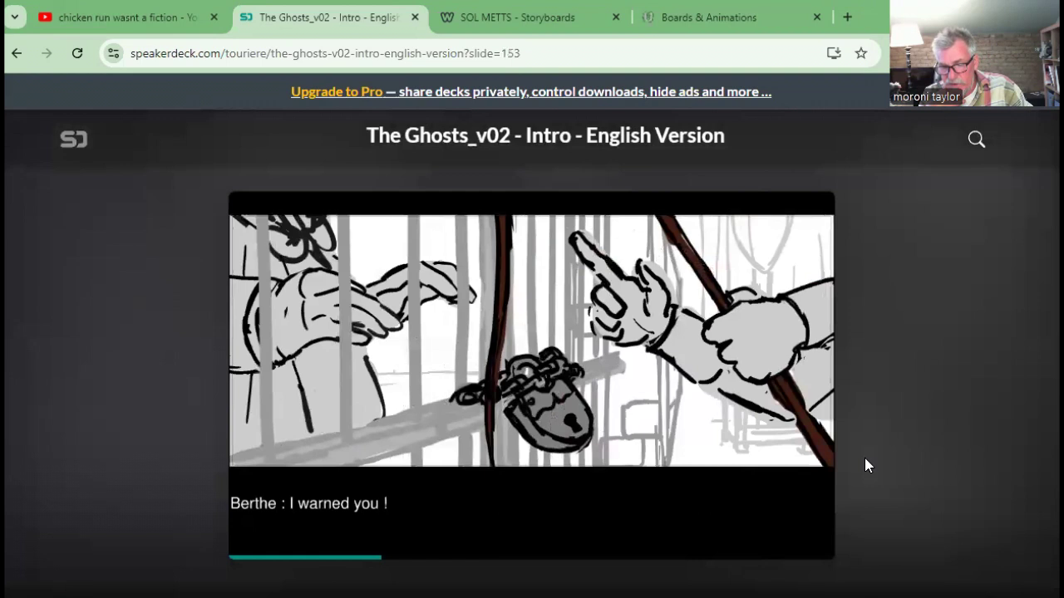
- Compare the whip-strike slides again, going back to the hands and padlock shot on slide 150
{"action": "key", "text": "Left"}
{"action": "key", "text": "Left"}
{"action": "key", "text": "Right"}
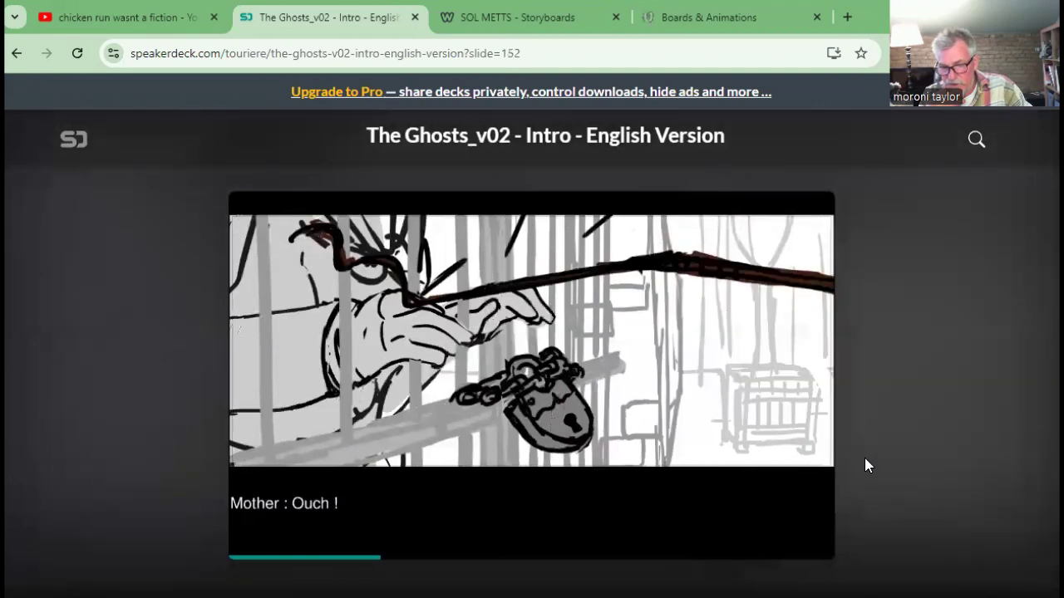
{"action": "key", "text": "Left"}
{"action": "key", "text": "Left"}
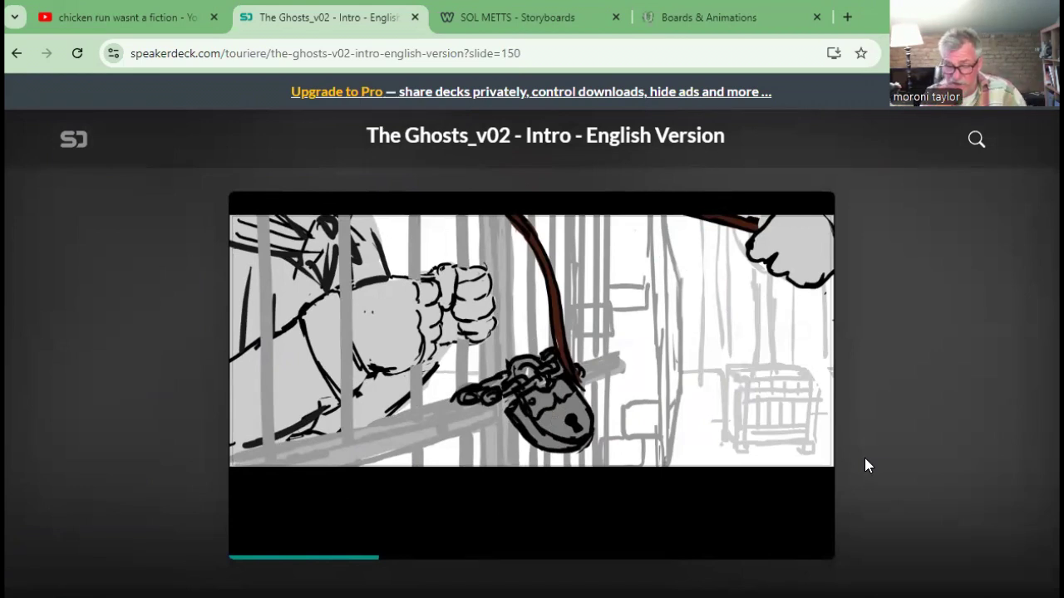
- Switch to SketchBook and delete the old sketch and frame layers, leaving an empty drawing layer
{"action": "key", "text": "alt+Tab"}
{"action": "left_click_drag", "start_coordinate": [819, 267], "coordinate": [872, 215]}
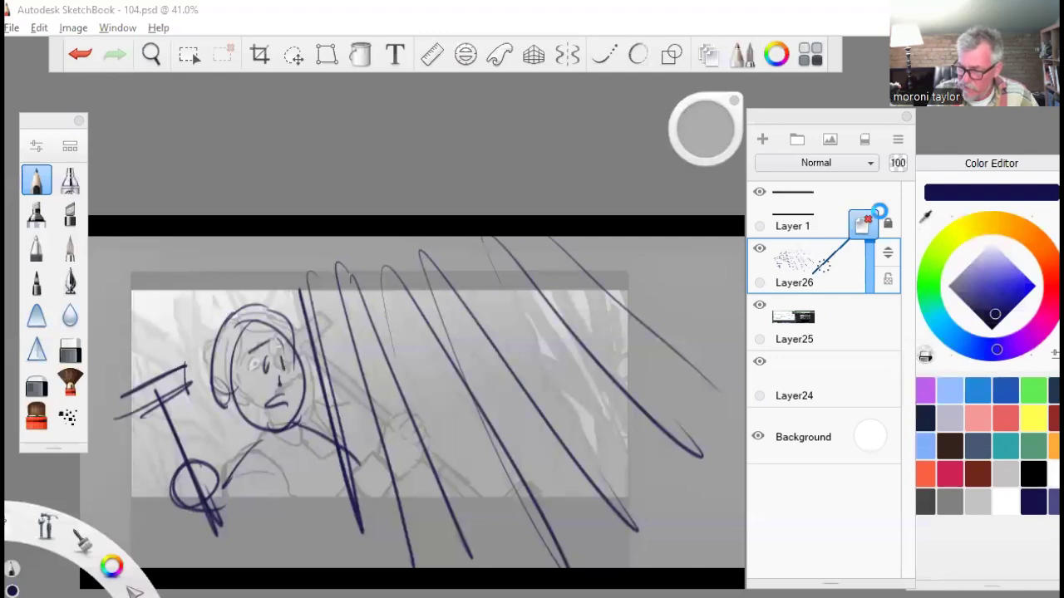
{"action": "left_click_drag", "start_coordinate": [818, 251], "coordinate": [876, 211]}
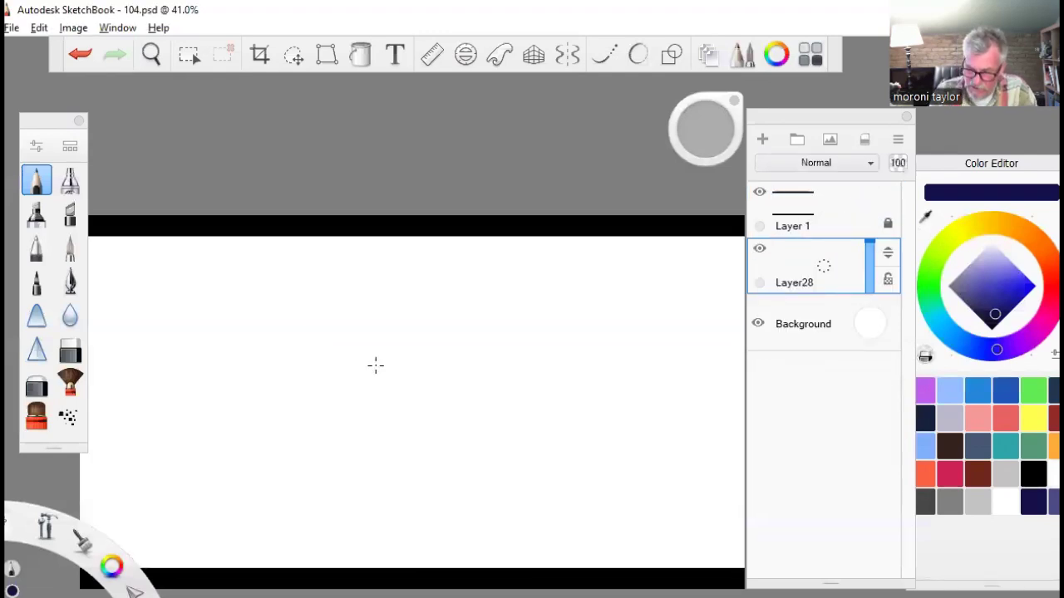
- Sketch a large round padlock with its keyhole and shackle low in the centre of the frame
{"action": "mouse_move", "coordinate": [421, 401]}
{"action": "left_mouse_down"}
{"action": "mouse_move", "coordinate": [389, 529]}
{"action": "mouse_move", "coordinate": [434, 532]}
{"action": "left_mouse_up"}
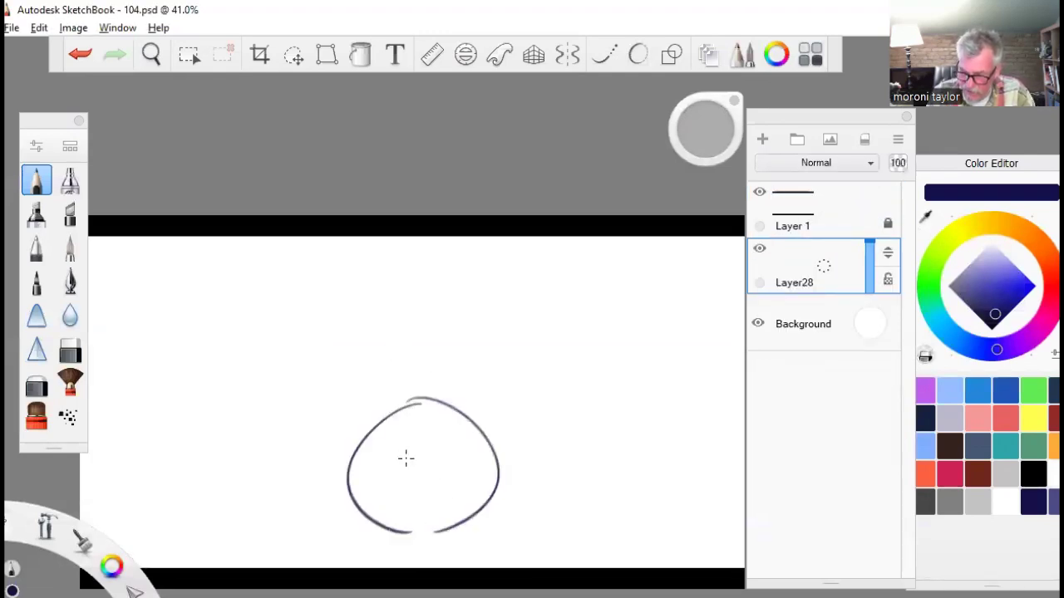
{"action": "mouse_move", "coordinate": [392, 475]}
{"action": "left_mouse_down"}
{"action": "mouse_move", "coordinate": [466, 453]}
{"action": "mouse_move", "coordinate": [435, 466]}
{"action": "mouse_move", "coordinate": [423, 487]}
{"action": "mouse_move", "coordinate": [404, 425]}
{"action": "left_mouse_up"}
{"action": "left_click_drag", "start_coordinate": [396, 339], "coordinate": [387, 338]}
{"action": "left_click_drag", "start_coordinate": [391, 415], "coordinate": [404, 238]}
{"action": "mouse_move", "coordinate": [426, 416]}
{"action": "left_mouse_down"}
{"action": "mouse_move", "coordinate": [422, 241]}
{"action": "mouse_move", "coordinate": [467, 432]}
{"action": "left_mouse_up"}
- Draw the gate bars as long, near-vertical lines spreading outward across the frame around the padlock
{"action": "left_click_drag", "start_coordinate": [488, 241], "coordinate": [526, 495]}
{"action": "mouse_move", "coordinate": [413, 347]}
{"action": "left_mouse_down"}
{"action": "mouse_move", "coordinate": [465, 407]}
{"action": "mouse_move", "coordinate": [507, 311]}
{"action": "left_mouse_up"}
{"action": "left_click_drag", "start_coordinate": [535, 237], "coordinate": [570, 555]}
{"action": "left_click_drag", "start_coordinate": [615, 247], "coordinate": [683, 568]}
{"action": "left_click_drag", "start_coordinate": [691, 238], "coordinate": [744, 432]}
{"action": "left_click_drag", "start_coordinate": [323, 254], "coordinate": [316, 566]}
{"action": "left_click_drag", "start_coordinate": [242, 241], "coordinate": [204, 567]}
{"action": "left_click_drag", "start_coordinate": [179, 239], "coordinate": [116, 540]}
- Try drawing a horizontal line across the gate bars behind the padlock
{"action": "key", "text": "space"}
{"action": "left_click_drag", "start_coordinate": [530, 433], "coordinate": [483, 537]}
{"action": "mouse_move", "coordinate": [247, 419]}
{"action": "left_mouse_down"}
{"action": "mouse_move", "coordinate": [662, 397]}
{"action": "mouse_move", "coordinate": [579, 399]}
{"action": "left_mouse_up"}
{"action": "key", "text": "ctrl+z"}
{"action": "key", "text": "ctrl+z"}
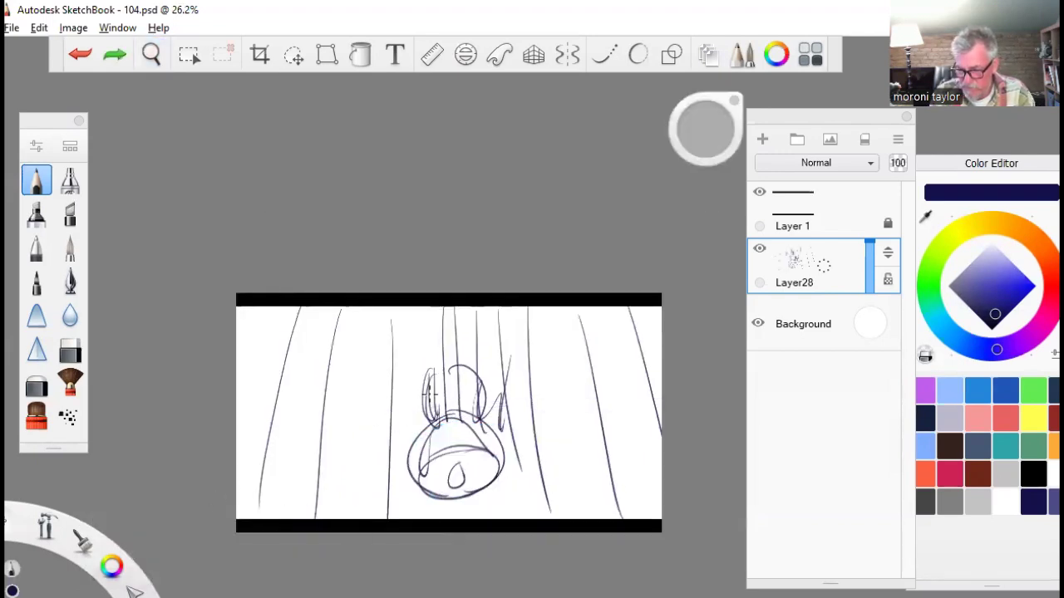
- Draw the gate's horizontal rail behind the padlock and rough in a scribbled figure on each side of it
{"action": "left_click_drag", "start_coordinate": [236, 472], "coordinate": [661, 437]}
{"action": "left_click_drag", "start_coordinate": [331, 407], "coordinate": [389, 484]}
{"action": "key", "text": "ctrl+z"}
{"action": "left_click_drag", "start_coordinate": [332, 372], "coordinate": [328, 465]}
{"action": "left_click_drag", "start_coordinate": [320, 415], "coordinate": [356, 402]}
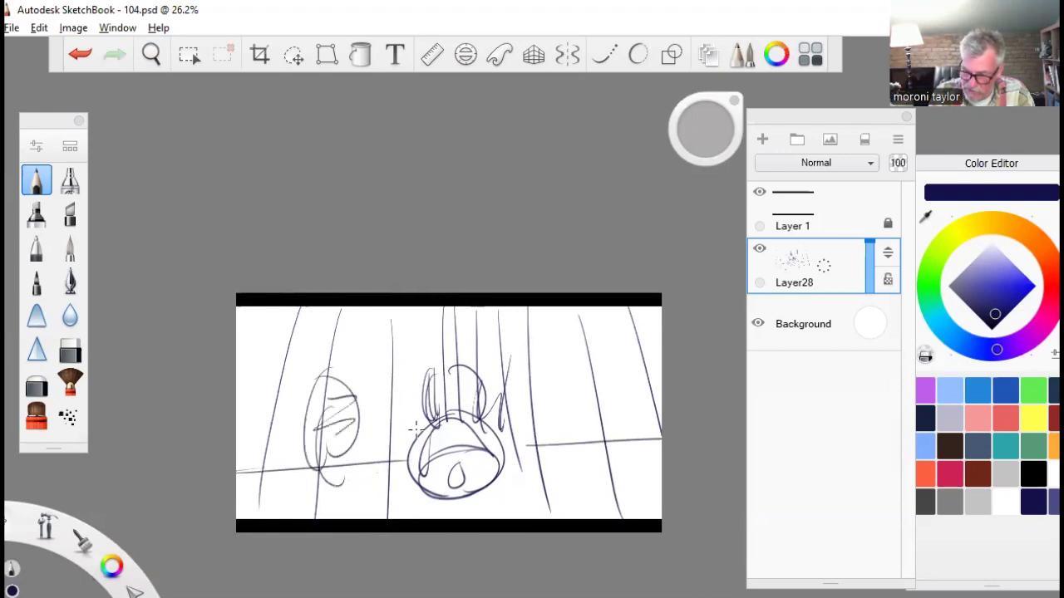
{"action": "left_click_drag", "start_coordinate": [600, 359], "coordinate": [610, 364]}
{"action": "left_click_drag", "start_coordinate": [563, 389], "coordinate": [618, 415]}
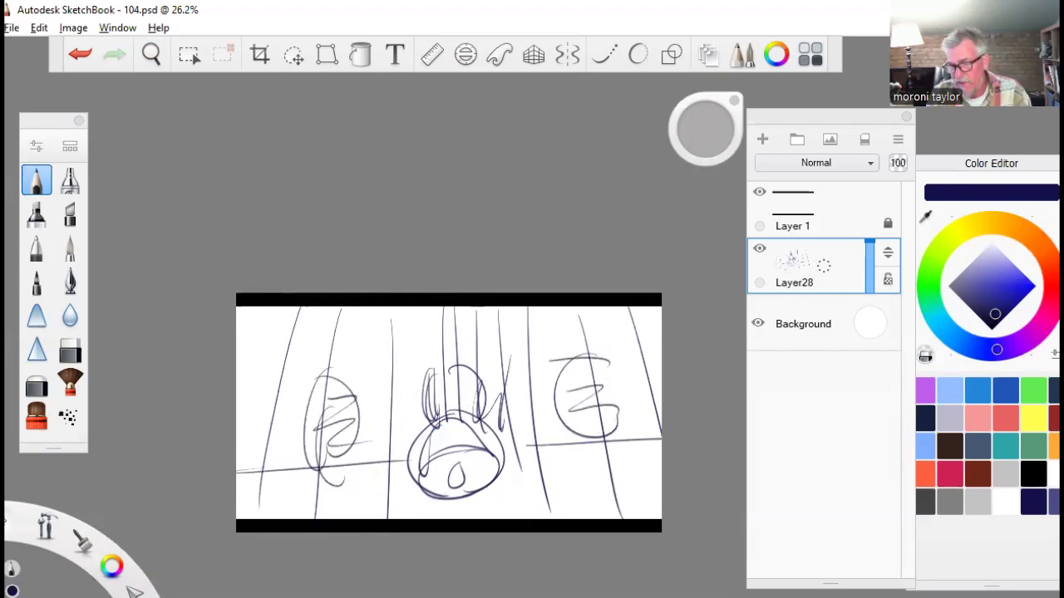
{"action": "mouse_move", "coordinate": [362, 383]}
{"action": "left_mouse_down"}
{"action": "mouse_move", "coordinate": [346, 378]}
{"action": "mouse_move", "coordinate": [323, 495]}
{"action": "left_mouse_up"}
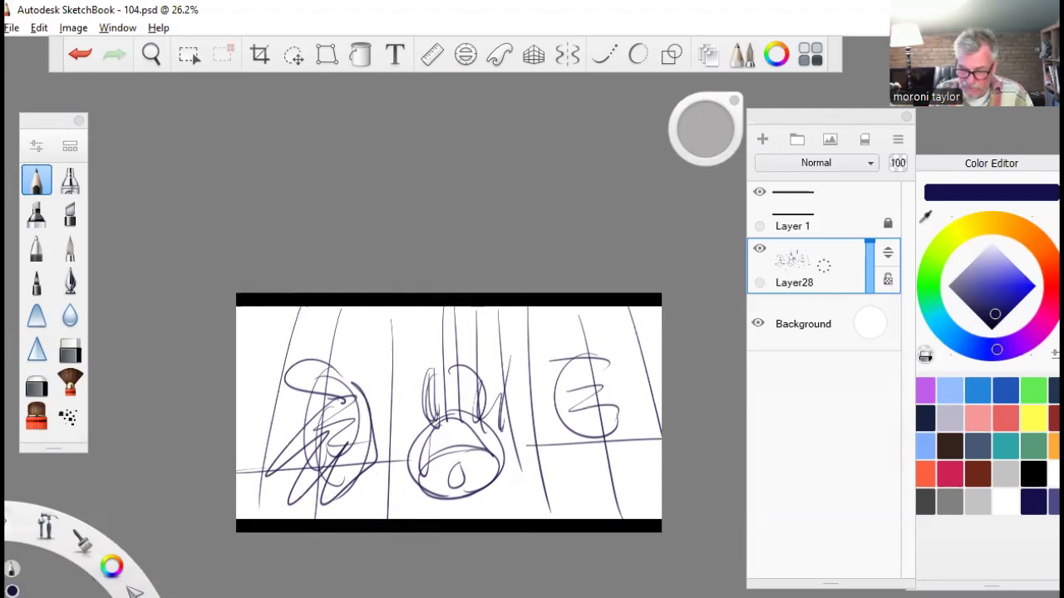
- Switch to The Ghosts deck in the browser and compare the padlock close-up slides with the following gate shot around slides 150 to 162
{"action": "left_click", "coordinate": [432, 595]}
{"action": "left_click", "coordinate": [495, 592]}
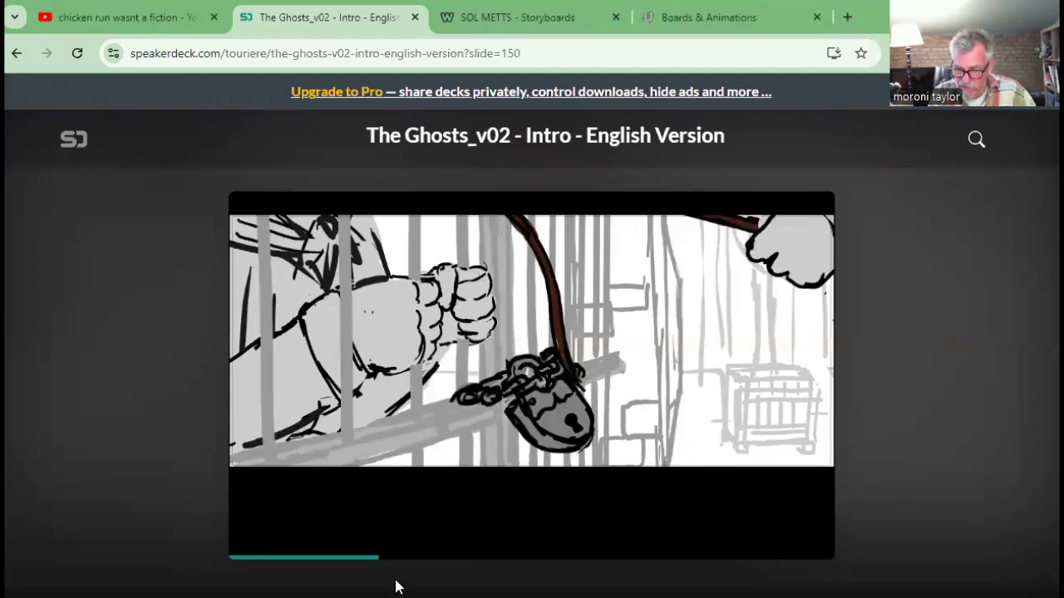
{"action": "key", "text": "Right"}
{"action": "key", "text": "Right"}
{"action": "key", "text": "Right"}
{"action": "key", "text": "Right"}
{"action": "key", "text": "Right"}
{"action": "key", "text": "Right"}
{"action": "key", "text": "Right"}
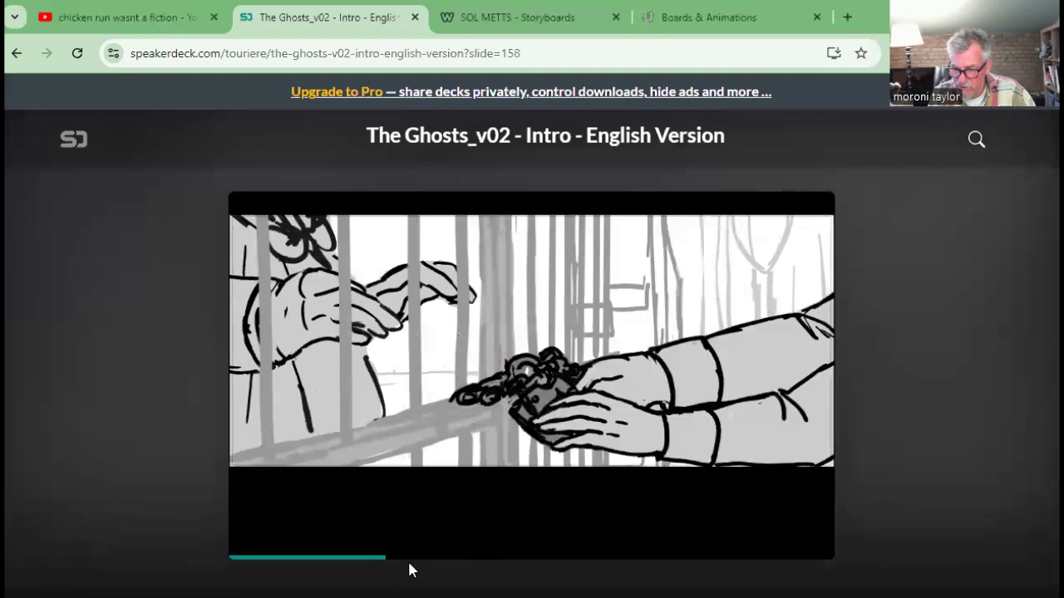
{"action": "key", "text": "Right"}
{"action": "key", "text": "Right"}
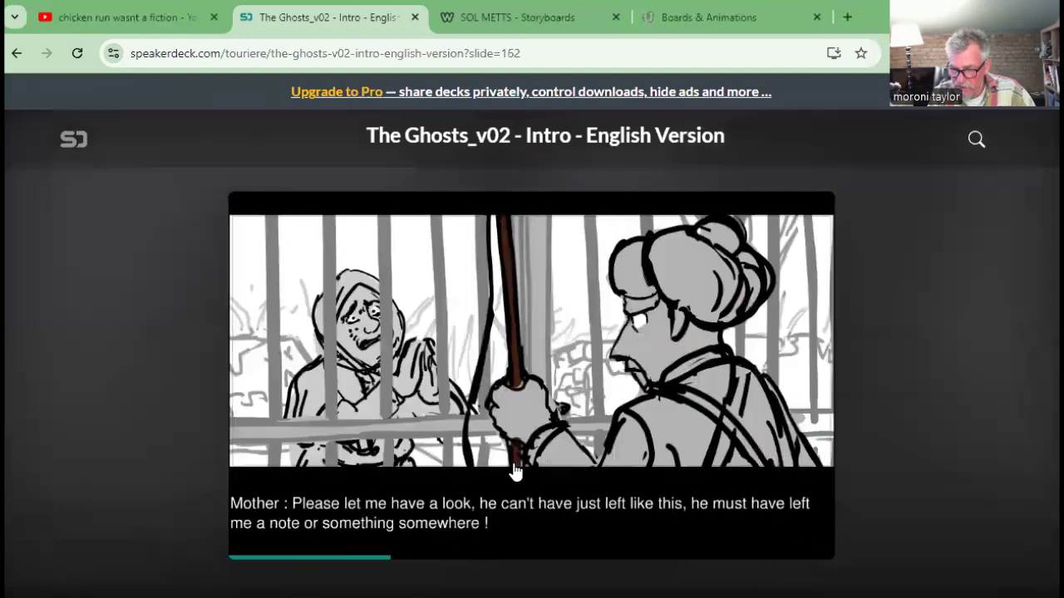
{"action": "key", "text": "Right"}
{"action": "key", "text": "Left"}
{"action": "key", "text": "Left"}
{"action": "key", "text": "Left"}
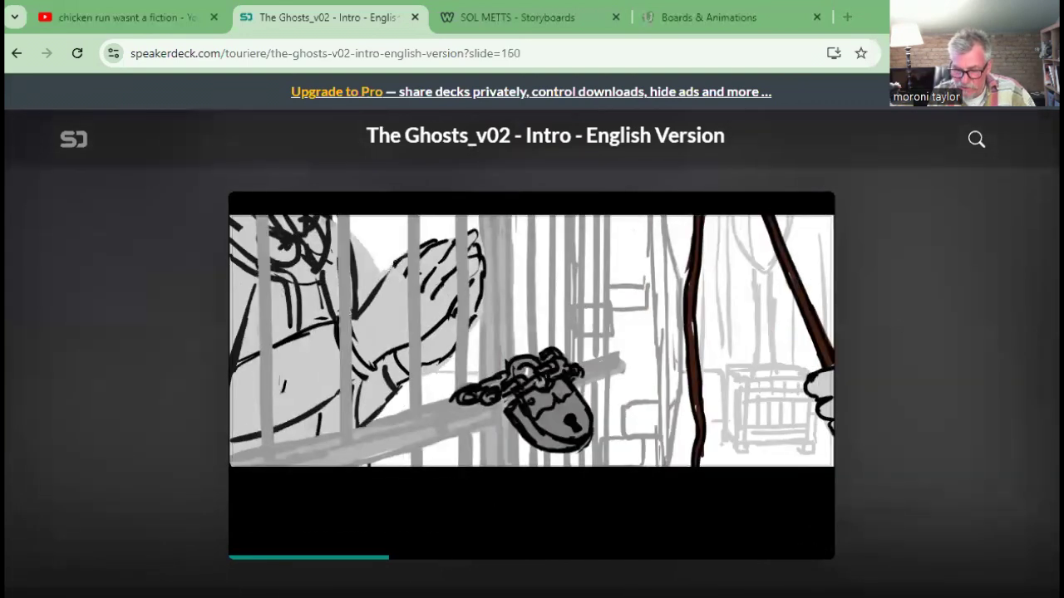
- In SketchBook, shift the gate sketch down within the frame and draw a large oval head on each side above the padlock
{"action": "key", "text": "alt+Tab"}
{"action": "left_click", "coordinate": [811, 262]}
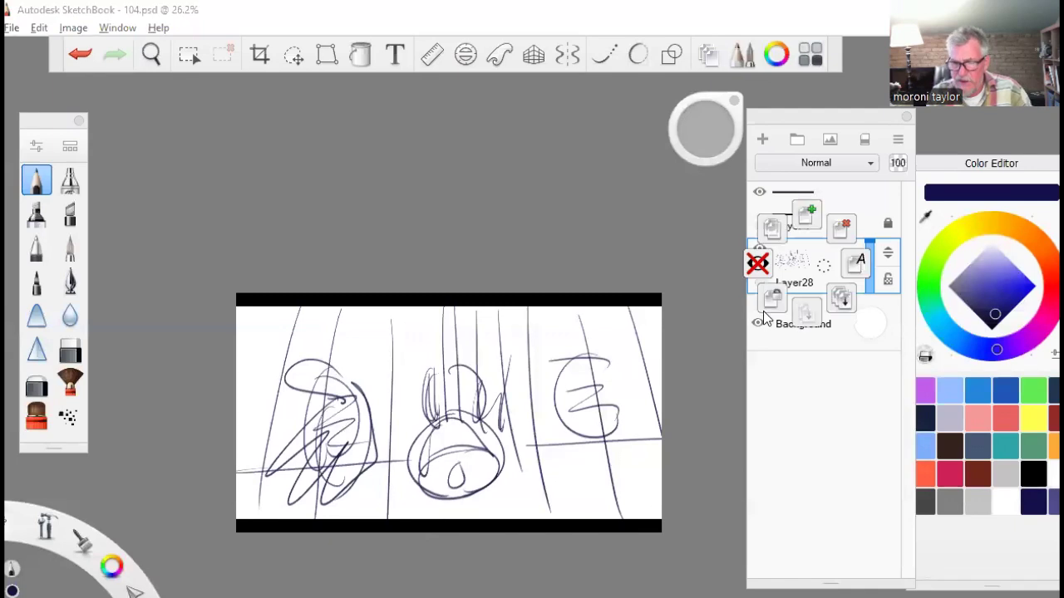
{"action": "key", "text": "v"}
{"action": "left_click_drag", "start_coordinate": [507, 508], "coordinate": [523, 555]}
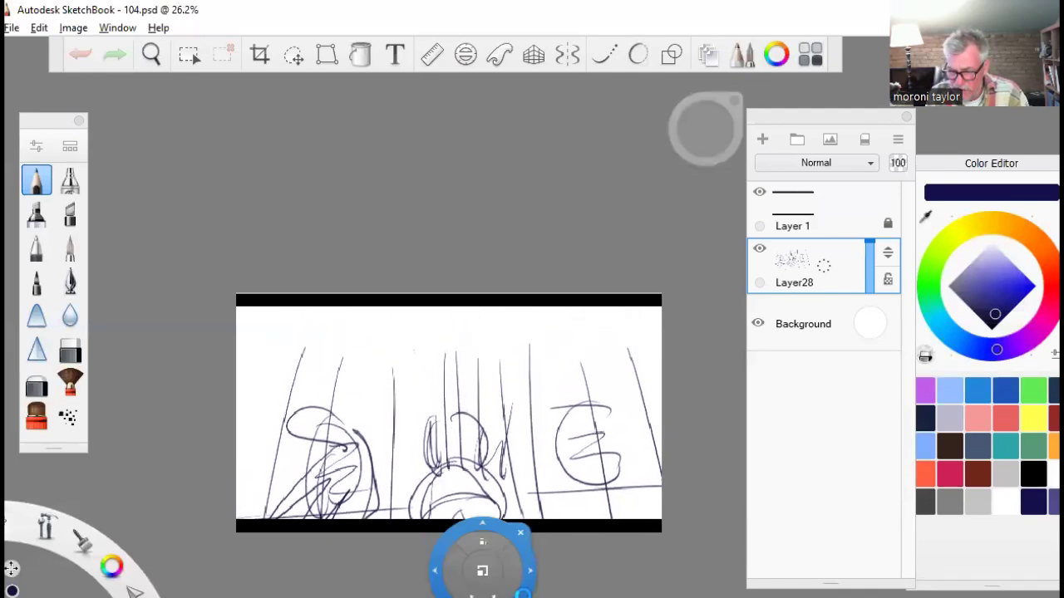
{"action": "left_click_drag", "start_coordinate": [356, 357], "coordinate": [360, 363]}
{"action": "left_click_drag", "start_coordinate": [580, 371], "coordinate": [651, 464]}
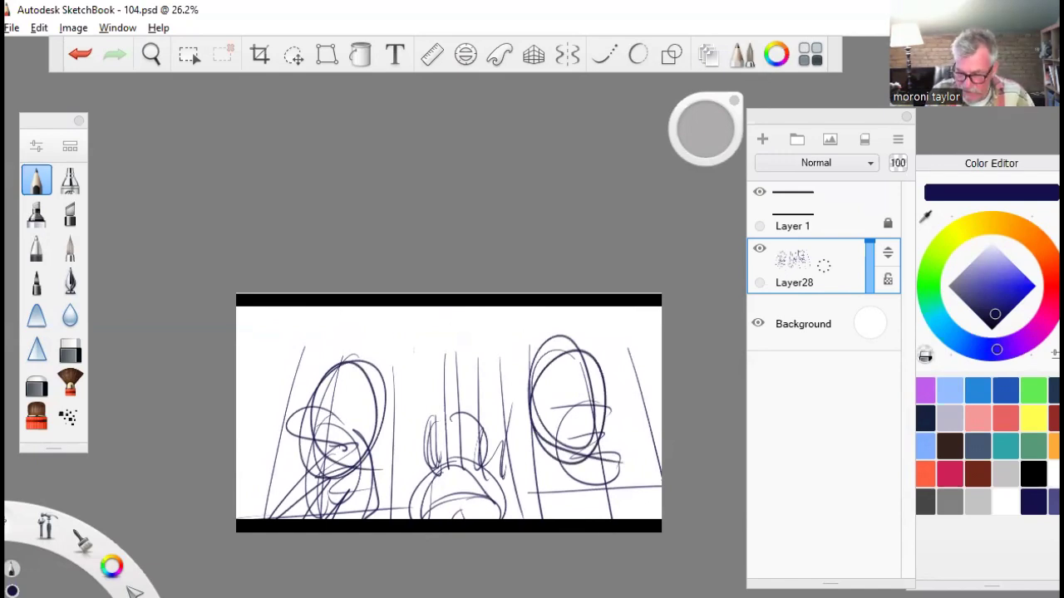
- Switch back to The Ghosts deck and examine the slides of the mother pleading behind the gate, around slides 160 to 166
{"action": "left_click", "coordinate": [432, 597]}
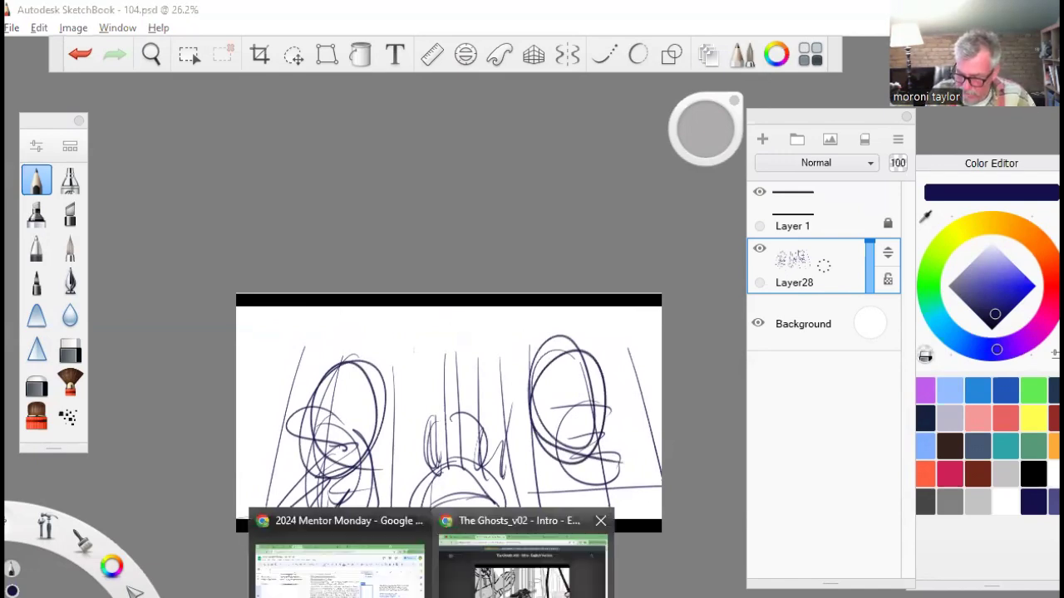
{"action": "left_click", "coordinate": [524, 559]}
{"action": "key", "text": "Right"}
{"action": "key", "text": "Right"}
{"action": "key", "text": "Right"}
{"action": "key", "text": "Right"}
{"action": "key", "text": "Right"}
{"action": "key", "text": "Right"}
{"action": "key", "text": "Right"}
{"action": "key", "text": "Right"}
{"action": "key", "text": "Right"}
{"action": "key", "text": "Right"}
{"action": "key", "text": "Right"}
{"action": "key", "text": "Right"}
{"action": "key", "text": "Right"}
{"action": "key", "text": "Right"}
{"action": "key", "text": "Right"}
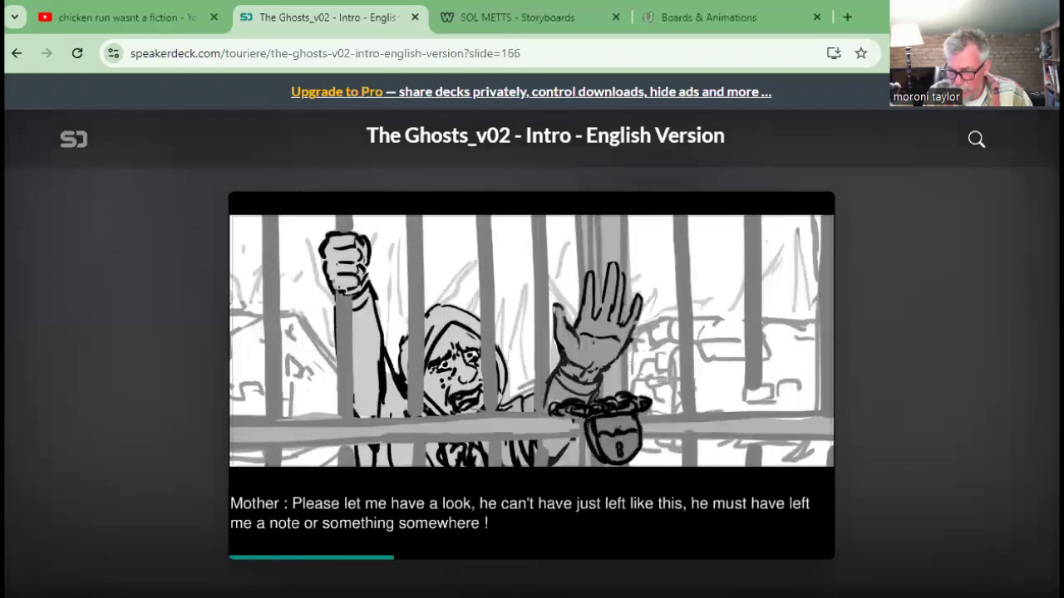
- Examine the foreground bench shot with the departing horse cart, through slide 174
{"action": "key", "text": "Left"}
{"action": "key", "text": "Left"}
{"action": "key", "text": "Left"}
{"action": "key", "text": "Left"}
{"action": "key", "text": "Left"}
{"action": "key", "text": "Left"}
{"action": "key", "text": "Left"}
{"action": "key", "text": "Left"}
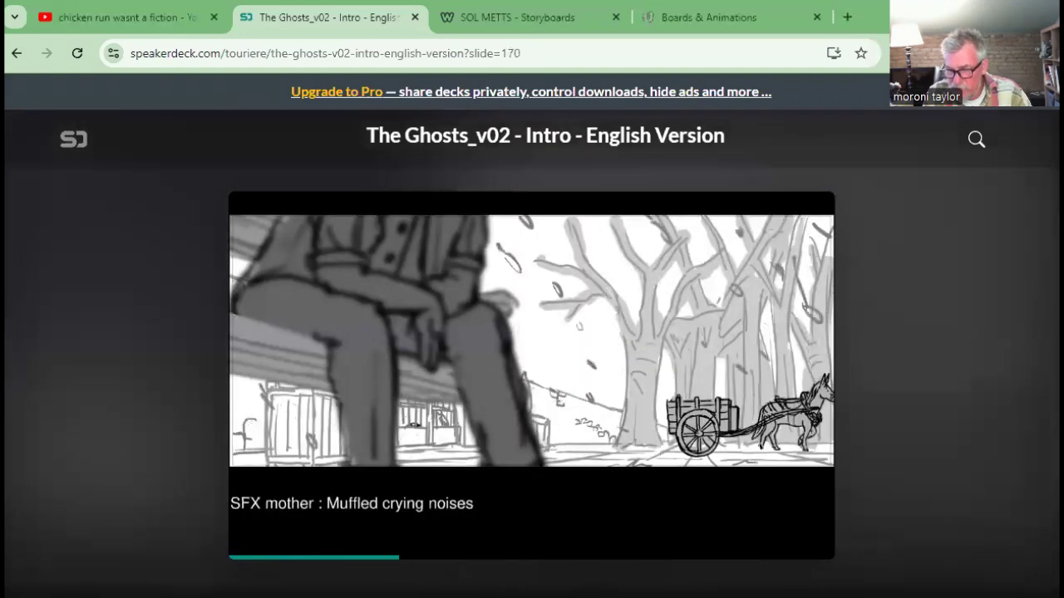
{"action": "key", "text": "Right"}
{"action": "key", "text": "Right"}
{"action": "key", "text": "Right"}
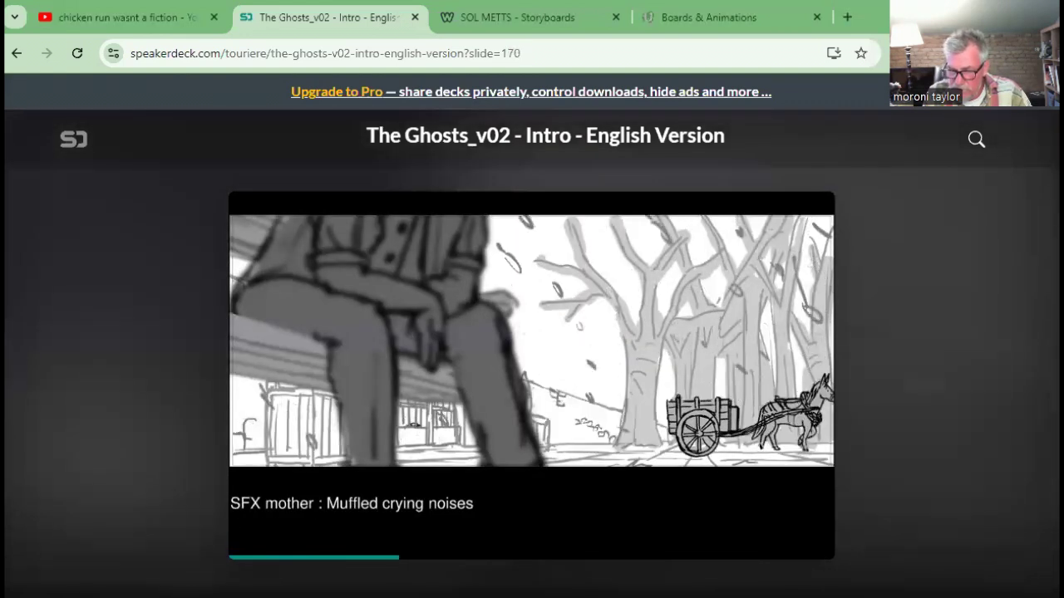
{"action": "key", "text": "Left"}
{"action": "key", "text": "Left"}
{"action": "key", "text": "Right"}
{"action": "key", "text": "Right"}
{"action": "key", "text": "Right"}
{"action": "key", "text": "Right"}
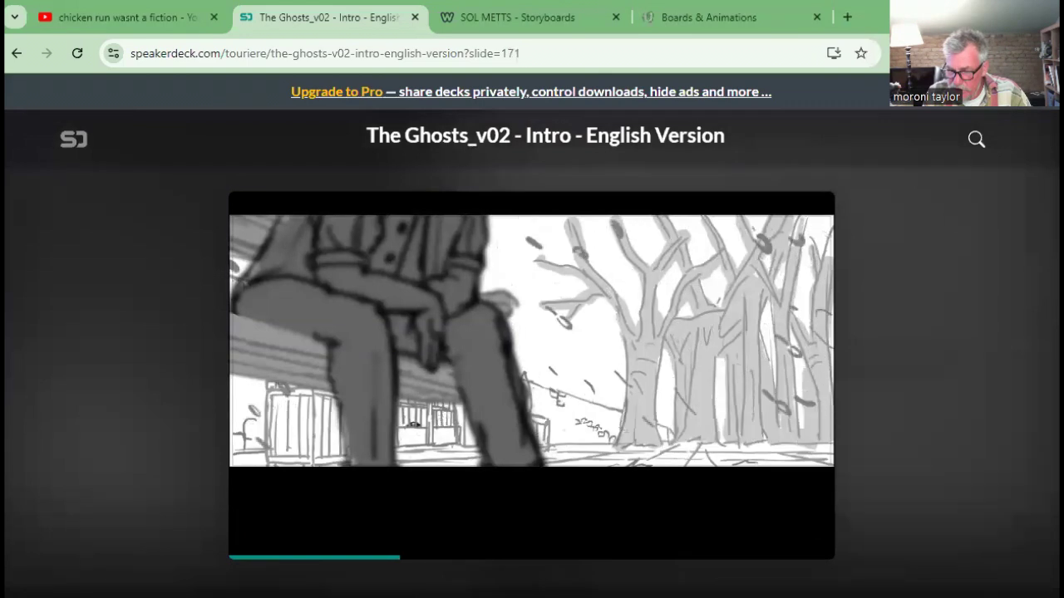
{"action": "key", "text": "Right"}
{"action": "key", "text": "Right"}
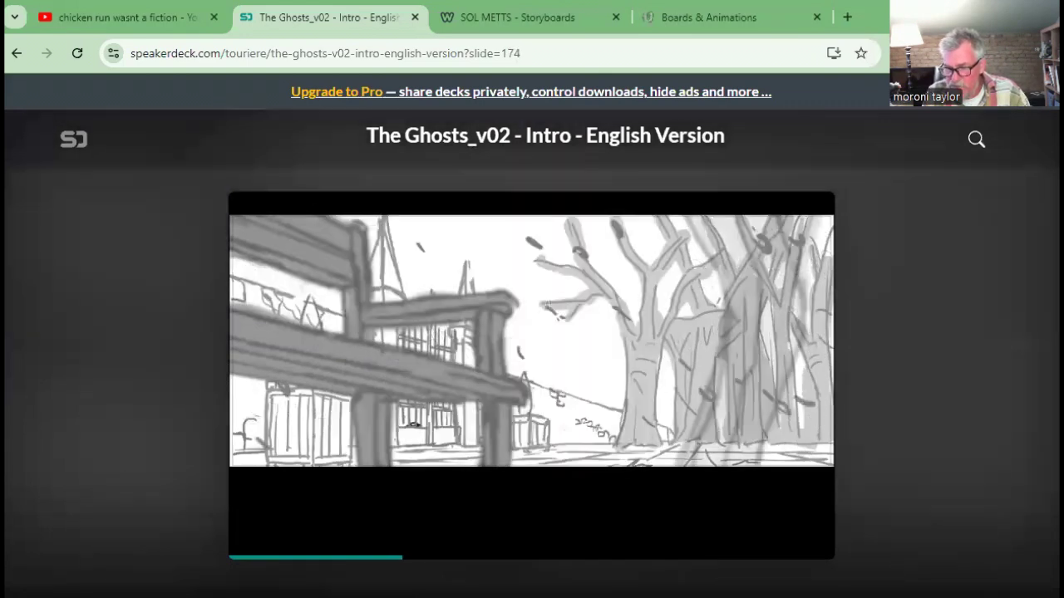
- Step back and forth between slides 167 and 174 to compare the seated figure's departure with the cart's movement
{"action": "key", "text": "Right"}
{"action": "key", "text": "Right"}
{"action": "key", "text": "Right"}
{"action": "key", "text": "Right"}
{"action": "key", "text": "Left"}
{"action": "key", "text": "Left"}
{"action": "key", "text": "Left"}
{"action": "key", "text": "Left"}
{"action": "key", "text": "Left"}
{"action": "key", "text": "Left"}
{"action": "key", "text": "Left"}
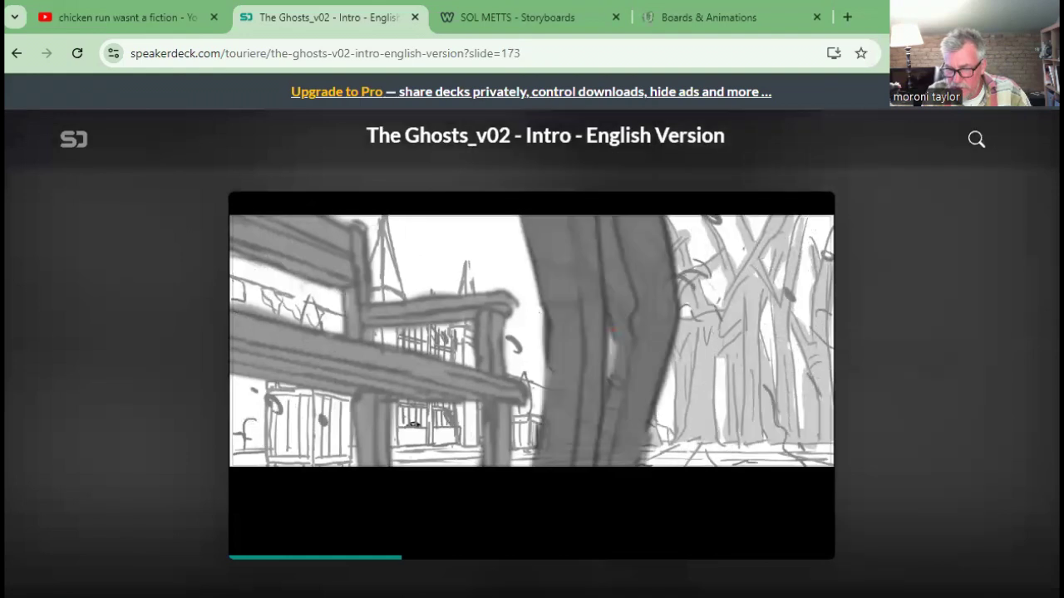
{"action": "key", "text": "Left"}
{"action": "key", "text": "Left"}
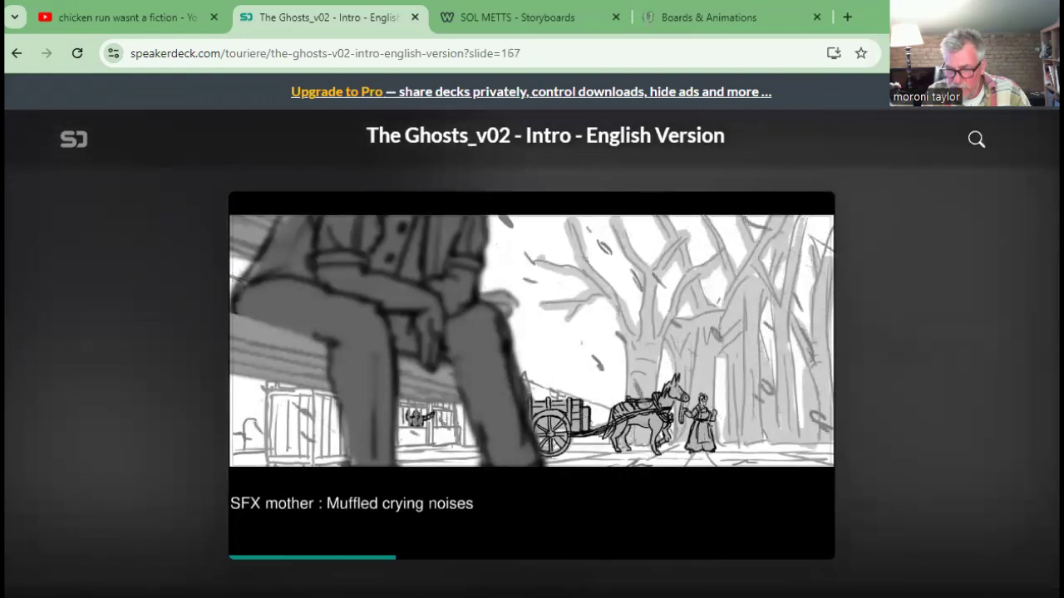
{"action": "key", "text": "Left"}
{"action": "key", "text": "Left"}
{"action": "key", "text": "Left"}
{"action": "key", "text": "Right"}
{"action": "key", "text": "Right"}
{"action": "key", "text": "Right"}
{"action": "key", "text": "Right"}
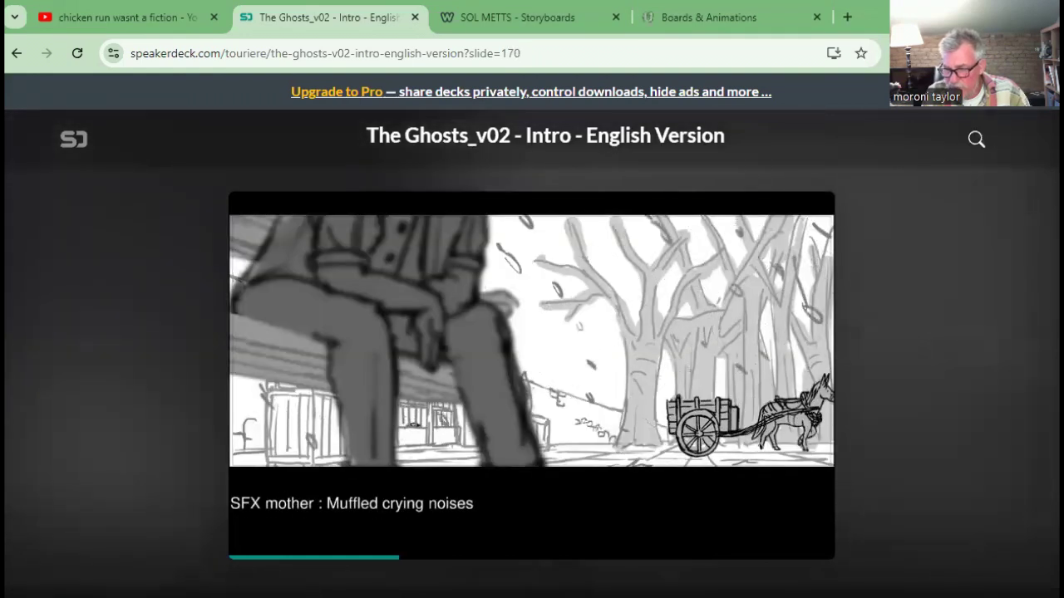
- Advance through the deck past the two women leading the horse to the curtained window shot on slide 222
{"action": "key", "text": "Right"}
{"action": "key", "text": "Right"}
{"action": "key", "text": "Right"}
{"action": "key", "text": "Right"}
{"action": "key", "text": "Right"}
{"action": "key", "text": "Right"}
{"action": "key", "text": "Right"}
{"action": "key", "text": "Right"}
{"action": "key", "text": "Right"}
{"action": "key", "text": "Right"}
{"action": "key", "text": "Right"}
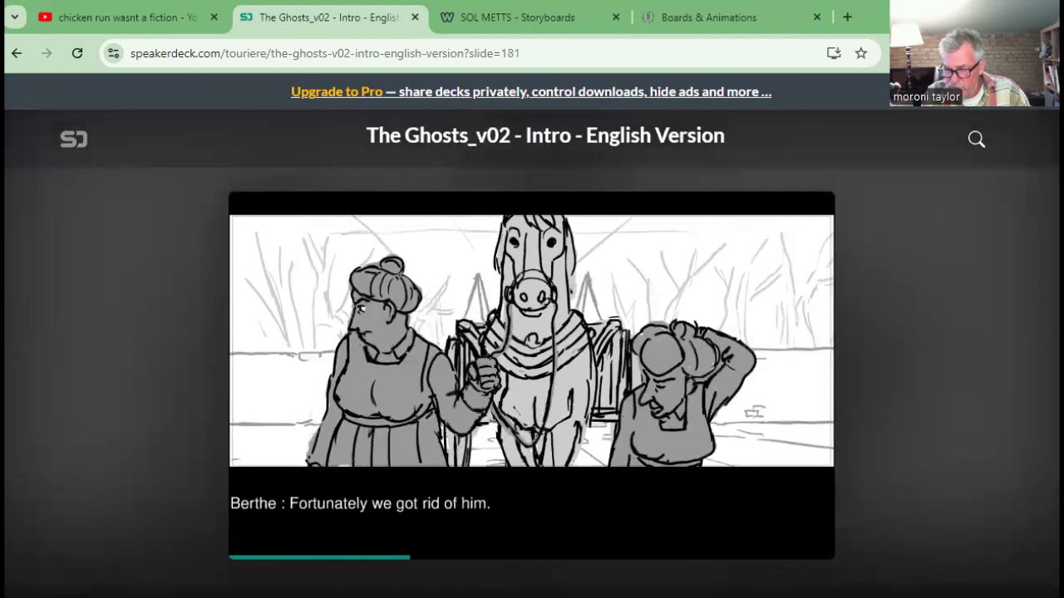
{"action": "key", "text": "Right"}
{"action": "key", "text": "Right"}
{"action": "key", "text": "Right"}
{"action": "key", "text": "Right"}
{"action": "key", "text": "Right"}
{"action": "key", "text": "Right"}
{"action": "key", "text": "Right"}
{"action": "key", "text": "Right"}
{"action": "key", "text": "Right"}
{"action": "key", "text": "Right"}
{"action": "key", "text": "Right"}
{"action": "key", "text": "Right"}
{"action": "key", "text": "Right"}
{"action": "key", "text": "Right"}
{"action": "key", "text": "Right"}
{"action": "key", "text": "Right"}
{"action": "key", "text": "Right"}
{"action": "key", "text": "Right"}
{"action": "key", "text": "Right"}
{"action": "key", "text": "Right"}
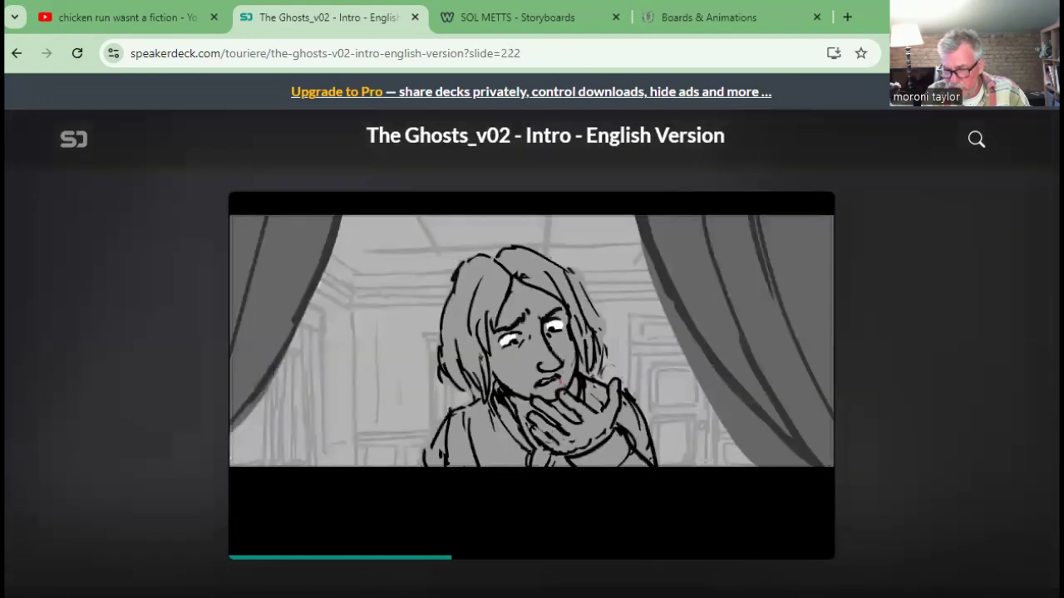
- Go back through the deck to the horse cart seen through the torn curtain on slide 197
{"action": "key", "text": "Left"}
{"action": "key", "text": "Left"}
{"action": "key", "text": "Left"}
{"action": "key", "text": "Left"}
{"action": "key", "text": "Left"}
{"action": "key", "text": "Left"}
{"action": "key", "text": "Left"}
{"action": "key", "text": "Left"}
{"action": "key", "text": "Left"}
{"action": "key", "text": "Left"}
{"action": "key", "text": "Left"}
{"action": "key", "text": "Left"}
{"action": "key", "text": "Left"}
{"action": "key", "text": "Left"}
{"action": "key", "text": "Left"}
{"action": "key", "text": "Left"}
{"action": "key", "text": "Left"}
{"action": "key", "text": "Left"}
{"action": "key", "text": "Left"}
{"action": "key", "text": "Left"}
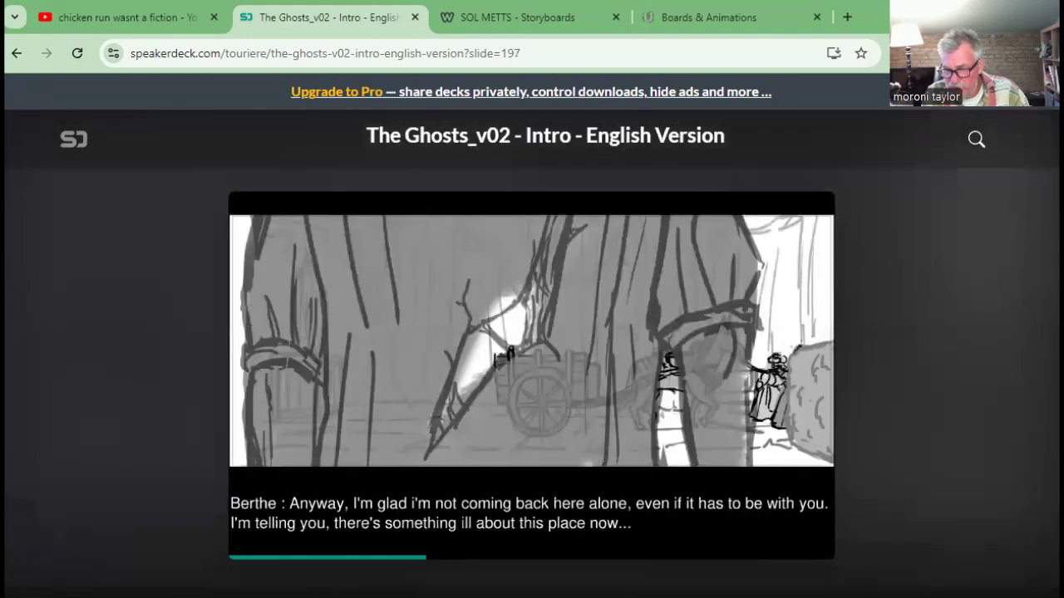
- Review the slides from the torn curtain through the high window view to the hand on the curtain, slides 197 to 218
{"action": "key", "text": "Right"}
{"action": "key", "text": "Right"}
{"action": "key", "text": "Right"}
{"action": "key", "text": "Right"}
{"action": "key", "text": "Right"}
{"action": "key", "text": "Right"}
{"action": "key", "text": "Right"}
{"action": "key", "text": "Right"}
{"action": "key", "text": "Right"}
{"action": "key", "text": "Right"}
{"action": "key", "text": "Right"}
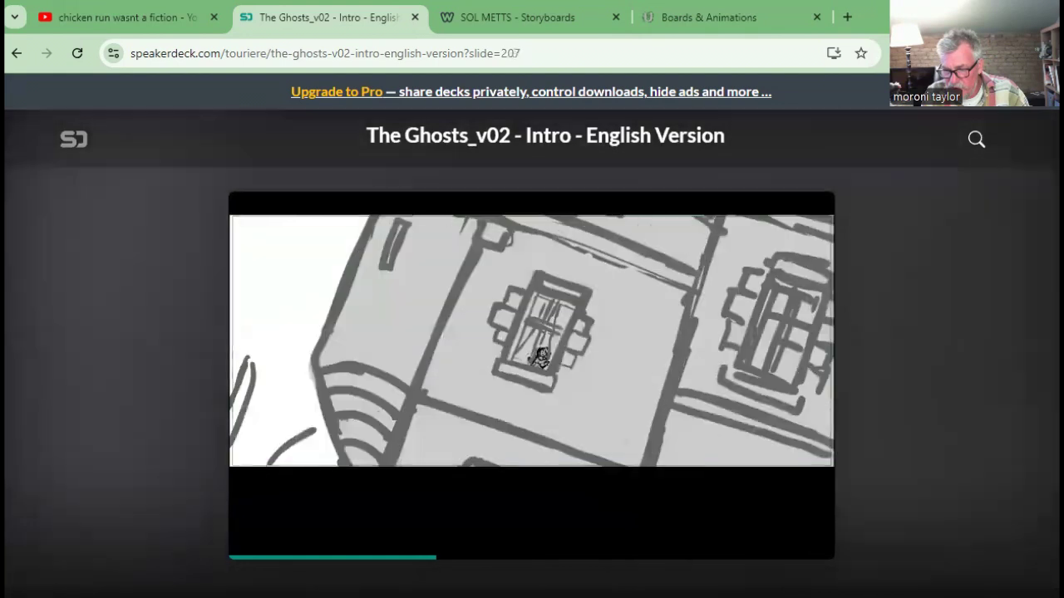
{"action": "key", "text": "Right"}
{"action": "key", "text": "Right"}
{"action": "key", "text": "Right"}
{"action": "key", "text": "Right"}
{"action": "key", "text": "Right"}
{"action": "key", "text": "Right"}
{"action": "key", "text": "Right"}
{"action": "key", "text": "Right"}
{"action": "key", "text": "Right"}
{"action": "key", "text": "Right"}
{"action": "key", "text": "Right"}
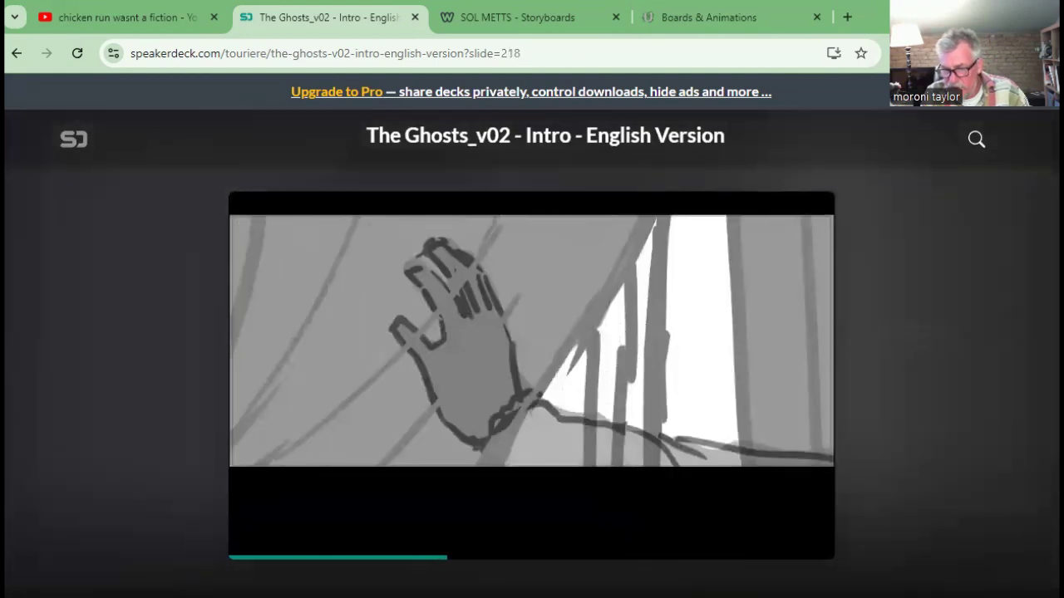
- Advance from the hand on the curtain to the high window view of the horse cart on slide 228
{"action": "key", "text": "Right"}
{"action": "key", "text": "Right"}
{"action": "key", "text": "Right"}
{"action": "key", "text": "Right"}
{"action": "key", "text": "Right"}
{"action": "key", "text": "Right"}
{"action": "key", "text": "Right"}
{"action": "key", "text": "Right"}
{"action": "key", "text": "Right"}
{"action": "key", "text": "Right"}
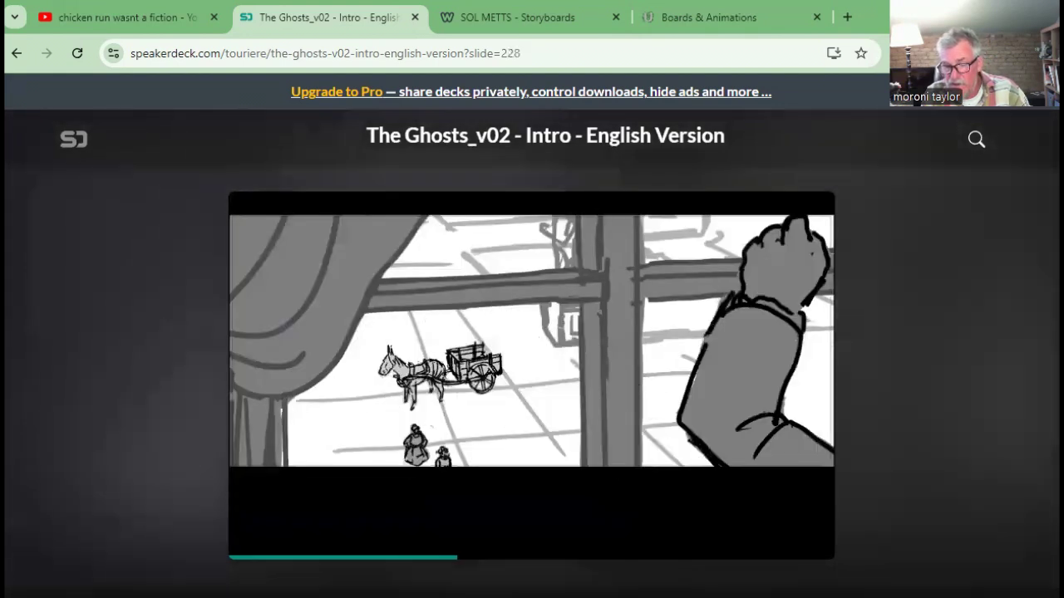
- Continue through the deck from the window view to the close-up of the woman with the bleeding mouth
{"action": "key", "text": "Right"}
{"action": "key", "text": "Right"}
{"action": "key", "text": "Right"}
{"action": "key", "text": "Right"}
{"action": "key", "text": "Right"}
{"action": "key", "text": "Right"}
{"action": "key", "text": "Right"}
{"action": "key", "text": "Right"}
{"action": "key", "text": "Right"}
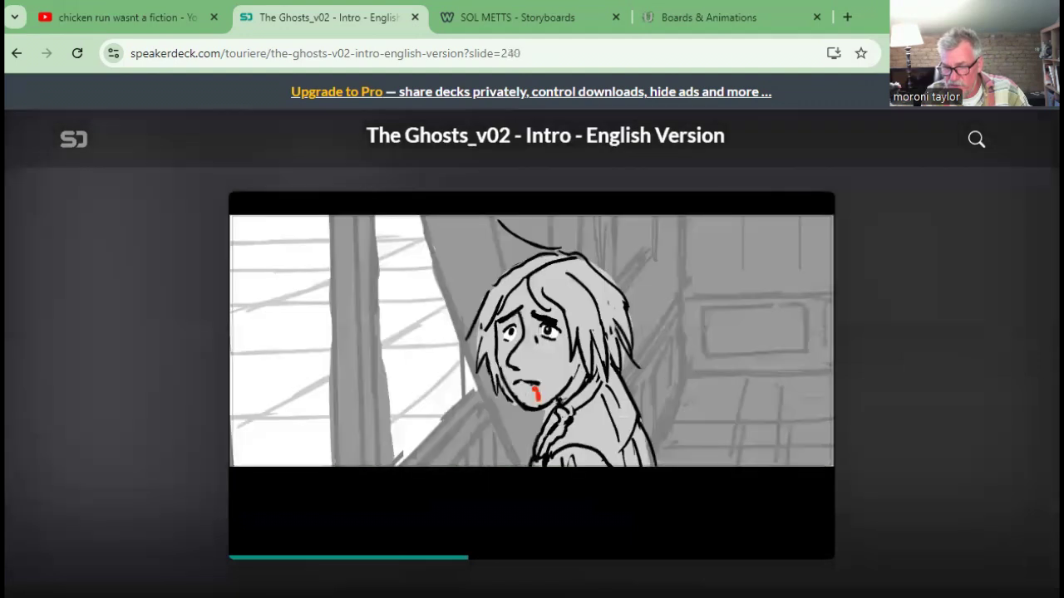
- Go back and review the slides around the tilted painting and the small figure at the curtains on slide 234
{"action": "key", "text": "Left"}
{"action": "key", "text": "Left"}
{"action": "key", "text": "Left"}
{"action": "key", "text": "Left"}
{"action": "key", "text": "Left"}
{"action": "key", "text": "Left"}
{"action": "key", "text": "Left"}
{"action": "key", "text": "Left"}
{"action": "key", "text": "Left"}
{"action": "key", "text": "Left"}
{"action": "key", "text": "Left"}
{"action": "key", "text": "Right"}
{"action": "key", "text": "Right"}
{"action": "key", "text": "Right"}
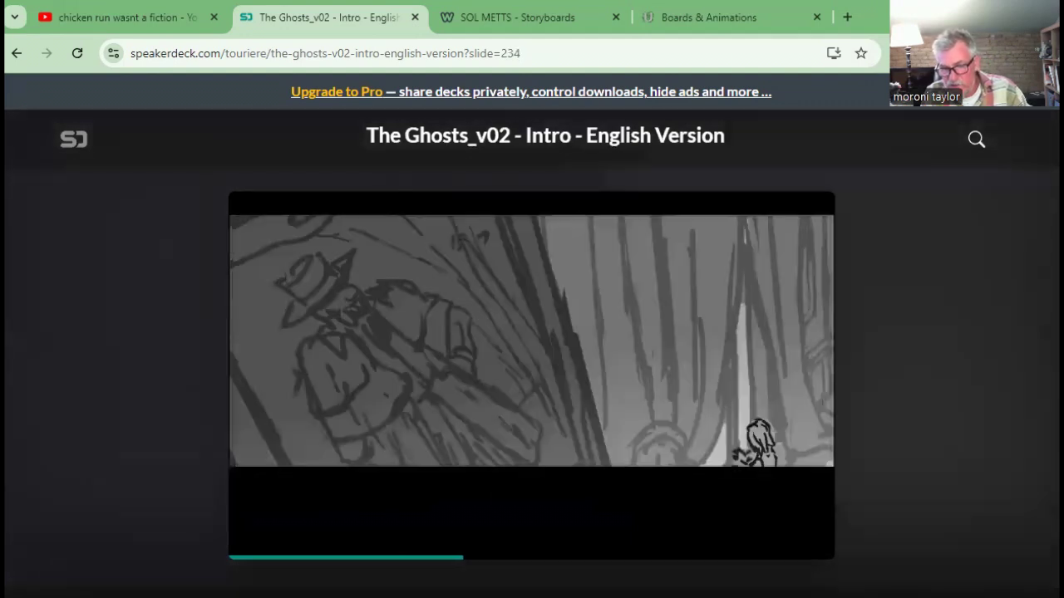
{"action": "key", "text": "Right"}
{"action": "key", "text": "Left"}
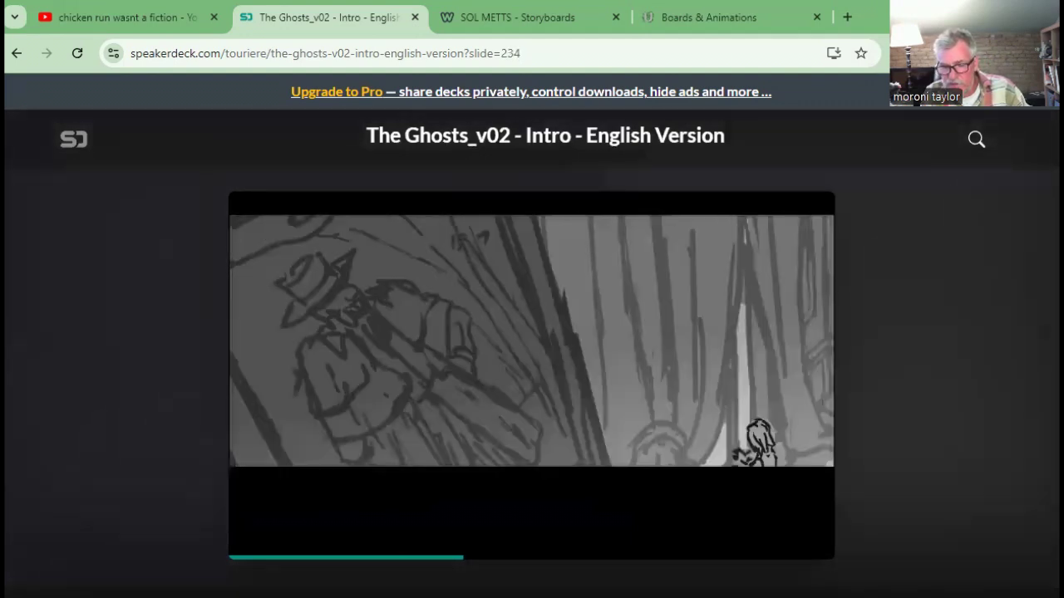
- Review the slides from the tilted painting through the woman's close-up to the high view of the dark room on slide 251
{"action": "key", "text": "Right"}
{"action": "key", "text": "Right"}
{"action": "key", "text": "Right"}
{"action": "key", "text": "Right"}
{"action": "key", "text": "Right"}
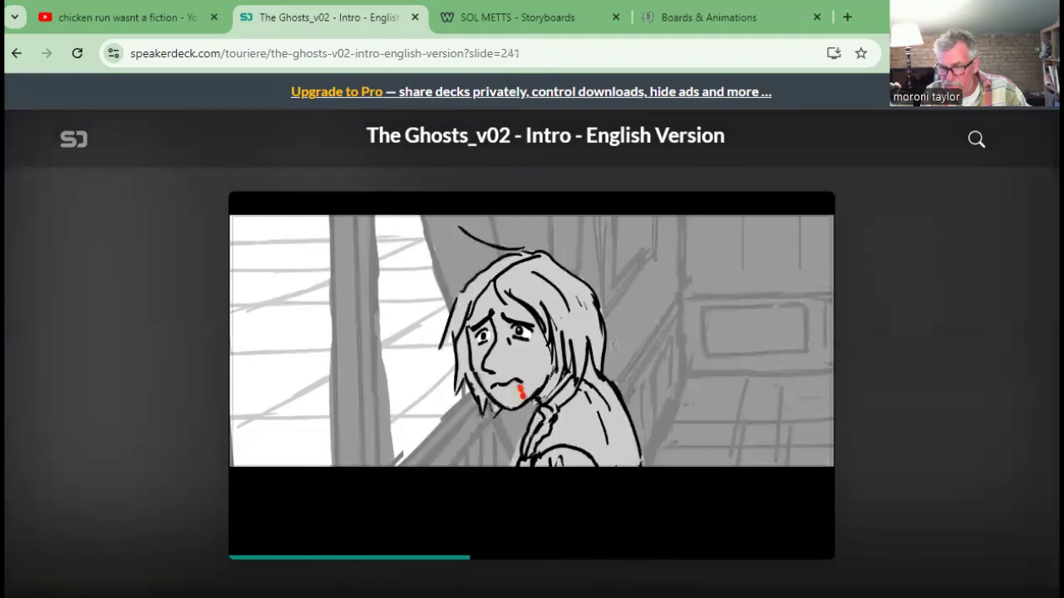
{"action": "key", "text": "Right"}
{"action": "key", "text": "Right"}
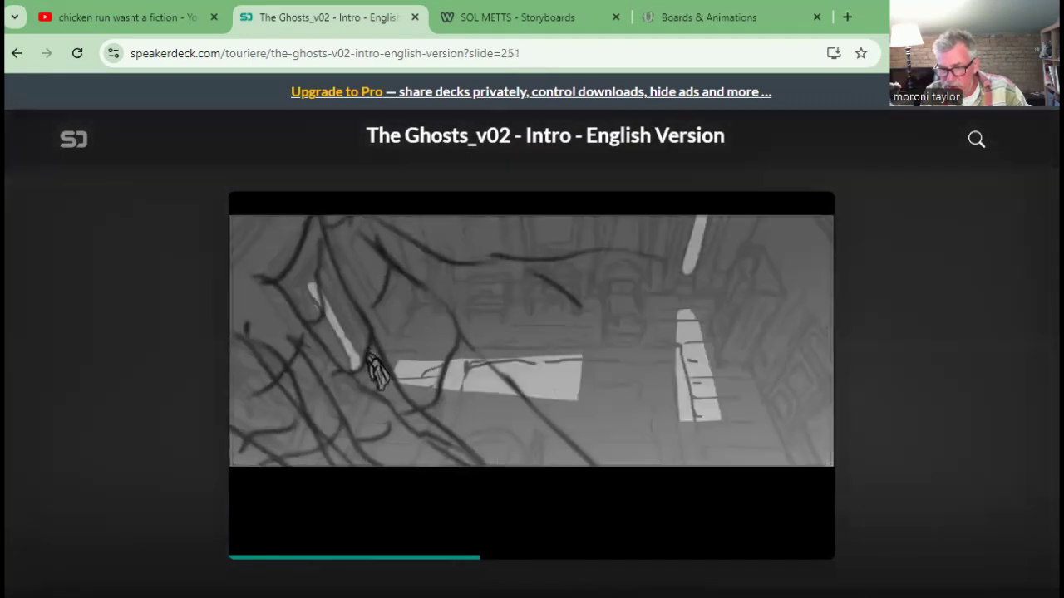
- Advance past the woman reaching toward the bundle on the table to the close-up of her hands on slide 272
{"action": "key", "text": "Right"}
{"action": "key", "text": "Right"}
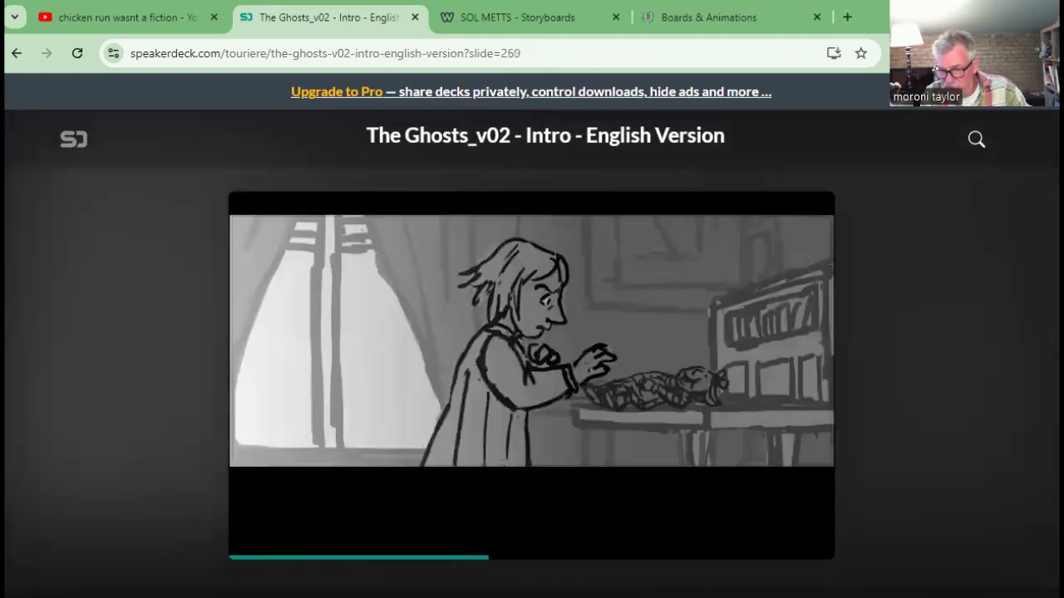
{"action": "key", "text": "Right"}
{"action": "key", "text": "Right"}
{"action": "key", "text": "Right"}
{"action": "key", "text": "Right"}
{"action": "key", "text": "Right"}
{"action": "key", "text": "Right"}
{"action": "key", "text": "Right"}
{"action": "key", "text": "Right"}
{"action": "key", "text": "Right"}
{"action": "key", "text": "Right"}
{"action": "key", "text": "Right"}
{"action": "key", "text": "Right"}
{"action": "key", "text": "Right"}
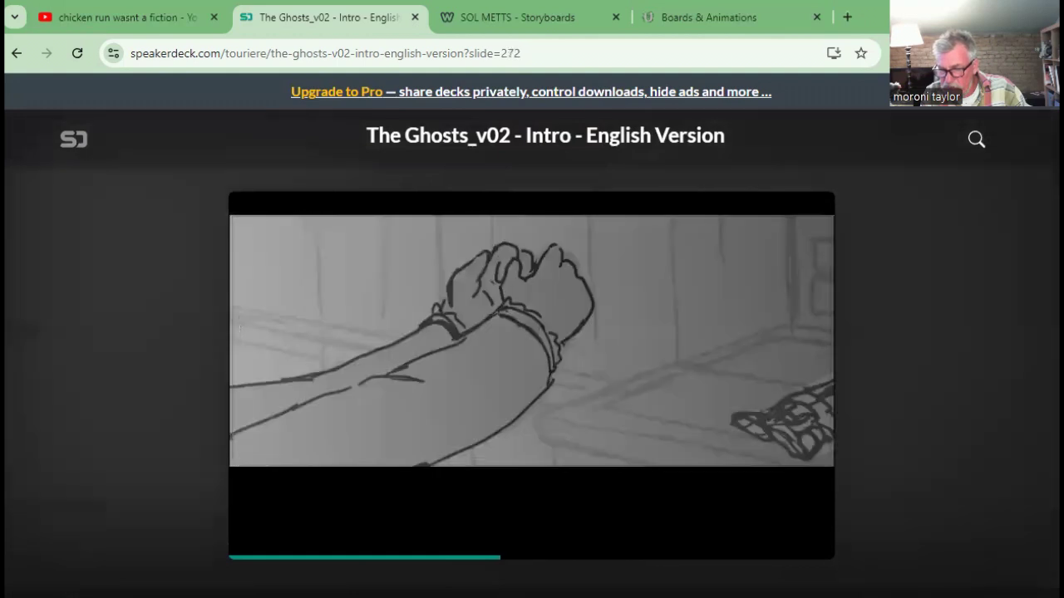
- Advance from the hands close-up to Marcus's dialogue close-up on slide 308
{"action": "key", "text": "Right"}
{"action": "key", "text": "Right"}
{"action": "key", "text": "Right"}
{"action": "key", "text": "Right"}
{"action": "key", "text": "Right"}
{"action": "key", "text": "Right"}
{"action": "key", "text": "Right"}
{"action": "key", "text": "Right"}
{"action": "key", "text": "Right"}
{"action": "key", "text": "Right"}
{"action": "key", "text": "Right"}
{"action": "key", "text": "Right"}
{"action": "key", "text": "Right"}
{"action": "key", "text": "Right"}
{"action": "key", "text": "Right"}
{"action": "key", "text": "Right"}
{"action": "key", "text": "Right"}
{"action": "key", "text": "Right"}
{"action": "key", "text": "Right"}
{"action": "key", "text": "Right"}
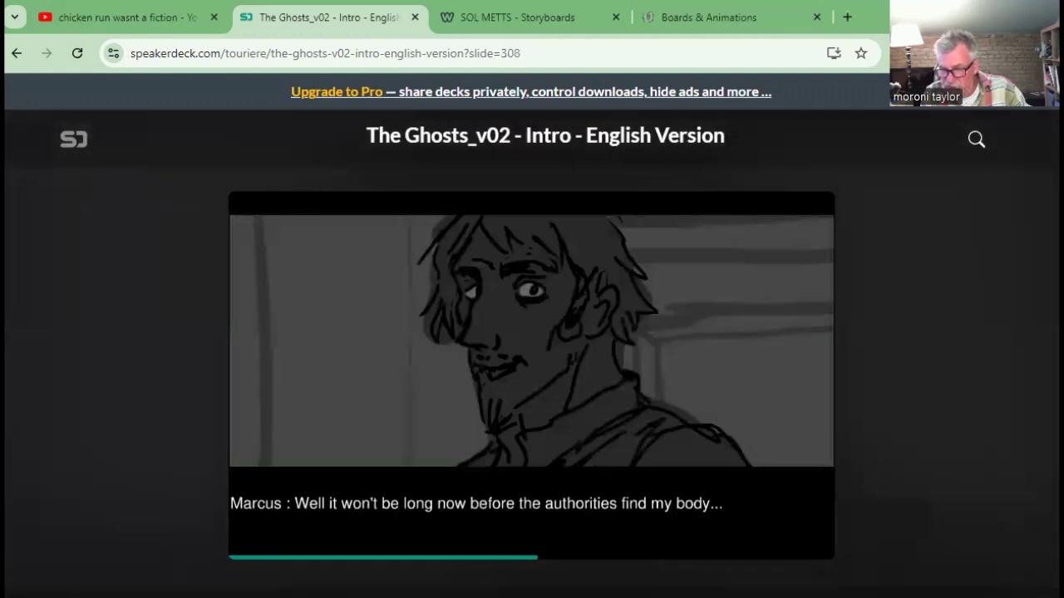
- Step back and forth through the slides before Marcus's close-up to examine the hanging cloth shot on slide 304
{"action": "key", "text": "Left"}
{"action": "key", "text": "Left"}
{"action": "key", "text": "Left"}
{"action": "key", "text": "Left"}
{"action": "key", "text": "Left"}
{"action": "key", "text": "Left"}
{"action": "key", "text": "Left"}
{"action": "key", "text": "Left"}
{"action": "key", "text": "Right"}
{"action": "key", "text": "Right"}
{"action": "key", "text": "Right"}
{"action": "key", "text": "Right"}
{"action": "key", "text": "Right"}
{"action": "key", "text": "Right"}
{"action": "key", "text": "Right"}
{"action": "key", "text": "Right"}
{"action": "key", "text": "Right"}
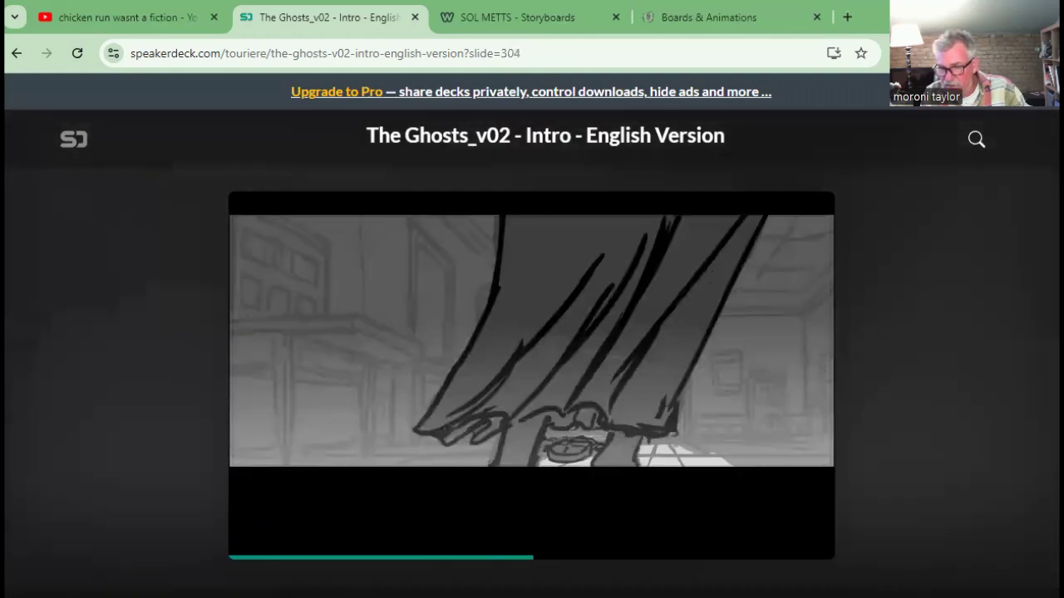
- Advance from the hanging cloth shot to the close-up of the hand gripping the knife on slide 314
{"action": "key", "text": "Right"}
{"action": "key", "text": "Right"}
{"action": "key", "text": "Right"}
{"action": "key", "text": "Right"}
{"action": "key", "text": "Right"}
{"action": "key", "text": "Right"}
{"action": "key", "text": "Right"}
{"action": "key", "text": "Right"}
{"action": "key", "text": "Right"}
{"action": "key", "text": "Right"}
{"action": "key", "text": "Right"}
{"action": "key", "text": "Right"}
{"action": "key", "text": "Right"}
{"action": "key", "text": "Right"}
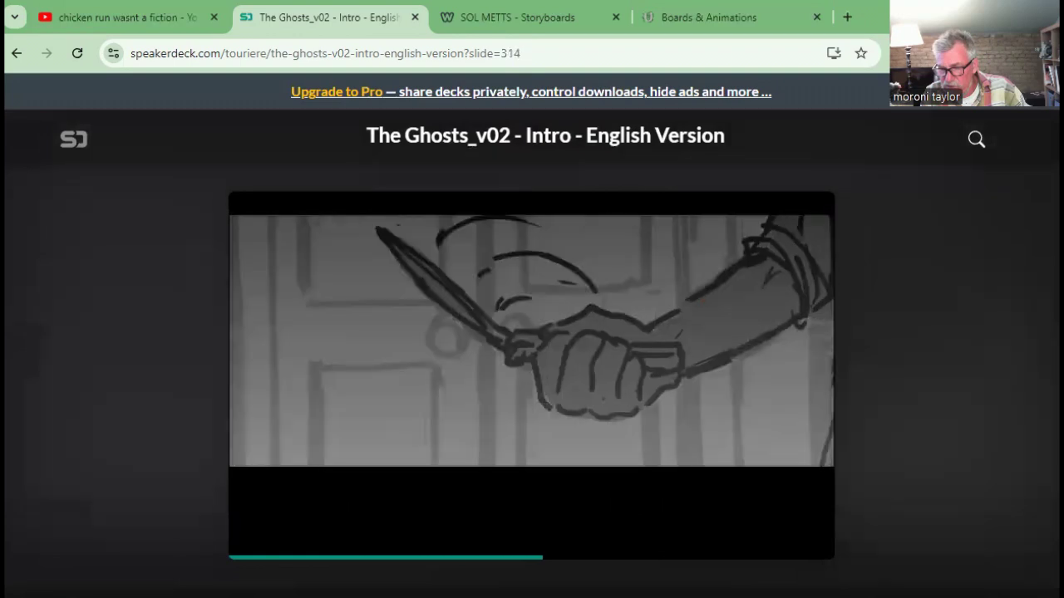
- Review the slides around the knife close-up, ending on the figure's torn garment seen from behind on slide 317
{"action": "key", "text": "Left"}
{"action": "key", "text": "Left"}
{"action": "key", "text": "Left"}
{"action": "key", "text": "Left"}
{"action": "key", "text": "Left"}
{"action": "key", "text": "Left"}
{"action": "key", "text": "Left"}
{"action": "key", "text": "Left"}
{"action": "key", "text": "Left"}
{"action": "key", "text": "Left"}
{"action": "key", "text": "Left"}
{"action": "key", "text": "Left"}
{"action": "key", "text": "Left"}
{"action": "key", "text": "Left"}
{"action": "key", "text": "Left"}
{"action": "key", "text": "Left"}
{"action": "key", "text": "Left"}
{"action": "key", "text": "Left"}
{"action": "key", "text": "Left"}
{"action": "key", "text": "Left"}
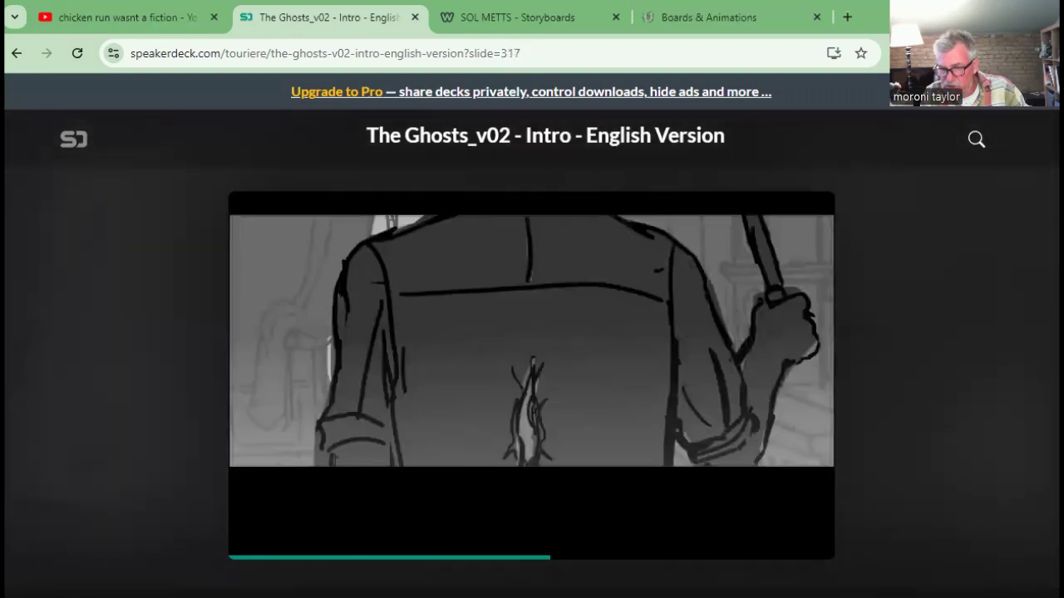
- Go back and forth through the slides around the torn garment shot to review the hanging cloth and distant figure on slide 303
{"action": "key", "text": "Left"}
{"action": "key", "text": "Left"}
{"action": "key", "text": "Left"}
{"action": "key", "text": "Left"}
{"action": "key", "text": "Right"}
{"action": "key", "text": "Right"}
{"action": "key", "text": "Right"}
{"action": "key", "text": "Right"}
{"action": "key", "text": "Right"}
{"action": "key", "text": "Right"}
{"action": "key", "text": "Right"}
{"action": "key", "text": "Right"}
{"action": "key", "text": "Right"}
{"action": "key", "text": "Right"}
{"action": "key", "text": "Right"}
{"action": "key", "text": "Right"}
{"action": "key", "text": "Right"}
{"action": "key", "text": "Right"}
{"action": "key", "text": "Right"}
{"action": "key", "text": "Right"}
{"action": "key", "text": "Right"}
{"action": "key", "text": "Right"}
{"action": "key", "text": "Right"}
{"action": "key", "text": "Right"}
{"action": "key", "text": "Right"}
{"action": "key", "text": "Right"}
{"action": "key", "text": "Right"}
{"action": "key", "text": "Right"}
{"action": "key", "text": "Right"}
{"action": "key", "text": "Right"}
{"action": "key", "text": "Right"}
{"action": "key", "text": "Right"}
{"action": "key", "text": "Right"}
{"action": "key", "text": "Right"}
{"action": "key", "text": "Right"}
{"action": "key", "text": "Right"}
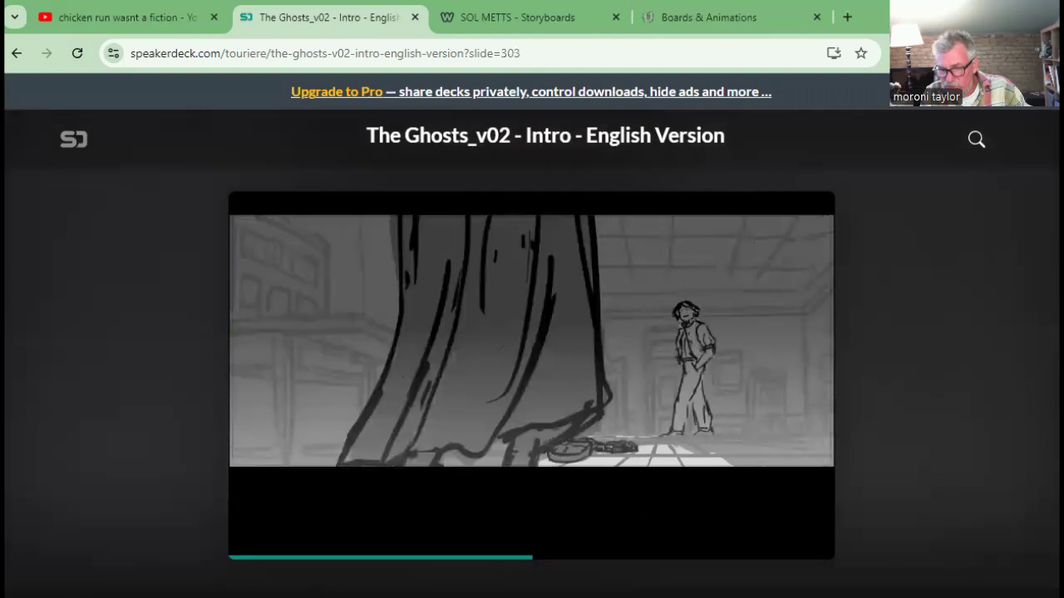
- Advance past the knife close-up on slide 314 to the figure framed through the garment's tear on slide 318
{"action": "key", "text": "Right"}
{"action": "key", "text": "Right"}
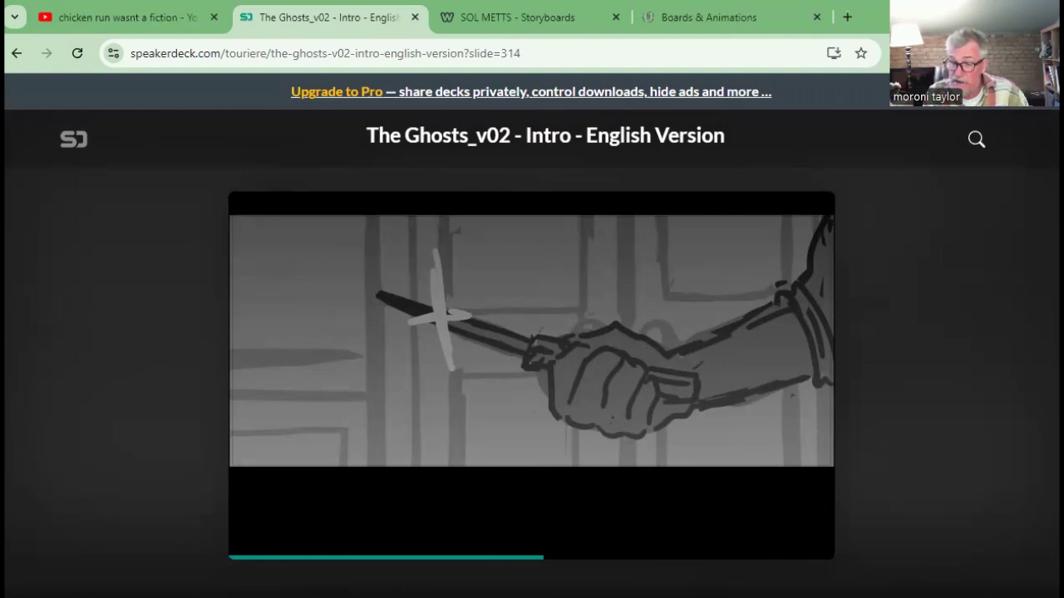
{"action": "key", "text": "Right"}
{"action": "key", "text": "Right"}
{"action": "key", "text": "Right"}
{"action": "key", "text": "Right"}
{"action": "key", "text": "Right"}
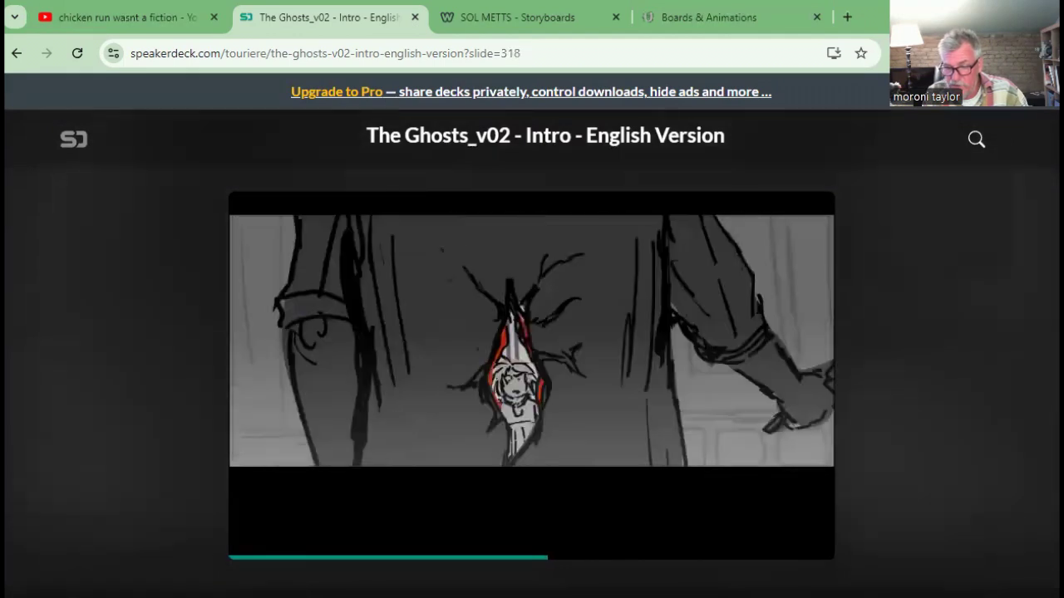
- Advance from the torn garment shot to the red legs in front of the bicycle on slide 328
{"action": "key", "text": "Right"}
{"action": "key", "text": "Right"}
{"action": "key", "text": "Right"}
{"action": "key", "text": "Right"}
{"action": "key", "text": "Right"}
{"action": "key", "text": "Right"}
{"action": "key", "text": "Right"}
{"action": "key", "text": "Right"}
{"action": "key", "text": "Right"}
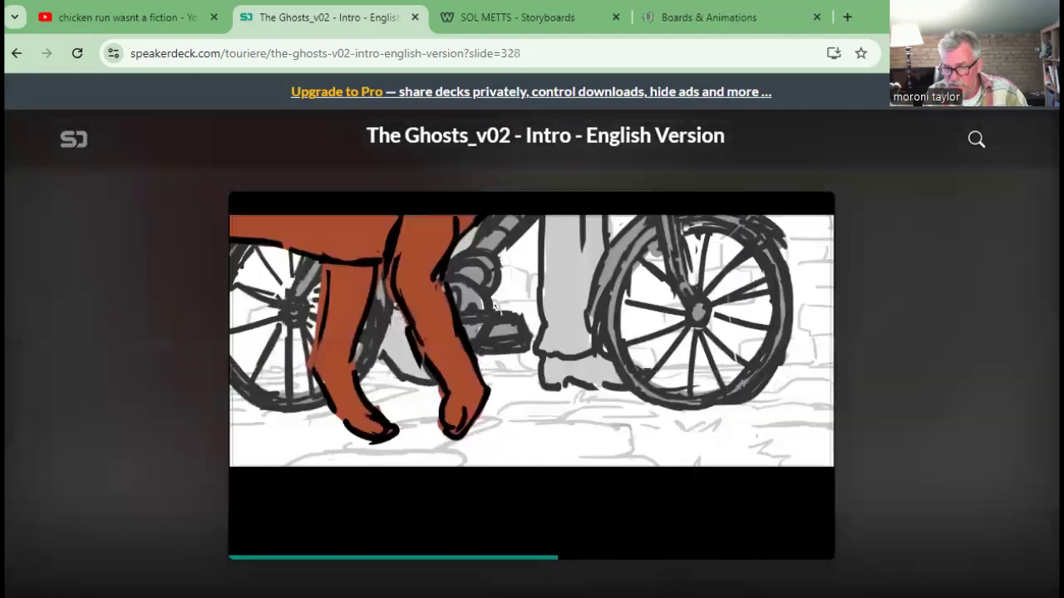
- Advance from the bicycle shot to the man with the knife beneath the large framed painting on slide 358
{"action": "key", "text": "Right"}
{"action": "key", "text": "Right"}
{"action": "key", "text": "Right"}
{"action": "key", "text": "Right"}
{"action": "key", "text": "Right"}
{"action": "key", "text": "Right"}
{"action": "key", "text": "Right"}
{"action": "key", "text": "Right"}
{"action": "key", "text": "Right"}
{"action": "key", "text": "Right"}
{"action": "key", "text": "Right"}
{"action": "key", "text": "Right"}
{"action": "key", "text": "Right"}
{"action": "key", "text": "Right"}
{"action": "key", "text": "Right"}
{"action": "key", "text": "Right"}
{"action": "key", "text": "Right"}
{"action": "key", "text": "Right"}
{"action": "key", "text": "Right"}
{"action": "key", "text": "Right"}
{"action": "key", "text": "Right"}
{"action": "key", "text": "Right"}
{"action": "key", "text": "Right"}
{"action": "key", "text": "Right"}
{"action": "key", "text": "Right"}
{"action": "key", "text": "Right"}
{"action": "key", "text": "Right"}
{"action": "key", "text": "Right"}
{"action": "key", "text": "Right"}
{"action": "key", "text": "Right"}
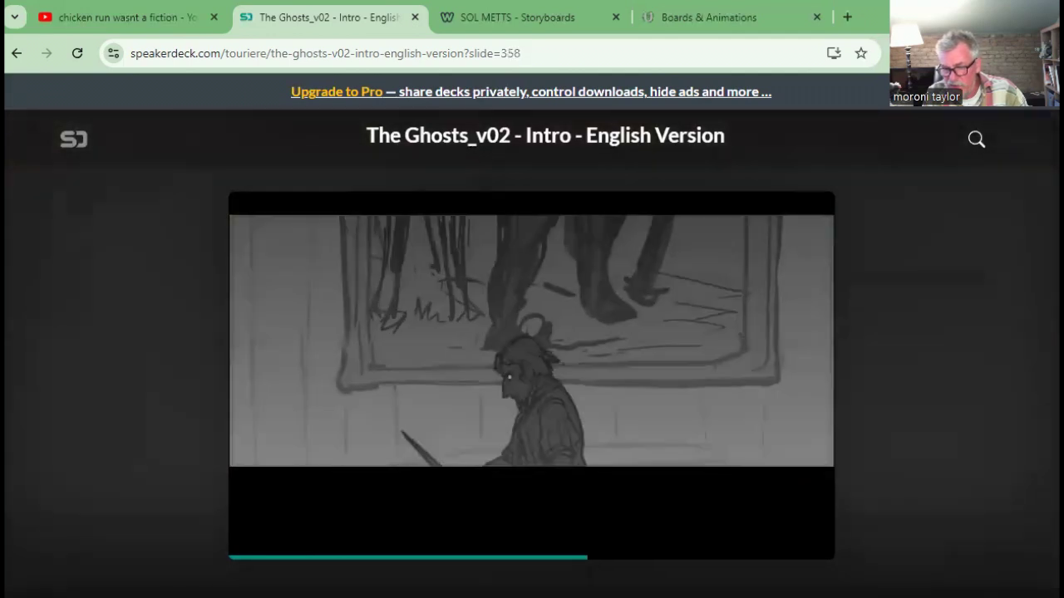
- Advance from the painting shot to Marcus's side-view dialogue shot with the raised knife hand on slide 378
{"action": "key", "text": "Right"}
{"action": "key", "text": "Right"}
{"action": "key", "text": "Right"}
{"action": "key", "text": "Right"}
{"action": "key", "text": "Right"}
{"action": "key", "text": "Right"}
{"action": "key", "text": "Right"}
{"action": "key", "text": "Right"}
{"action": "key", "text": "Right"}
{"action": "key", "text": "Right"}
{"action": "key", "text": "Right"}
{"action": "key", "text": "Right"}
{"action": "key", "text": "Right"}
{"action": "key", "text": "Right"}
{"action": "key", "text": "Right"}
{"action": "key", "text": "Right"}
{"action": "key", "text": "Right"}
{"action": "key", "text": "Right"}
{"action": "key", "text": "Right"}
{"action": "key", "text": "Right"}
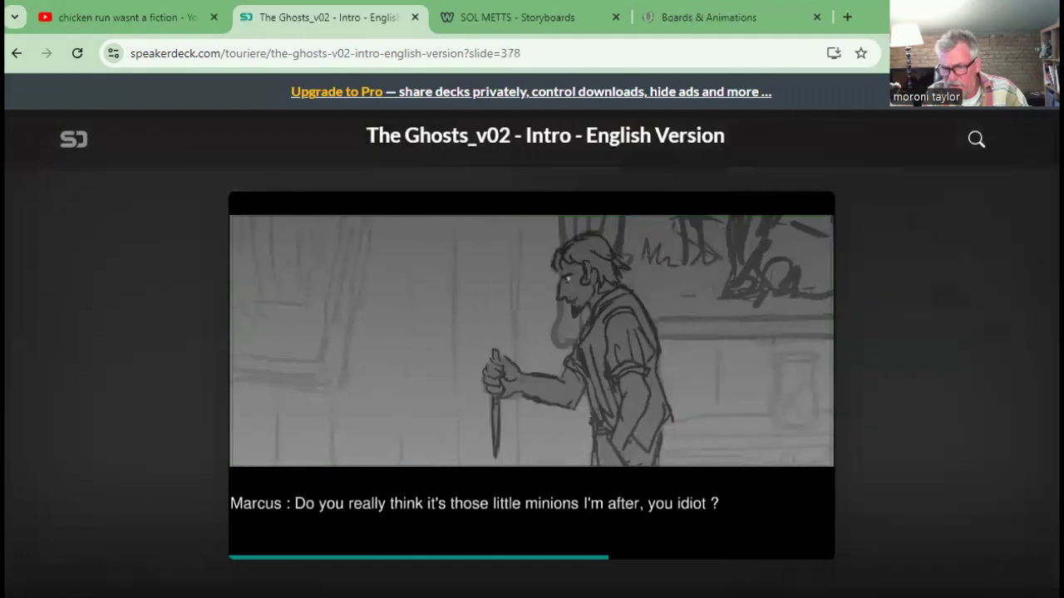
- Advance from Marcus's side-view shot to the frightened child and the crouched figure on slide 386
{"action": "key", "text": "Right"}
{"action": "key", "text": "Right"}
{"action": "key", "text": "Right"}
{"action": "key", "text": "Right"}
{"action": "key", "text": "Right"}
{"action": "key", "text": "Right"}
{"action": "key", "text": "Right"}
{"action": "key", "text": "Right"}
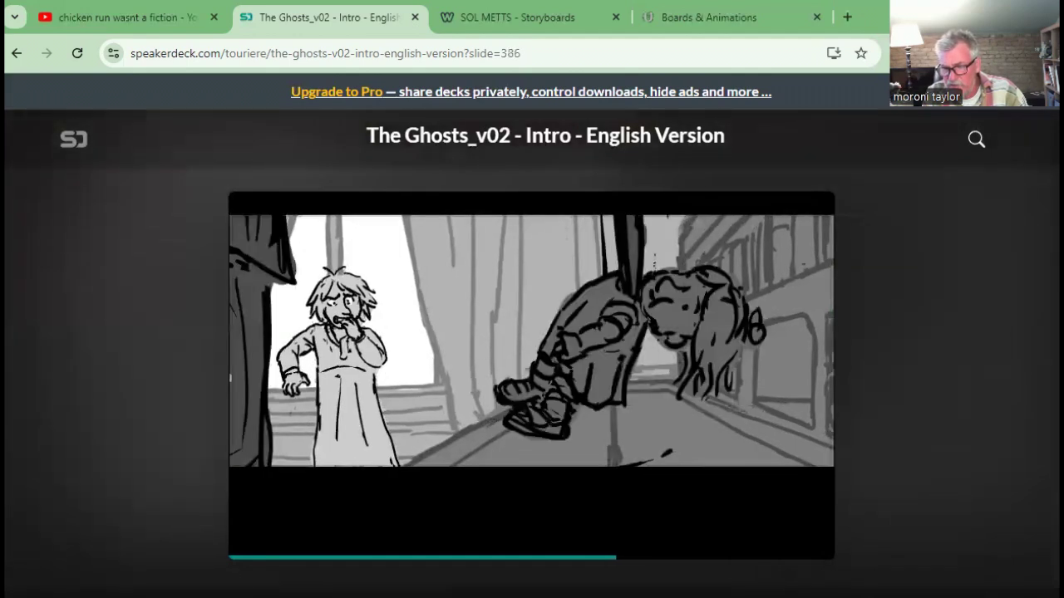
- Advance from the frightened child shot to the close-up of the shoe crushing the doll on slide 394
{"action": "key", "text": "Right"}
{"action": "key", "text": "Right"}
{"action": "key", "text": "Right"}
{"action": "key", "text": "Right"}
{"action": "key", "text": "Right"}
{"action": "key", "text": "Right"}
{"action": "key", "text": "Right"}
{"action": "key", "text": "Right"}
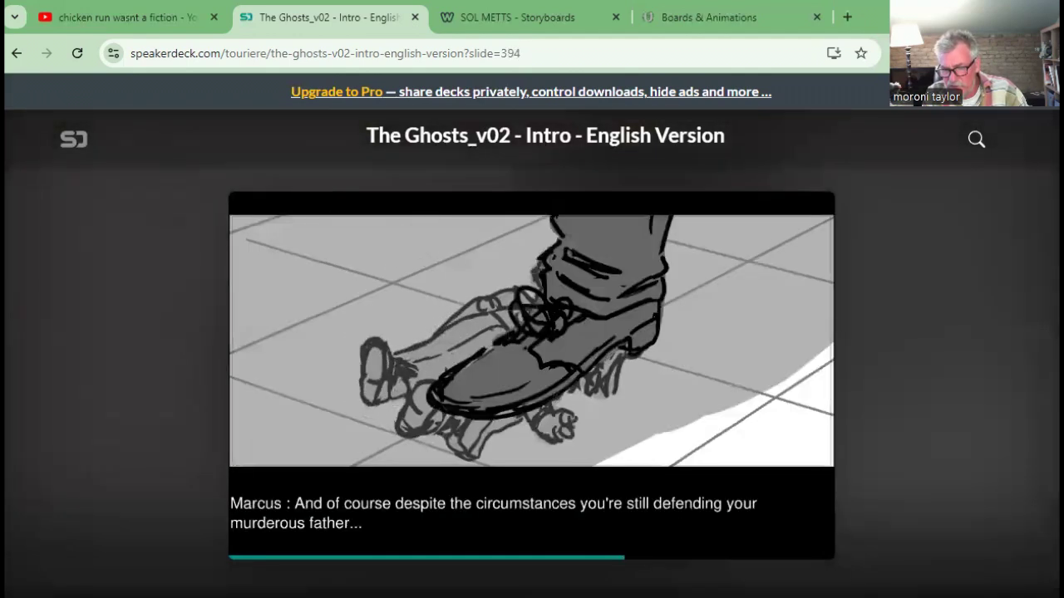
{"action": "key", "text": "Right"}
{"action": "key", "text": "Right"}
{"action": "key", "text": "Right"}
{"action": "key", "text": "Right"}
{"action": "key", "text": "Right"}
{"action": "key", "text": "Right"}
{"action": "key", "text": "Right"}
{"action": "key", "text": "Right"}
{"action": "key", "text": "Right"}
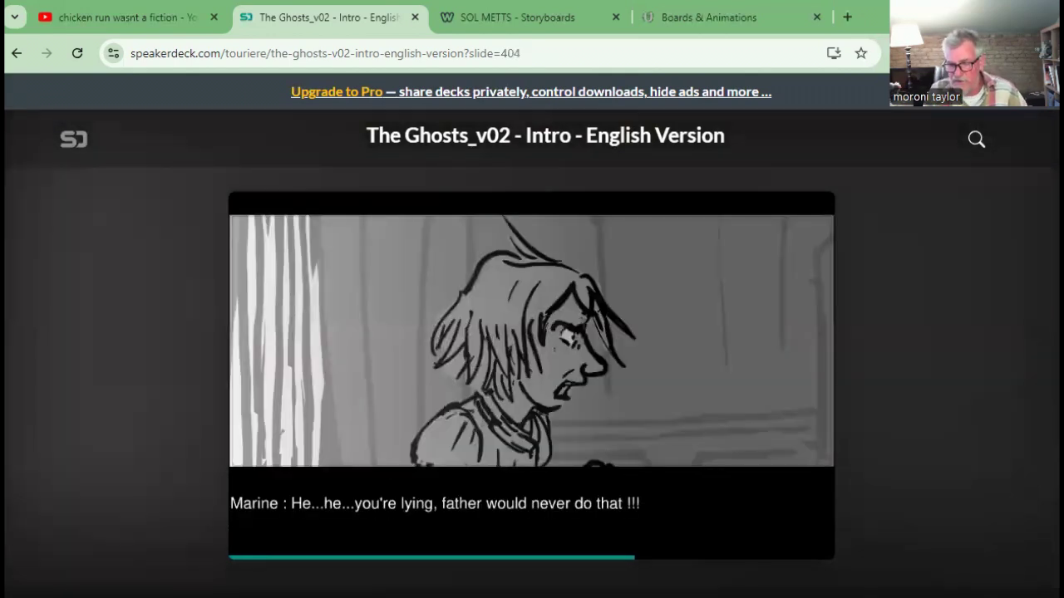
- Advance through the shots of the knife pointed at Marine's face, from slide 407 to slide 414
{"action": "key", "text": "Right"}
{"action": "key", "text": "Right"}
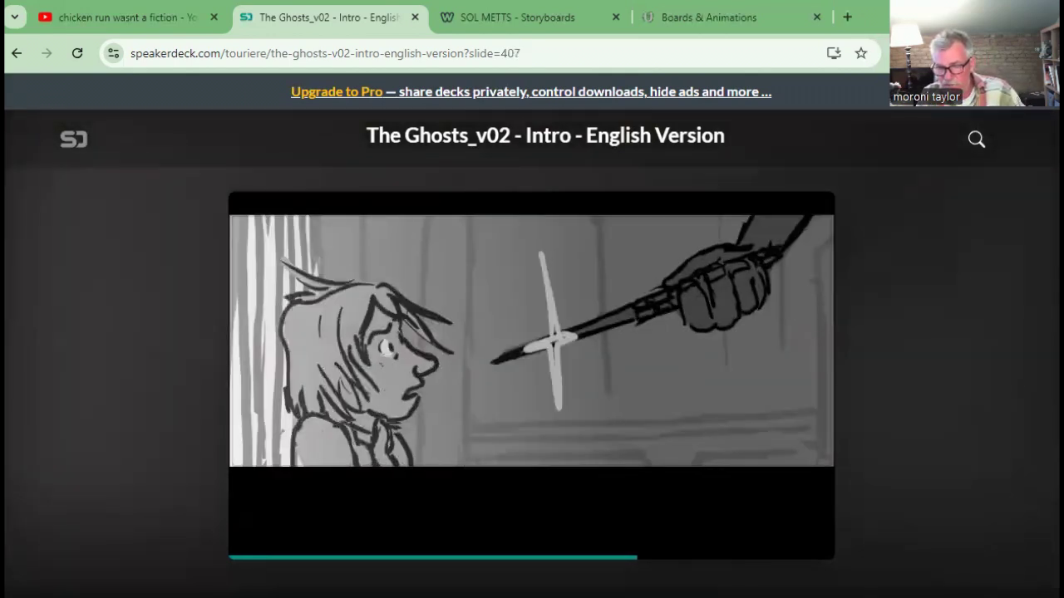
{"action": "key", "text": "Right"}
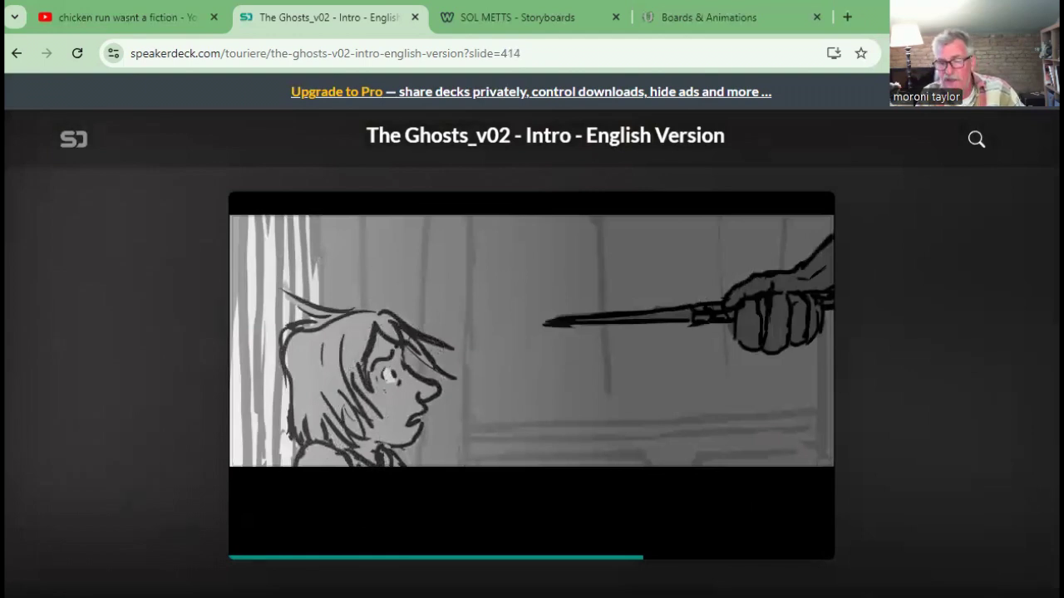
- Advance from the pointed knife shot to the angry face close-up with the bleeding lip on slide 424
{"action": "key", "text": "Right"}
{"action": "key", "text": "Right"}
{"action": "key", "text": "Right"}
{"action": "key", "text": "Right"}
{"action": "key", "text": "Right"}
{"action": "key", "text": "Right"}
{"action": "key", "text": "Right"}
{"action": "key", "text": "Right"}
{"action": "key", "text": "Right"}
{"action": "key", "text": "Right"}
{"action": "key", "text": "Right"}
{"action": "key", "text": "Right"}
{"action": "key", "text": "Right"}
{"action": "key", "text": "Right"}
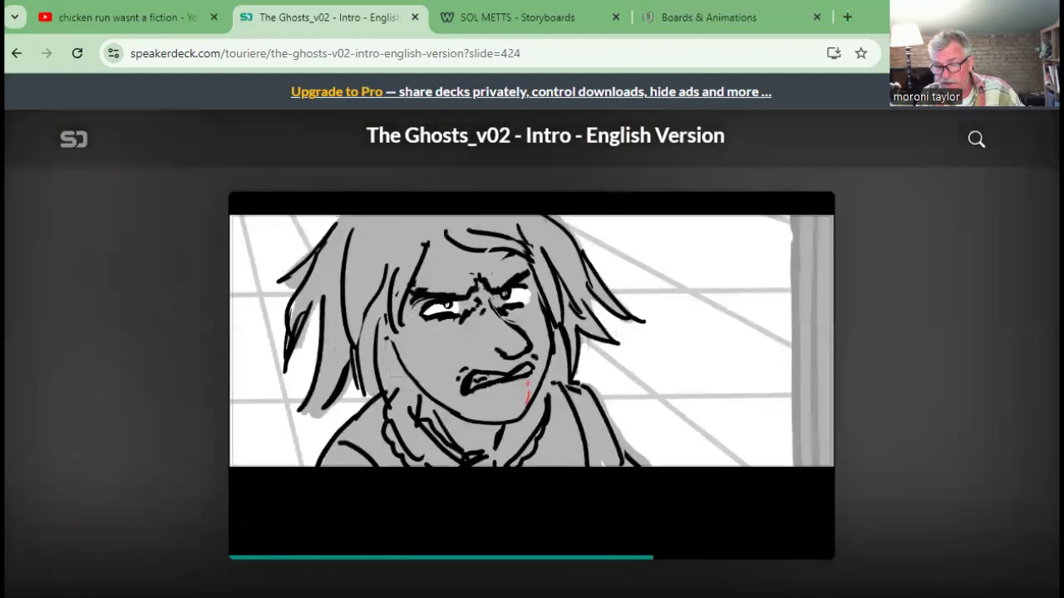
- Advance from the angry face close-up to the bleeding character's profile shot on slide 436
{"action": "key", "text": "Right"}
{"action": "key", "text": "Right"}
{"action": "key", "text": "Right"}
{"action": "key", "text": "Right"}
{"action": "key", "text": "Right"}
{"action": "key", "text": "Right"}
{"action": "key", "text": "Right"}
{"action": "key", "text": "Right"}
{"action": "key", "text": "Right"}
{"action": "key", "text": "Right"}
{"action": "key", "text": "Right"}
{"action": "key", "text": "Right"}
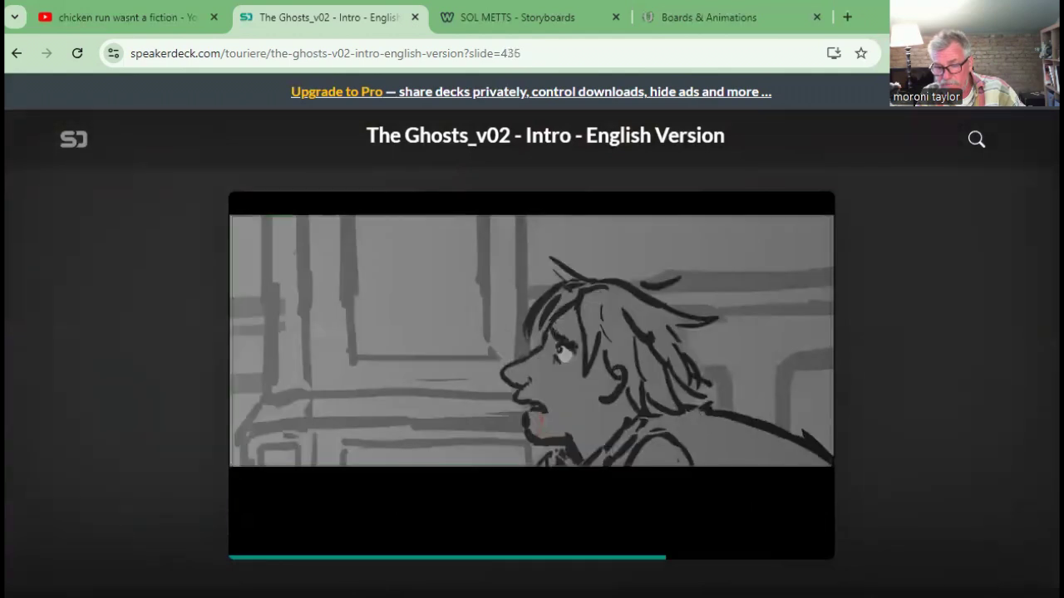
- Advance from the bleeding character's profile shot to the crouching figure watching the wounded man at the window on slide 448
{"action": "key", "text": "Right"}
{"action": "key", "text": "Right"}
{"action": "key", "text": "Right"}
{"action": "key", "text": "Right"}
{"action": "key", "text": "Right"}
{"action": "key", "text": "Right"}
{"action": "key", "text": "Right"}
{"action": "key", "text": "Right"}
{"action": "key", "text": "Right"}
{"action": "key", "text": "Right"}
{"action": "key", "text": "Right"}
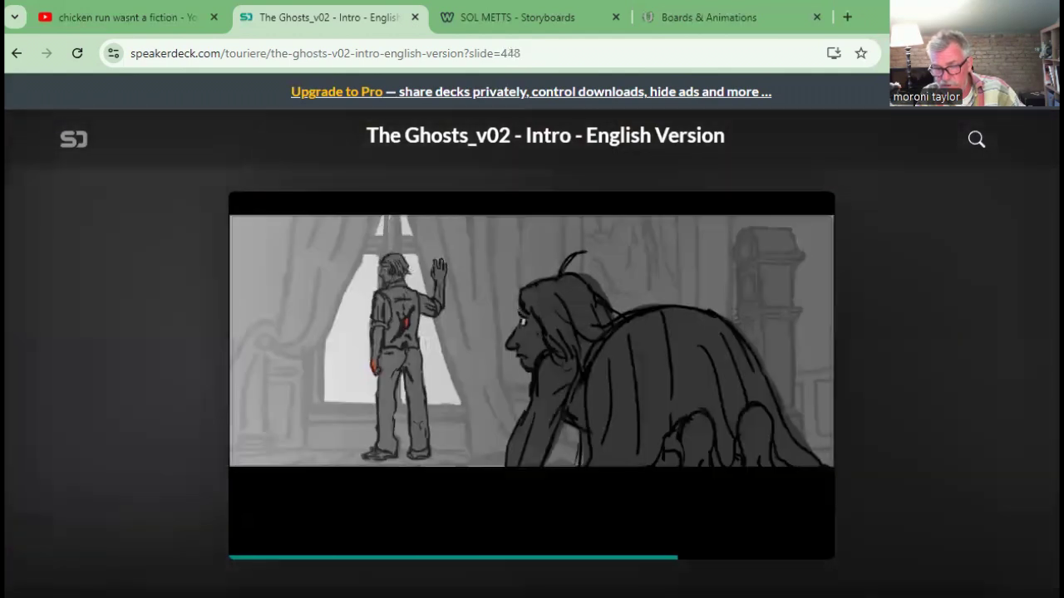
- Advance from the window shot to the front view of the crawling character on the tiled floor on slide 459
{"action": "key", "text": "Right"}
{"action": "key", "text": "Right"}
{"action": "key", "text": "Right"}
{"action": "key", "text": "Right"}
{"action": "key", "text": "Right"}
{"action": "key", "text": "Right"}
{"action": "key", "text": "Right"}
{"action": "key", "text": "Right"}
{"action": "key", "text": "Right"}
{"action": "key", "text": "Right"}
{"action": "key", "text": "Right"}
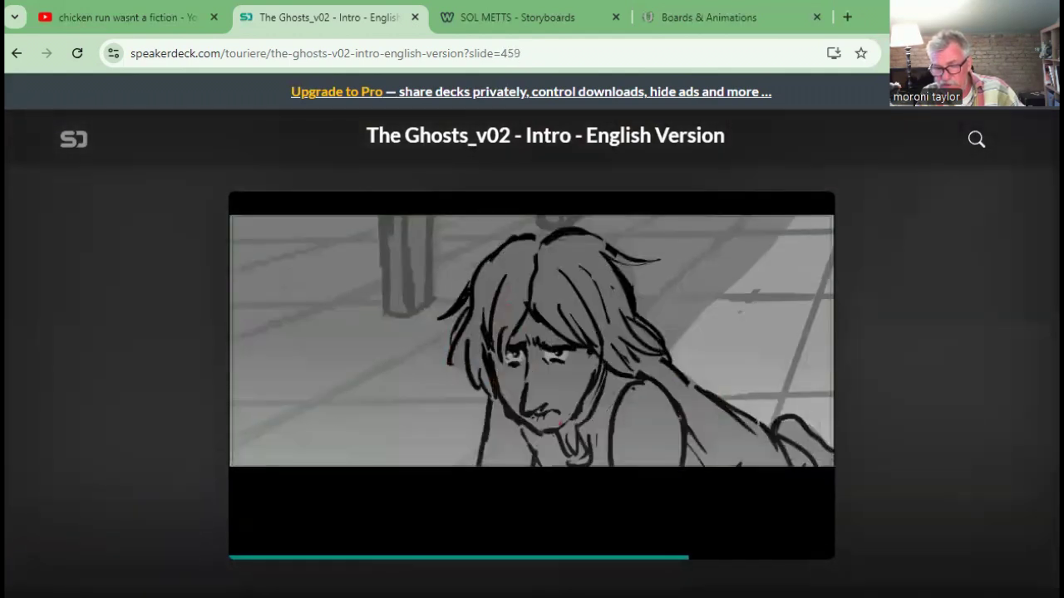
- Advance from the crawling character to the extreme close-up of the glaring eyes on slide 470
{"action": "key", "text": "Right"}
{"action": "key", "text": "Right"}
{"action": "key", "text": "Right"}
{"action": "key", "text": "Right"}
{"action": "key", "text": "Right"}
{"action": "key", "text": "Right"}
{"action": "key", "text": "Right"}
{"action": "key", "text": "Right"}
{"action": "key", "text": "Right"}
{"action": "key", "text": "Right"}
{"action": "key", "text": "Right"}
{"action": "key", "text": "Right"}
{"action": "key", "text": "Right"}
{"action": "key", "text": "Right"}
{"action": "key", "text": "Right"}
{"action": "key", "text": "Right"}
{"action": "key", "text": "Right"}
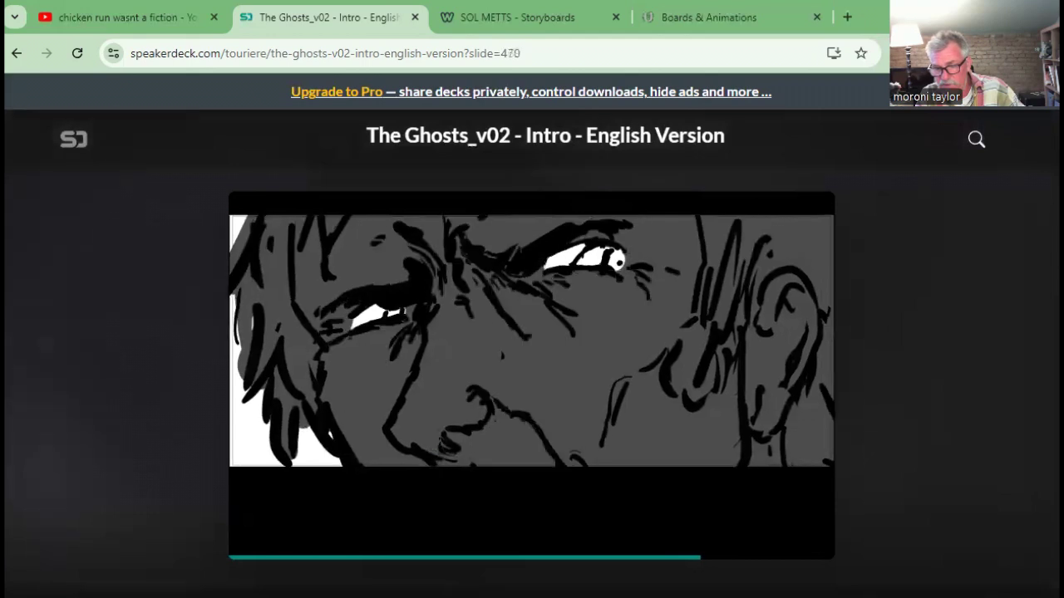
- Step back and forth around the glaring eyes close-up to examine its dissolve on slide 471
{"action": "key", "text": "Left"}
{"action": "key", "text": "Left"}
{"action": "key", "text": "Right"}
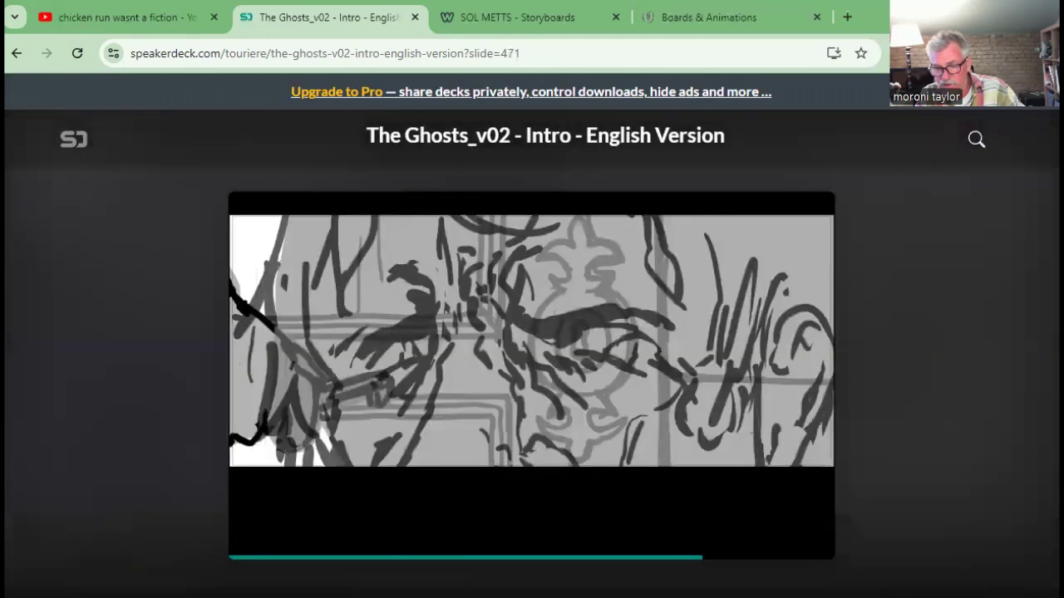
- Advance from the dissolve frame to the outdoor shot of the two frowning women on slide 478
{"action": "key", "text": "Right"}
{"action": "key", "text": "Right"}
{"action": "key", "text": "Right"}
{"action": "key", "text": "Right"}
{"action": "key", "text": "Right"}
{"action": "key", "text": "Right"}
{"action": "key", "text": "Right"}
{"action": "key", "text": "Right"}
{"action": "key", "text": "Right"}
{"action": "key", "text": "Right"}
{"action": "key", "text": "Right"}
{"action": "key", "text": "Right"}
{"action": "key", "text": "Right"}
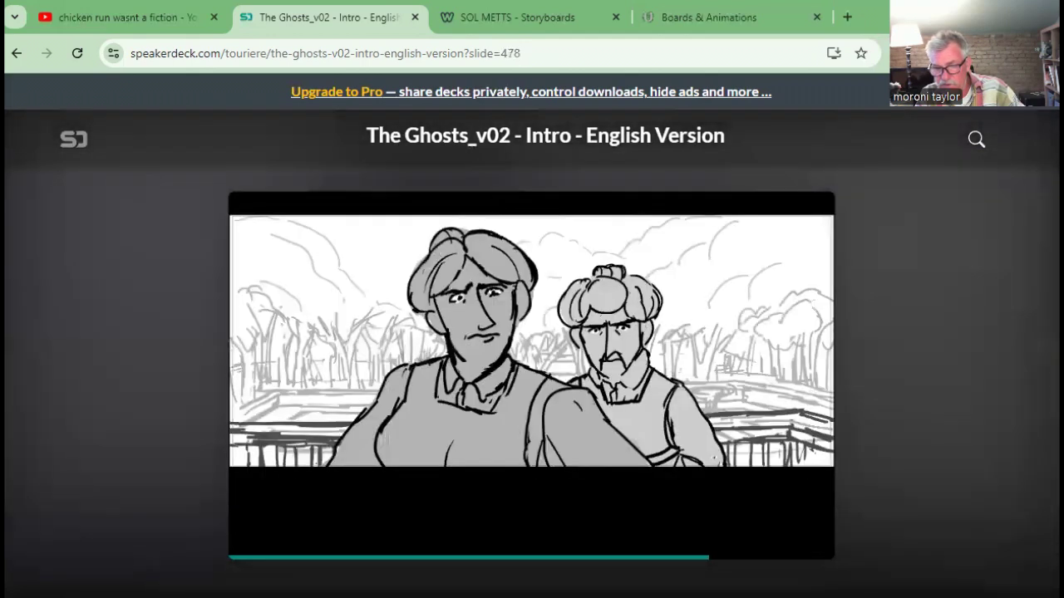
- Advance from the two frowning women through the curtained bedroom shots to the figure lying on the bench on slide 509
{"action": "key", "text": "Right"}
{"action": "key", "text": "Right"}
{"action": "key", "text": "Right"}
{"action": "key", "text": "Right"}
{"action": "key", "text": "Right"}
{"action": "key", "text": "Right"}
{"action": "key", "text": "Right"}
{"action": "key", "text": "Right"}
{"action": "key", "text": "Right"}
{"action": "key", "text": "Right"}
{"action": "key", "text": "Right"}
{"action": "key", "text": "Right"}
{"action": "key", "text": "Right"}
{"action": "key", "text": "Right"}
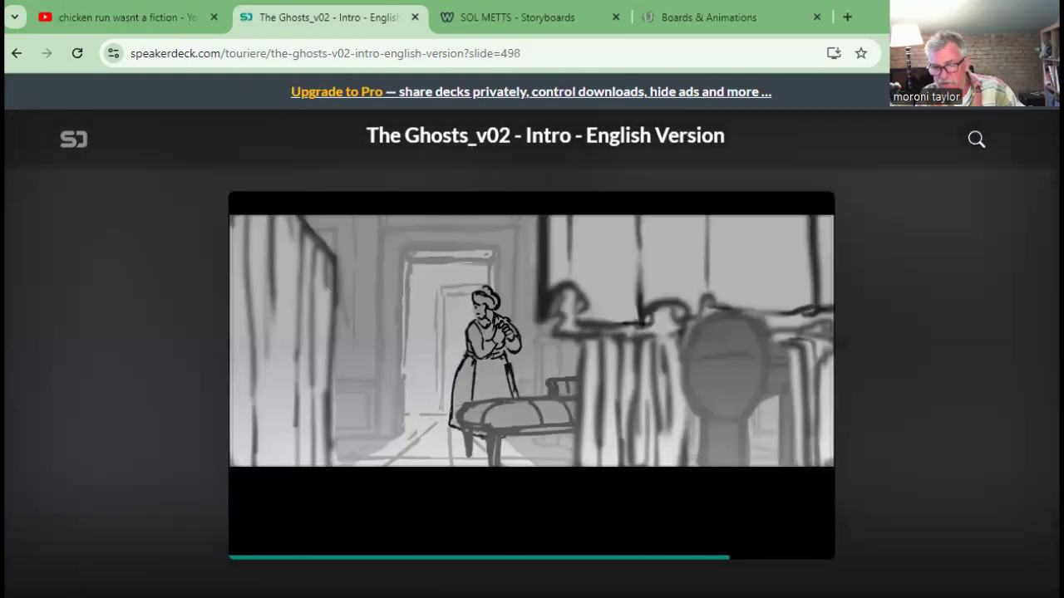
{"action": "key", "text": "Right"}
{"action": "key", "text": "Right"}
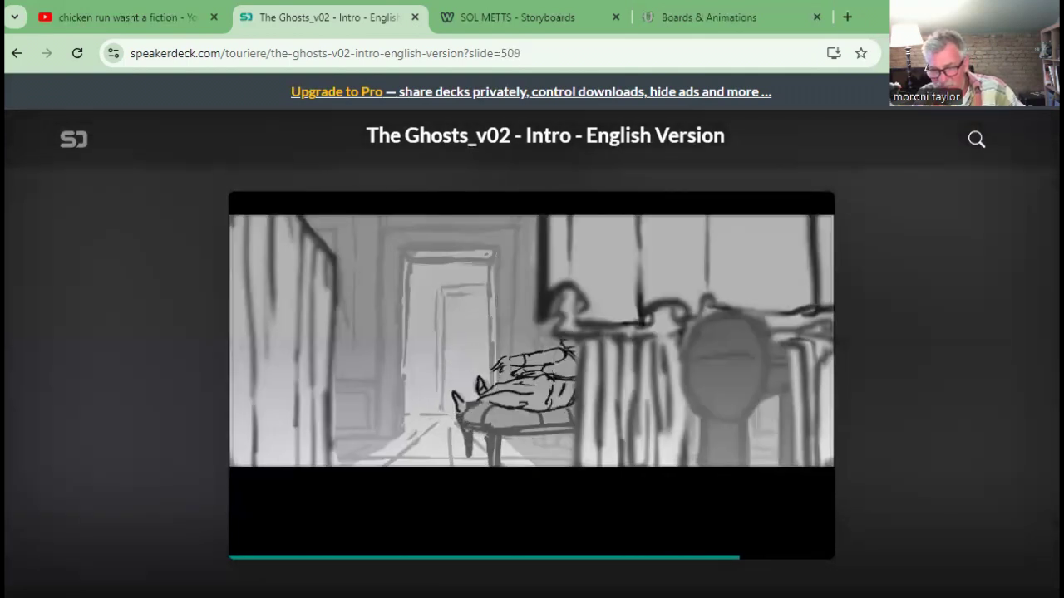
- Advance from the figure on the bench to the close shot of the woman leaning over on slide 522
{"action": "key", "text": "Right"}
{"action": "key", "text": "Right"}
{"action": "key", "text": "Right"}
{"action": "key", "text": "Right"}
{"action": "key", "text": "Right"}
{"action": "key", "text": "Right"}
{"action": "key", "text": "Right"}
{"action": "key", "text": "Right"}
{"action": "key", "text": "Right"}
{"action": "key", "text": "Right"}
{"action": "key", "text": "Right"}
{"action": "key", "text": "Right"}
{"action": "key", "text": "Right"}
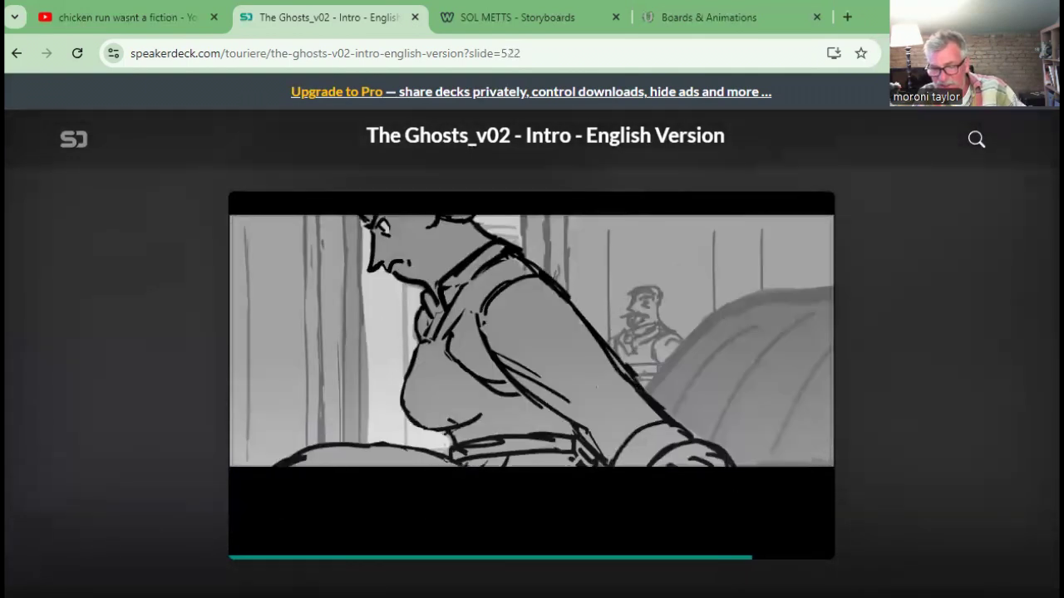
- Advance from the leaning woman to the dark staircase shot on slide 539
{"action": "key", "text": "Right"}
{"action": "key", "text": "Right"}
{"action": "key", "text": "Right"}
{"action": "key", "text": "Right"}
{"action": "key", "text": "Right"}
{"action": "key", "text": "Right"}
{"action": "key", "text": "Right"}
{"action": "key", "text": "Right"}
{"action": "key", "text": "Right"}
{"action": "key", "text": "Right"}
{"action": "key", "text": "Right"}
{"action": "key", "text": "Right"}
{"action": "key", "text": "Right"}
{"action": "key", "text": "Right"}
{"action": "key", "text": "Right"}
{"action": "key", "text": "Right"}
{"action": "key", "text": "Right"}
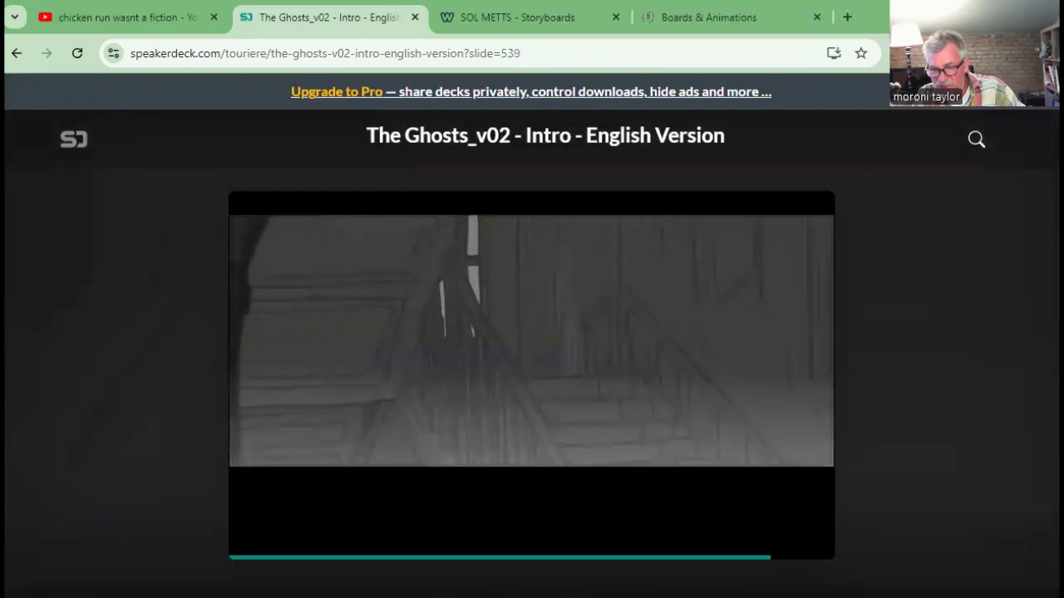
- Advance through the dark staircase camera move from slide 539 until the archway fills the side of the frame
{"action": "key", "text": "Right"}
{"action": "key", "text": "Right"}
{"action": "key", "text": "Right"}
{"action": "key", "text": "Right"}
{"action": "key", "text": "Right"}
{"action": "key", "text": "Right"}
{"action": "key", "text": "Right"}
{"action": "key", "text": "Right"}
{"action": "key", "text": "Right"}
{"action": "key", "text": "Right"}
{"action": "key", "text": "Right"}
{"action": "key", "text": "Right"}
{"action": "key", "text": "Right"}
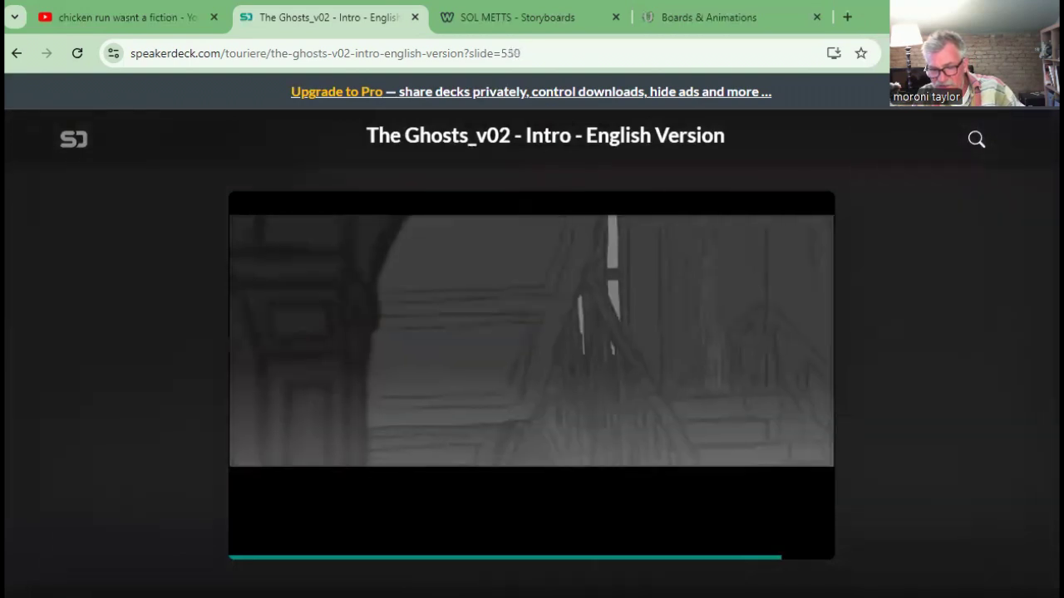
- Advance from the dark staircase to the kitchen dialogue shot of the two women on slide 561
{"action": "key", "text": "Right"}
{"action": "key", "text": "Right"}
{"action": "key", "text": "Right"}
{"action": "key", "text": "Right"}
{"action": "key", "text": "Right"}
{"action": "key", "text": "Right"}
{"action": "key", "text": "Right"}
{"action": "key", "text": "Right"}
{"action": "key", "text": "Right"}
{"action": "key", "text": "Right"}
{"action": "key", "text": "Right"}
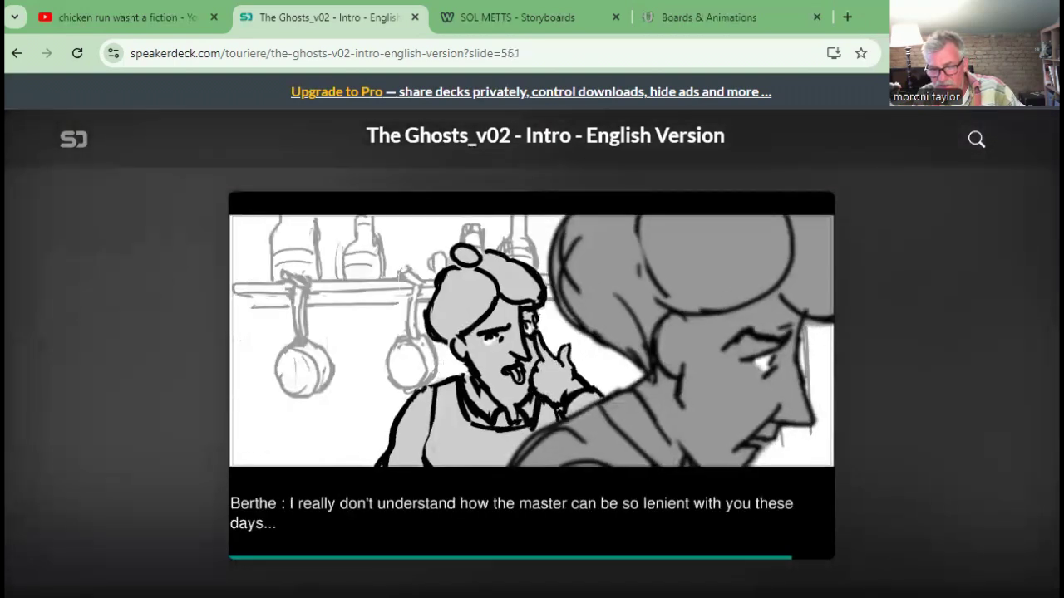
- Advance from the kitchen dialogue to the bloodied blade shot with the figure in the doorway on slide 571
{"action": "key", "text": "Right"}
{"action": "key", "text": "Right"}
{"action": "key", "text": "Right"}
{"action": "key", "text": "Right"}
{"action": "key", "text": "Right"}
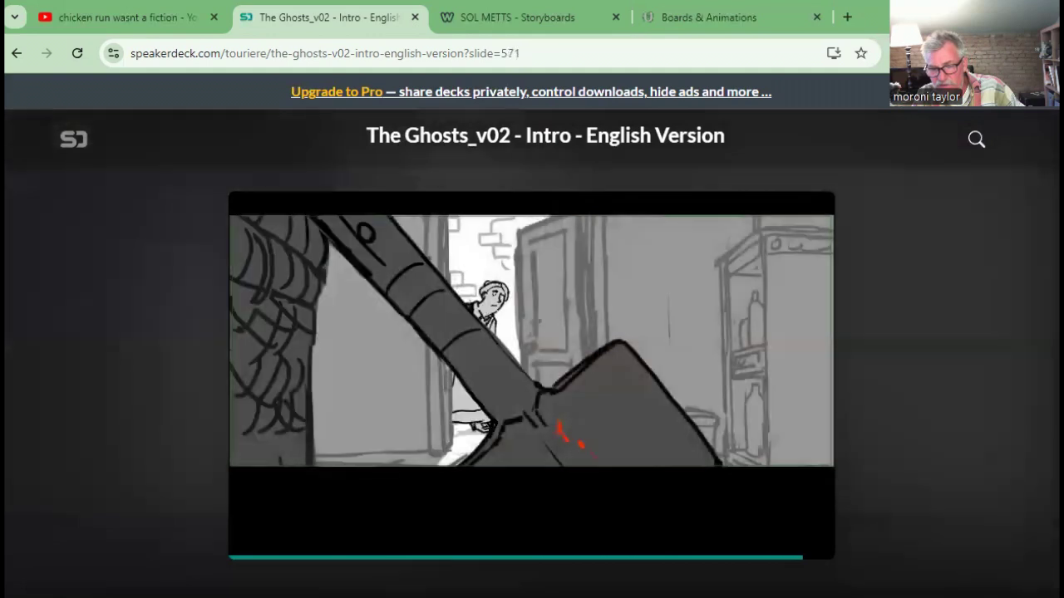
- Advance through the bloodied blade shot to the frame with the door closed on slide 576
{"action": "key", "text": "Right"}
{"action": "key", "text": "Right"}
{"action": "key", "text": "Right"}
{"action": "key", "text": "Right"}
{"action": "key", "text": "Right"}
{"action": "key", "text": "Right"}
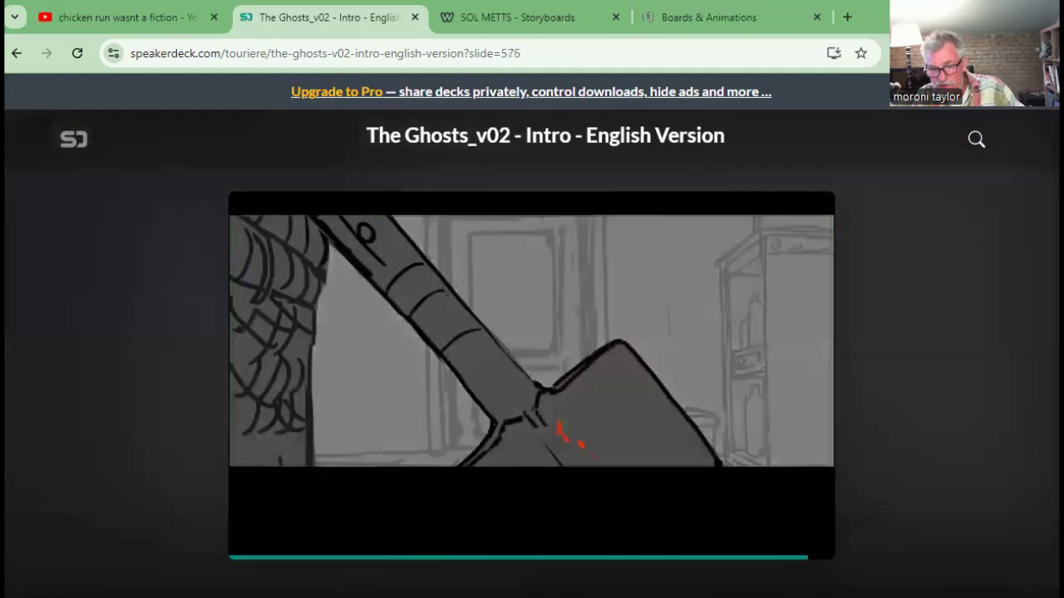
- Advance from the closed-door blade shot to the policeman and dog framed by the bicycle wheel on slide 585
{"action": "key", "text": "Right"}
{"action": "key", "text": "Right"}
{"action": "key", "text": "Right"}
{"action": "key", "text": "Right"}
{"action": "key", "text": "Right"}
{"action": "key", "text": "Right"}
{"action": "key", "text": "Right"}
{"action": "key", "text": "Right"}
{"action": "key", "text": "Right"}
{"action": "key", "text": "Right"}
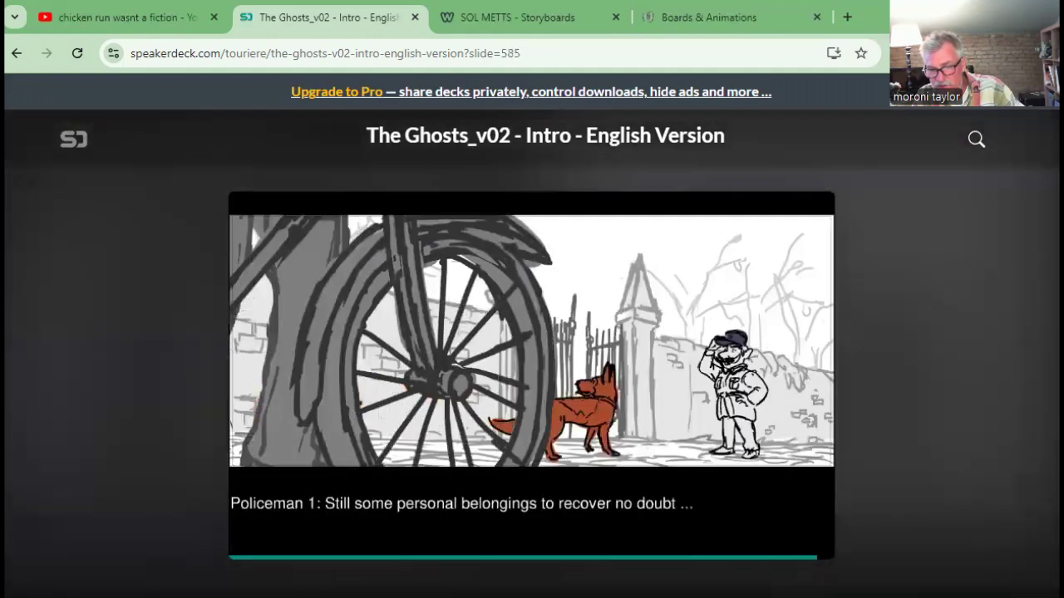
- Page forward past the policeman and dog shot through the Ghosts deck's closing frames, then go back a few slides
{"action": "key", "text": "Right"}
{"action": "key", "text": "Right"}
{"action": "key", "text": "Right"}
{"action": "key", "text": "Right"}
{"action": "key", "text": "Right"}
{"action": "key", "text": "Right"}
{"action": "key", "text": "Right"}
{"action": "key", "text": "Right"}
{"action": "key", "text": "Right"}
{"action": "key", "text": "Right"}
{"action": "key", "text": "Right"}
{"action": "key", "text": "Right"}
{"action": "key", "text": "Right"}
{"action": "key", "text": "Left"}
{"action": "key", "text": "Left"}
{"action": "key", "text": "Left"}
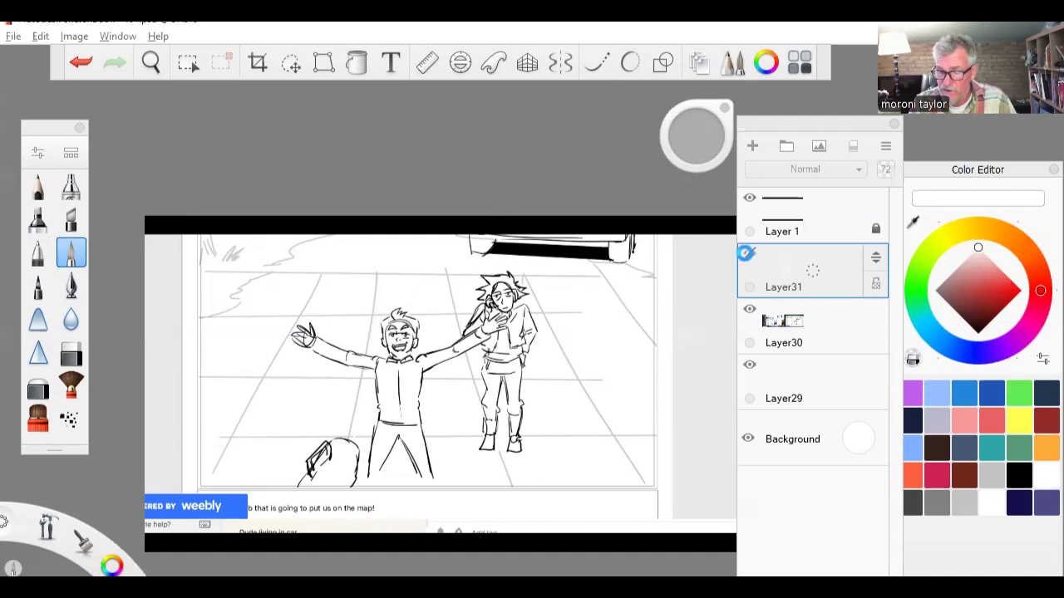
- Hide Layer31 in the sketching program and make Layer30 the active layer
{"action": "left_click", "coordinate": [747, 254]}
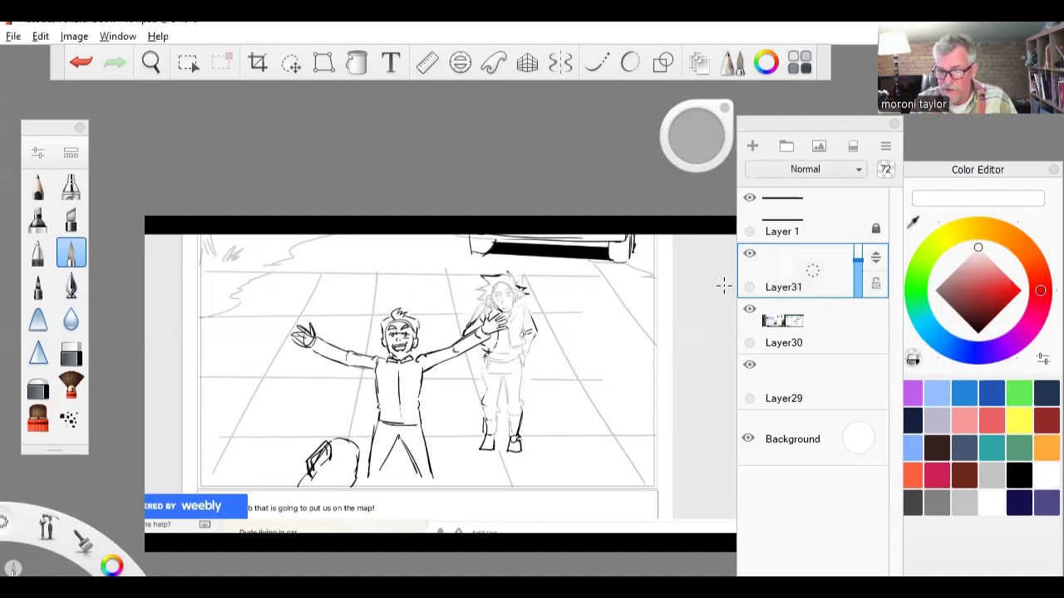
{"action": "left_click", "coordinate": [835, 320]}
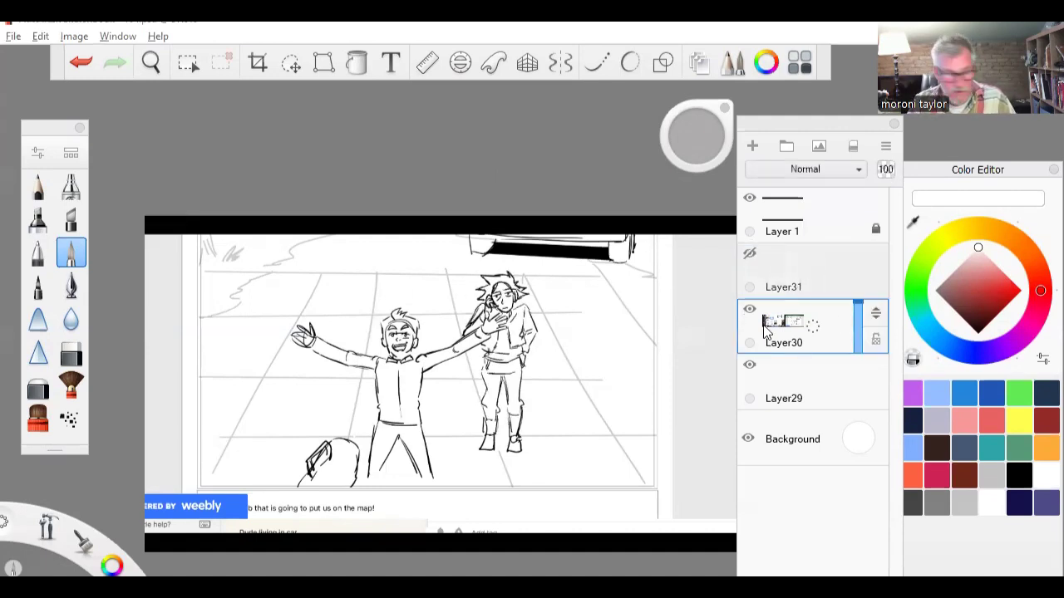
- Try to lasso the spiky-haired standing figure and move it away from the front figure's outstretched hand
{"action": "key", "text": "l"}
{"action": "mouse_move", "coordinate": [456, 320]}
{"action": "left_mouse_down"}
{"action": "mouse_move", "coordinate": [589, 326]}
{"action": "mouse_move", "coordinate": [477, 419]}
{"action": "left_mouse_up"}
{"action": "mouse_move", "coordinate": [514, 473]}
{"action": "left_mouse_down"}
{"action": "mouse_move", "coordinate": [557, 458]}
{"action": "mouse_move", "coordinate": [568, 422]}
{"action": "mouse_move", "coordinate": [573, 479]}
{"action": "left_mouse_up"}
{"action": "left_click", "coordinate": [458, 559]}
{"action": "key", "text": "v"}
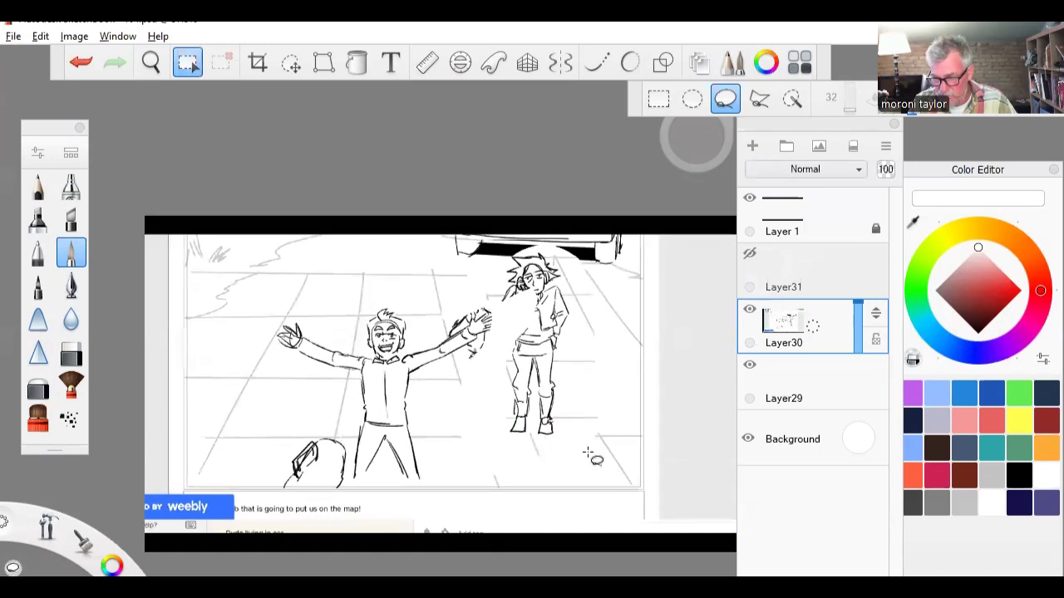
- Undo the figure's move, lasso the spiky-haired figure again and reposition it higher, in front of the car, clearing the selection
{"action": "left_click_drag", "start_coordinate": [587, 354], "coordinate": [545, 345]}
{"action": "key", "text": "ctrl+z"}
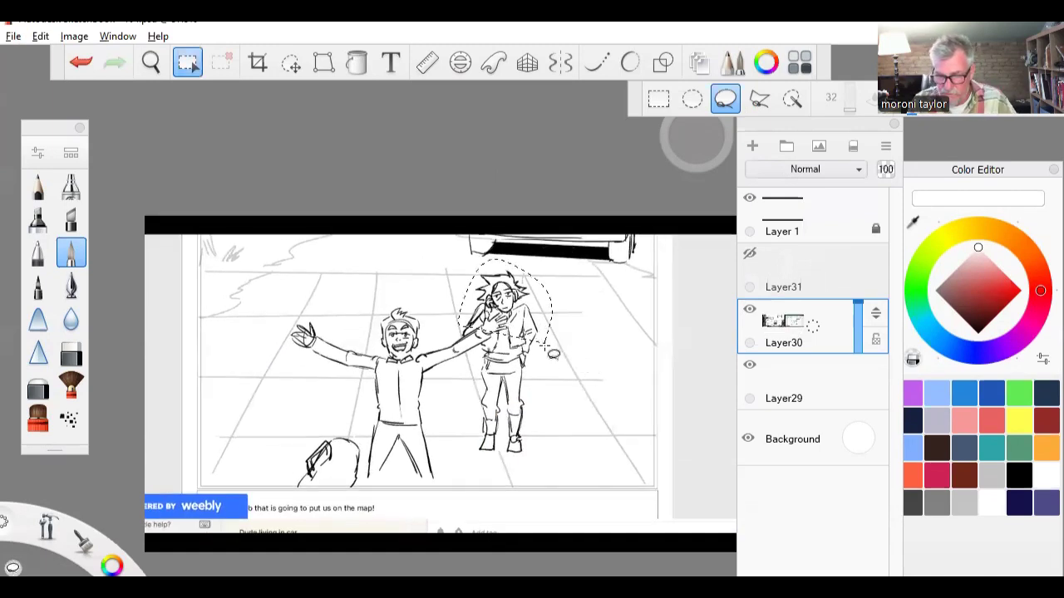
{"action": "key", "text": "v"}
{"action": "left_click_drag", "start_coordinate": [570, 423], "coordinate": [575, 424]}
{"action": "key", "text": "ctrl+d"}
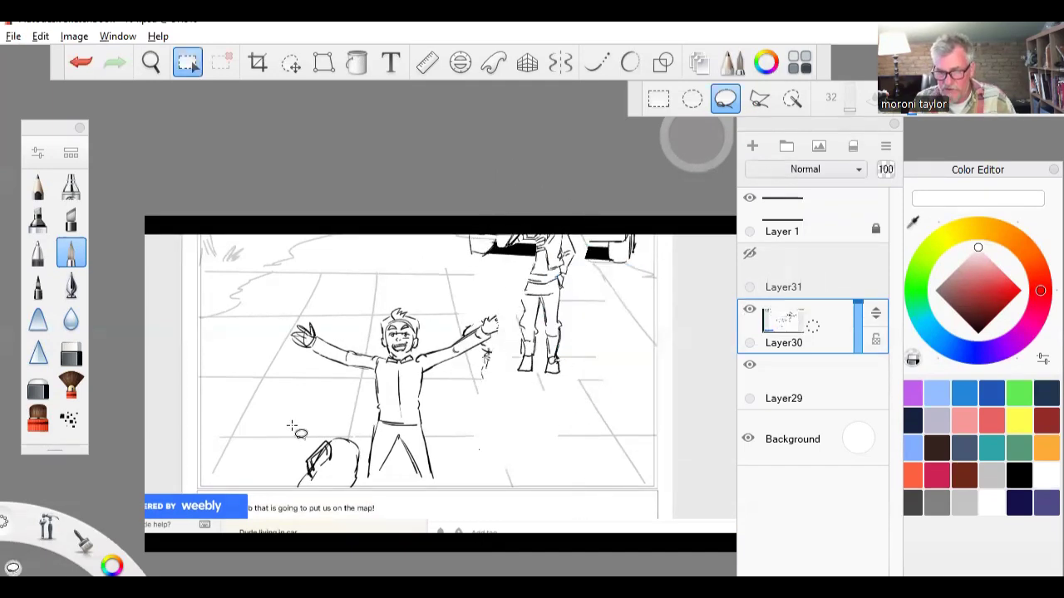
- Sketch a large curved composition line around the front figure on Layer30 with the dark navy pencil
{"action": "left_click", "coordinate": [38, 186]}
{"action": "left_click", "coordinate": [840, 320]}
{"action": "left_click", "coordinate": [1015, 504]}
{"action": "left_click_drag", "start_coordinate": [400, 474], "coordinate": [501, 246]}
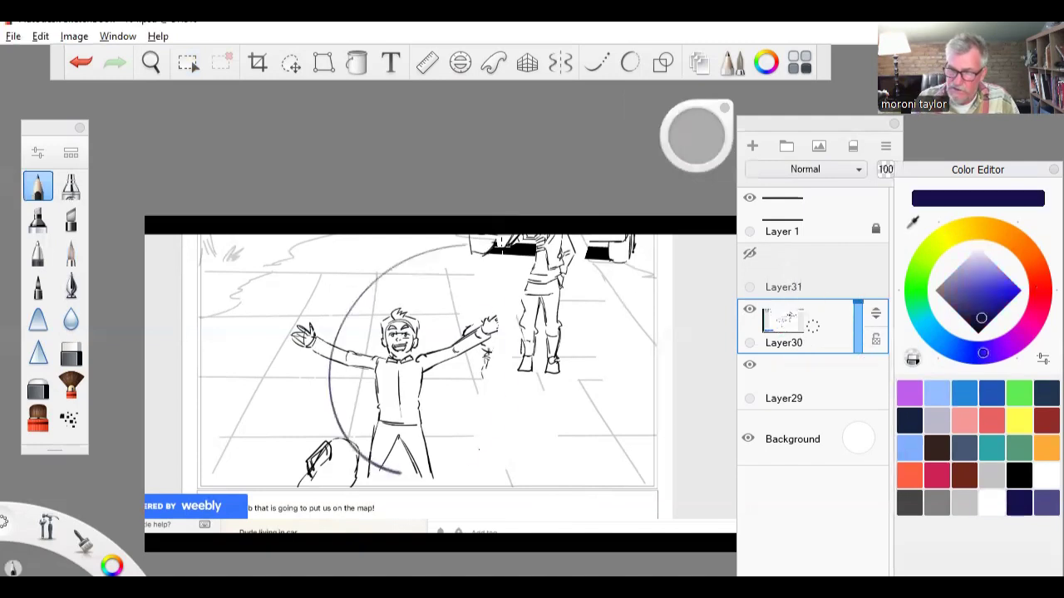
{"action": "left_click_drag", "start_coordinate": [428, 277], "coordinate": [415, 279]}
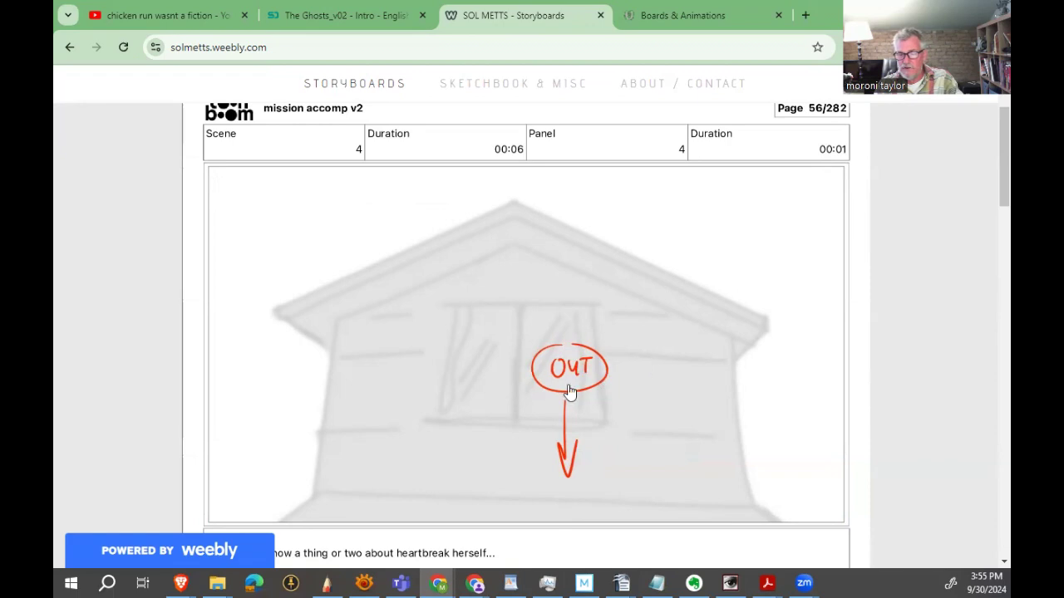
- Page forward and back through the mission accomp v2 boards around the house exterior shot on page 56
{"action": "left_click", "coordinate": [632, 346]}
{"action": "left_click", "coordinate": [631, 346]}
{"action": "left_click", "coordinate": [631, 345]}
{"action": "left_click", "coordinate": [632, 346]}
{"action": "left_click", "coordinate": [632, 345]}
{"action": "left_click", "coordinate": [632, 346]}
{"action": "key", "text": "Left"}
{"action": "key", "text": "Left"}
{"action": "key", "text": "Left"}
{"action": "key", "text": "Left"}
{"action": "key", "text": "Left"}
{"action": "key", "text": "Left"}
{"action": "key", "text": "Left"}
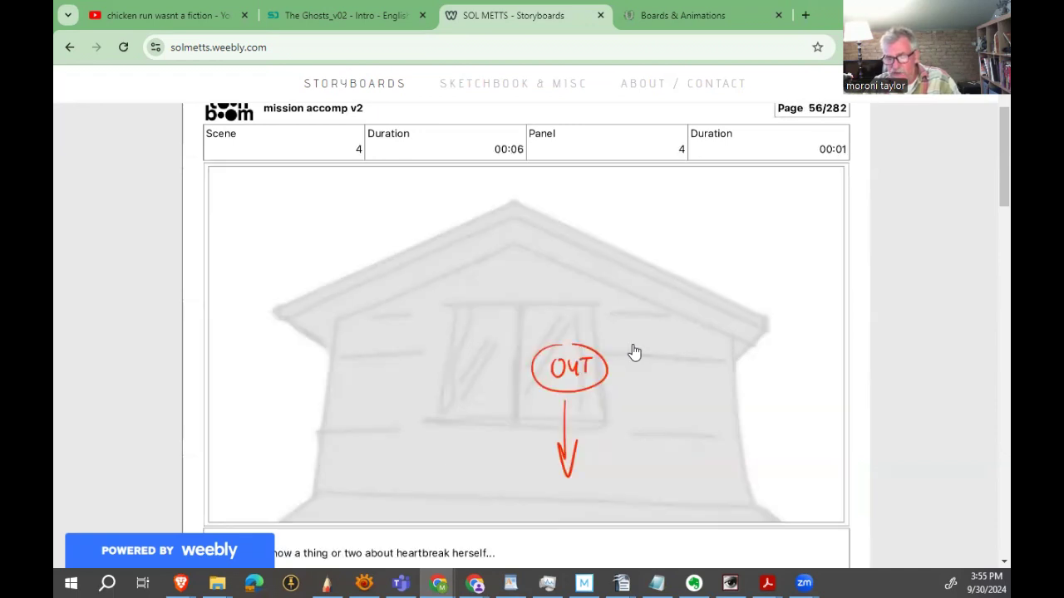
- Advance from the house exterior shot to the dark close-up panel framed by pillars on page 63
{"action": "key", "text": "Left"}
{"action": "key", "text": "Right"}
{"action": "key", "text": "Right"}
{"action": "key", "text": "Left"}
{"action": "key", "text": "Left"}
{"action": "key", "text": "Right"}
{"action": "key", "text": "Right"}
{"action": "key", "text": "Right"}
{"action": "key", "text": "Right"}
{"action": "key", "text": "Right"}
{"action": "key", "text": "Right"}
{"action": "key", "text": "Right"}
{"action": "key", "text": "Right"}
{"action": "key", "text": "Right"}
{"action": "key", "text": "Right"}
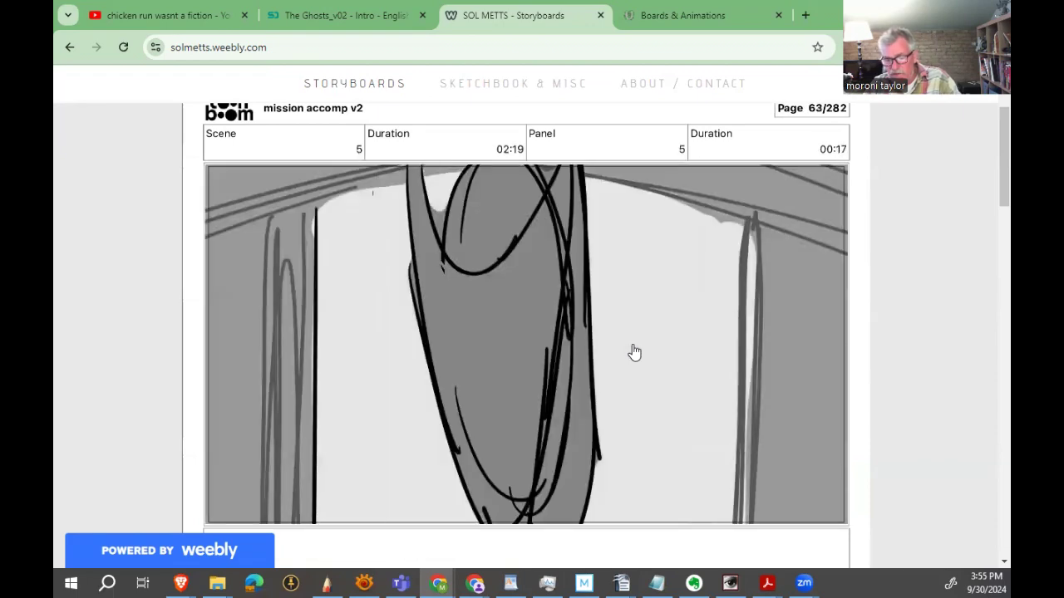
- Advance to the panel of the boy carrying a sack beneath the flying bat on page 69
{"action": "key", "text": "Right"}
{"action": "key", "text": "Right"}
{"action": "key", "text": "Right"}
{"action": "key", "text": "Right"}
{"action": "key", "text": "Right"}
{"action": "key", "text": "Right"}
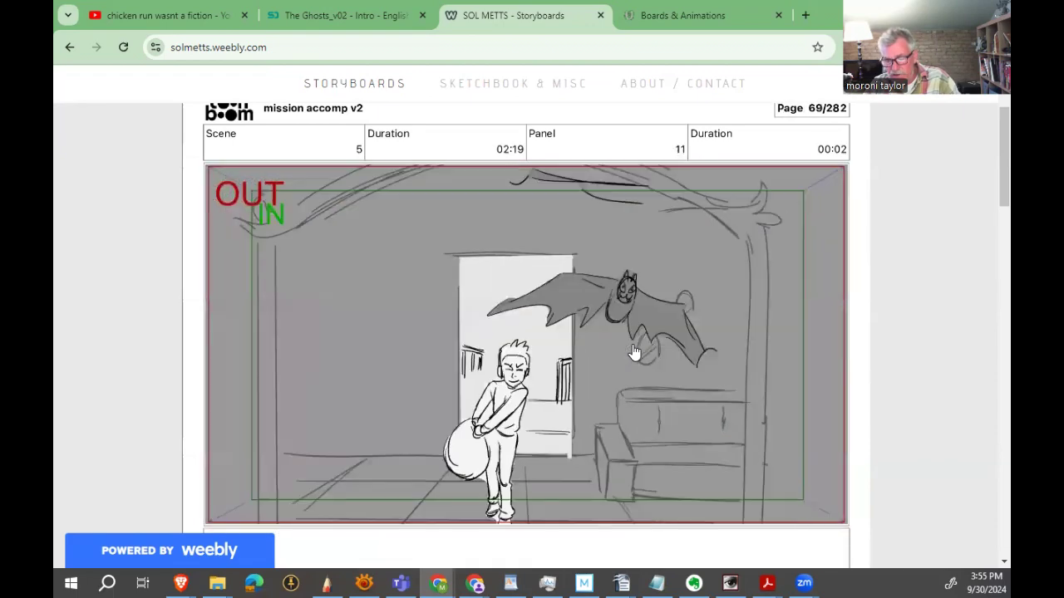
- Advance to the wide room shot of the seated boy and the figure in the doorway on page 75
{"action": "key", "text": "Right"}
{"action": "key", "text": "Right"}
{"action": "key", "text": "Right"}
{"action": "key", "text": "Right"}
{"action": "key", "text": "Right"}
{"action": "key", "text": "Right"}
{"action": "key", "text": "Right"}
{"action": "key", "text": "Right"}
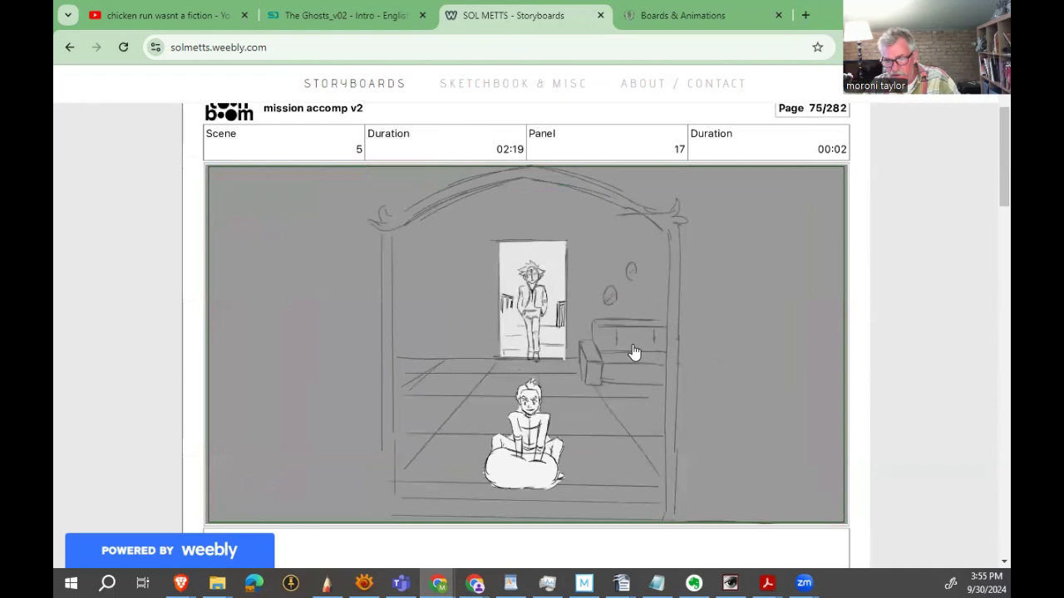
- Advance to the camera-move panel across the framed wall portraits and lantern on page 86
{"action": "key", "text": "Right"}
{"action": "key", "text": "Right"}
{"action": "key", "text": "Right"}
{"action": "key", "text": "Right"}
{"action": "key", "text": "Right"}
{"action": "key", "text": "Right"}
{"action": "key", "text": "Right"}
{"action": "key", "text": "Right"}
{"action": "key", "text": "Right"}
{"action": "key", "text": "Right"}
{"action": "key", "text": "Right"}
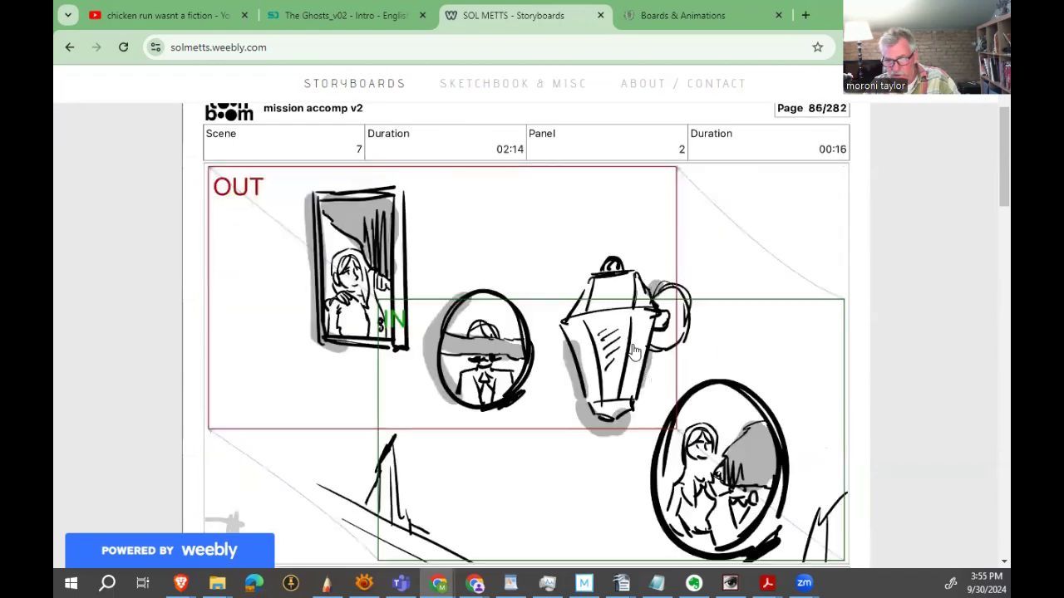
- Advance from the wall portraits to the foreground boy with his friend by the door on page 97
{"action": "key", "text": "Right"}
{"action": "key", "text": "Right"}
{"action": "key", "text": "Right"}
{"action": "key", "text": "Right"}
{"action": "key", "text": "Right"}
{"action": "key", "text": "Right"}
{"action": "key", "text": "Right"}
{"action": "key", "text": "Right"}
{"action": "key", "text": "Right"}
{"action": "key", "text": "Right"}
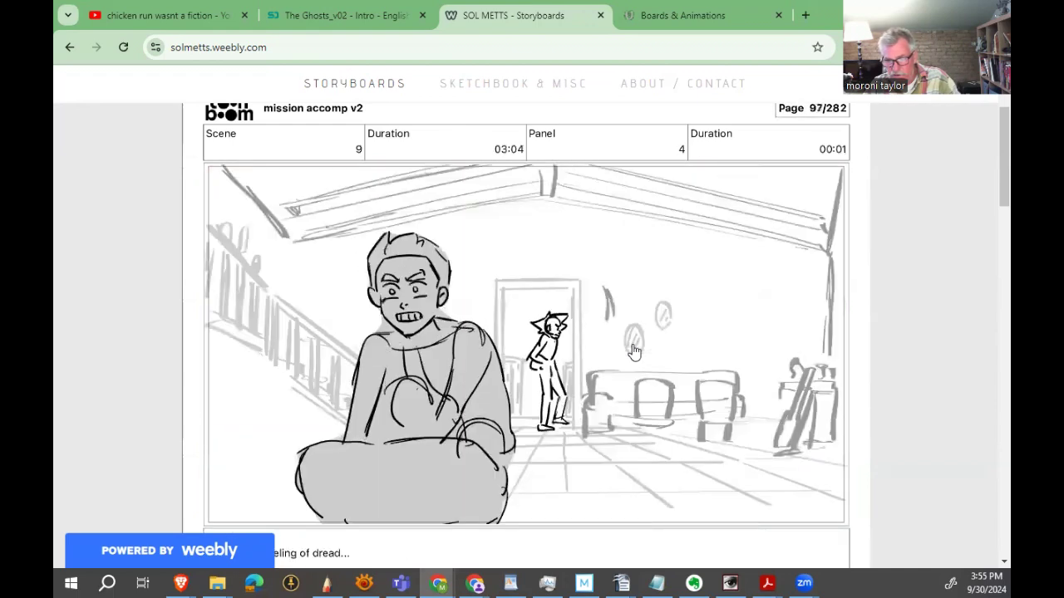
- Advance through scene 9 to the friend leaping toward the sofa on page 104
{"action": "key", "text": "Right"}
{"action": "key", "text": "Right"}
{"action": "key", "text": "Right"}
{"action": "key", "text": "Right"}
{"action": "key", "text": "Right"}
{"action": "key", "text": "Right"}
{"action": "key", "text": "Right"}
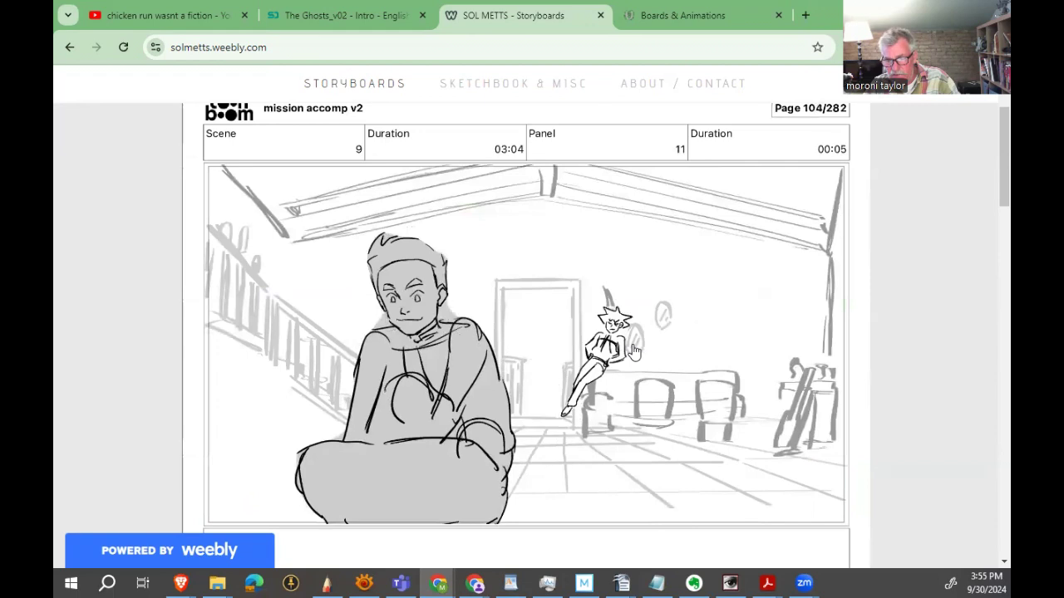
- Advance from the friend's leap to the boy raising both pistols on page 111
{"action": "key", "text": "Right"}
{"action": "key", "text": "Right"}
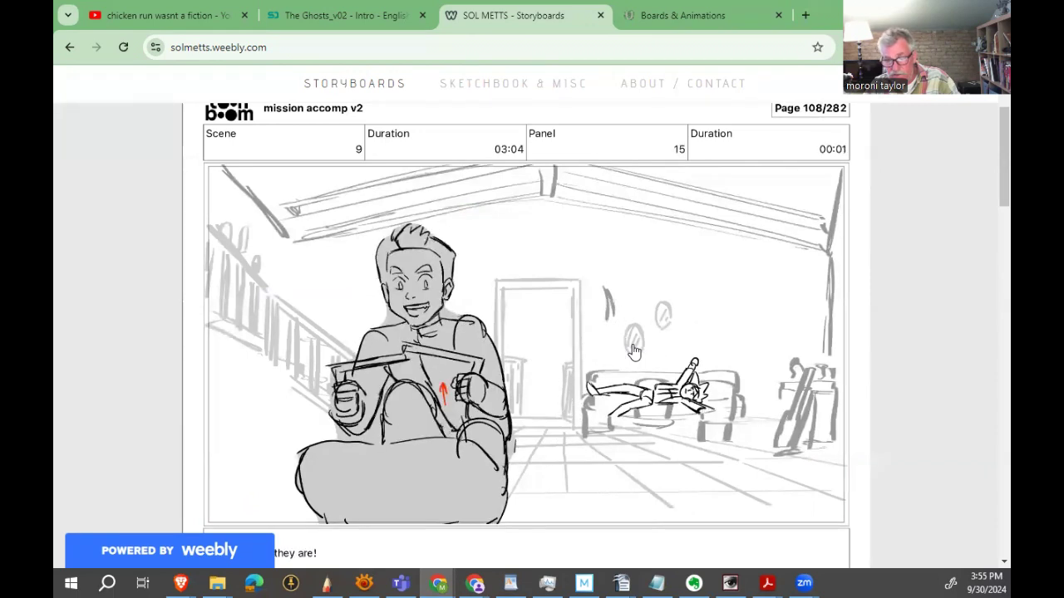
{"action": "key", "text": "Right"}
{"action": "key", "text": "Right"}
{"action": "key", "text": "Right"}
{"action": "key", "text": "Right"}
{"action": "key", "text": "Right"}
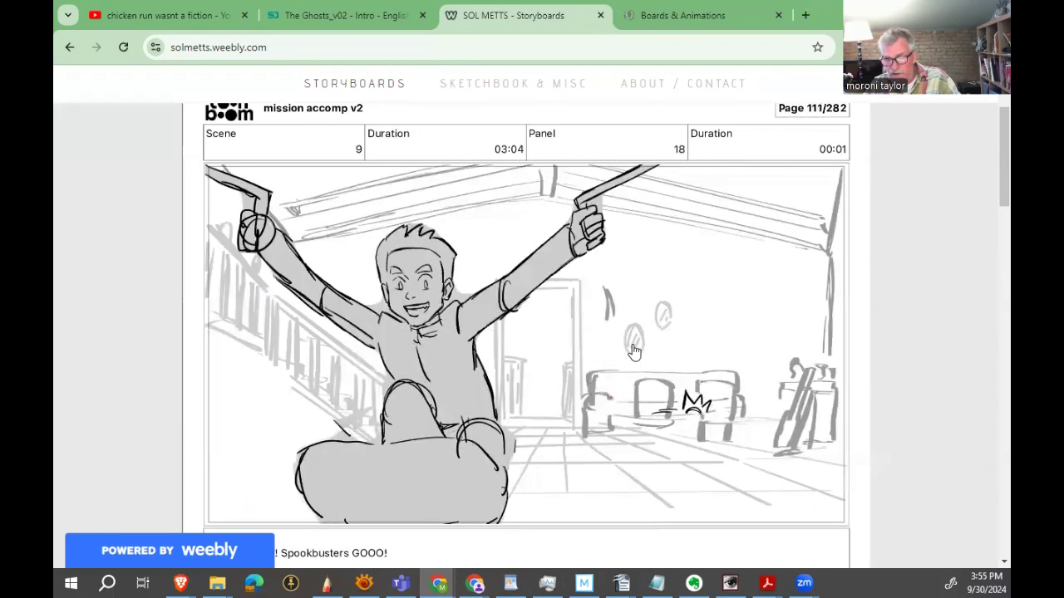
- Advance to the opening panel of scene 10, with the boy aiming a gun, on page 116
{"action": "key", "text": "Right"}
{"action": "key", "text": "Right"}
{"action": "key", "text": "Right"}
{"action": "key", "text": "Right"}
{"action": "key", "text": "Right"}
{"action": "key", "text": "Right"}
{"action": "key", "text": "Right"}
{"action": "key", "text": "Right"}
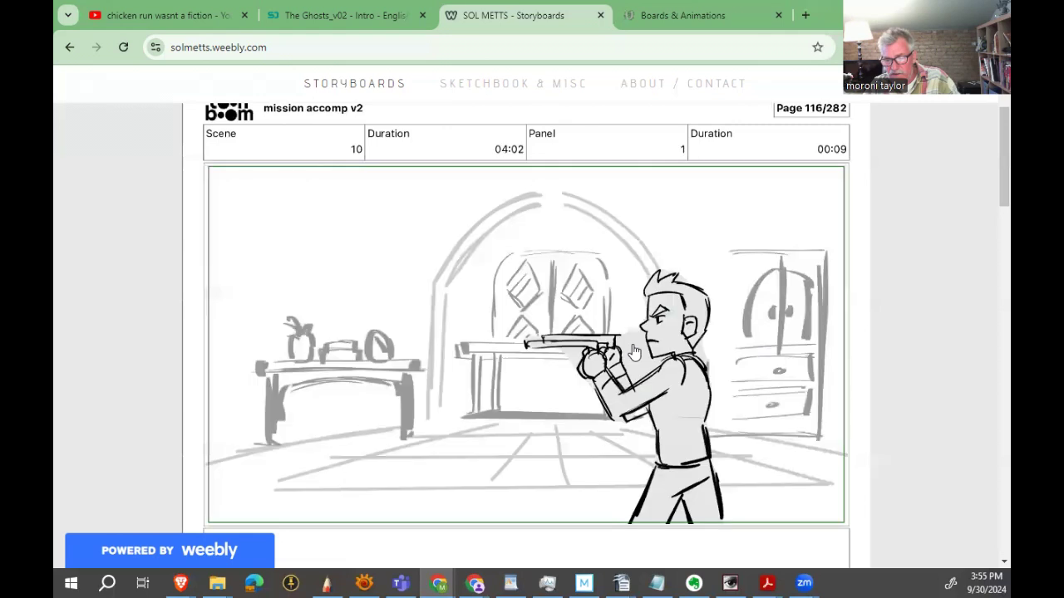
- Advance from the aiming pose to the tumbling figure beside the central table on page 127
{"action": "key", "text": "Right"}
{"action": "key", "text": "Right"}
{"action": "key", "text": "Right"}
{"action": "key", "text": "Right"}
{"action": "key", "text": "Right"}
{"action": "key", "text": "Right"}
{"action": "key", "text": "Right"}
{"action": "key", "text": "Right"}
{"action": "key", "text": "Right"}
{"action": "key", "text": "Right"}
{"action": "key", "text": "Right"}
{"action": "key", "text": "Right"}
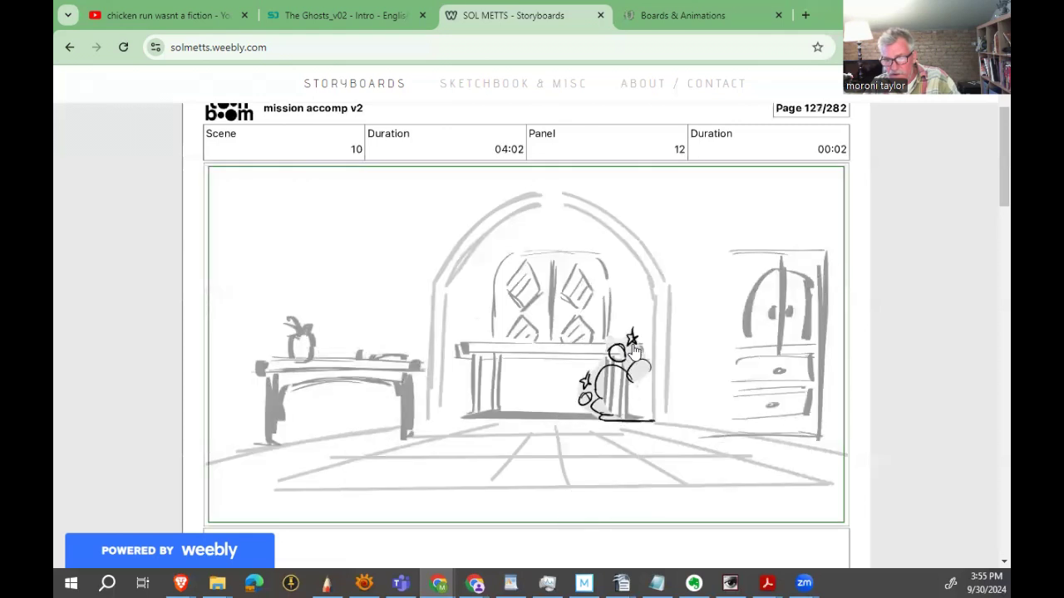
- Advance from the tumbling figure to the reclining friend wearing headphones on page 138
{"action": "key", "text": "Right"}
{"action": "key", "text": "Right"}
{"action": "key", "text": "Right"}
{"action": "key", "text": "Right"}
{"action": "key", "text": "Right"}
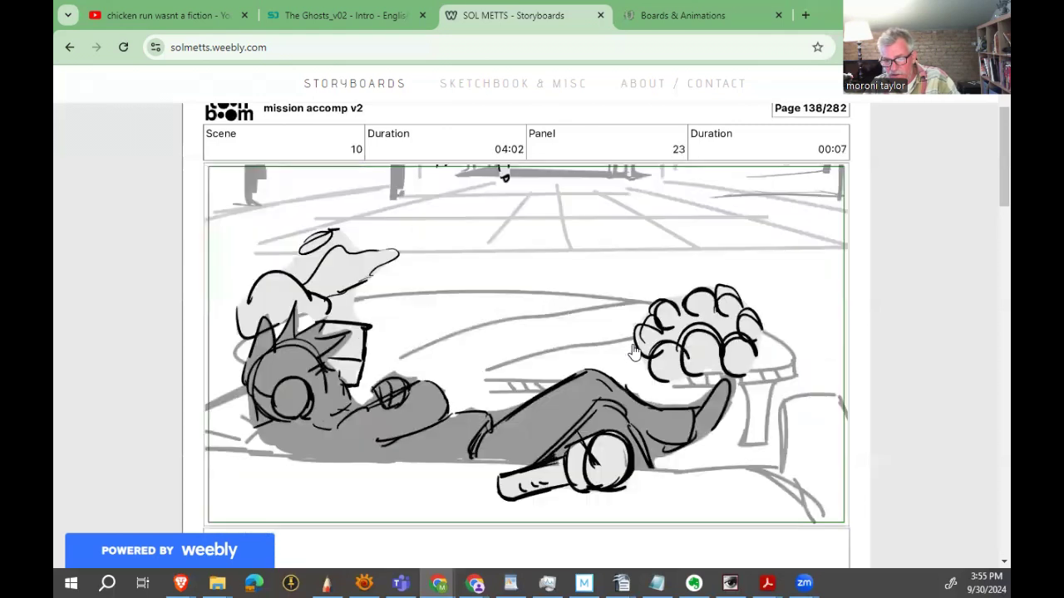
- Step back from the reclining friend to recheck the IN and OUT camera framing on page 135
{"action": "key", "text": "Left"}
{"action": "key", "text": "Left"}
{"action": "key", "text": "Left"}
{"action": "key", "text": "Left"}
{"action": "key", "text": "Right"}
{"action": "key", "text": "Right"}
{"action": "key", "text": "Right"}
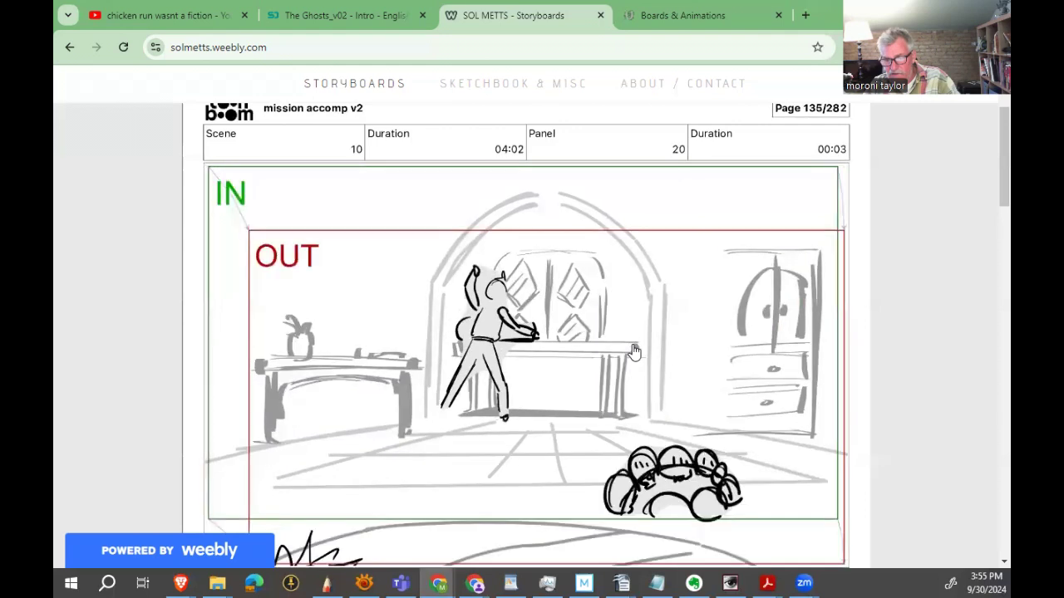
- Advance from the camera-move panel to the reclining friend shot, panel 25, on page 140
{"action": "key", "text": "Right"}
{"action": "key", "text": "Right"}
{"action": "key", "text": "Right"}
{"action": "key", "text": "Right"}
{"action": "key", "text": "Right"}
{"action": "key", "text": "Right"}
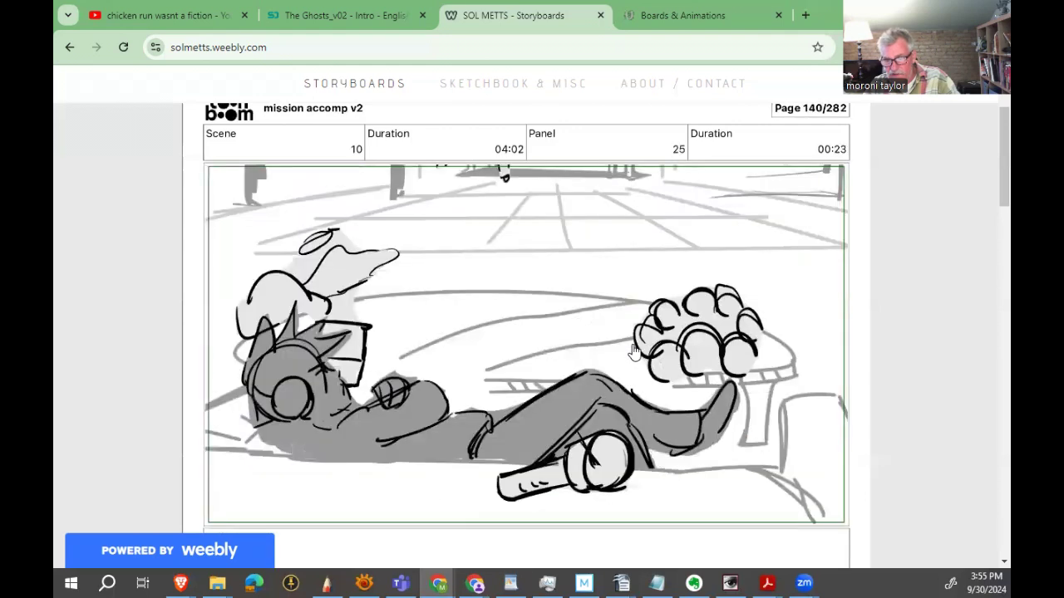
- Advance through scene 11's reclining close-up to the hand holding a photo over the letter board on page 149
{"action": "key", "text": "Right"}
{"action": "key", "text": "Right"}
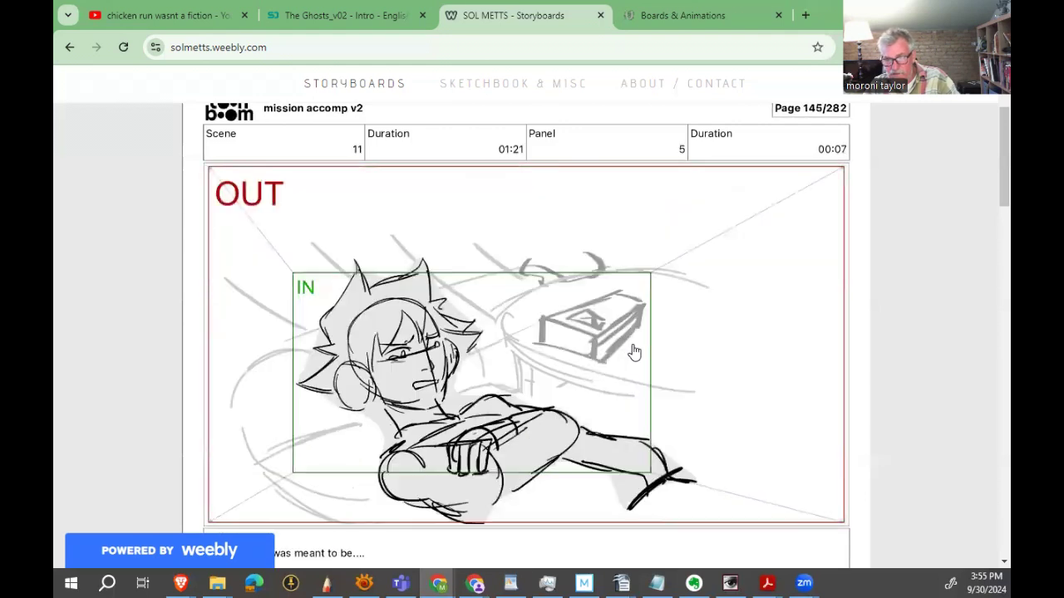
{"action": "key", "text": "Right"}
{"action": "key", "text": "Right"}
{"action": "key", "text": "Right"}
{"action": "key", "text": "Right"}
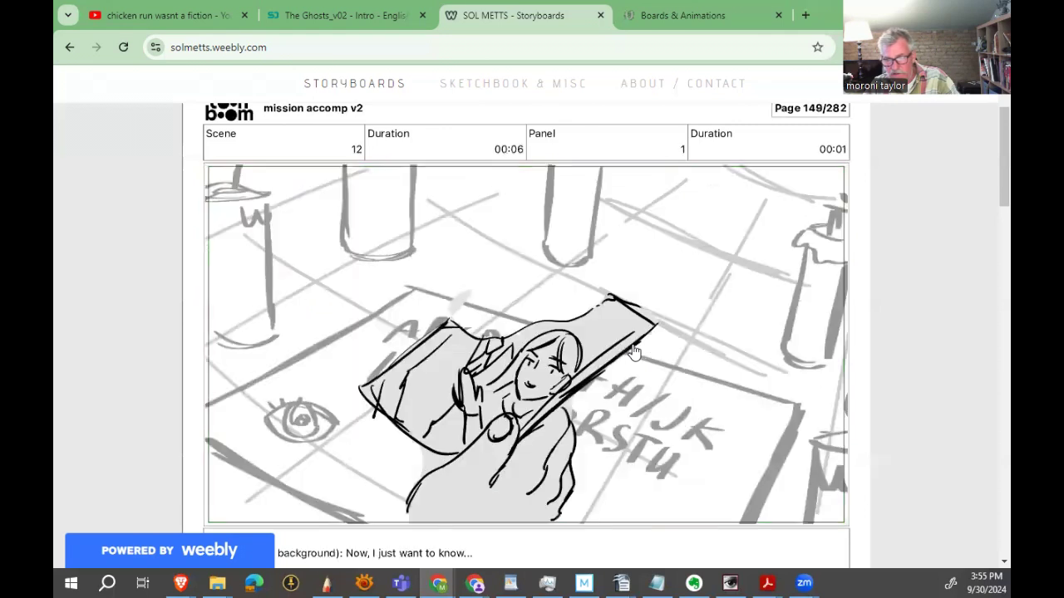
- Advance through scene 12 to the hand placing the photo on the letter board on page 152
{"action": "key", "text": "Right"}
{"action": "key", "text": "Right"}
{"action": "key", "text": "Right"}
{"action": "key", "text": "Right"}
{"action": "key", "text": "Right"}
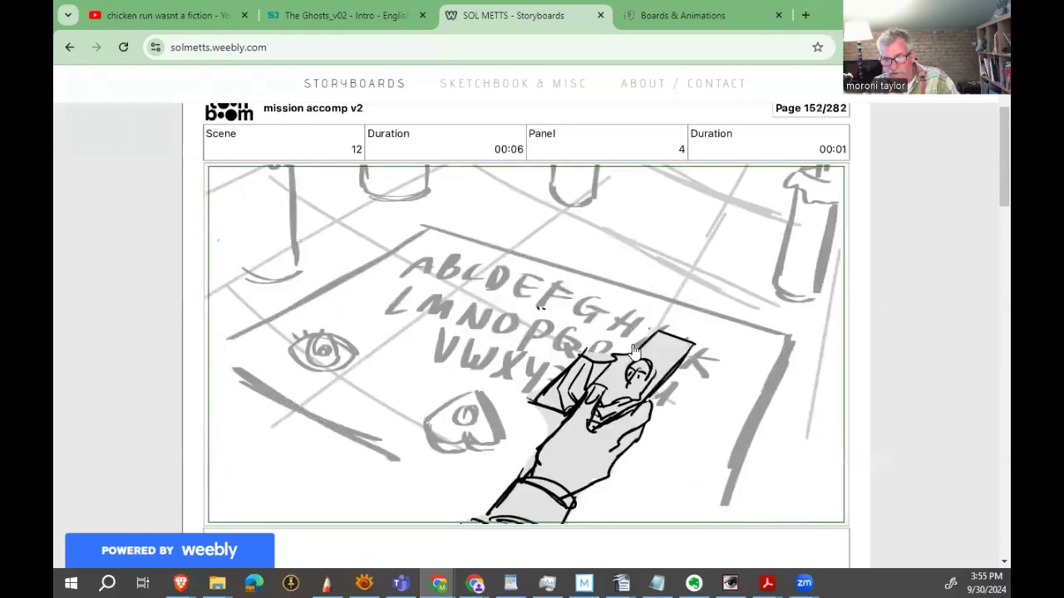
- Step back and forth between the letter-board close-up and scene 13's opening panels, reviewing the boy seated behind the candles
{"action": "key", "text": "Right"}
{"action": "key", "text": "Left"}
{"action": "key", "text": "Left"}
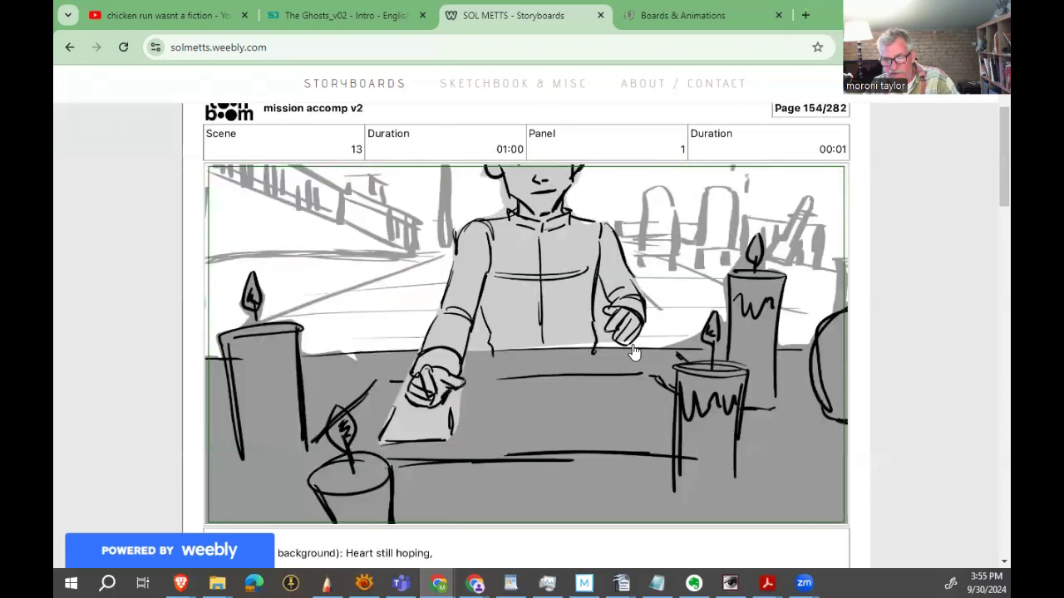
{"action": "key", "text": "Right"}
{"action": "key", "text": "Right"}
{"action": "key", "text": "Left"}
{"action": "key", "text": "Left"}
{"action": "key", "text": "Left"}
{"action": "key", "text": "Right"}
{"action": "key", "text": "Right"}
{"action": "key", "text": "Right"}
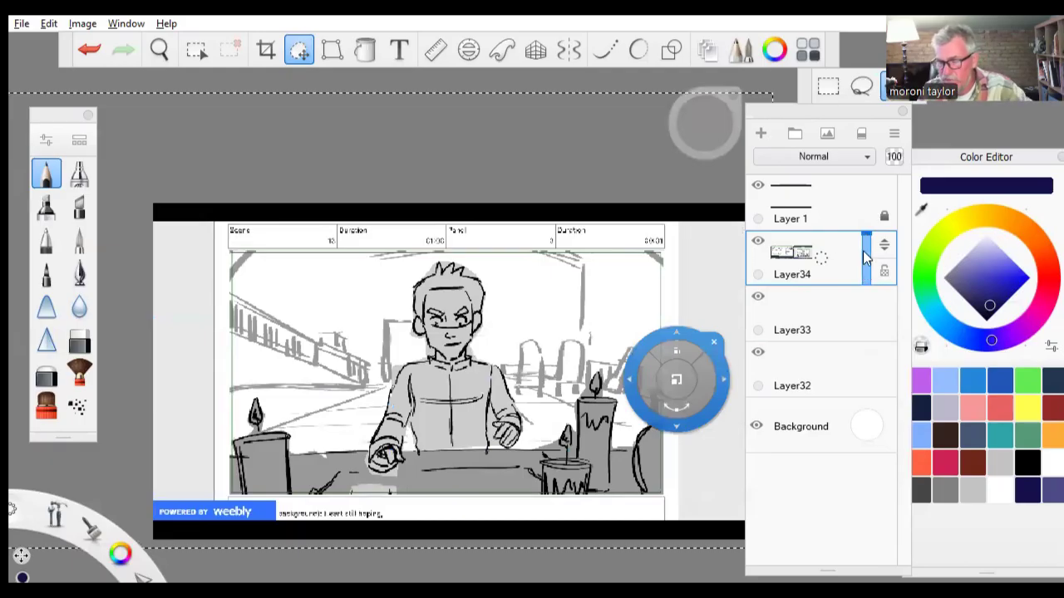
- In Autodesk SketchBook, fade the pasted scene 13 panel to 22% opacity and add a new sketch layer above it
{"action": "left_click_drag", "start_coordinate": [864, 265], "coordinate": [866, 274]}
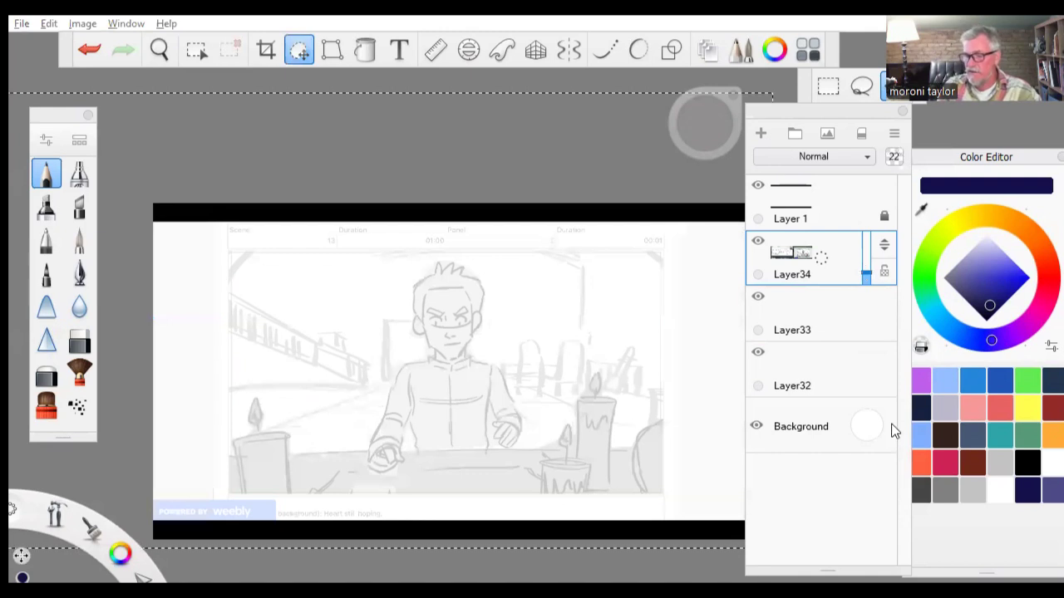
{"action": "left_click", "coordinate": [47, 178]}
{"action": "mouse_move", "coordinate": [214, 472]}
{"action": "left_mouse_down"}
{"action": "mouse_move", "coordinate": [223, 241]}
{"action": "mouse_move", "coordinate": [213, 474]}
{"action": "left_mouse_up"}
{"action": "key", "text": "ctrl+z"}
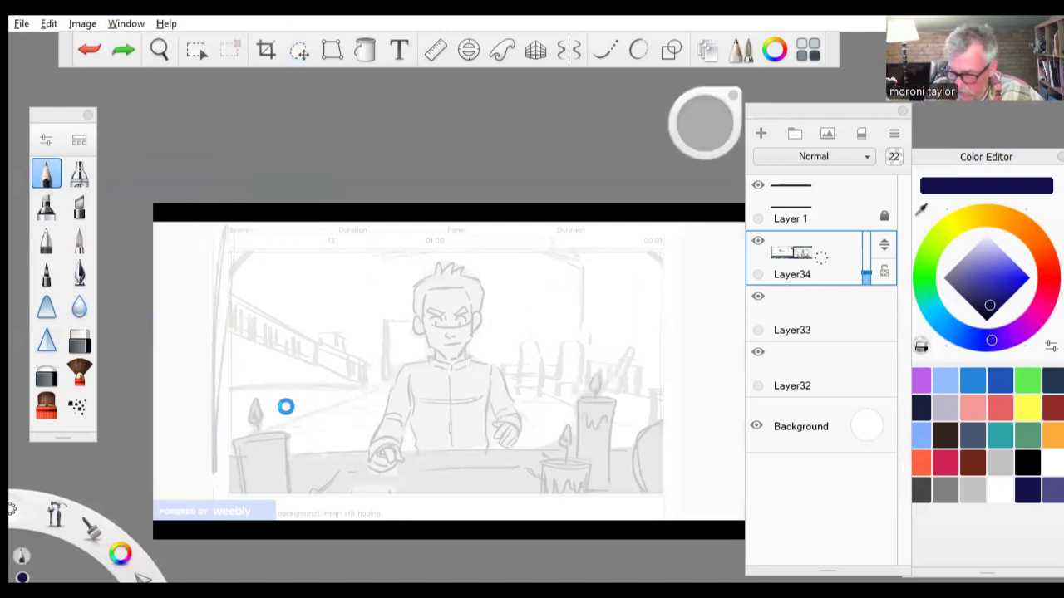
{"action": "left_click_drag", "start_coordinate": [812, 256], "coordinate": [816, 187]}
{"action": "key", "text": "ctrl+shift+n"}
- Sketch a tall foreground candle, a smaller candle beside it, the table edge and the flattened board in front of the boy
{"action": "mouse_move", "coordinate": [231, 223]}
{"action": "left_mouse_down"}
{"action": "mouse_move", "coordinate": [208, 481]}
{"action": "mouse_move", "coordinate": [289, 503]}
{"action": "left_mouse_up"}
{"action": "left_click_drag", "start_coordinate": [310, 341], "coordinate": [306, 449]}
{"action": "mouse_move", "coordinate": [307, 445]}
{"action": "left_mouse_down"}
{"action": "mouse_move", "coordinate": [325, 356]}
{"action": "mouse_move", "coordinate": [339, 462]}
{"action": "mouse_move", "coordinate": [714, 457]}
{"action": "left_mouse_up"}
{"action": "mouse_move", "coordinate": [423, 468]}
{"action": "left_mouse_down"}
{"action": "mouse_move", "coordinate": [466, 468]}
{"action": "mouse_move", "coordinate": [364, 482]}
{"action": "left_mouse_up"}
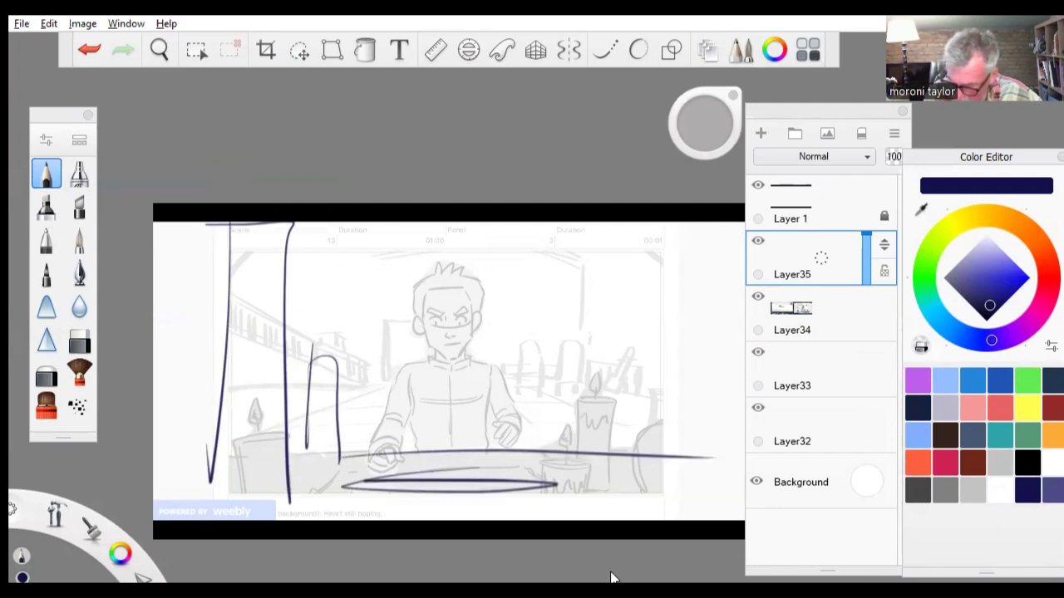
- Sketch three candles of increasing height on the opposite side of the boy, the largest one cropped by the frame edge
{"action": "left_click_drag", "start_coordinate": [611, 577], "coordinate": [404, 578]}
{"action": "left_click_drag", "start_coordinate": [348, 457], "coordinate": [350, 359]}
{"action": "mouse_move", "coordinate": [401, 475]}
{"action": "left_mouse_down"}
{"action": "mouse_move", "coordinate": [397, 314]}
{"action": "mouse_move", "coordinate": [445, 483]}
{"action": "left_mouse_up"}
{"action": "left_click_drag", "start_coordinate": [491, 249], "coordinate": [462, 520]}
{"action": "mouse_move", "coordinate": [462, 520]}
{"action": "left_mouse_down"}
{"action": "mouse_move", "coordinate": [490, 247]}
{"action": "mouse_move", "coordinate": [538, 237]}
{"action": "mouse_move", "coordinate": [513, 522]}
{"action": "left_mouse_up"}
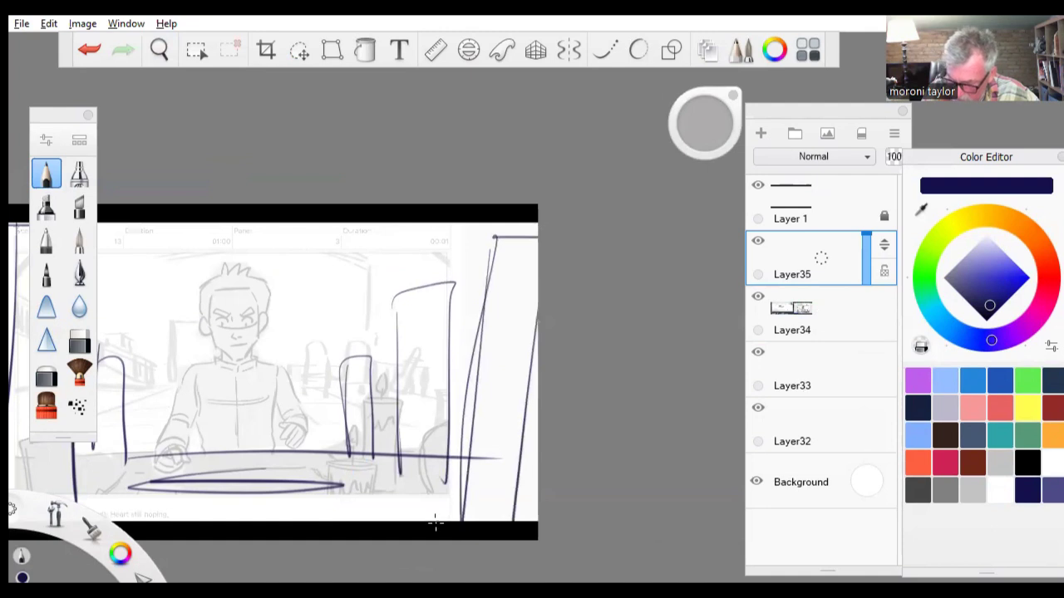
- Shade the candles and the foreground table with broad translucent dark blue strokes
{"action": "key", "text": "space"}
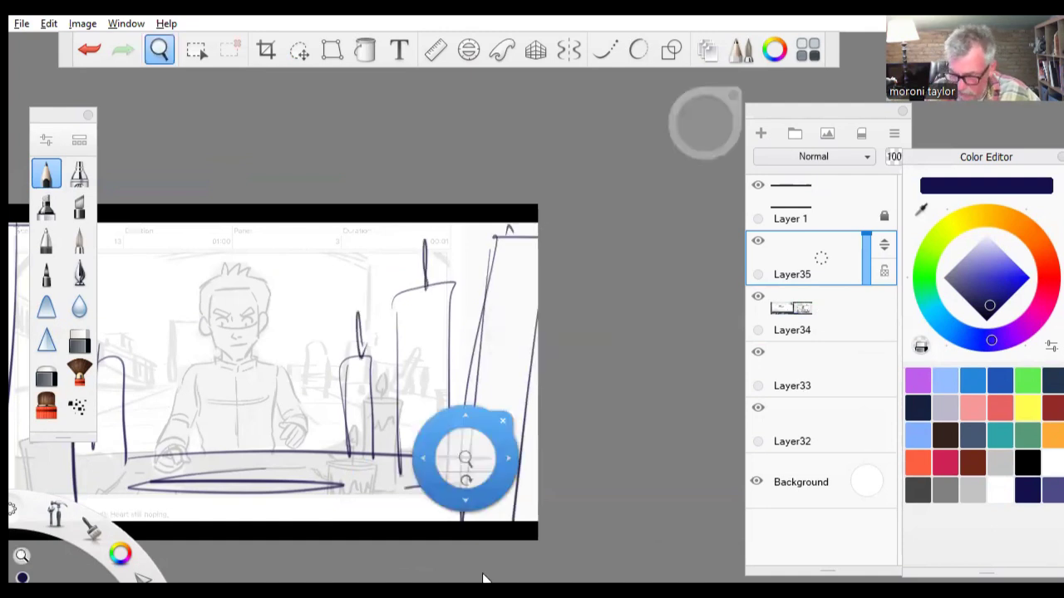
{"action": "left_click_drag", "start_coordinate": [483, 577], "coordinate": [758, 572]}
{"action": "left_click", "coordinate": [46, 405]}
{"action": "mouse_move", "coordinate": [313, 241]}
{"action": "left_mouse_down"}
{"action": "mouse_move", "coordinate": [278, 502]}
{"action": "mouse_move", "coordinate": [336, 502]}
{"action": "left_mouse_up"}
{"action": "left_click_drag", "start_coordinate": [385, 362], "coordinate": [385, 486]}
{"action": "key", "text": "space"}
{"action": "left_click_drag", "start_coordinate": [622, 563], "coordinate": [432, 555]}
{"action": "left_click_drag", "start_coordinate": [422, 363], "coordinate": [440, 457]}
{"action": "left_click_drag", "start_coordinate": [510, 294], "coordinate": [507, 482]}
{"action": "left_click_drag", "start_coordinate": [607, 238], "coordinate": [572, 502]}
{"action": "left_click_drag", "start_coordinate": [619, 283], "coordinate": [619, 395]}
{"action": "mouse_move", "coordinate": [179, 503]}
{"action": "left_mouse_down"}
{"action": "mouse_move", "coordinate": [619, 491]}
{"action": "mouse_move", "coordinate": [499, 499]}
{"action": "left_mouse_up"}
- Sketch the boy with a low oval head, a simple scowling face and both arms reaching down to the board
{"action": "left_click", "coordinate": [46, 173]}
{"action": "mouse_move", "coordinate": [321, 403]}
{"action": "left_mouse_down"}
{"action": "mouse_move", "coordinate": [349, 348]}
{"action": "mouse_move", "coordinate": [351, 357]}
{"action": "left_mouse_up"}
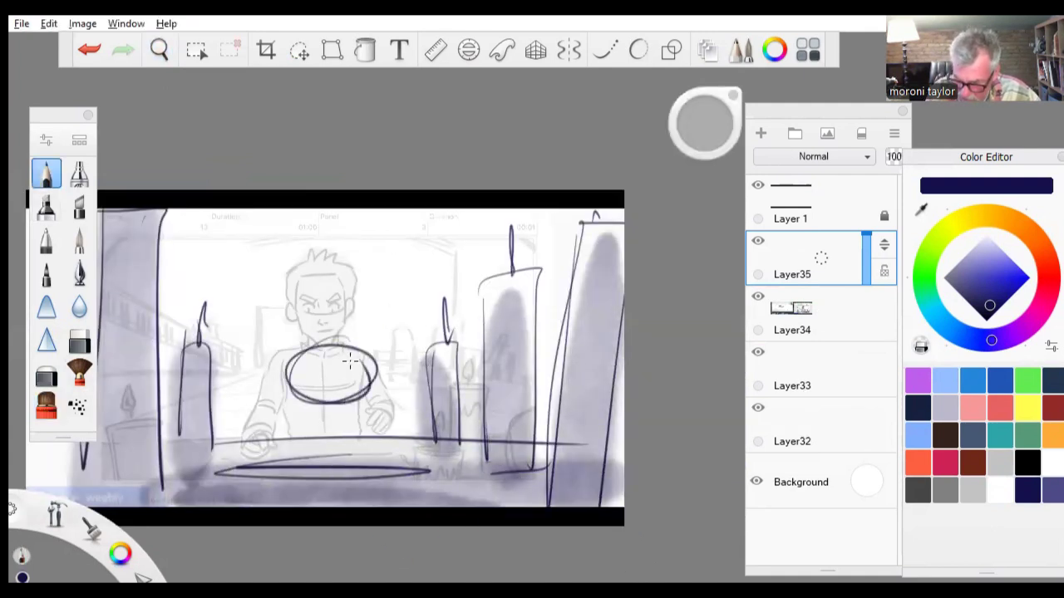
{"action": "key", "text": "ctrl+z"}
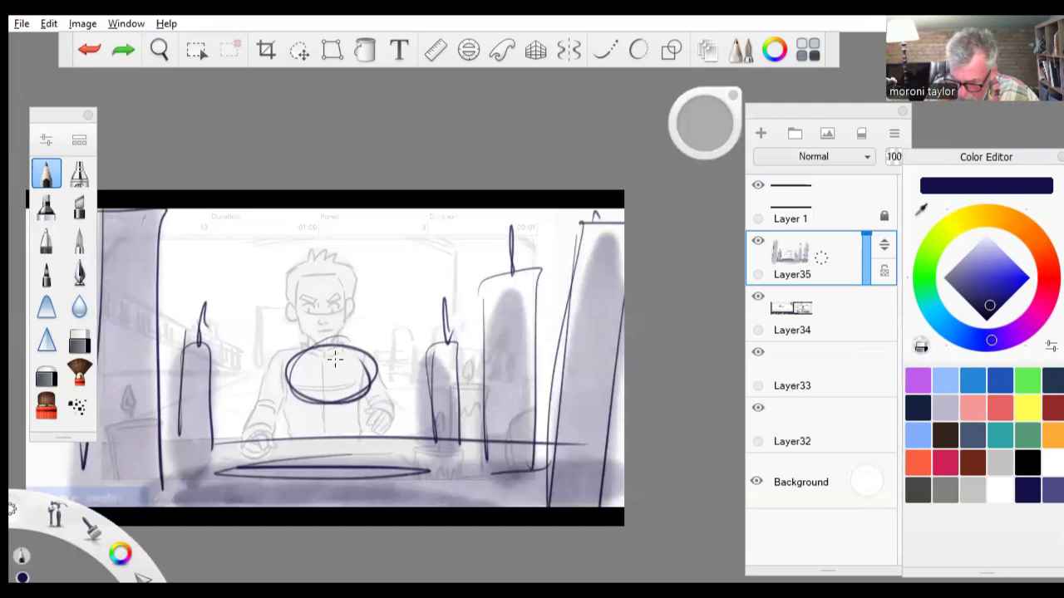
{"action": "left_click_drag", "start_coordinate": [320, 360], "coordinate": [327, 359]}
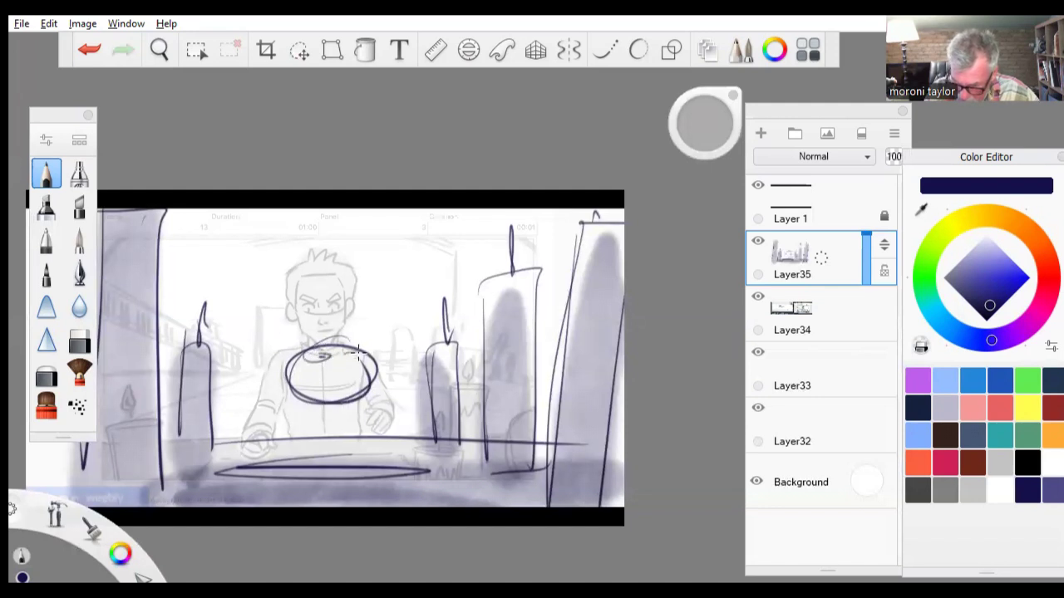
{"action": "key", "text": "ctrl+z"}
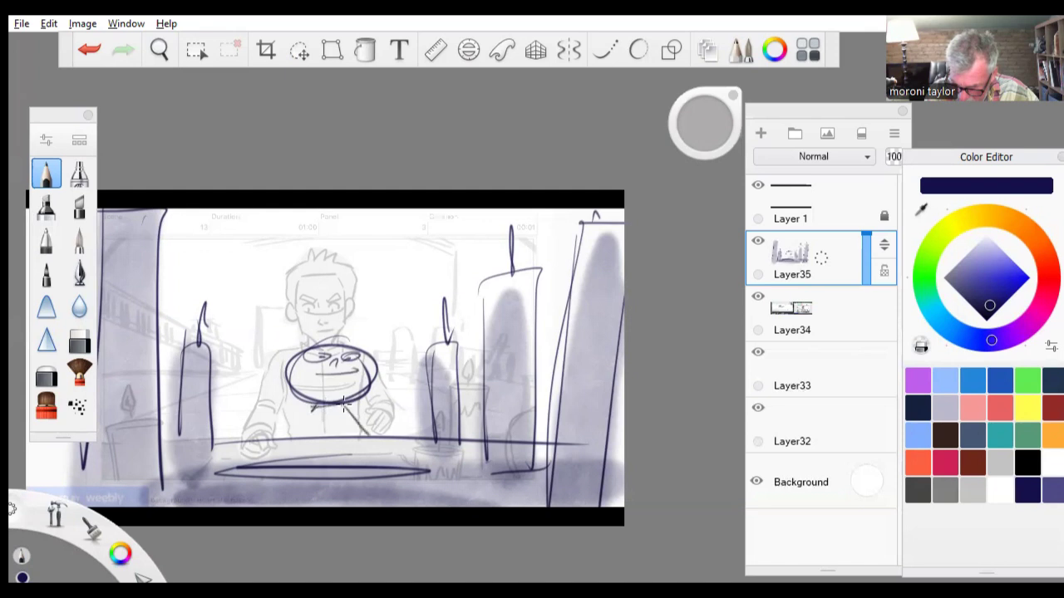
{"action": "mouse_move", "coordinate": [224, 457]}
{"action": "left_mouse_down"}
{"action": "mouse_move", "coordinate": [318, 413]}
{"action": "mouse_move", "coordinate": [415, 454]}
{"action": "left_mouse_up"}
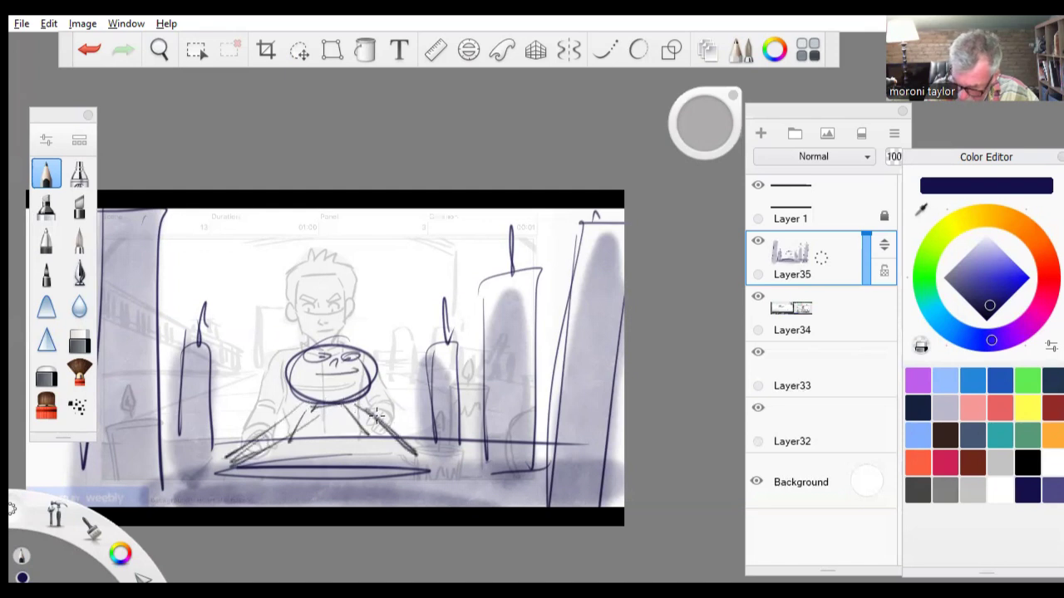
- Sketch light horizontal and converging ceiling lines in the space above the boy's head
{"action": "left_click_drag", "start_coordinate": [209, 240], "coordinate": [481, 238]}
{"action": "left_click_drag", "start_coordinate": [230, 275], "coordinate": [403, 273]}
{"action": "left_click_drag", "start_coordinate": [238, 309], "coordinate": [344, 306]}
{"action": "key", "text": "space"}
{"action": "left_click_drag", "start_coordinate": [549, 378], "coordinate": [524, 373]}
{"action": "key", "text": "space"}
{"action": "left_click_drag", "start_coordinate": [525, 465], "coordinate": [523, 462]}
{"action": "left_click_drag", "start_coordinate": [563, 515], "coordinate": [644, 451]}
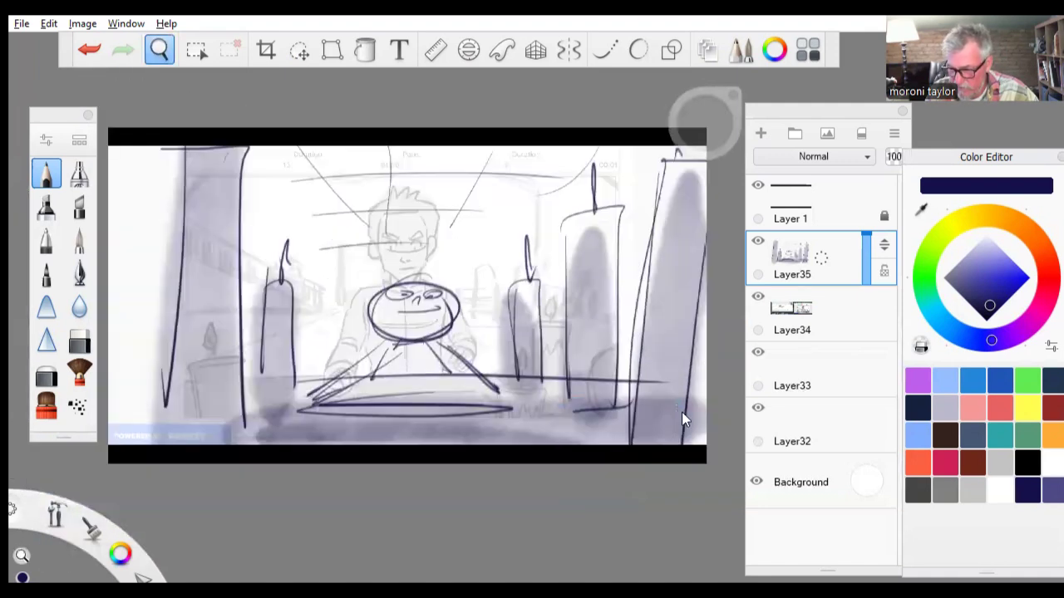
- Compare the new candle composition with the original panel by alternating the visibility of Layer35 and Layer34
{"action": "left_click", "coordinate": [758, 298]}
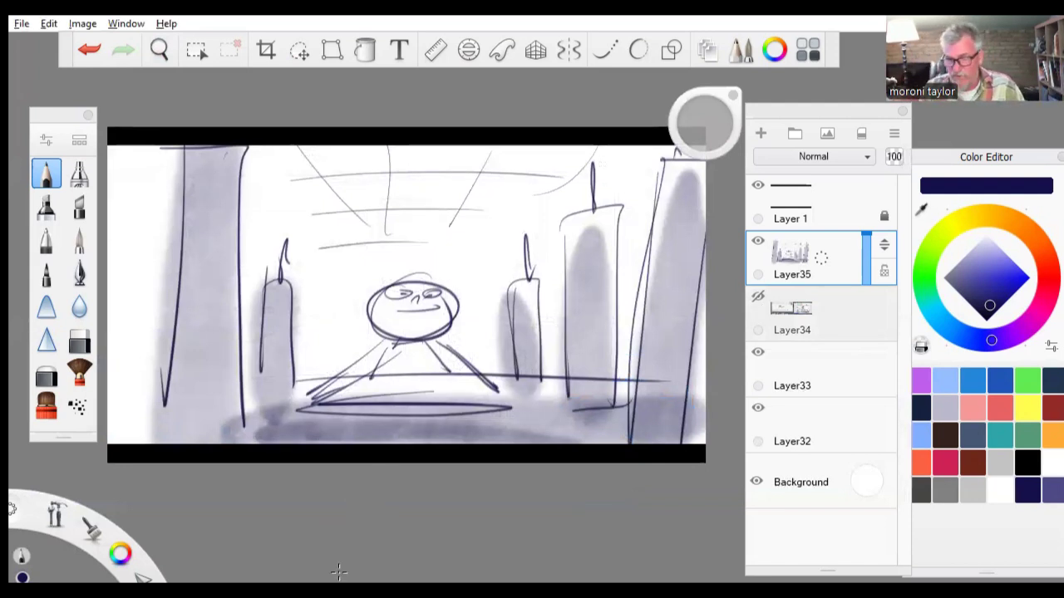
{"action": "left_click", "coordinate": [758, 242]}
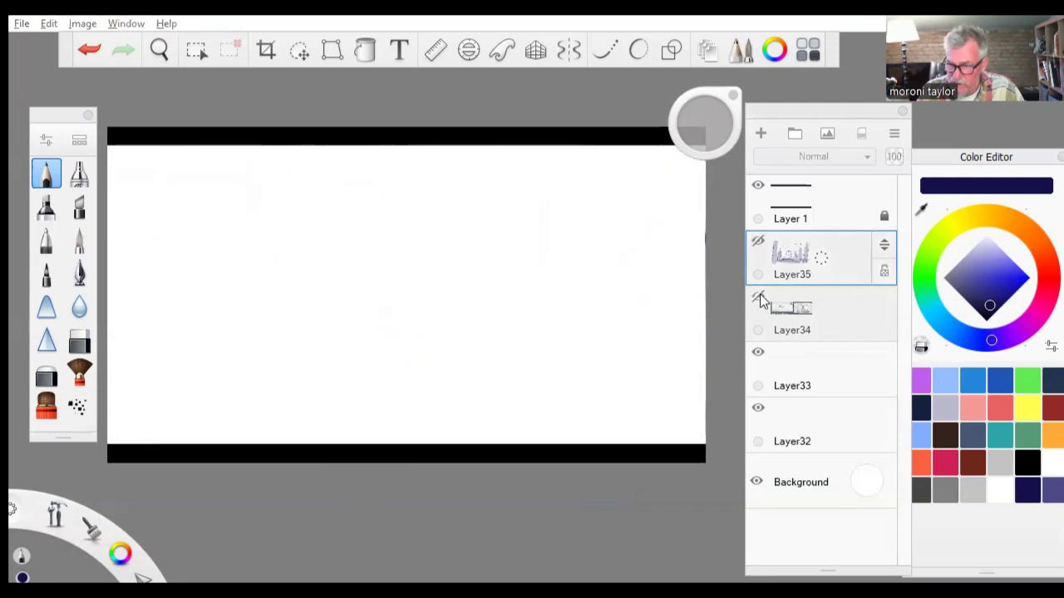
{"action": "left_click", "coordinate": [758, 297]}
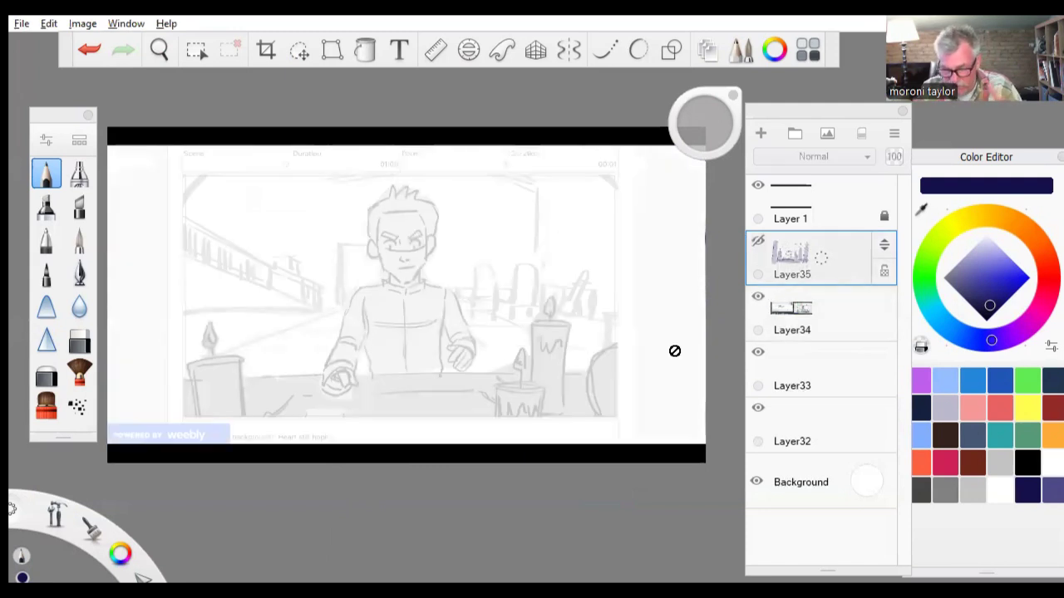
- Check scene 13 panel 5 on page 158 of the Chrome storyboard and return to SketchBook
{"action": "mouse_move", "coordinate": [654, 546]}
{"action": "left_click", "coordinate": [611, 552]}
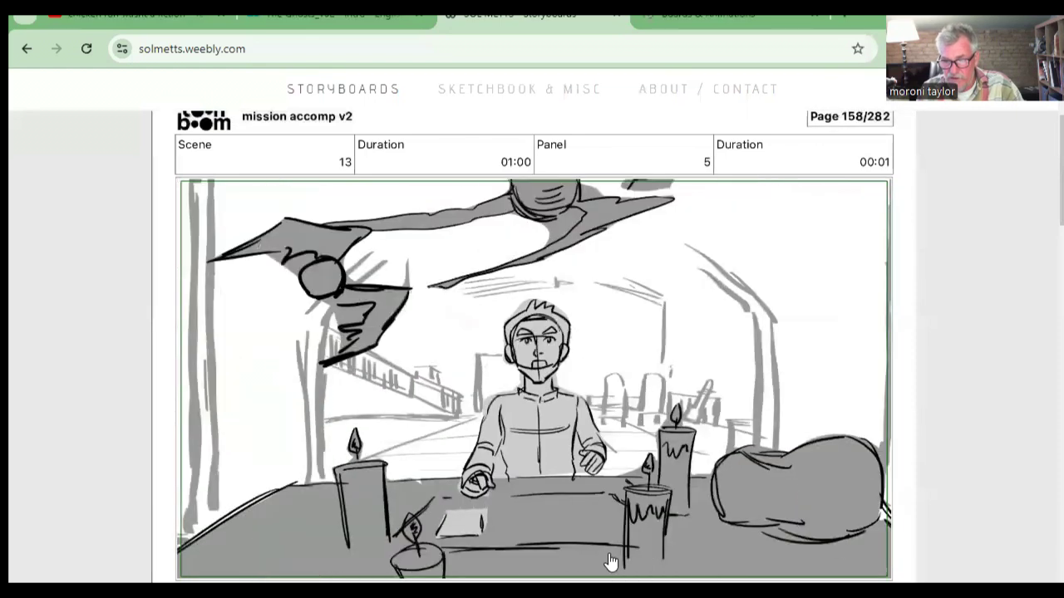
{"action": "left_click", "coordinate": [395, 590]}
{"action": "mouse_move", "coordinate": [354, 590]}
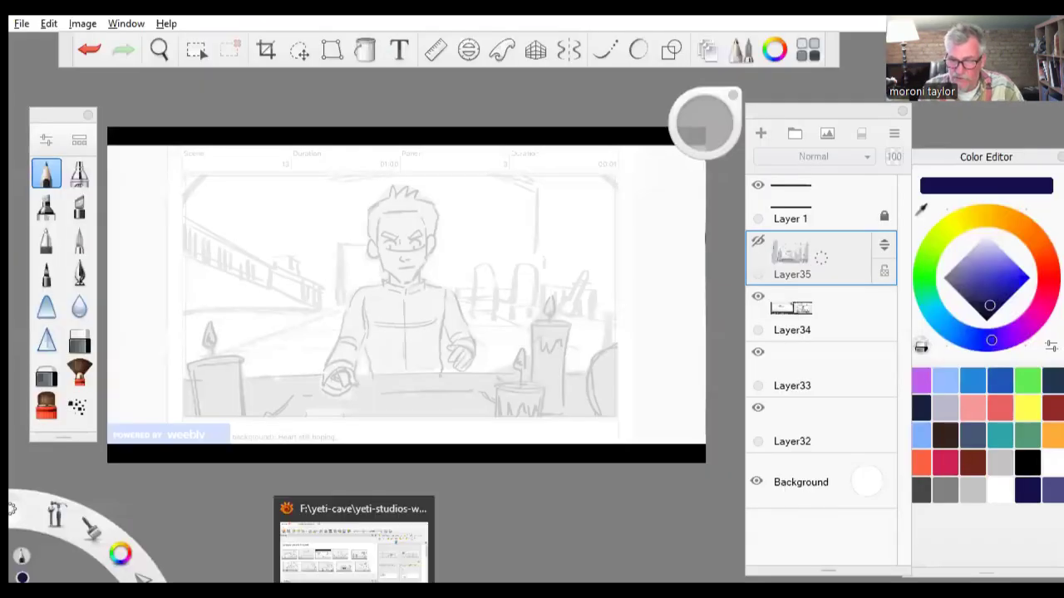
- Show the candle sketch on Layer35, hide the reference on Layer34, and shift the sketch down in the frame
{"action": "left_click", "coordinate": [758, 241]}
{"action": "left_click", "coordinate": [757, 297]}
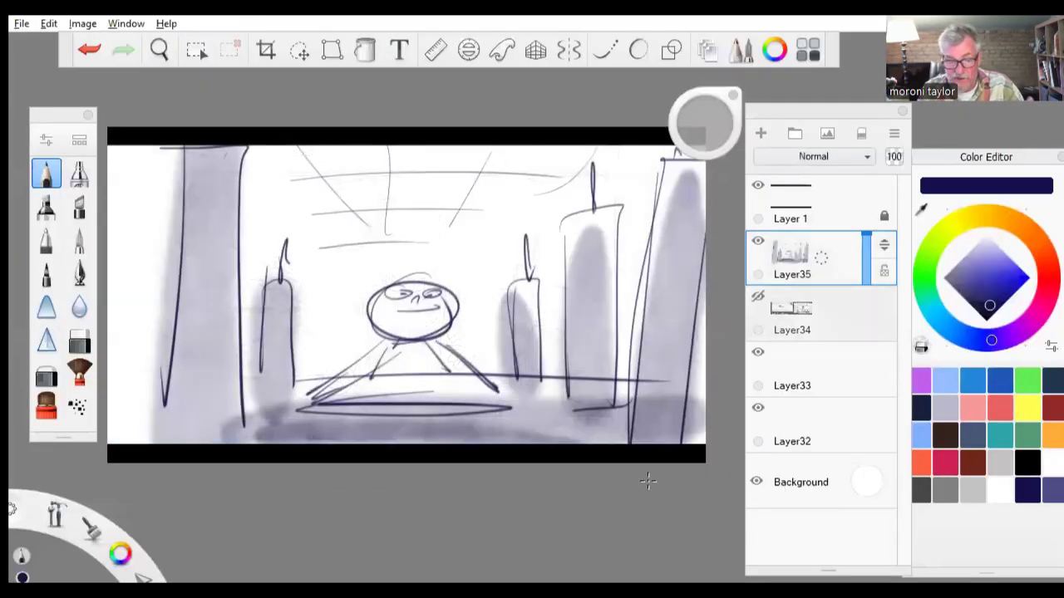
{"action": "left_click", "coordinate": [828, 256]}
{"action": "key", "text": "v"}
{"action": "left_click_drag", "start_coordinate": [582, 434], "coordinate": [593, 487]}
- Sketch a large looming oval head with an angry brow and slanted mouth above the lowered candle scene
{"action": "mouse_move", "coordinate": [379, 277]}
{"action": "left_mouse_down"}
{"action": "mouse_move", "coordinate": [482, 174]}
{"action": "mouse_move", "coordinate": [332, 274]}
{"action": "left_mouse_up"}
{"action": "left_click_drag", "start_coordinate": [357, 196], "coordinate": [432, 185]}
{"action": "left_click_drag", "start_coordinate": [390, 251], "coordinate": [420, 241]}
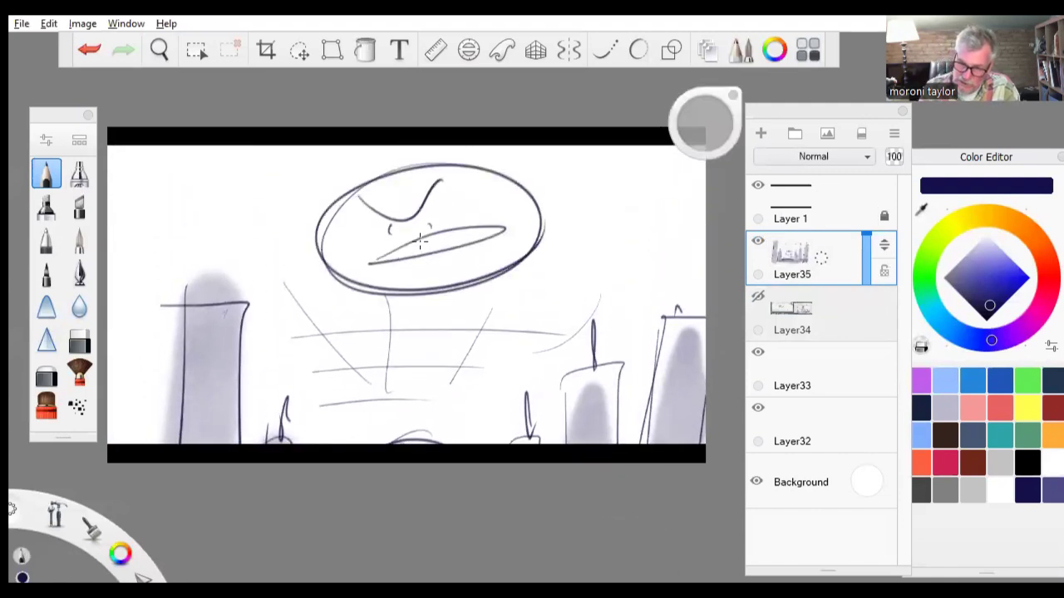
{"action": "left_click_drag", "start_coordinate": [562, 209], "coordinate": [615, 186]}
{"action": "left_click_drag", "start_coordinate": [342, 264], "coordinate": [332, 288]}
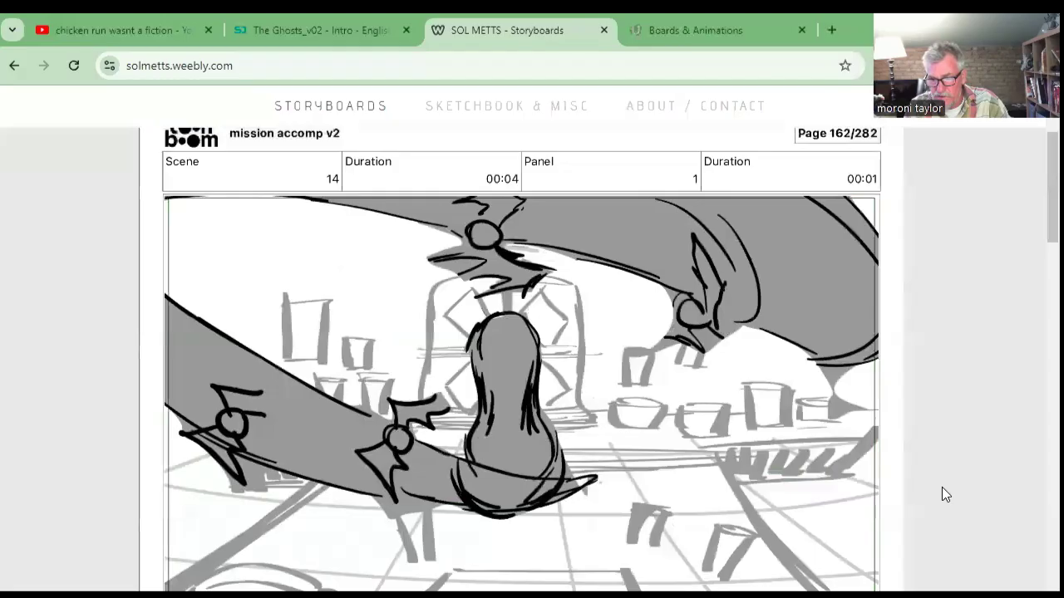
- In Chrome, advance from scene 14 on page 162 through the screaming long-haired figure to scene 15 panel 5 on page 169
{"action": "key", "text": "Right"}
{"action": "key", "text": "Right"}
{"action": "key", "text": "Right"}
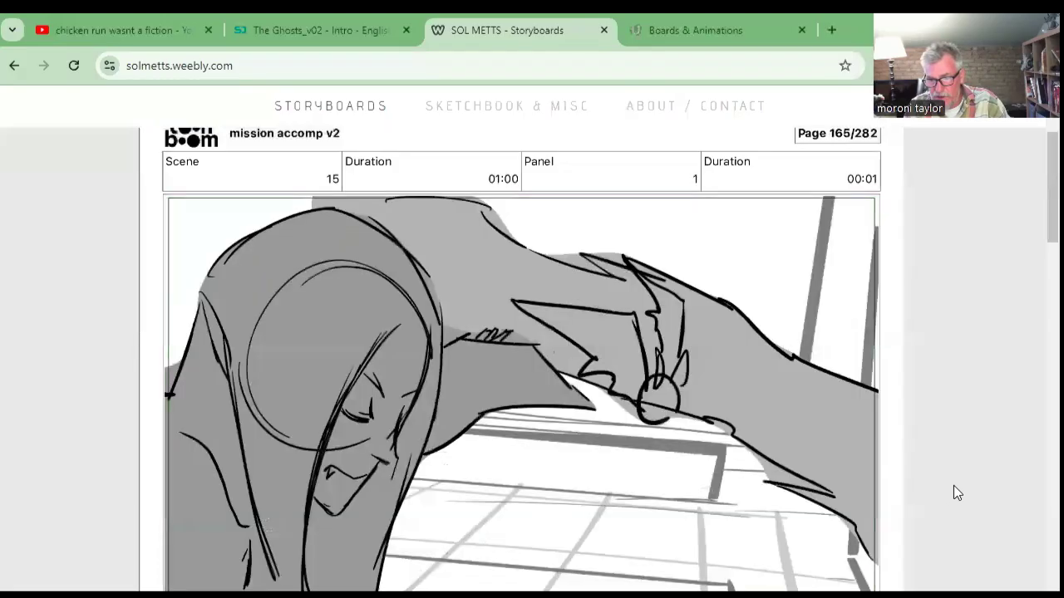
{"action": "key", "text": "Right"}
{"action": "key", "text": "Right"}
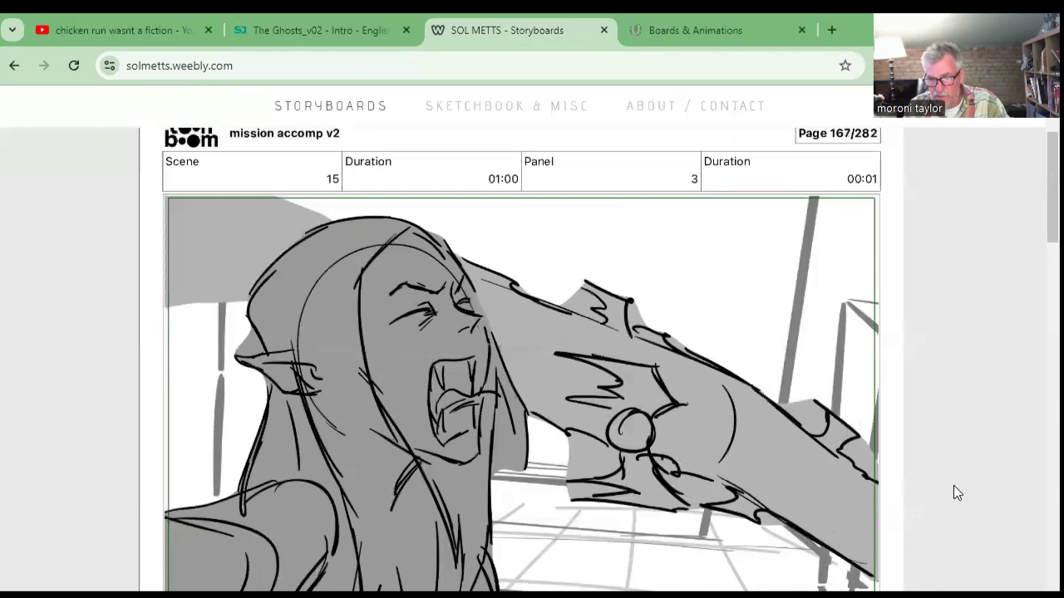
{"action": "key", "text": "Right"}
{"action": "key", "text": "Left"}
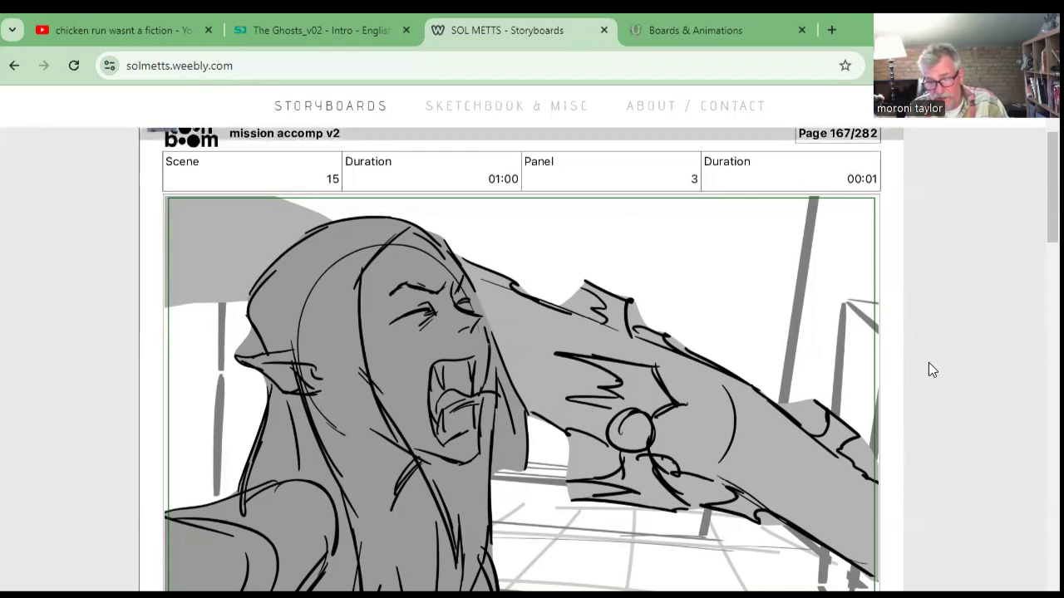
{"action": "key", "text": "Right"}
{"action": "key", "text": "Right"}
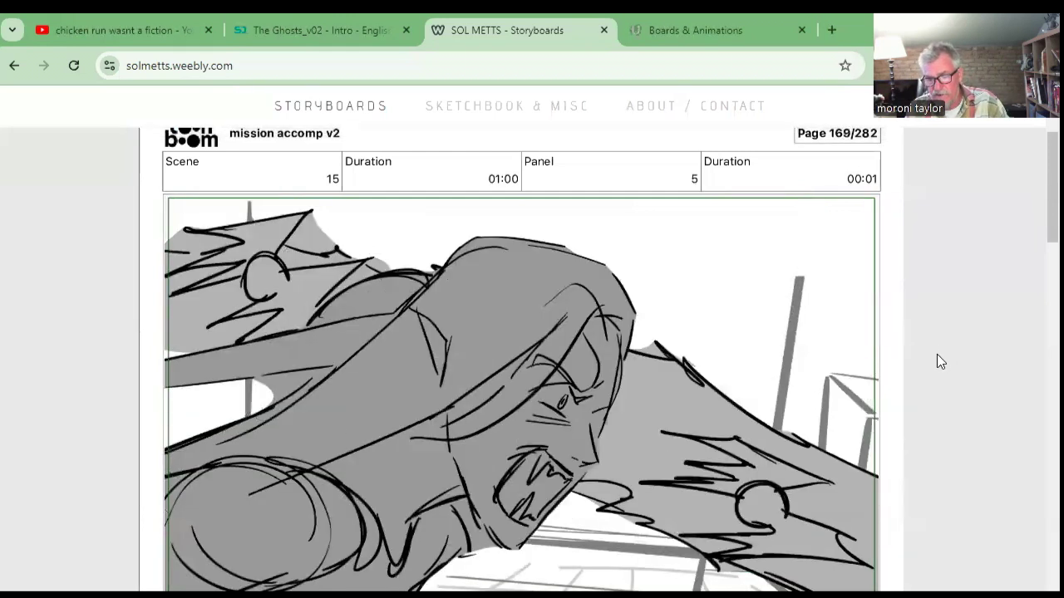
- Advance into scene 16, past the boy knocked backward, to panel 6 where the dark figure faces him
{"action": "key", "text": "Right"}
{"action": "key", "text": "Right"}
{"action": "key", "text": "Right"}
{"action": "key", "text": "Right"}
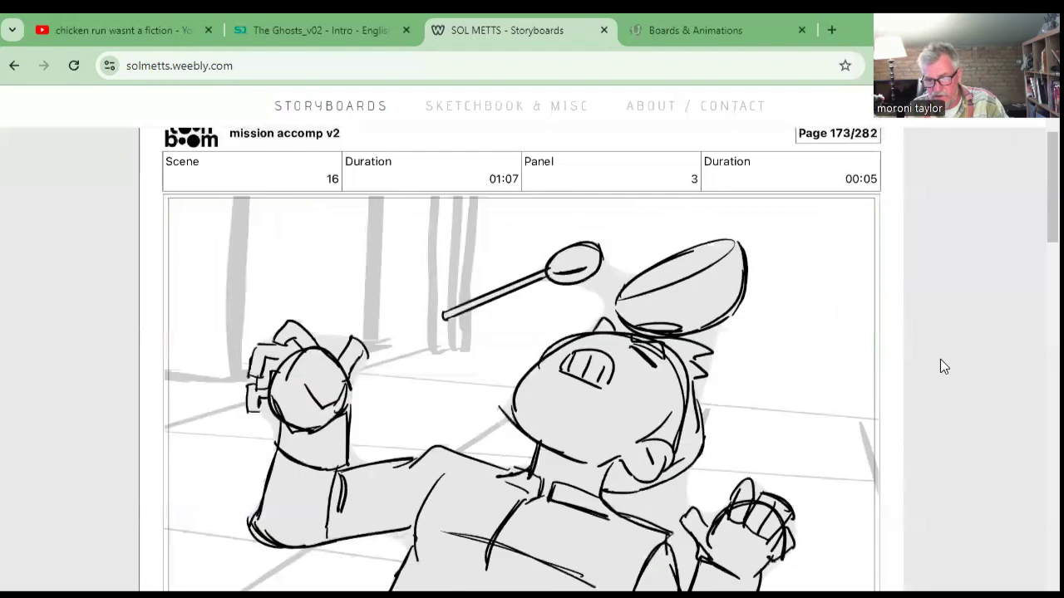
{"action": "key", "text": "Right"}
{"action": "key", "text": "Right"}
{"action": "key", "text": "Right"}
{"action": "key", "text": "Right"}
{"action": "key", "text": "Left"}
{"action": "key", "text": "Right"}
{"action": "key", "text": "Left"}
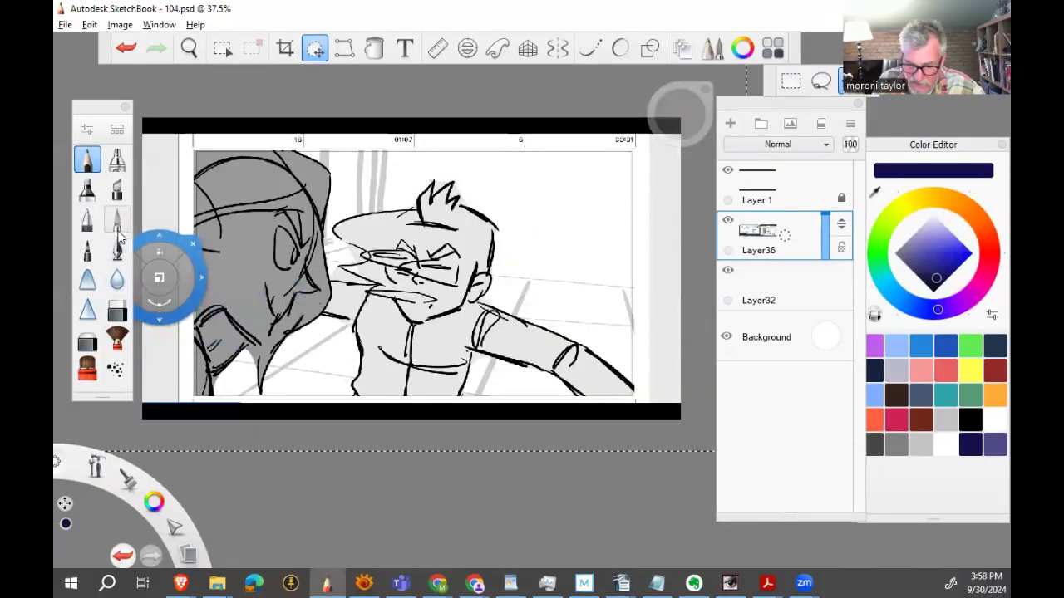
- In SketchBook, erase the dark figure's hair in front of its face and hatch dark blue strokes over its head
{"action": "left_click", "coordinate": [117, 310]}
{"action": "mouse_move", "coordinate": [326, 274]}
{"action": "left_mouse_down"}
{"action": "mouse_move", "coordinate": [333, 291]}
{"action": "mouse_move", "coordinate": [302, 306]}
{"action": "mouse_move", "coordinate": [263, 359]}
{"action": "mouse_move", "coordinate": [320, 322]}
{"action": "left_mouse_up"}
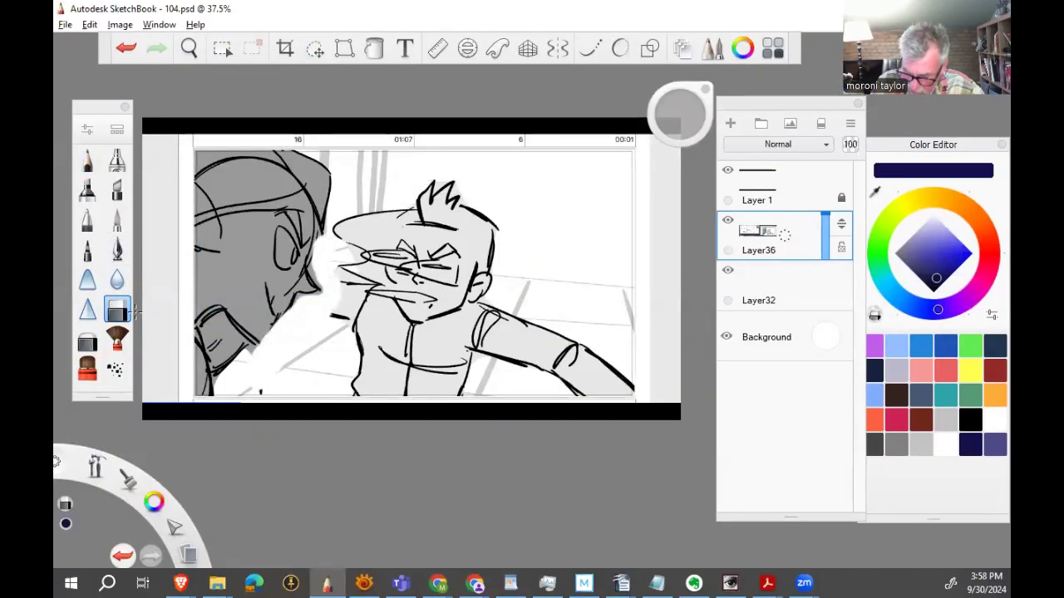
{"action": "left_click", "coordinate": [116, 219]}
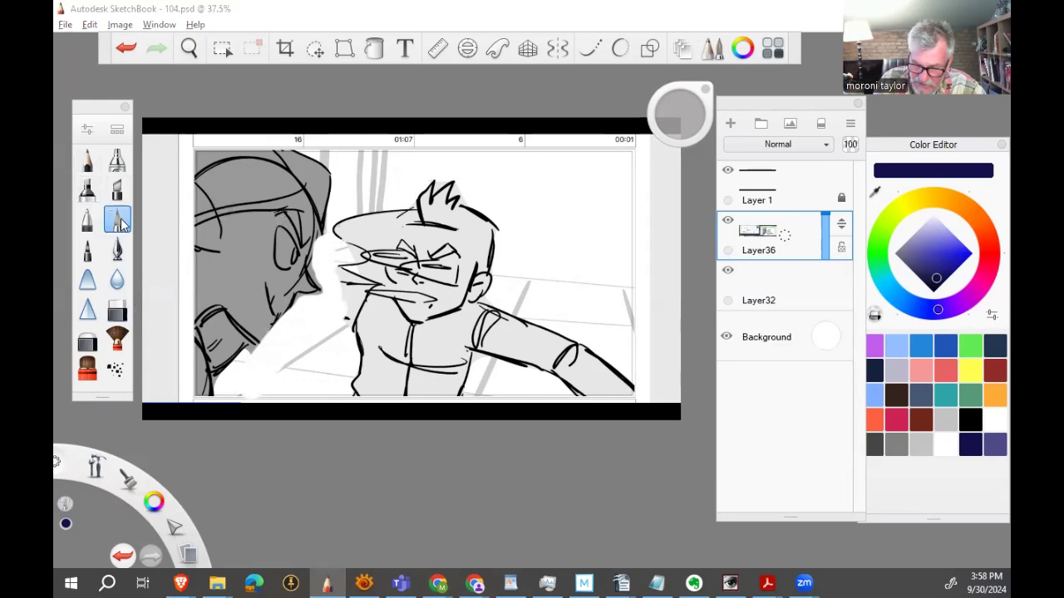
{"action": "left_click", "coordinate": [87, 159]}
{"action": "mouse_move", "coordinate": [283, 179]}
{"action": "left_mouse_down"}
{"action": "mouse_move", "coordinate": [218, 309]}
{"action": "mouse_move", "coordinate": [278, 175]}
{"action": "mouse_move", "coordinate": [256, 218]}
{"action": "mouse_move", "coordinate": [274, 150]}
{"action": "left_mouse_up"}
{"action": "left_click_drag", "start_coordinate": [274, 149], "coordinate": [189, 315]}
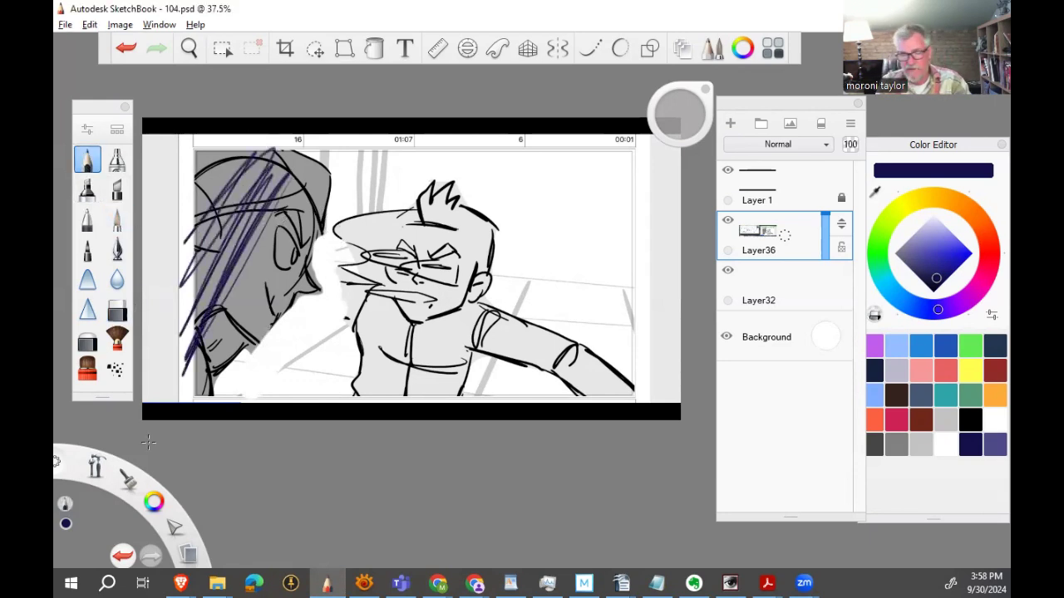
- Paint the dark figure's eye white and add a dark blue pupil looking toward the boy
{"action": "left_click", "coordinate": [994, 419]}
{"action": "left_click", "coordinate": [116, 218]}
{"action": "left_click_drag", "start_coordinate": [287, 237], "coordinate": [282, 241]}
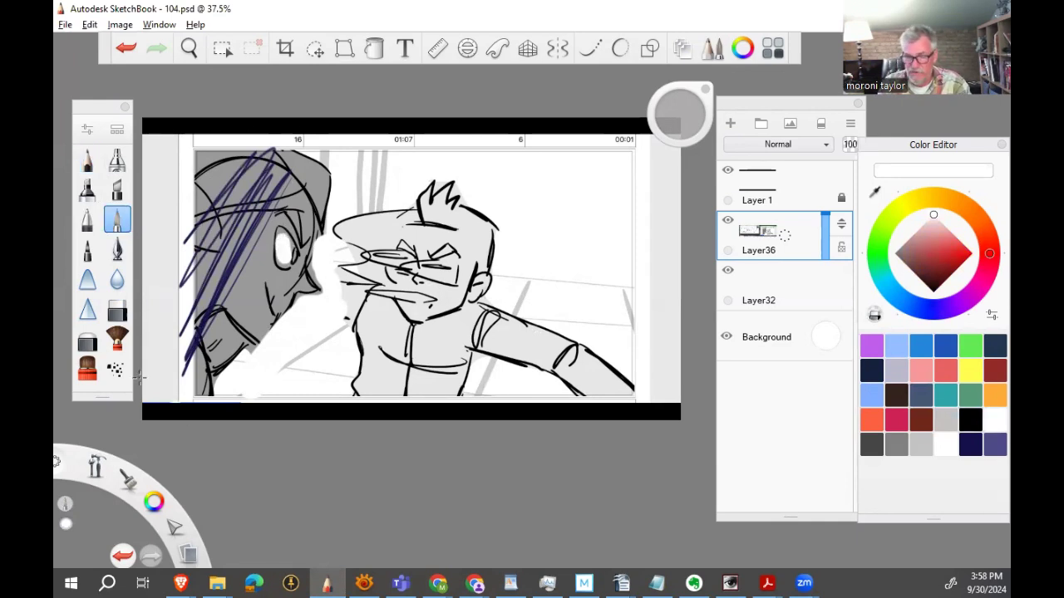
{"action": "left_click", "coordinate": [970, 445]}
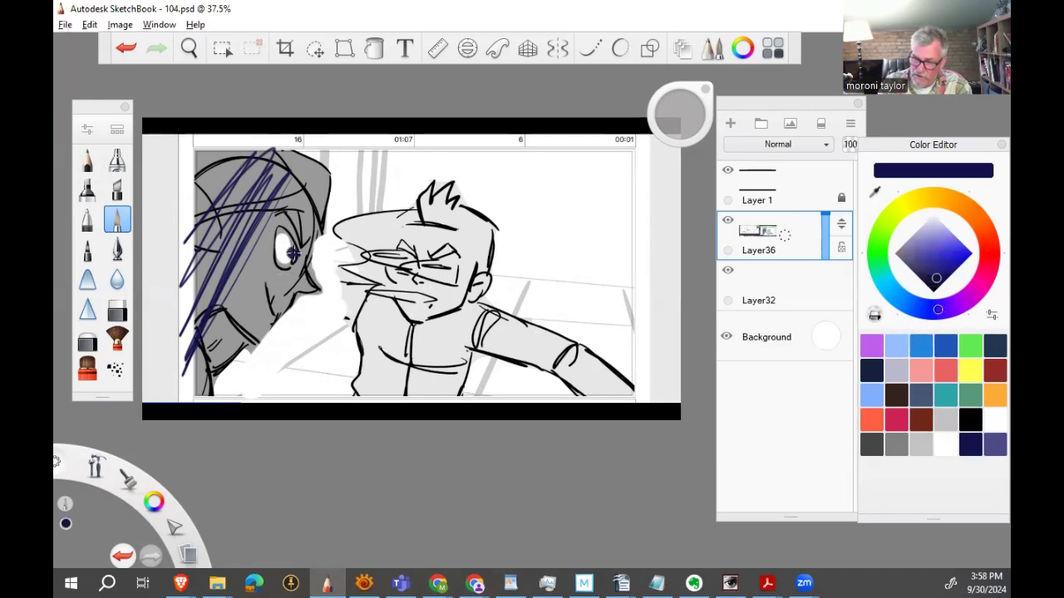
- Return to the mission accomp v2 storyboard in Chrome and step back from scene 28 panel 1 on page 256
{"action": "mouse_move", "coordinate": [438, 583]}
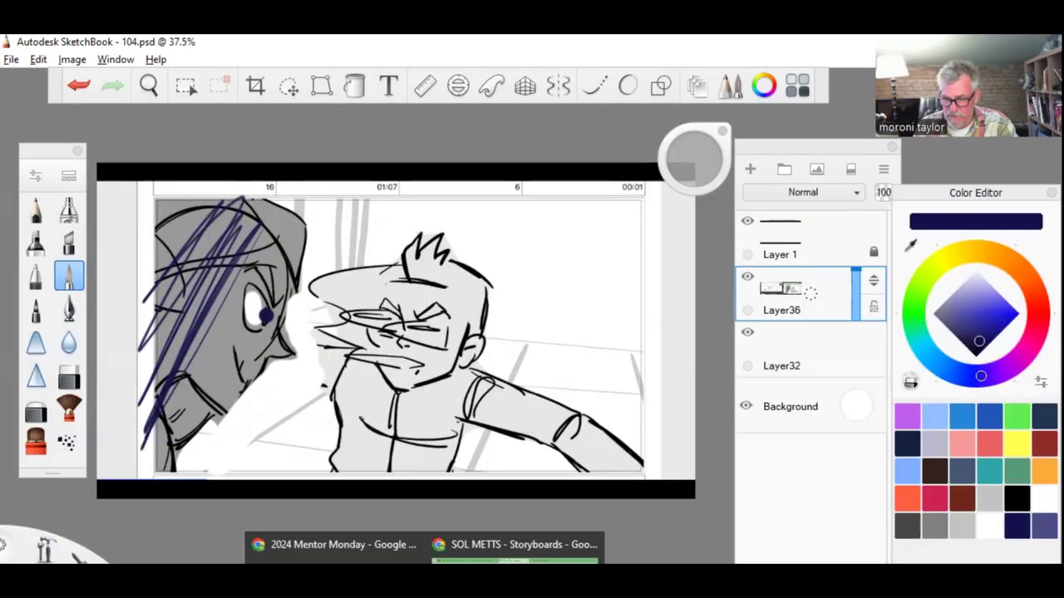
{"action": "left_click", "coordinate": [517, 507]}
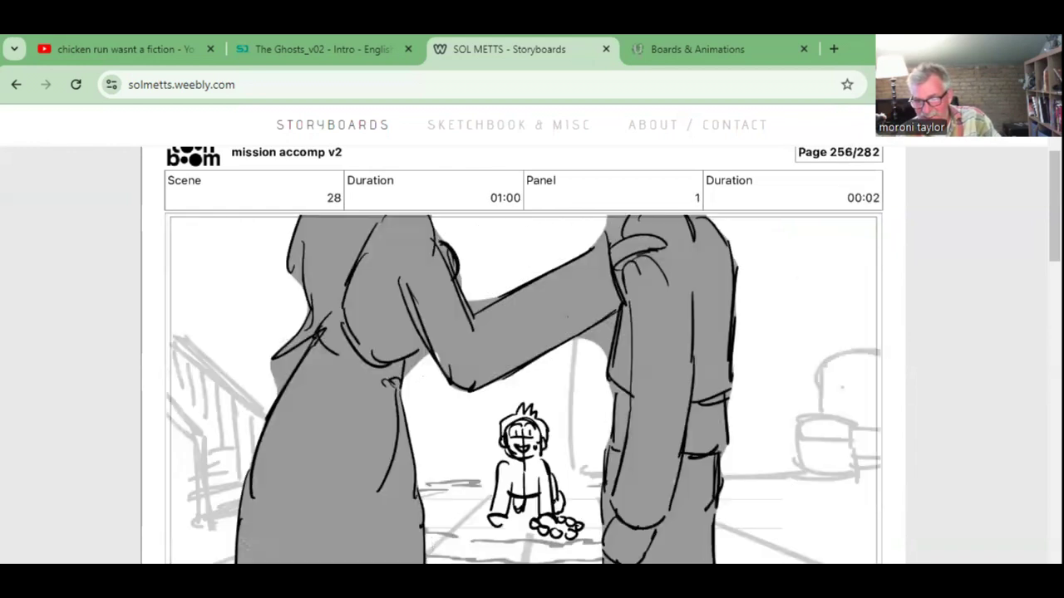
{"action": "key", "text": "Left"}
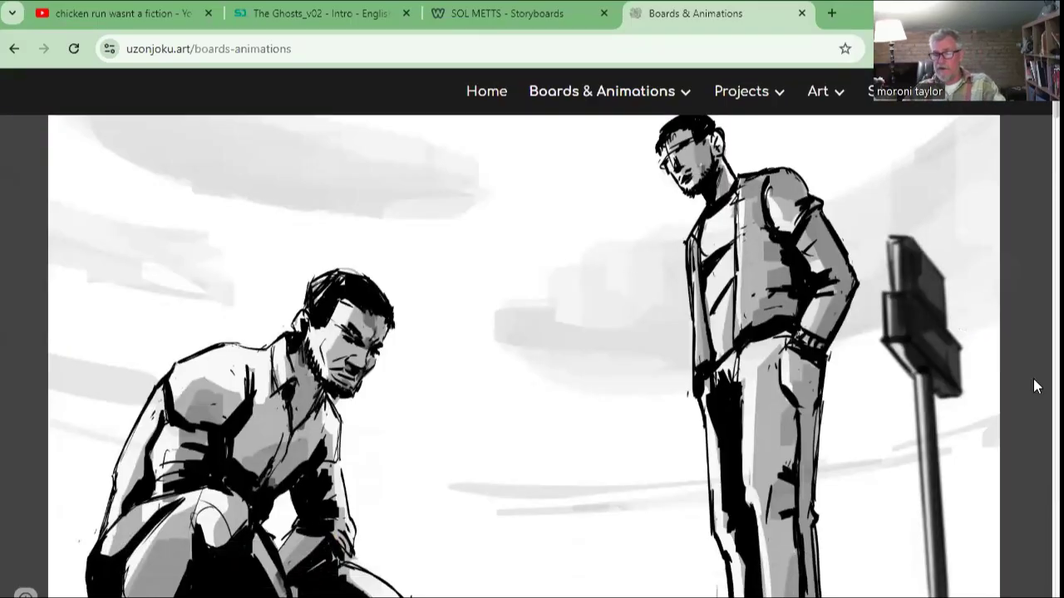
- Step through the grayscale sequence of a standing and a crouching man by the roadside, reviewing each board's composition
{"action": "mouse_move", "coordinate": [962, 367]}
{"action": "left_click", "coordinate": [969, 316]}
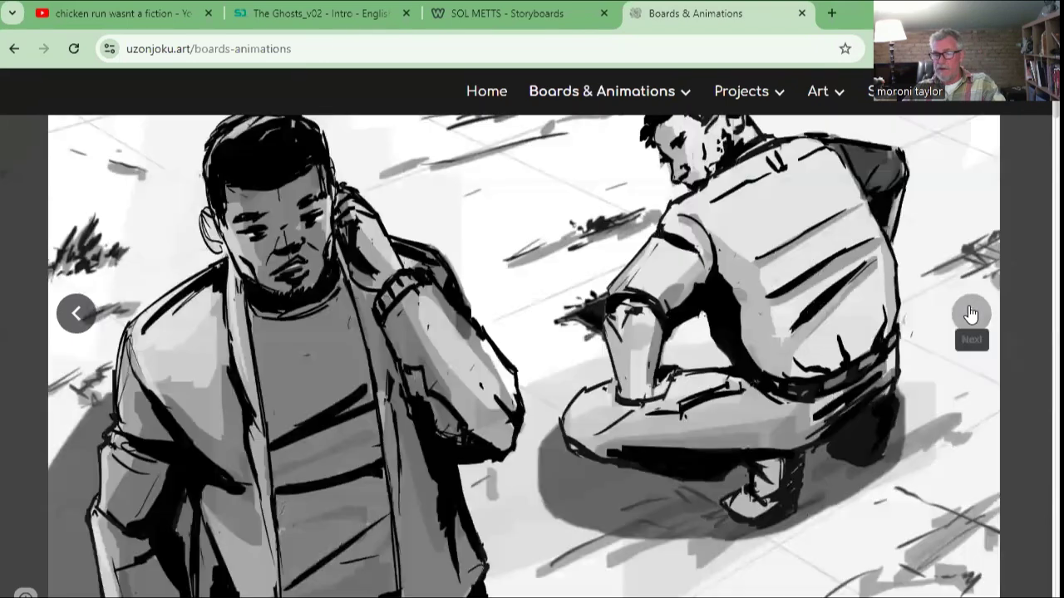
{"action": "left_click", "coordinate": [970, 315]}
{"action": "left_click", "coordinate": [970, 316]}
{"action": "left_click", "coordinate": [970, 315]}
{"action": "left_click", "coordinate": [970, 316]}
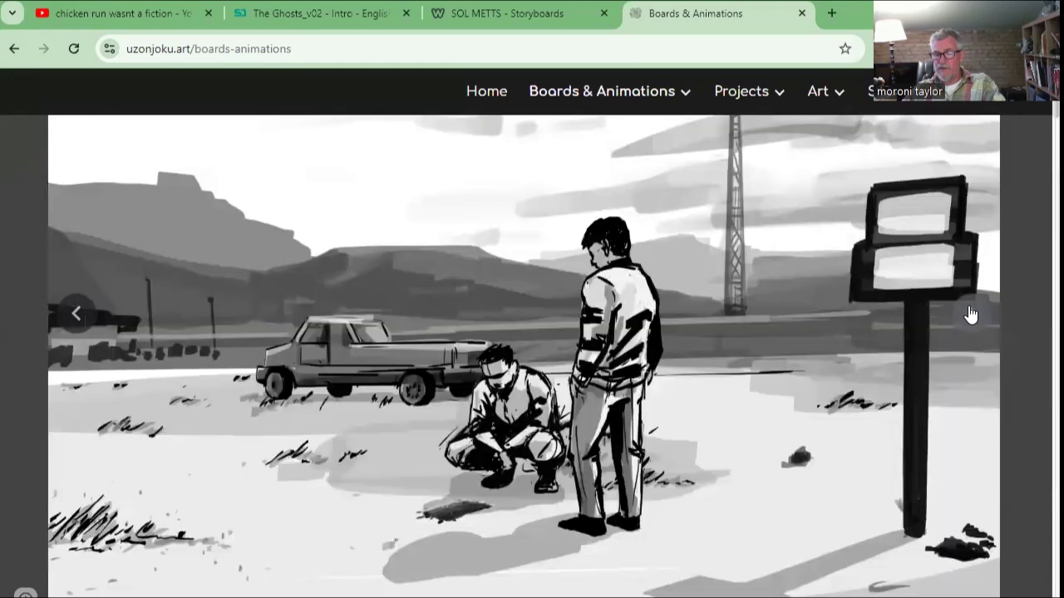
{"action": "left_click", "coordinate": [971, 315]}
{"action": "left_click", "coordinate": [971, 316]}
{"action": "left_click", "coordinate": [970, 316]}
{"action": "left_click", "coordinate": [971, 314]}
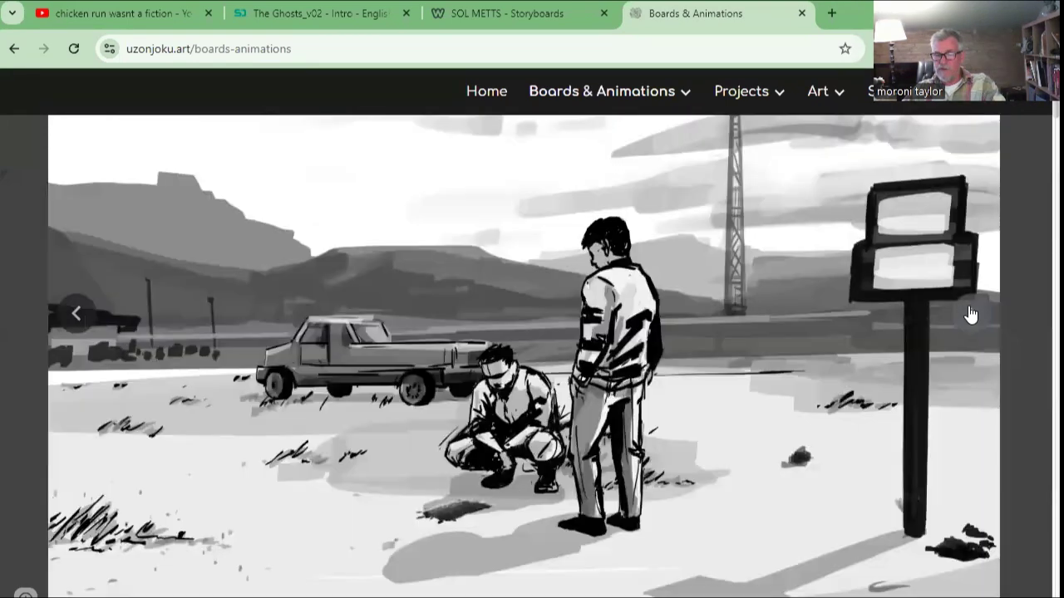
{"action": "left_click", "coordinate": [970, 315]}
{"action": "left_click", "coordinate": [970, 314]}
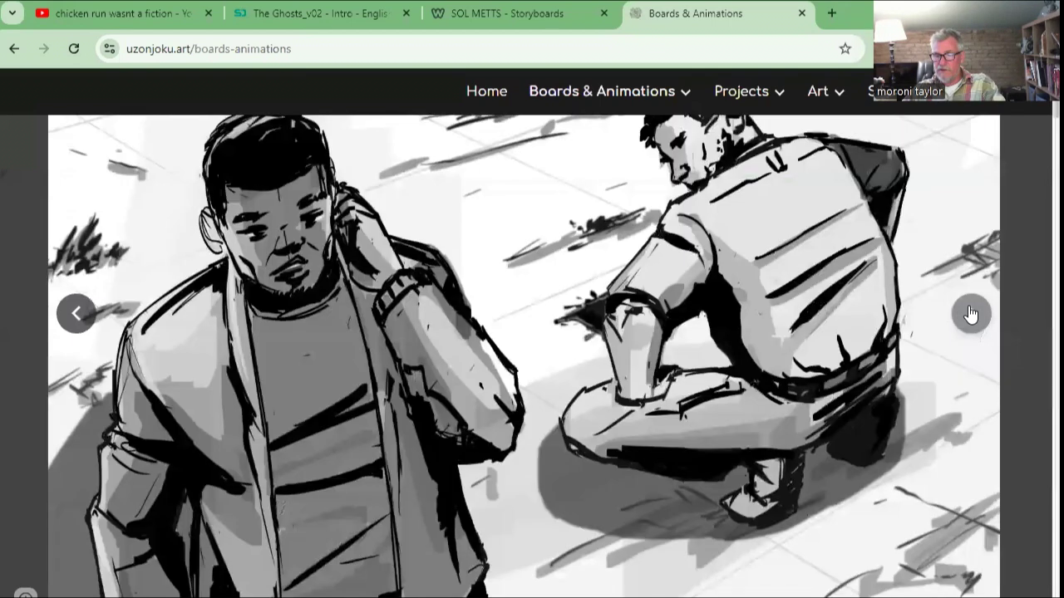
- Go through the roadside sequence again and stop at the wide shot framed by the truck's large front wheel
{"action": "left_click", "coordinate": [970, 315]}
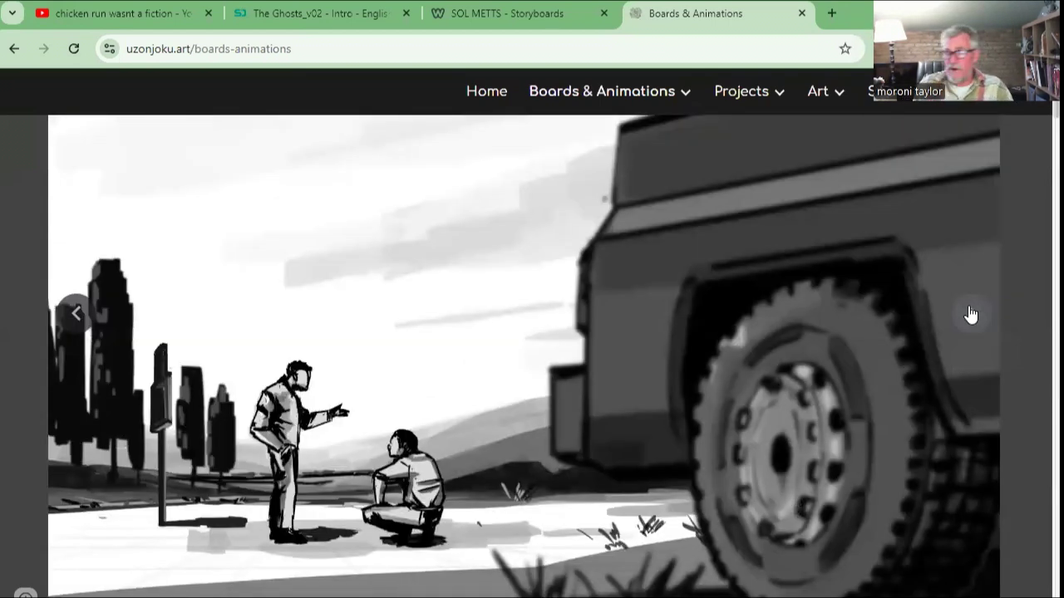
{"action": "left_click", "coordinate": [970, 315]}
{"action": "left_click", "coordinate": [971, 315]}
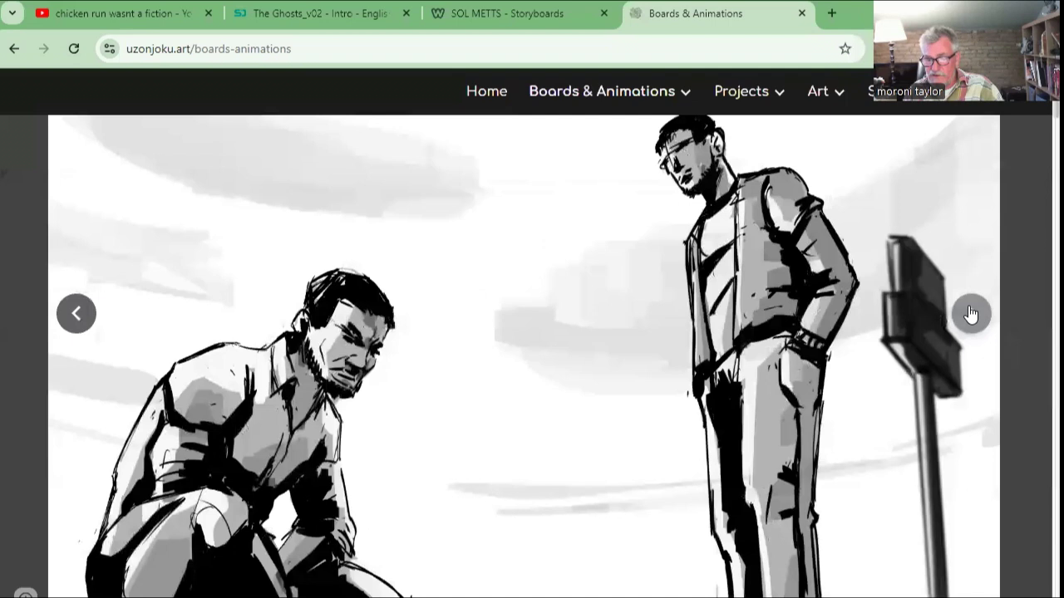
{"action": "left_click", "coordinate": [970, 315]}
{"action": "left_click", "coordinate": [971, 315]}
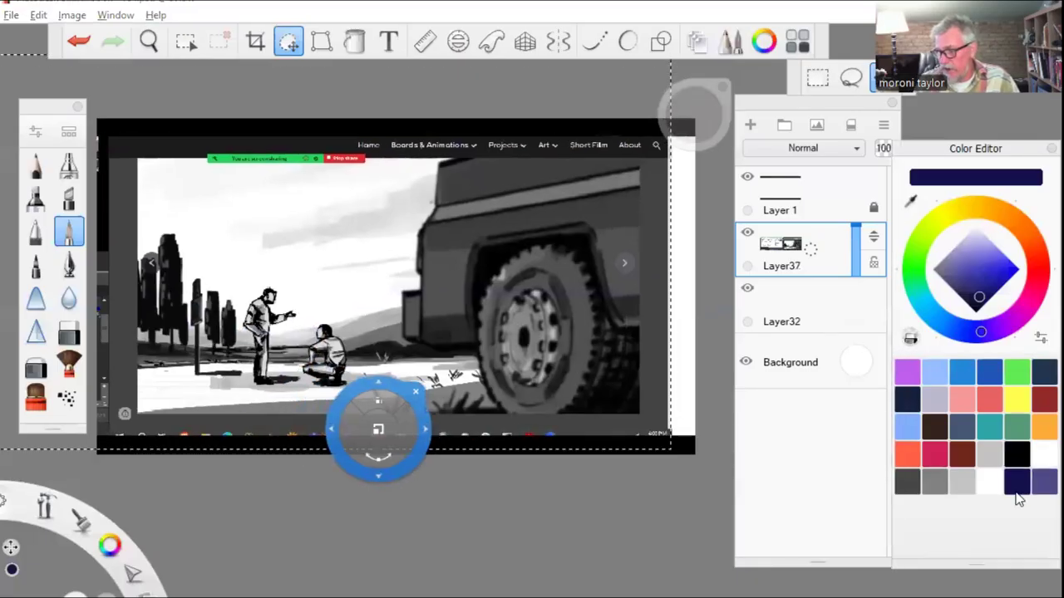
- In SketchBook, loosely circle the standing and crouching men in dark blue pencil on the captured truck frame, and undo the circles
{"action": "left_click", "coordinate": [415, 391]}
{"action": "left_click", "coordinate": [36, 166]}
{"action": "mouse_move", "coordinate": [236, 249]}
{"action": "left_mouse_down"}
{"action": "mouse_move", "coordinate": [299, 374]}
{"action": "mouse_move", "coordinate": [340, 309]}
{"action": "mouse_move", "coordinate": [282, 399]}
{"action": "left_mouse_up"}
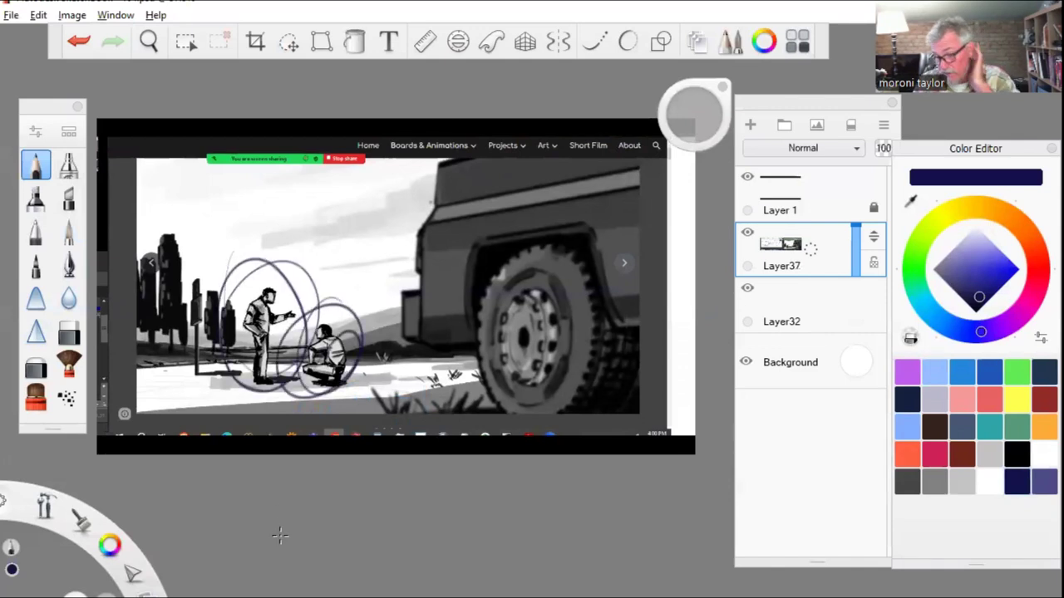
{"action": "key", "text": "ctrl+z"}
{"action": "key", "text": "ctrl+z"}
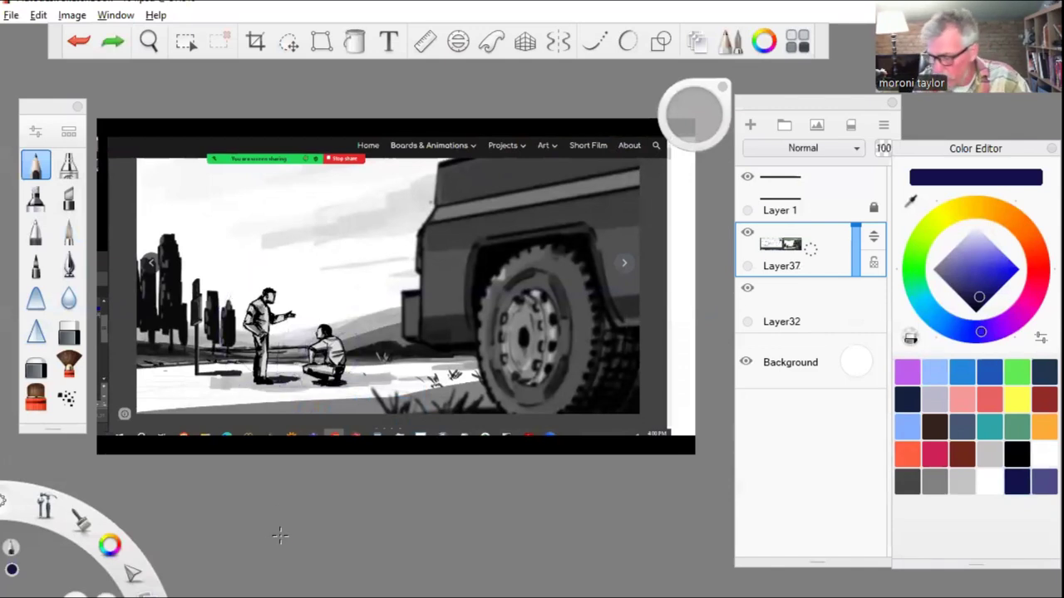
- Sample the truck's grays and paint its body taller, extending the cab past the top of the frame
{"action": "left_click", "coordinate": [496, 201], "text": "alt"}
{"action": "left_click", "coordinate": [68, 231]}
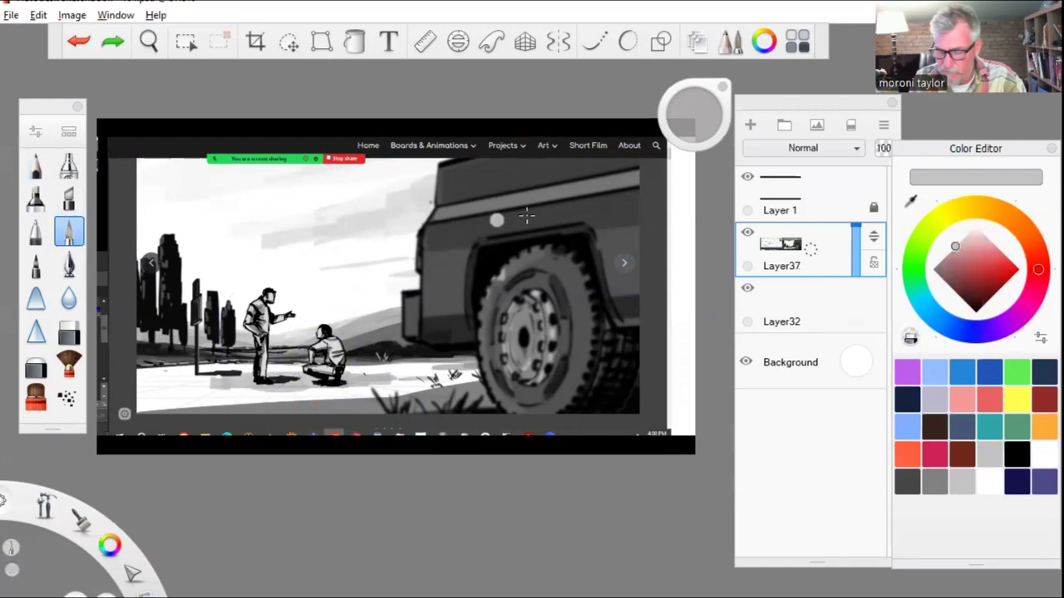
{"action": "left_click", "coordinate": [507, 200], "text": "alt"}
{"action": "left_click_drag", "start_coordinate": [428, 218], "coordinate": [649, 144]}
{"action": "left_click_drag", "start_coordinate": [422, 161], "coordinate": [426, 323]}
{"action": "key", "text": "ctrl+z"}
{"action": "left_click", "coordinate": [479, 170], "text": "alt"}
{"action": "mouse_move", "coordinate": [450, 203]}
{"action": "left_mouse_down"}
{"action": "mouse_move", "coordinate": [433, 181]}
{"action": "mouse_move", "coordinate": [422, 232]}
{"action": "mouse_move", "coordinate": [506, 179]}
{"action": "mouse_move", "coordinate": [551, 177]}
{"action": "left_mouse_up"}
{"action": "left_click", "coordinate": [553, 175], "text": "alt"}
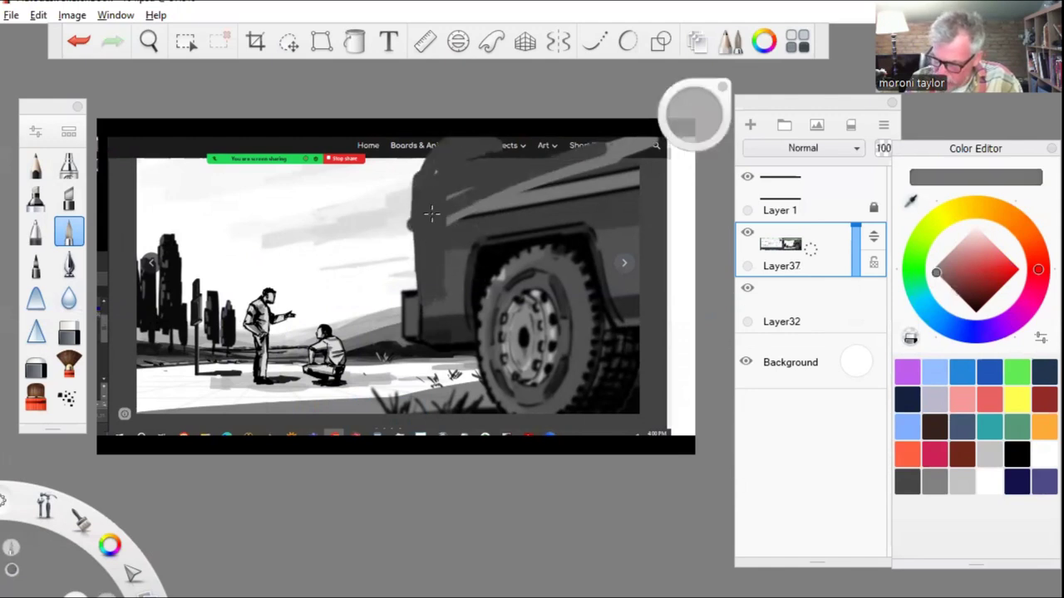
- Paint mid-gray perspective strokes along the truck's upper body and across its wheel, undoing a stray stroke toward the men
{"action": "left_click_drag", "start_coordinate": [416, 221], "coordinate": [620, 143]}
{"action": "left_click_drag", "start_coordinate": [442, 316], "coordinate": [695, 293]}
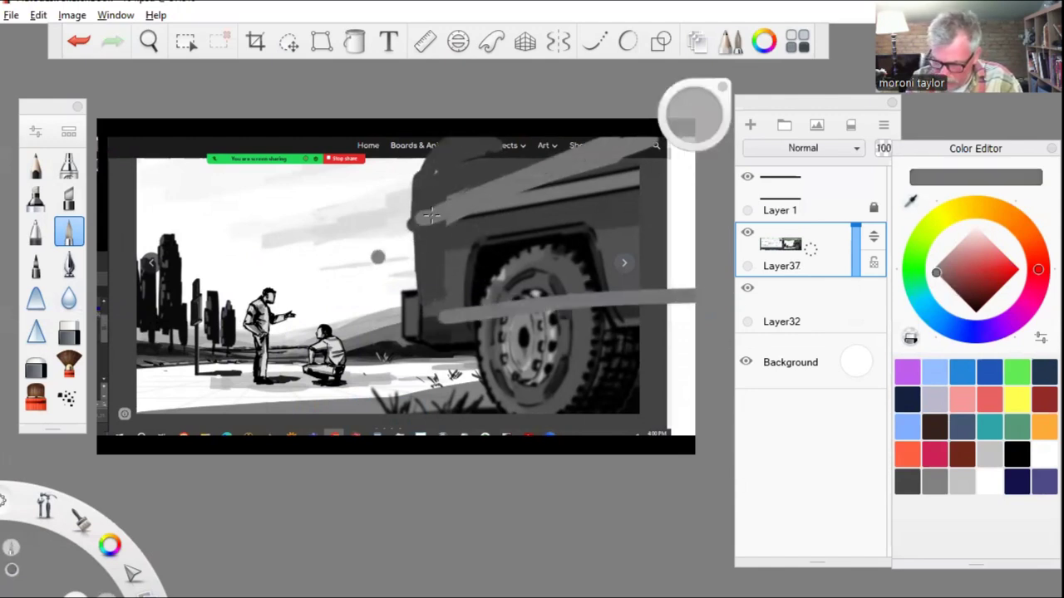
{"action": "left_click_drag", "start_coordinate": [440, 217], "coordinate": [284, 282]}
{"action": "key", "text": "ctrl+z"}
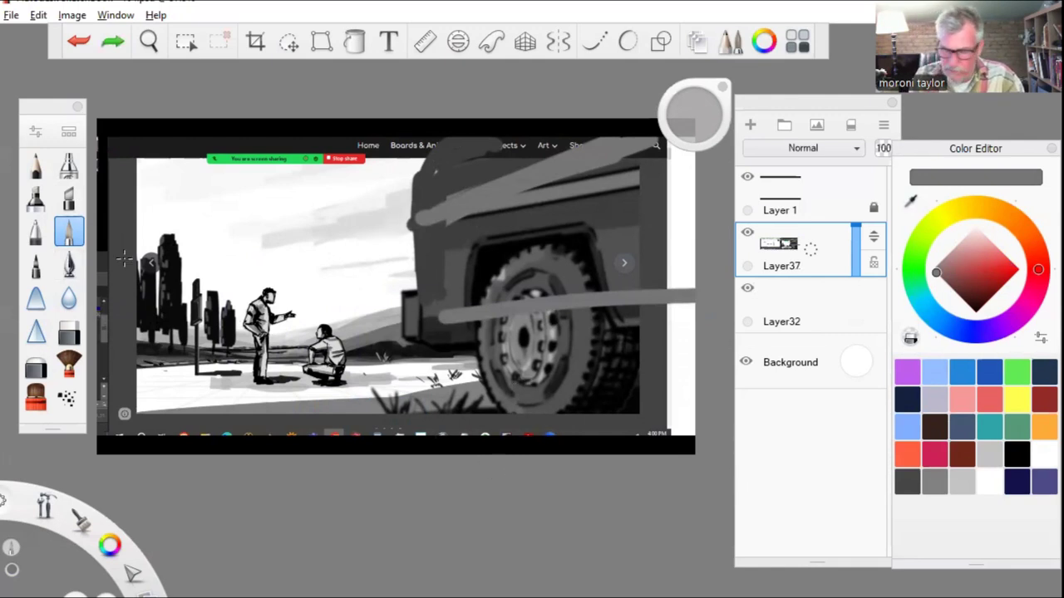
- On a new layer at 67 opacity, paint light gray haze over the hills, signpost and nearer trees behind the two men
{"action": "left_click_drag", "start_coordinate": [812, 249], "coordinate": [821, 165]}
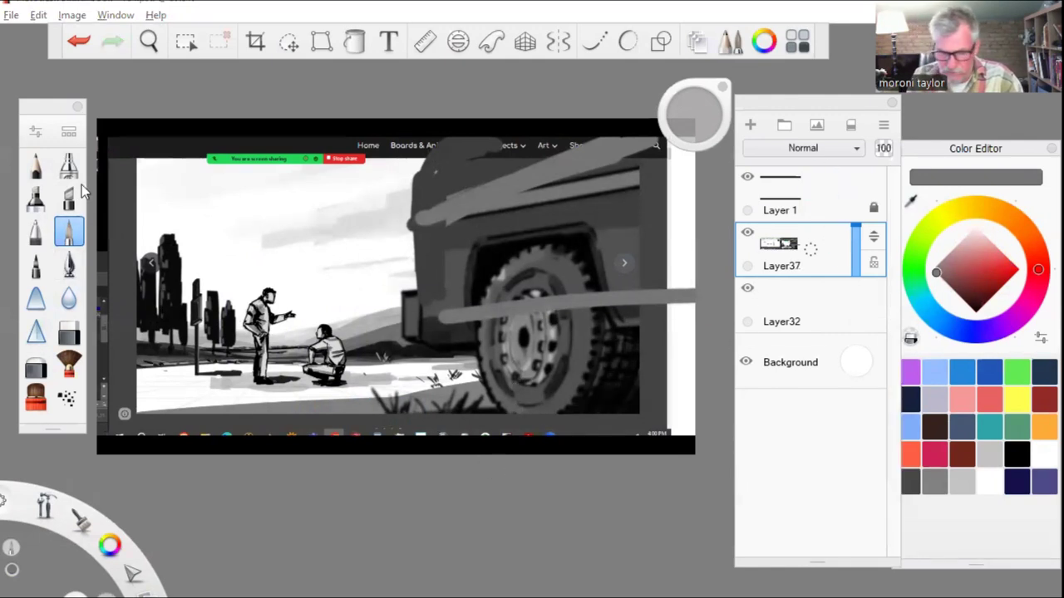
{"action": "key", "text": "alt"}
{"action": "left_click", "coordinate": [263, 244], "text": "alt"}
{"action": "mouse_move", "coordinate": [390, 202]}
{"action": "left_mouse_down"}
{"action": "mouse_move", "coordinate": [388, 336]}
{"action": "mouse_move", "coordinate": [404, 354]}
{"action": "mouse_move", "coordinate": [462, 363]}
{"action": "mouse_move", "coordinate": [336, 324]}
{"action": "left_mouse_up"}
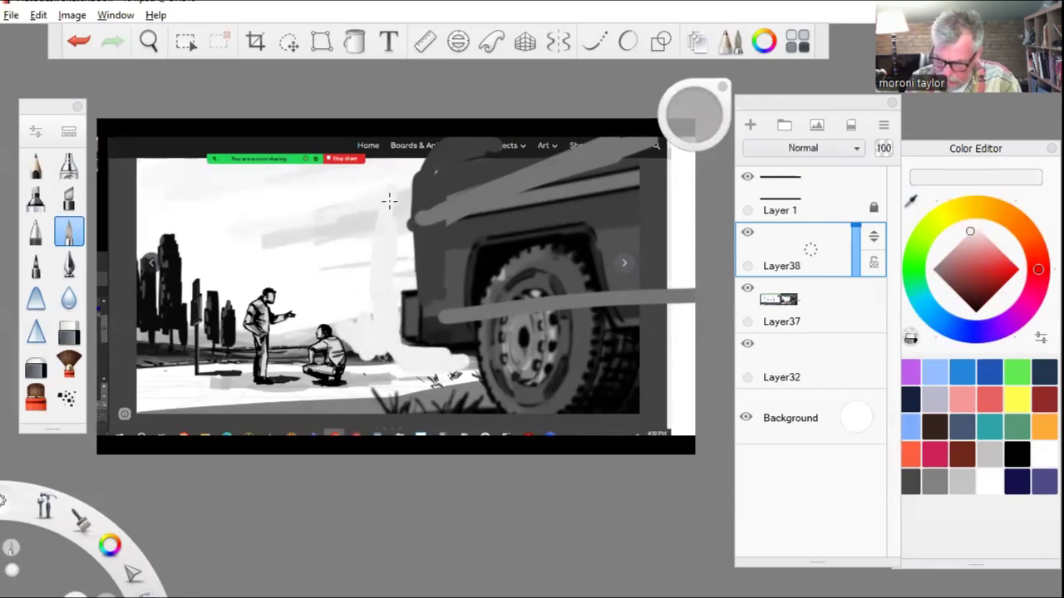
{"action": "left_click_drag", "start_coordinate": [287, 352], "coordinate": [250, 345]}
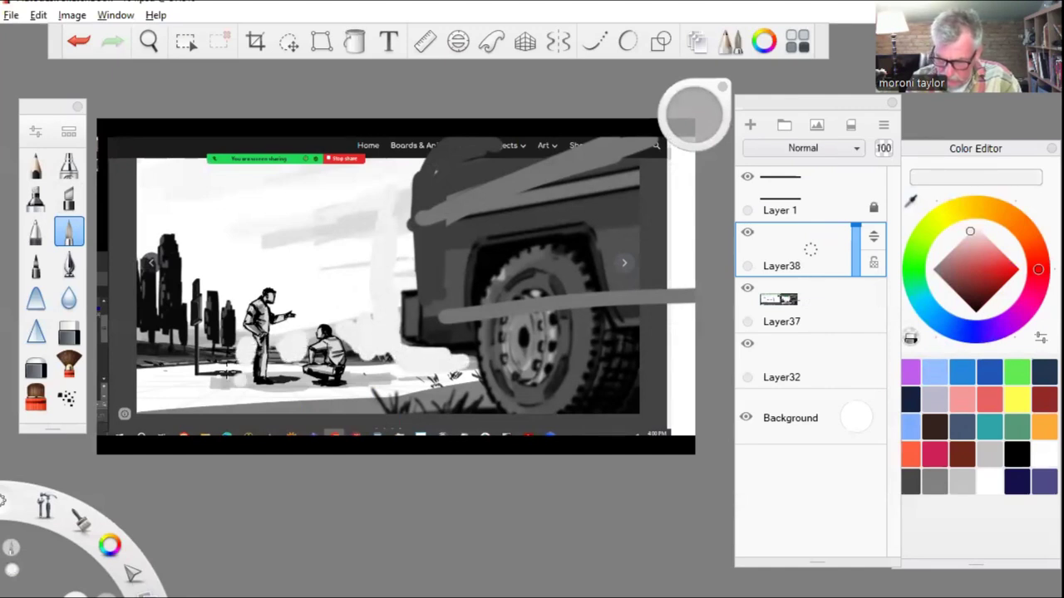
{"action": "left_click_drag", "start_coordinate": [855, 246], "coordinate": [850, 286]}
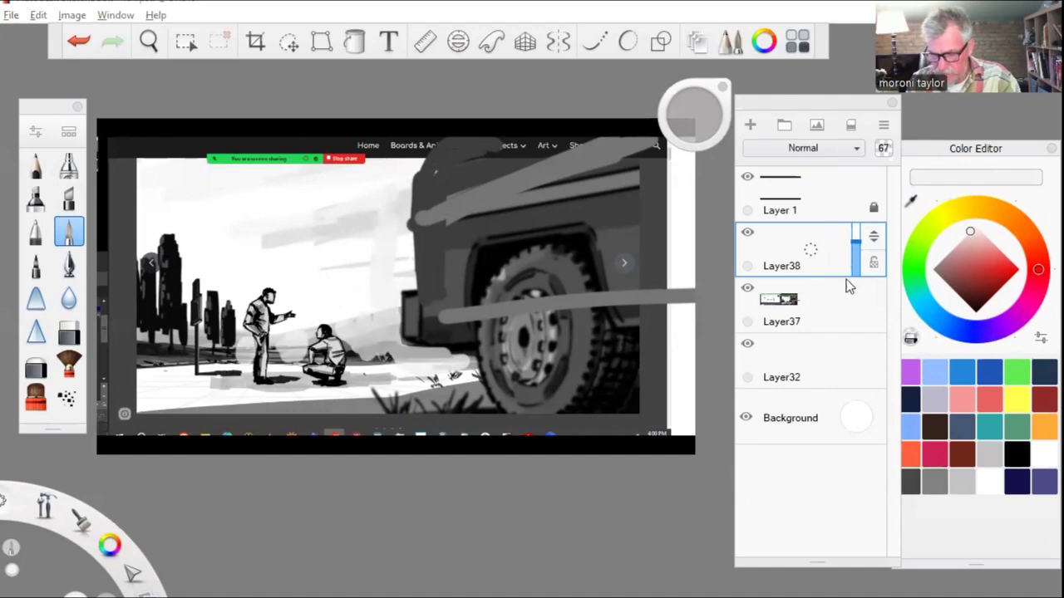
{"action": "mouse_move", "coordinate": [236, 308]}
{"action": "left_mouse_down"}
{"action": "mouse_move", "coordinate": [214, 332]}
{"action": "mouse_move", "coordinate": [229, 301]}
{"action": "mouse_move", "coordinate": [195, 279]}
{"action": "left_mouse_up"}
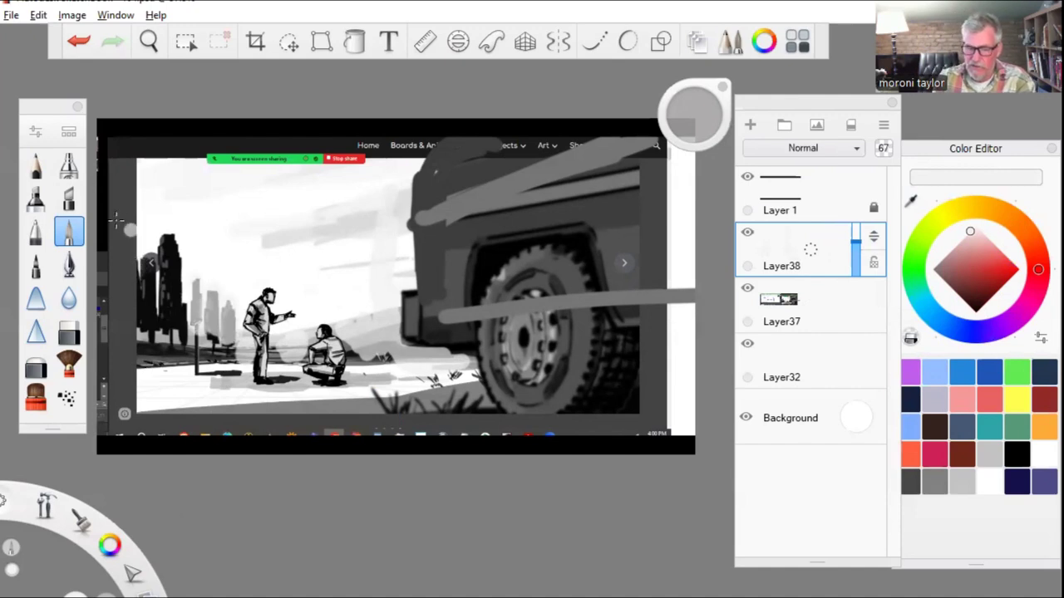
- Sample black, paint a dark trunk beside the trees, and draw and undo two diagonal guide strokes converging toward the standing man
{"action": "left_click", "coordinate": [145, 275], "text": "alt"}
{"action": "left_click_drag", "start_coordinate": [143, 213], "coordinate": [141, 256]}
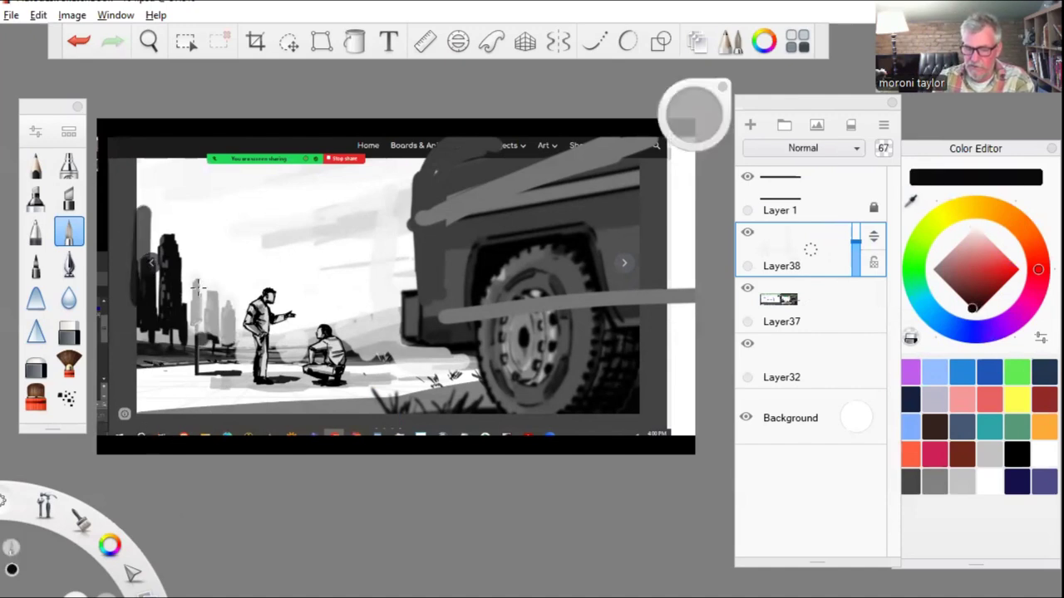
{"action": "left_click_drag", "start_coordinate": [143, 197], "coordinate": [291, 315]}
{"action": "left_click_drag", "start_coordinate": [434, 164], "coordinate": [309, 286]}
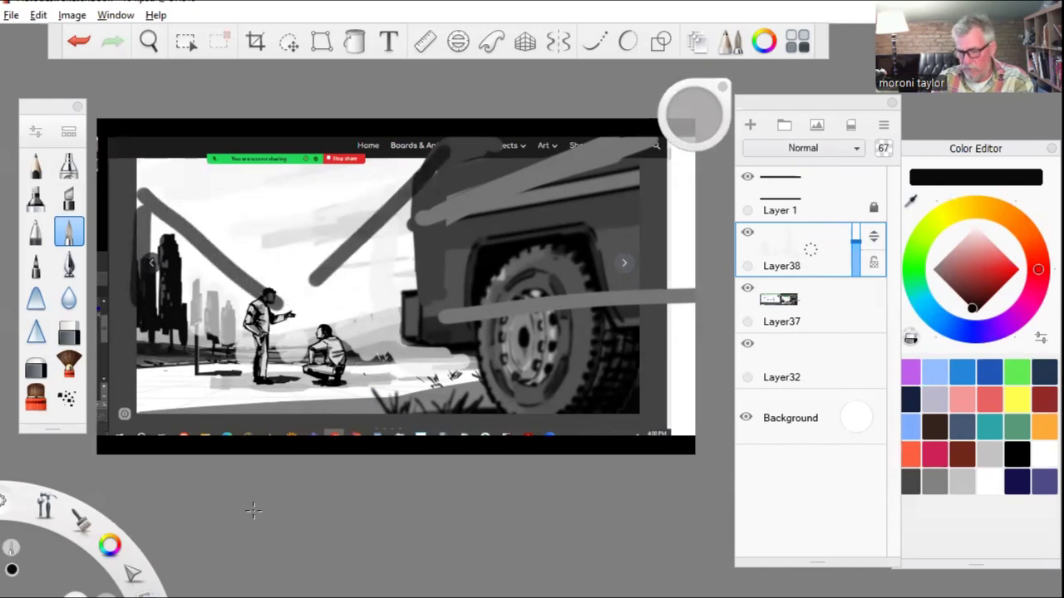
{"action": "key", "text": "ctrl+z"}
{"action": "key", "text": "ctrl+z"}
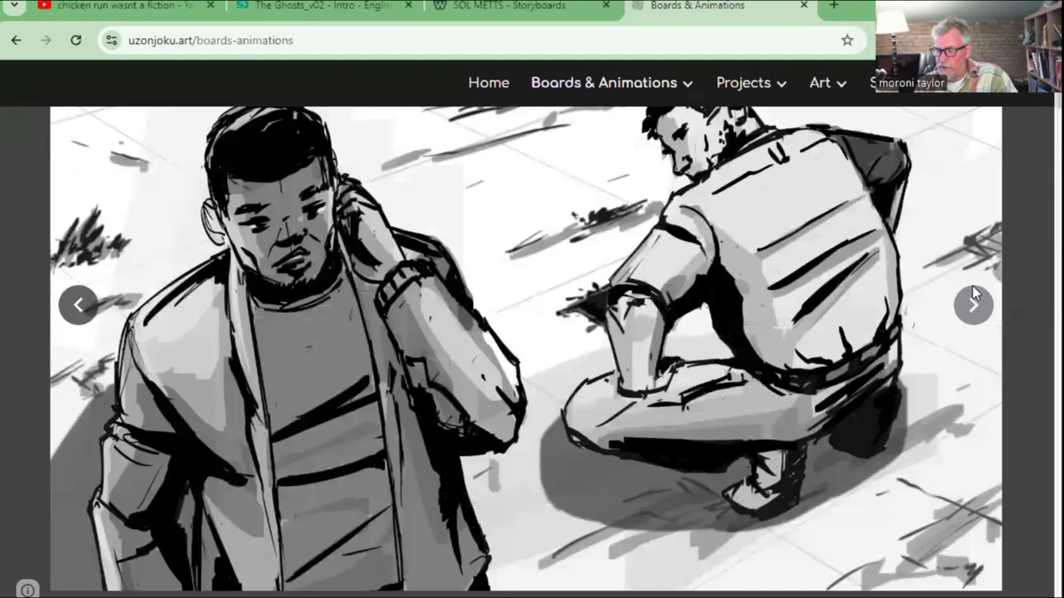
- Return to the boards page in Chrome, move past the truck board, and step through the armed soldiers' door-breach sequence
{"action": "left_click", "coordinate": [973, 291]}
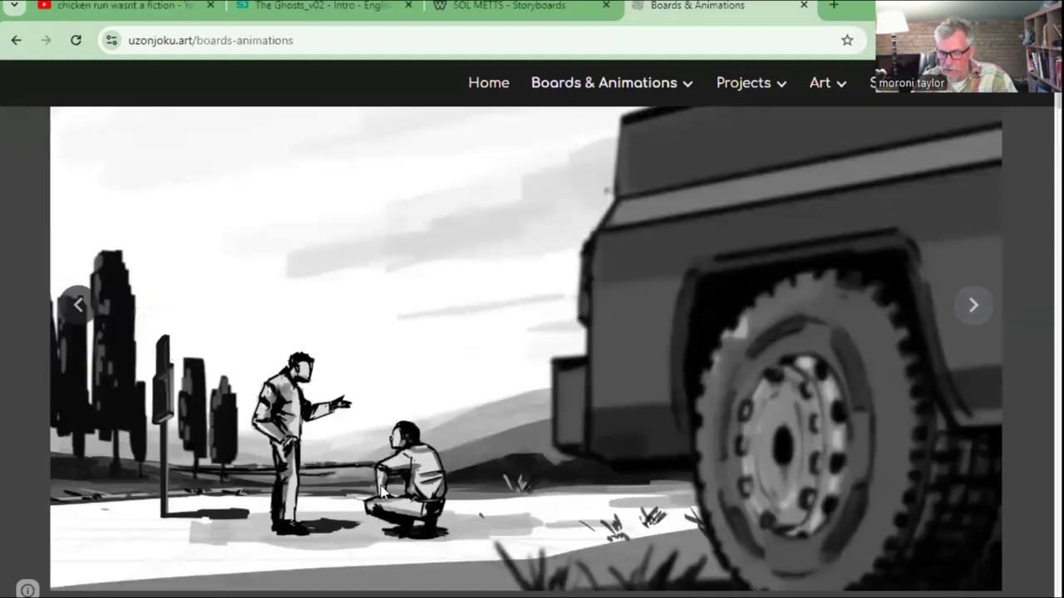
{"action": "scroll", "coordinate": [430, 398], "scroll_direction": "down", "scroll_amount": 7}
{"action": "scroll", "coordinate": [435, 399], "scroll_direction": "up", "scroll_amount": 1}
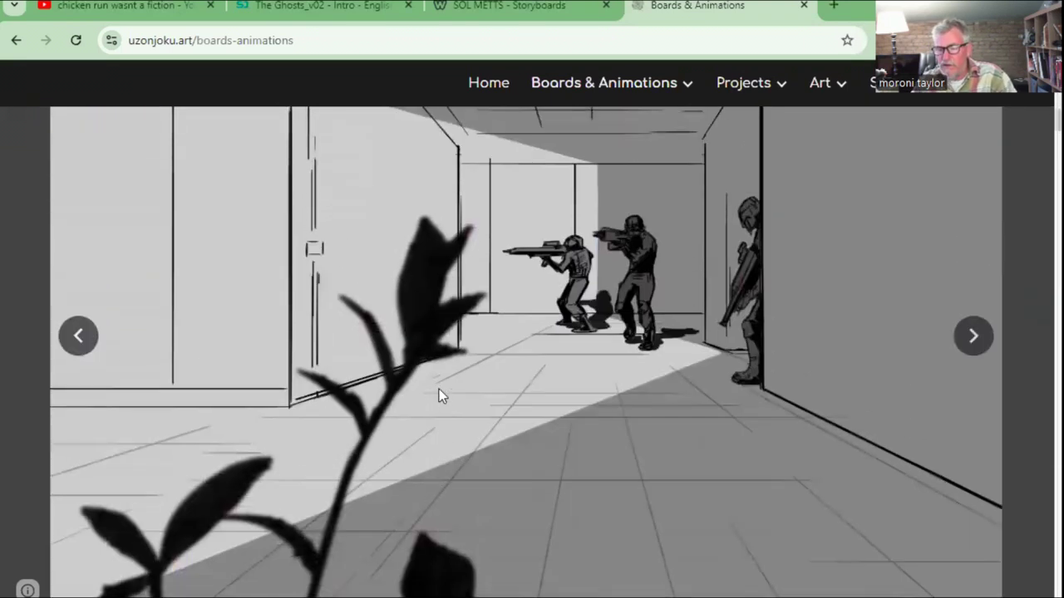
{"action": "left_click", "coordinate": [962, 337]}
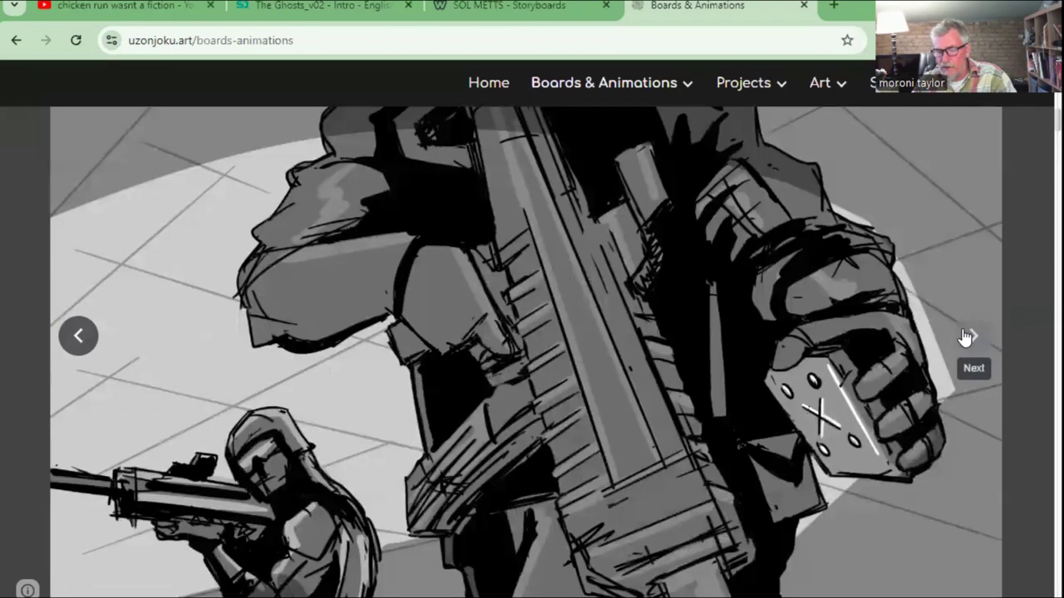
{"action": "left_click", "coordinate": [964, 337]}
{"action": "left_click", "coordinate": [964, 337]}
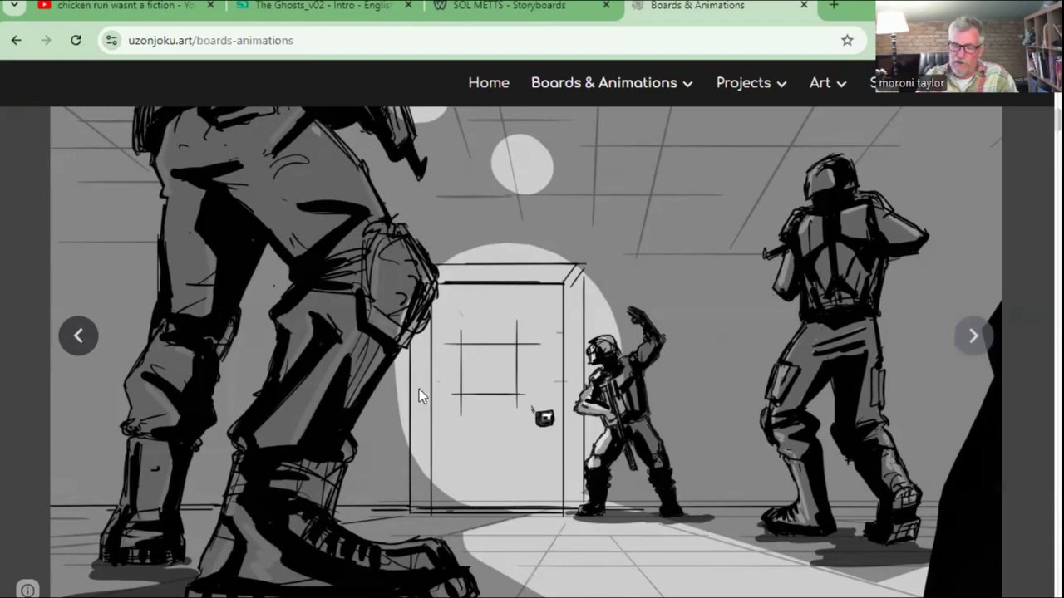
{"action": "key", "text": "Right"}
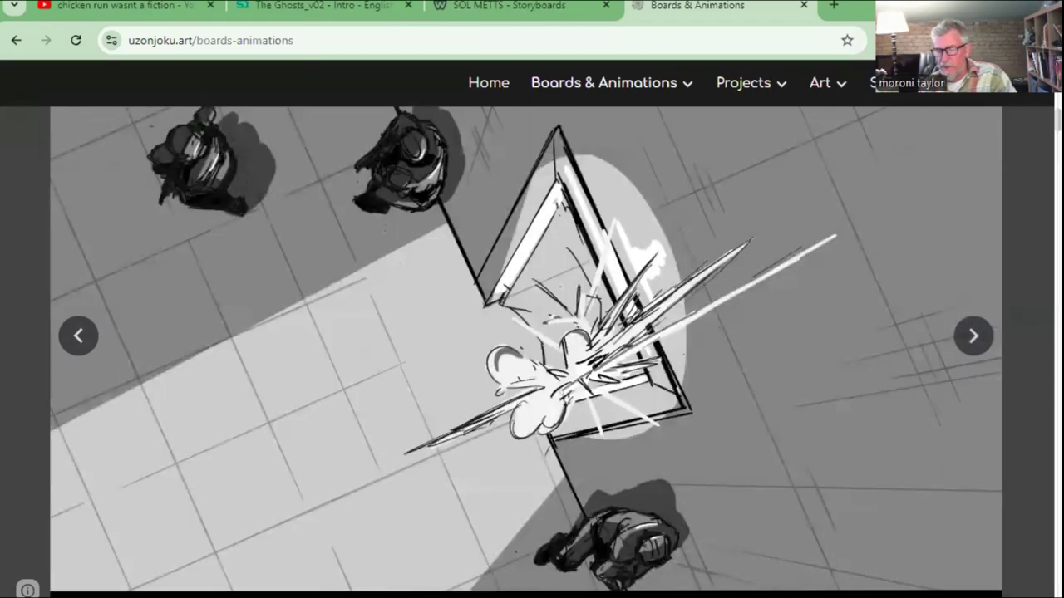
{"action": "key", "text": "Right"}
{"action": "key", "text": "Right"}
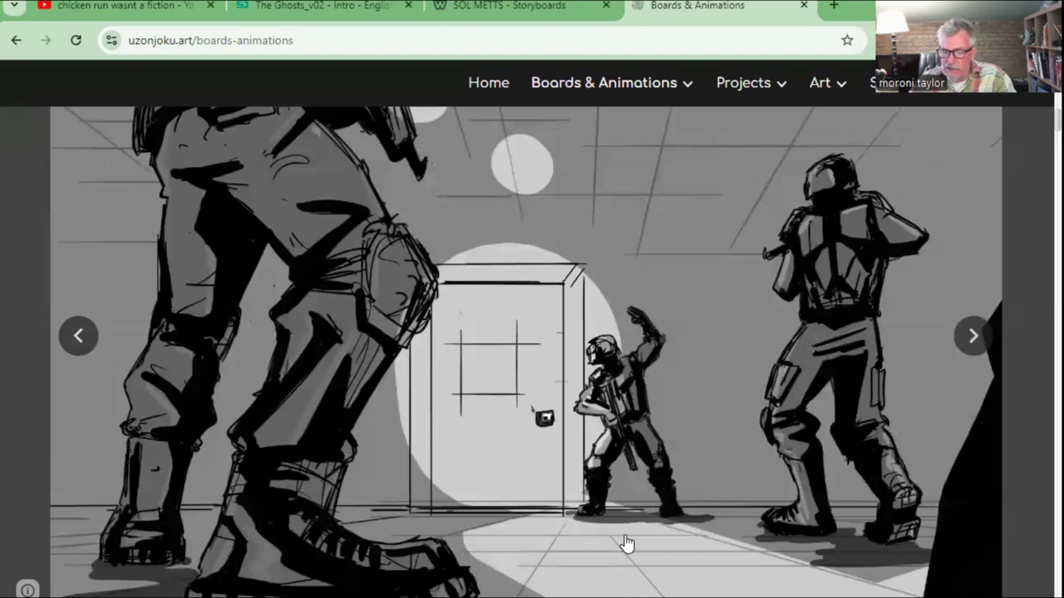
- Move on to the spear warrior and rock creature sequence and cycle its boards to the warrior facing the huge rock mound
{"action": "scroll", "coordinate": [659, 356], "scroll_direction": "down", "scroll_amount": 5}
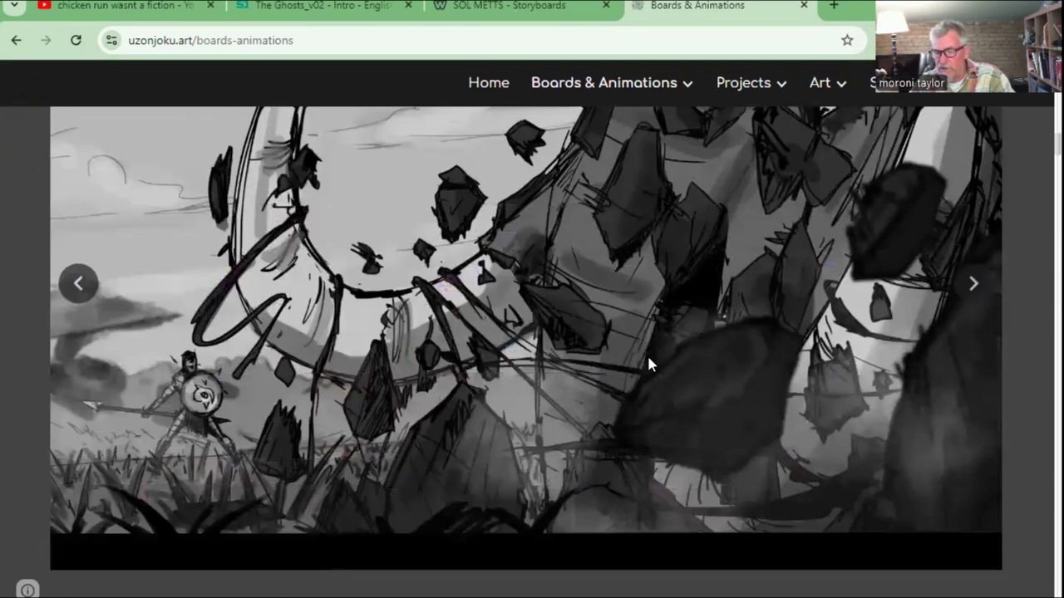
{"action": "scroll", "coordinate": [783, 330], "scroll_direction": "up", "scroll_amount": 1}
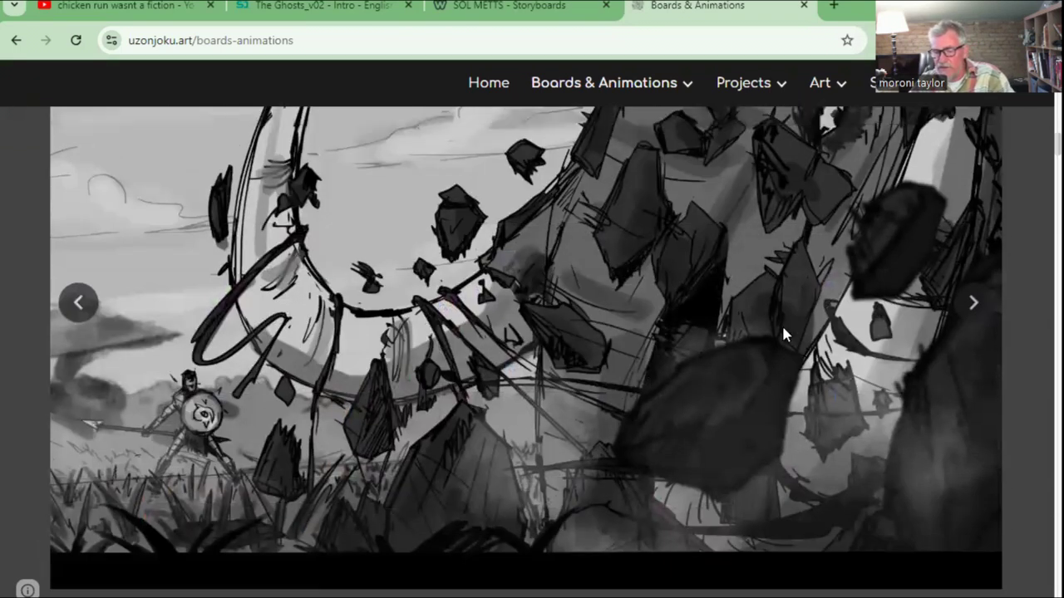
{"action": "left_click", "coordinate": [971, 368]}
{"action": "left_click", "coordinate": [968, 372]}
{"action": "left_click", "coordinate": [967, 372]}
{"action": "left_click", "coordinate": [971, 368]}
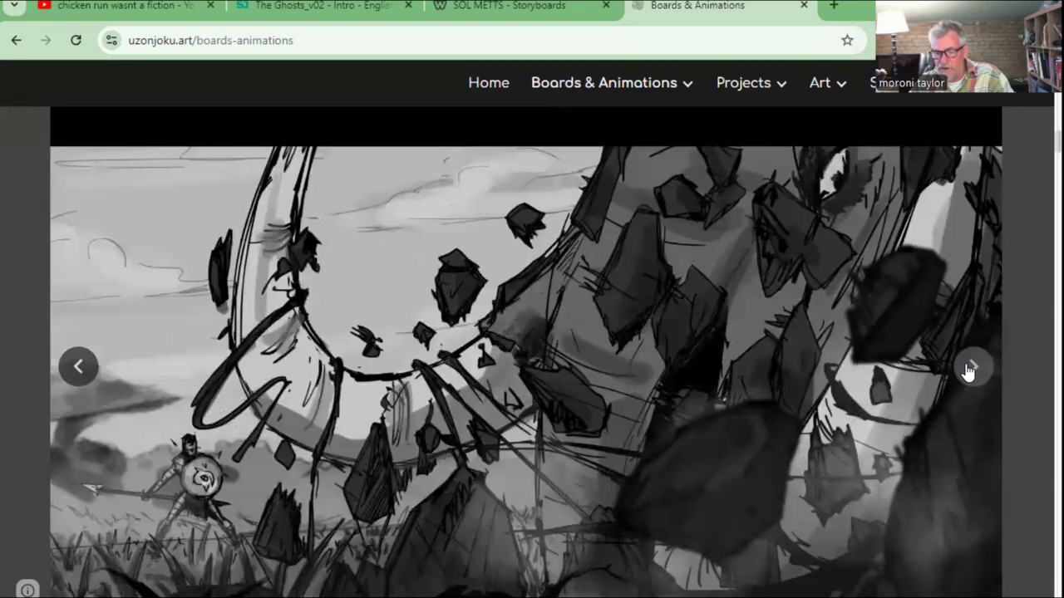
{"action": "left_click", "coordinate": [971, 369]}
{"action": "left_click", "coordinate": [971, 368]}
{"action": "left_click", "coordinate": [971, 368]}
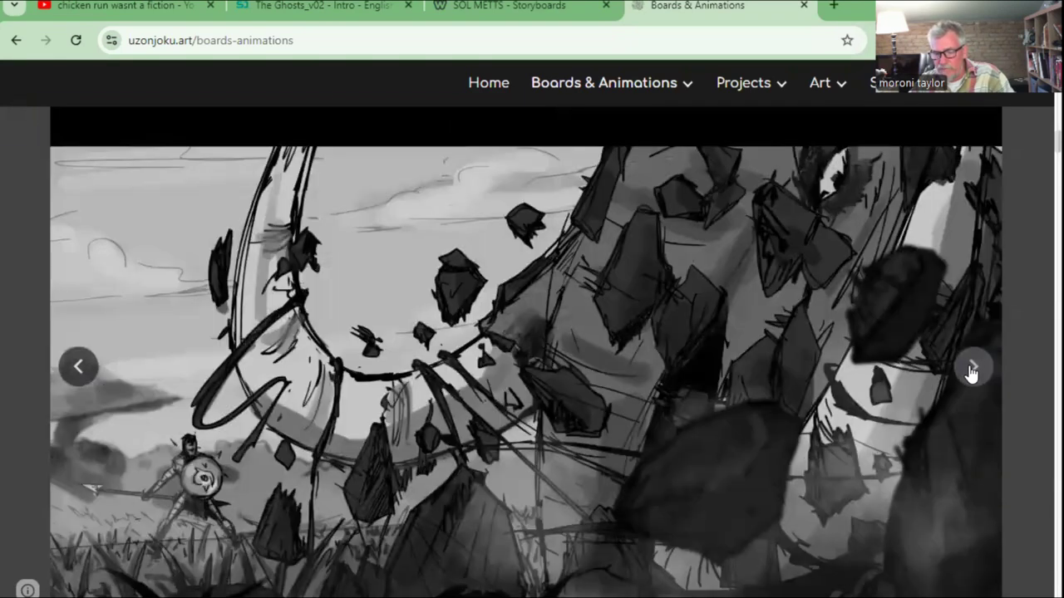
{"action": "left_click", "coordinate": [971, 373]}
{"action": "left_click", "coordinate": [970, 373]}
{"action": "left_click", "coordinate": [970, 373]}
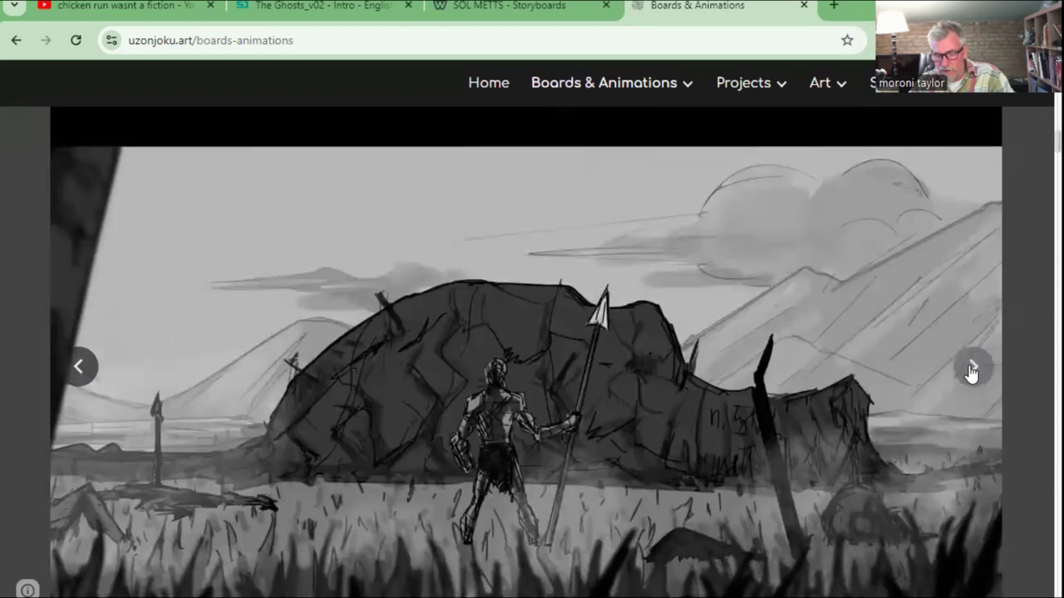
- Advance past the creature's opening eye to the tusked monster roaring at the warrior, stepping back one board to compare
{"action": "left_click", "coordinate": [970, 368]}
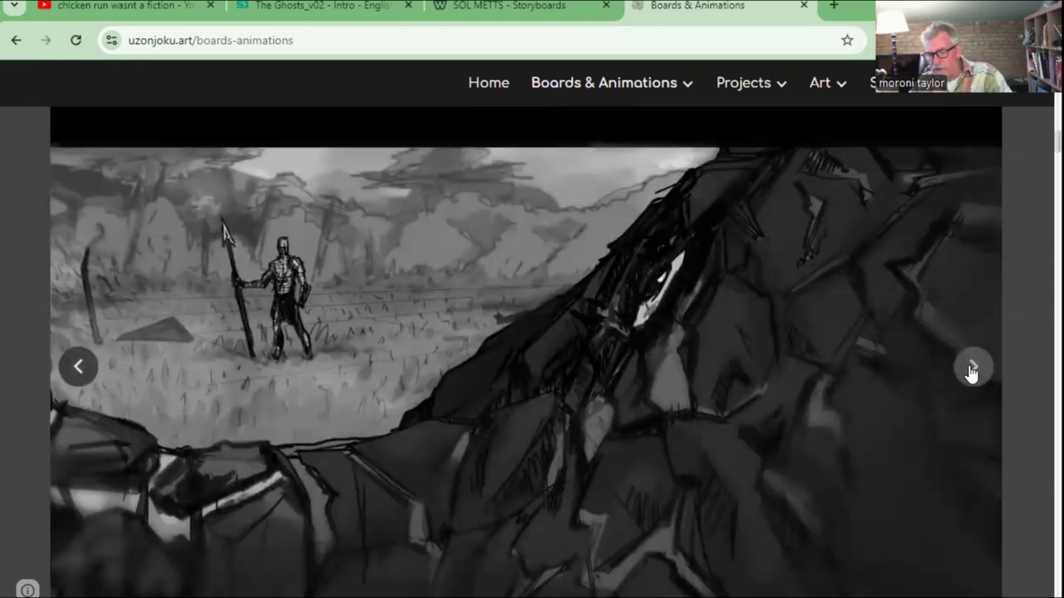
{"action": "left_click", "coordinate": [970, 368]}
{"action": "left_click", "coordinate": [971, 370]}
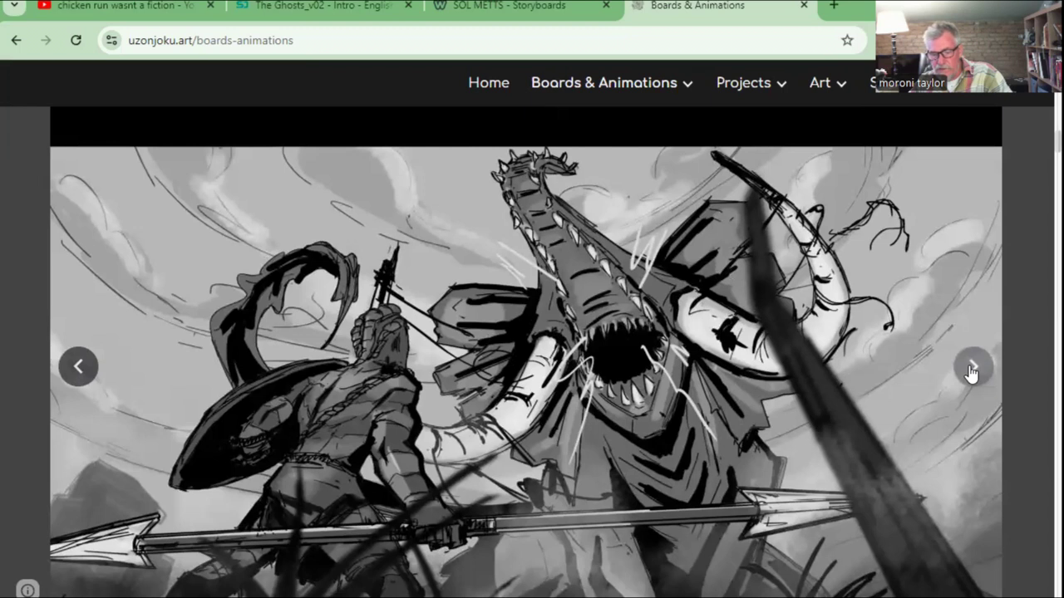
{"action": "key", "text": "Left"}
{"action": "left_click", "coordinate": [970, 374]}
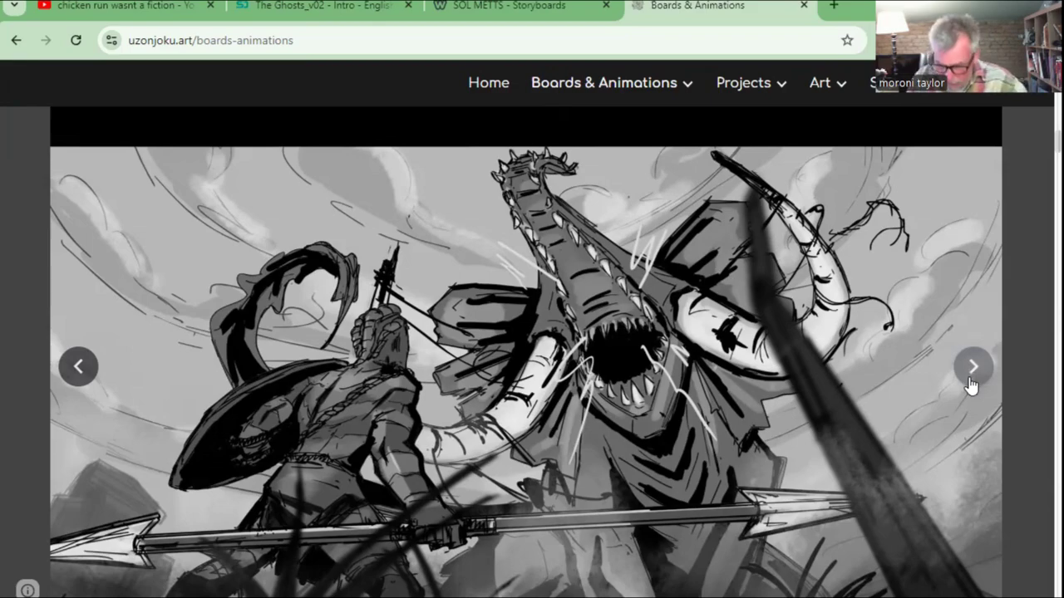
- Switch to SketchBook, paste the copied monster board, fade its layer and add a new layer above for sketching
{"action": "key", "text": "alt+Tab"}
{"action": "key", "text": "ctrl+v"}
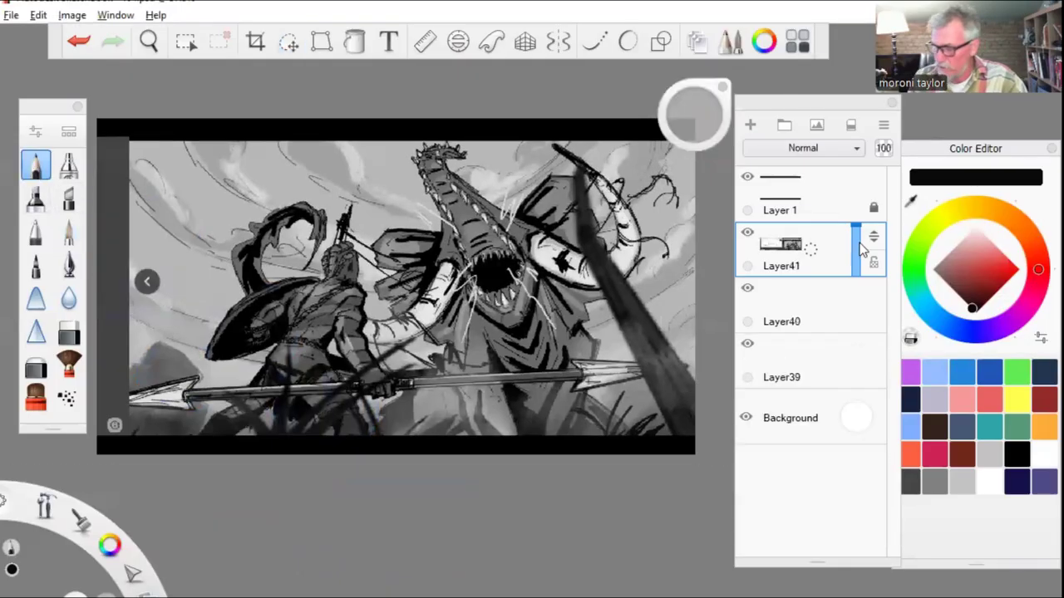
{"action": "left_click", "coordinate": [856, 251]}
{"action": "key", "text": "ctrl+l"}
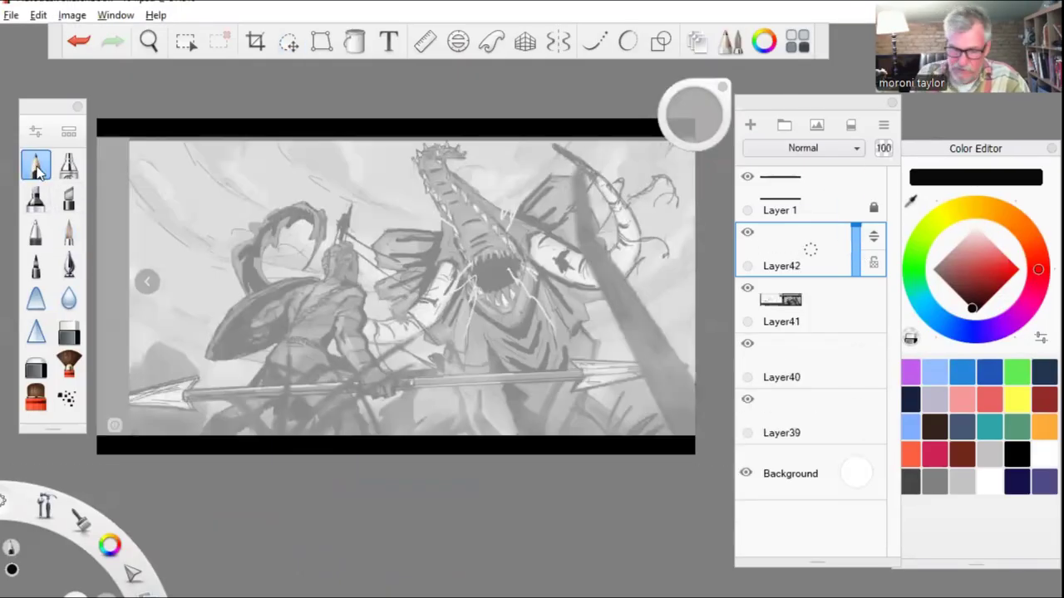
- Sketch two converging lines for the warrior's arm reaching down to his fist, redrawing the first attempt
{"action": "key", "text": "space"}
{"action": "left_click_drag", "start_coordinate": [441, 290], "coordinate": [515, 249]}
{"action": "left_click_drag", "start_coordinate": [410, 206], "coordinate": [436, 393]}
{"action": "key", "text": "ctrl+z"}
{"action": "left_click_drag", "start_coordinate": [398, 224], "coordinate": [432, 384]}
{"action": "mouse_move", "coordinate": [415, 216]}
{"action": "left_mouse_down"}
{"action": "mouse_move", "coordinate": [482, 362]}
{"action": "mouse_move", "coordinate": [473, 346]}
{"action": "mouse_move", "coordinate": [456, 381]}
{"action": "left_mouse_up"}
- Sketch the warrior's spear as a foreshortened diagonal through his fist, with an arrowhead aimed up toward the monster
{"action": "key", "text": "space"}
{"action": "left_click_drag", "start_coordinate": [620, 465], "coordinate": [693, 332]}
{"action": "left_click_drag", "start_coordinate": [524, 248], "coordinate": [285, 325]}
{"action": "mouse_move", "coordinate": [522, 267]}
{"action": "left_mouse_down"}
{"action": "mouse_move", "coordinate": [406, 326]}
{"action": "mouse_move", "coordinate": [472, 267]}
{"action": "left_mouse_up"}
{"action": "key", "text": "space"}
{"action": "left_click_drag", "start_coordinate": [592, 385], "coordinate": [344, 537]}
{"action": "mouse_move", "coordinate": [313, 384]}
{"action": "left_mouse_down"}
{"action": "mouse_move", "coordinate": [415, 336]}
{"action": "mouse_move", "coordinate": [469, 325]}
{"action": "mouse_move", "coordinate": [400, 380]}
{"action": "left_mouse_up"}
{"action": "mouse_move", "coordinate": [400, 380]}
{"action": "left_mouse_down"}
{"action": "mouse_move", "coordinate": [417, 341]}
{"action": "mouse_move", "coordinate": [337, 394]}
{"action": "left_mouse_up"}
{"action": "left_click_drag", "start_coordinate": [391, 362], "coordinate": [336, 394]}
- Sketch the curved outline of the warrior's shield and a diagonal line for his back running down to the frame edge
{"action": "key", "text": "space"}
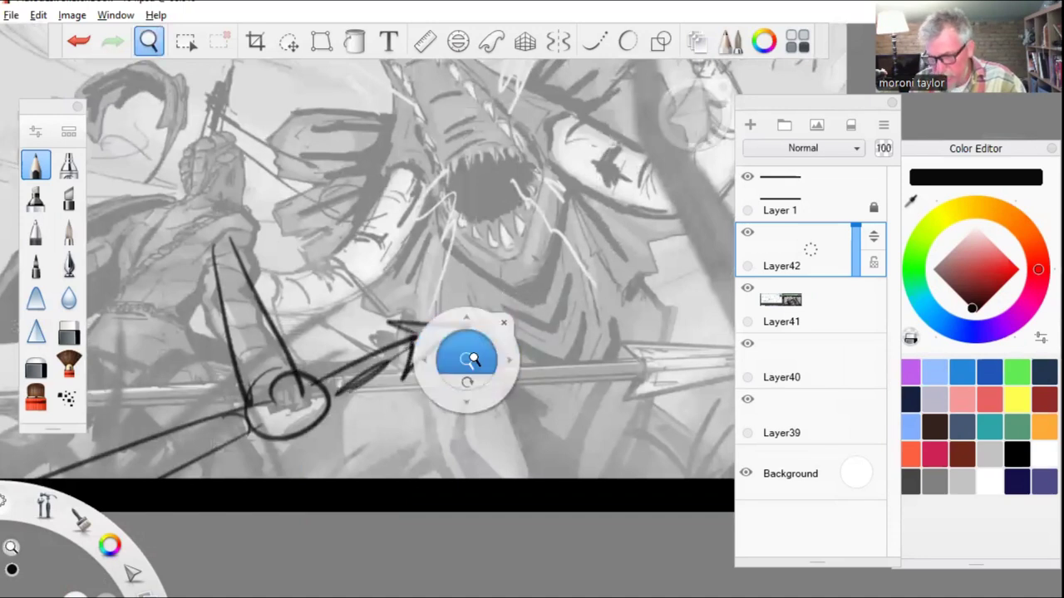
{"action": "left_click_drag", "start_coordinate": [472, 360], "coordinate": [363, 442]}
{"action": "mouse_move", "coordinate": [264, 304]}
{"action": "left_mouse_down"}
{"action": "mouse_move", "coordinate": [322, 287]}
{"action": "mouse_move", "coordinate": [283, 291]}
{"action": "mouse_move", "coordinate": [247, 351]}
{"action": "left_mouse_up"}
{"action": "left_click_drag", "start_coordinate": [308, 281], "coordinate": [208, 349]}
{"action": "left_click_drag", "start_coordinate": [271, 301], "coordinate": [206, 355]}
{"action": "mouse_move", "coordinate": [279, 322]}
{"action": "left_mouse_down"}
{"action": "mouse_move", "coordinate": [241, 335]}
{"action": "mouse_move", "coordinate": [238, 401]}
{"action": "mouse_move", "coordinate": [218, 422]}
{"action": "left_mouse_up"}
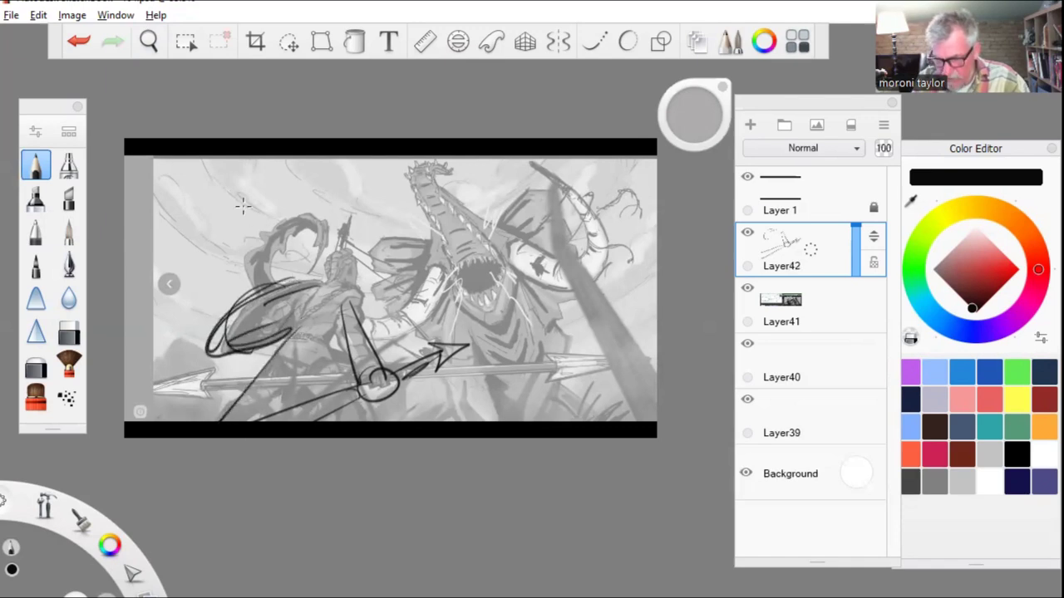
- Sketch a large curved plume sweeping out behind the warrior and down toward the shield
{"action": "left_click_drag", "start_coordinate": [183, 249], "coordinate": [193, 320]}
{"action": "left_click_drag", "start_coordinate": [283, 214], "coordinate": [162, 249]}
{"action": "mouse_move", "coordinate": [279, 196]}
{"action": "left_mouse_down"}
{"action": "mouse_move", "coordinate": [173, 264]}
{"action": "mouse_move", "coordinate": [198, 320]}
{"action": "left_mouse_up"}
{"action": "mouse_move", "coordinate": [273, 214]}
{"action": "left_mouse_down"}
{"action": "mouse_move", "coordinate": [196, 283]}
{"action": "mouse_move", "coordinate": [198, 320]}
{"action": "left_mouse_up"}
- Sketch the monster's tusks and raised trunk, undoing the two stray strokes along the way
{"action": "mouse_move", "coordinate": [517, 251]}
{"action": "left_mouse_down"}
{"action": "mouse_move", "coordinate": [638, 156]}
{"action": "mouse_move", "coordinate": [591, 278]}
{"action": "mouse_move", "coordinate": [645, 200]}
{"action": "left_mouse_up"}
{"action": "left_click_drag", "start_coordinate": [565, 215], "coordinate": [628, 377]}
{"action": "key", "text": "ctrl+z"}
{"action": "mouse_move", "coordinate": [457, 265]}
{"action": "left_mouse_down"}
{"action": "mouse_move", "coordinate": [415, 181]}
{"action": "mouse_move", "coordinate": [391, 179]}
{"action": "mouse_move", "coordinate": [435, 180]}
{"action": "mouse_move", "coordinate": [450, 199]}
{"action": "left_mouse_up"}
{"action": "key", "text": "ctrl+z"}
{"action": "mouse_move", "coordinate": [437, 163]}
{"action": "left_mouse_down"}
{"action": "mouse_move", "coordinate": [376, 171]}
{"action": "mouse_move", "coordinate": [423, 183]}
{"action": "mouse_move", "coordinate": [478, 241]}
{"action": "mouse_move", "coordinate": [467, 283]}
{"action": "mouse_move", "coordinate": [491, 309]}
{"action": "mouse_move", "coordinate": [471, 285]}
{"action": "mouse_move", "coordinate": [394, 319]}
{"action": "left_mouse_up"}
{"action": "left_click_drag", "start_coordinate": [451, 283], "coordinate": [411, 331]}
- Outline the monster's ears, the side of its body and its front leg
{"action": "left_click_drag", "start_coordinate": [437, 241], "coordinate": [375, 255]}
{"action": "left_click_drag", "start_coordinate": [404, 256], "coordinate": [379, 310]}
{"action": "left_click_drag", "start_coordinate": [522, 199], "coordinate": [564, 229]}
{"action": "left_click_drag", "start_coordinate": [542, 281], "coordinate": [595, 371]}
{"action": "left_click_drag", "start_coordinate": [439, 356], "coordinate": [411, 413]}
{"action": "mouse_move", "coordinate": [467, 386]}
{"action": "left_mouse_down"}
{"action": "mouse_move", "coordinate": [479, 370]}
{"action": "mouse_move", "coordinate": [528, 420]}
{"action": "left_mouse_up"}
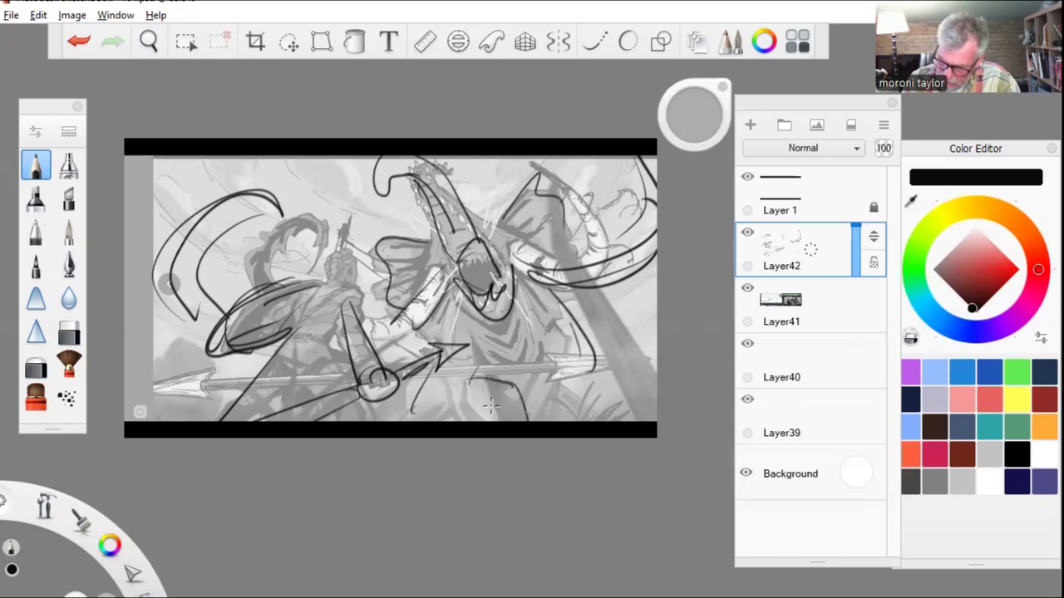
- Block in the diagonal foreground trunk and spiky shapes beside the monster, undoing the last four strokes
{"action": "left_click_drag", "start_coordinate": [548, 316], "coordinate": [635, 405]}
{"action": "left_click_drag", "start_coordinate": [518, 399], "coordinate": [572, 375]}
{"action": "mouse_move", "coordinate": [557, 384]}
{"action": "left_mouse_down"}
{"action": "mouse_move", "coordinate": [607, 420]}
{"action": "mouse_move", "coordinate": [595, 419]}
{"action": "left_mouse_up"}
{"action": "left_click_drag", "start_coordinate": [552, 312], "coordinate": [655, 418]}
{"action": "left_click_drag", "start_coordinate": [559, 301], "coordinate": [642, 381]}
{"action": "mouse_move", "coordinate": [562, 223]}
{"action": "left_mouse_down"}
{"action": "mouse_move", "coordinate": [639, 360]}
{"action": "mouse_move", "coordinate": [623, 353]}
{"action": "left_mouse_up"}
{"action": "mouse_move", "coordinate": [554, 223]}
{"action": "left_mouse_down"}
{"action": "mouse_move", "coordinate": [621, 349]}
{"action": "mouse_move", "coordinate": [637, 353]}
{"action": "left_mouse_up"}
{"action": "key", "text": "ctrl+z"}
{"action": "key", "text": "ctrl+z"}
{"action": "key", "text": "ctrl+z"}
{"action": "key", "text": "ctrl+z"}
- Darken the diagonal foreground trunk and add a stroke to the monster's front foot
{"action": "left_click_drag", "start_coordinate": [569, 297], "coordinate": [630, 384]}
{"action": "mouse_move", "coordinate": [560, 293]}
{"action": "left_mouse_down"}
{"action": "mouse_move", "coordinate": [608, 357]}
{"action": "mouse_move", "coordinate": [585, 377]}
{"action": "left_mouse_up"}
{"action": "mouse_move", "coordinate": [461, 386]}
{"action": "left_mouse_down"}
{"action": "mouse_move", "coordinate": [499, 406]}
{"action": "mouse_move", "coordinate": [440, 420]}
{"action": "left_mouse_up"}
- Hide the pasted board to check the sketch alone, show it again and lower Layer41's opacity to 22
{"action": "left_click", "coordinate": [745, 288]}
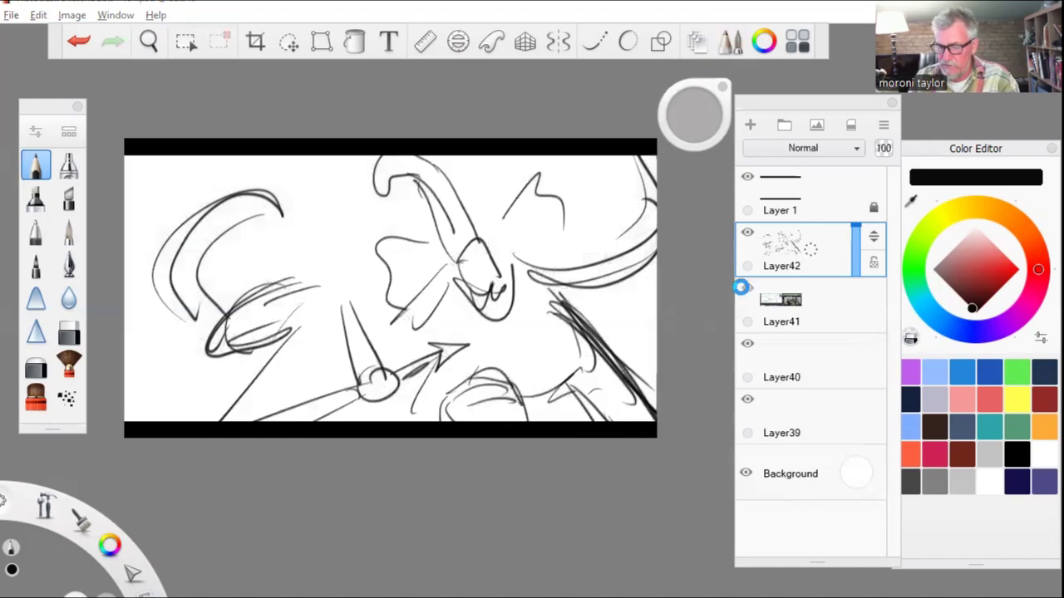
{"action": "left_click", "coordinate": [740, 287]}
{"action": "left_click", "coordinate": [856, 301]}
{"action": "left_click_drag", "start_coordinate": [856, 304], "coordinate": [856, 331]}
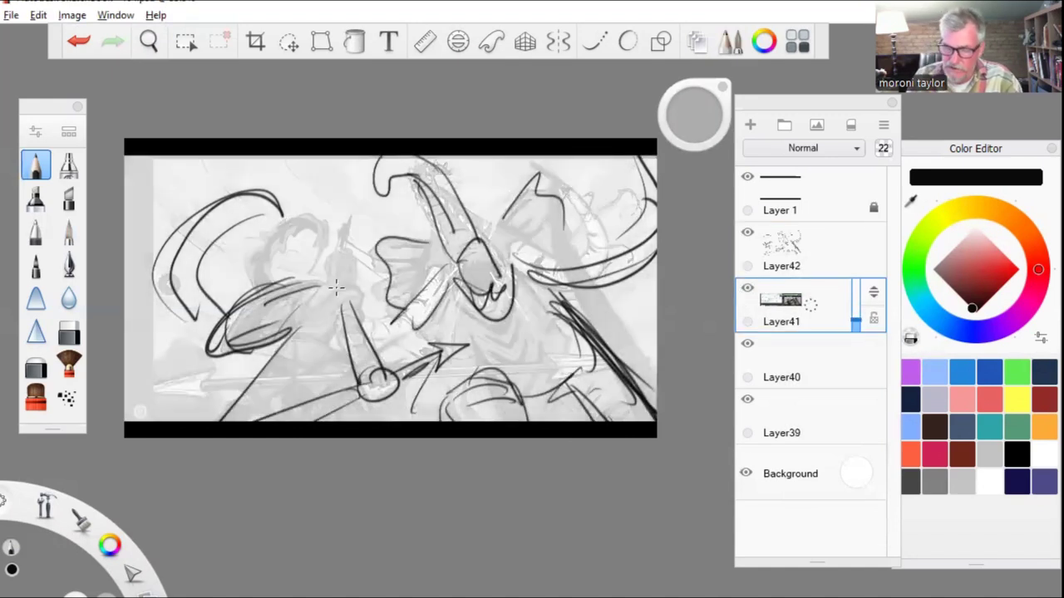
- Make Layer42 active again and sketch the warrior's head as an oval above his shoulders
{"action": "left_click", "coordinate": [796, 263]}
{"action": "left_click_drag", "start_coordinate": [326, 286], "coordinate": [345, 270]}
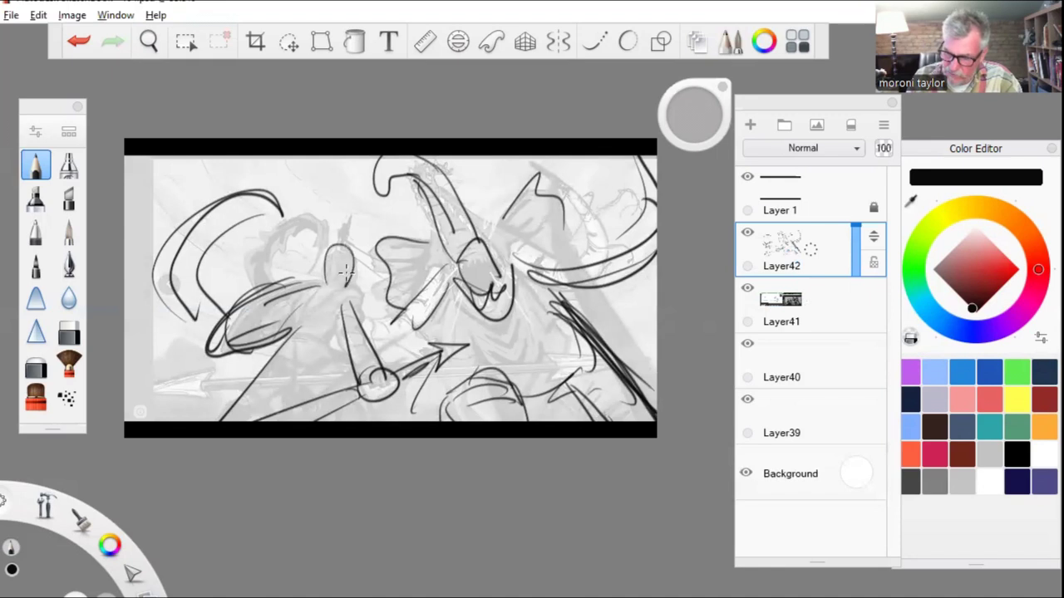
{"action": "mouse_move", "coordinate": [343, 596]}
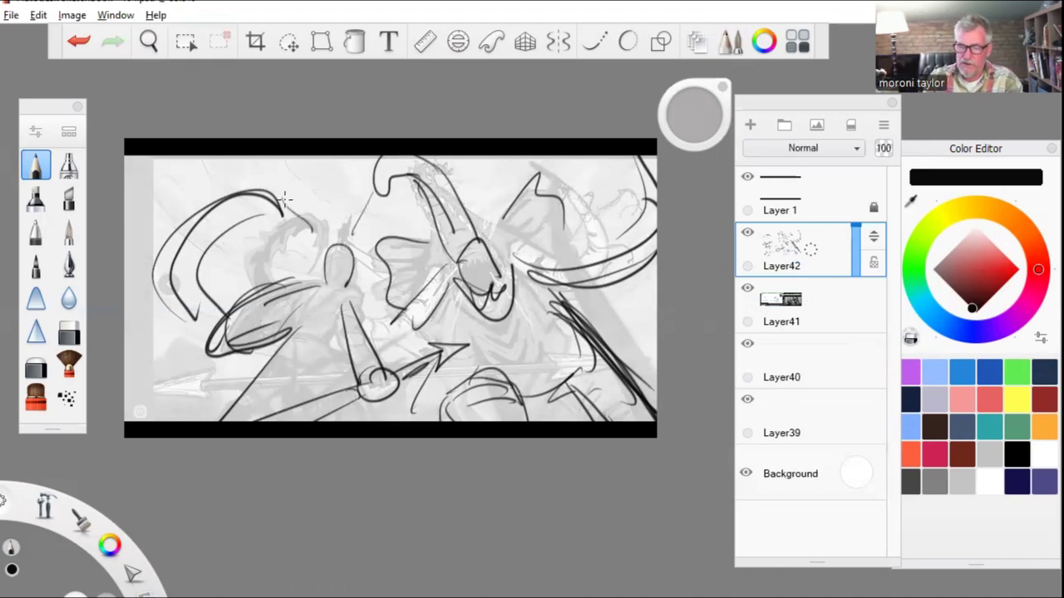
- Circle the area around the warrior's head and stress the spear's diagonal, and undo both marks
{"action": "mouse_move", "coordinate": [369, 210]}
{"action": "left_mouse_down"}
{"action": "mouse_move", "coordinate": [394, 241]}
{"action": "mouse_move", "coordinate": [384, 331]}
{"action": "left_mouse_up"}
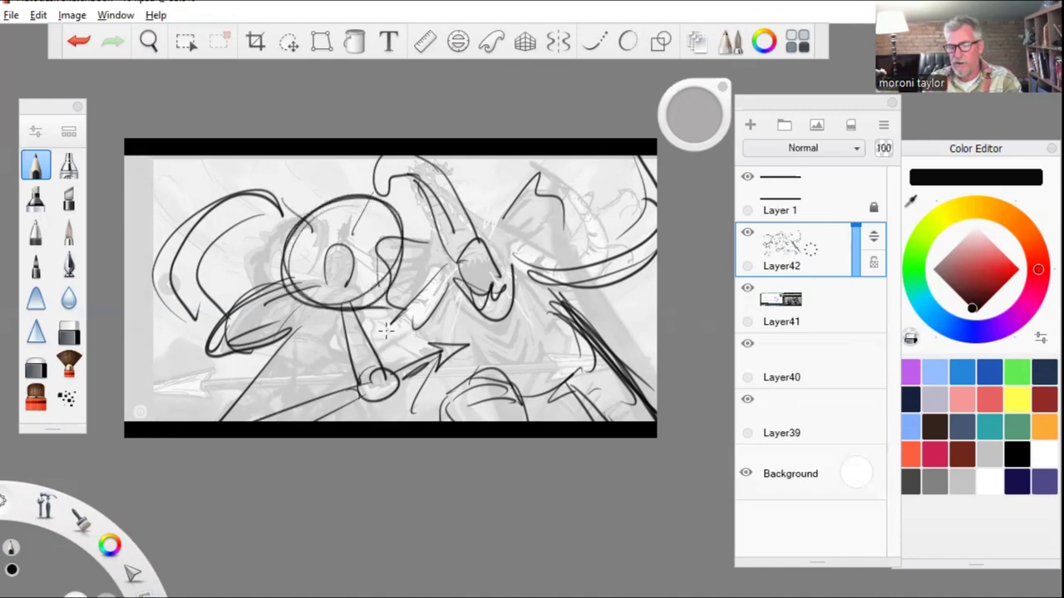
{"action": "mouse_move", "coordinate": [415, 363]}
{"action": "left_mouse_down"}
{"action": "mouse_move", "coordinate": [309, 420]}
{"action": "mouse_move", "coordinate": [438, 356]}
{"action": "left_mouse_up"}
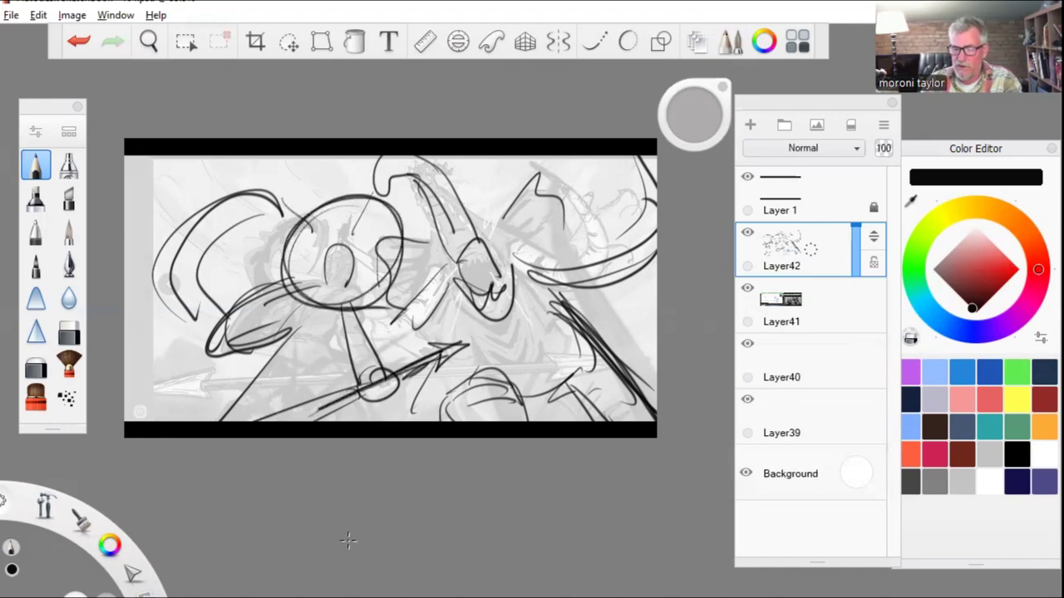
{"action": "key", "text": "ctrl+z"}
{"action": "key", "text": "ctrl+z"}
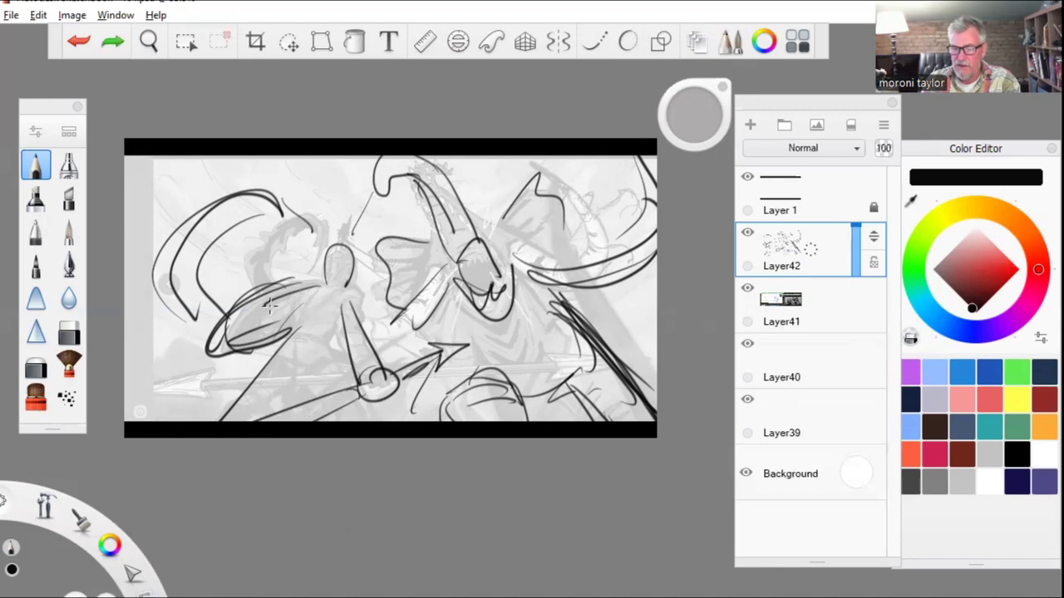
- Draw a guide line from the shield to the monster's head, and draw and undo heavy diagonals through both figures
{"action": "left_click_drag", "start_coordinate": [241, 309], "coordinate": [442, 269]}
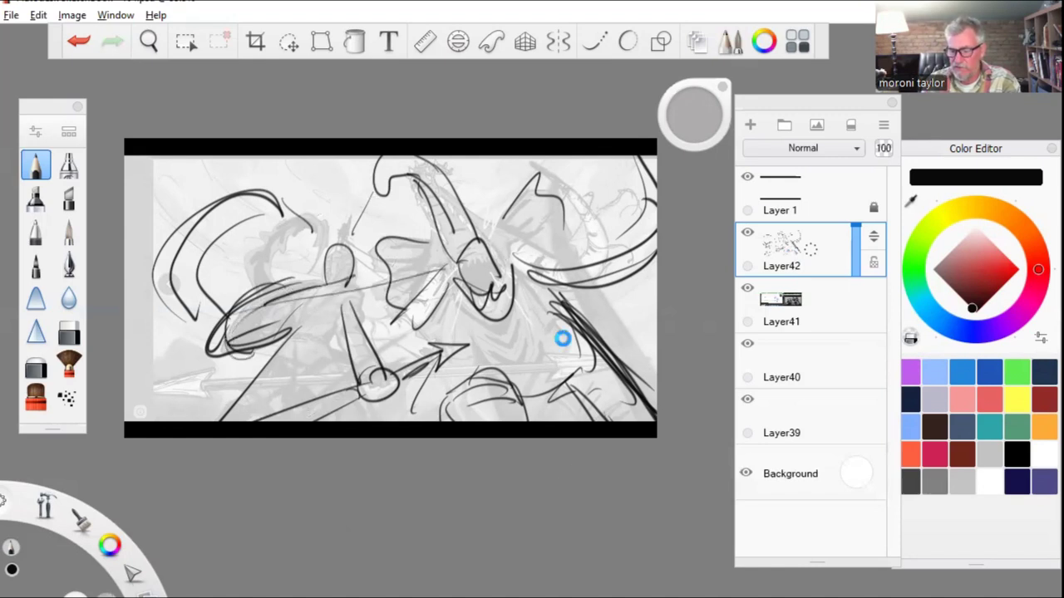
{"action": "mouse_move", "coordinate": [583, 365]}
{"action": "left_mouse_down"}
{"action": "mouse_move", "coordinate": [498, 265]}
{"action": "mouse_move", "coordinate": [432, 212]}
{"action": "mouse_move", "coordinate": [565, 410]}
{"action": "left_mouse_up"}
{"action": "mouse_move", "coordinate": [250, 421]}
{"action": "left_mouse_down"}
{"action": "mouse_move", "coordinate": [334, 284]}
{"action": "mouse_move", "coordinate": [229, 420]}
{"action": "left_mouse_up"}
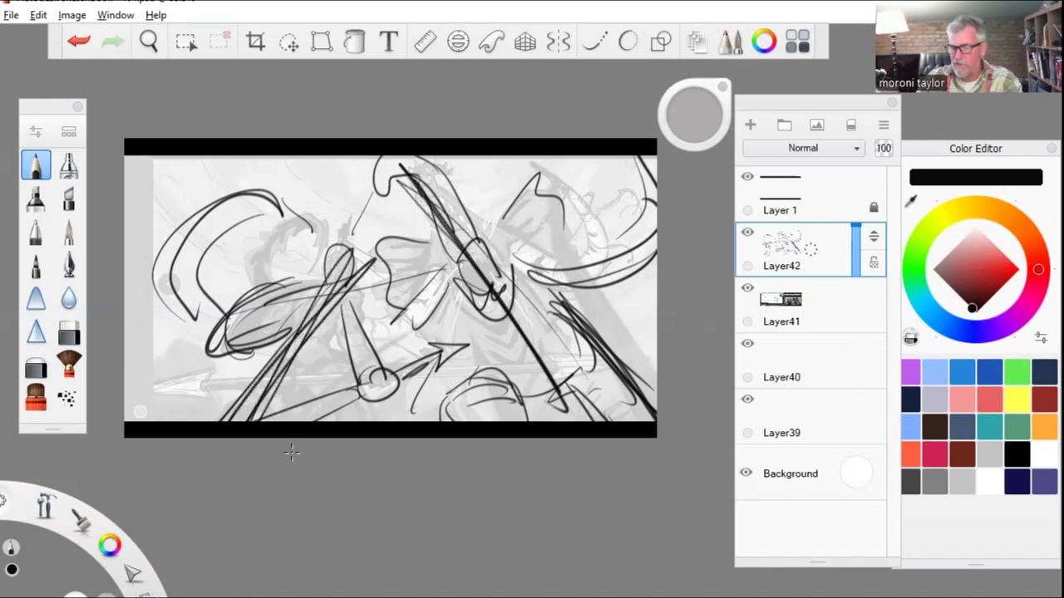
{"action": "key", "text": "ctrl+z"}
{"action": "key", "text": "ctrl+z"}
{"action": "key", "text": "ctrl+z"}
{"action": "key", "text": "ctrl+z"}
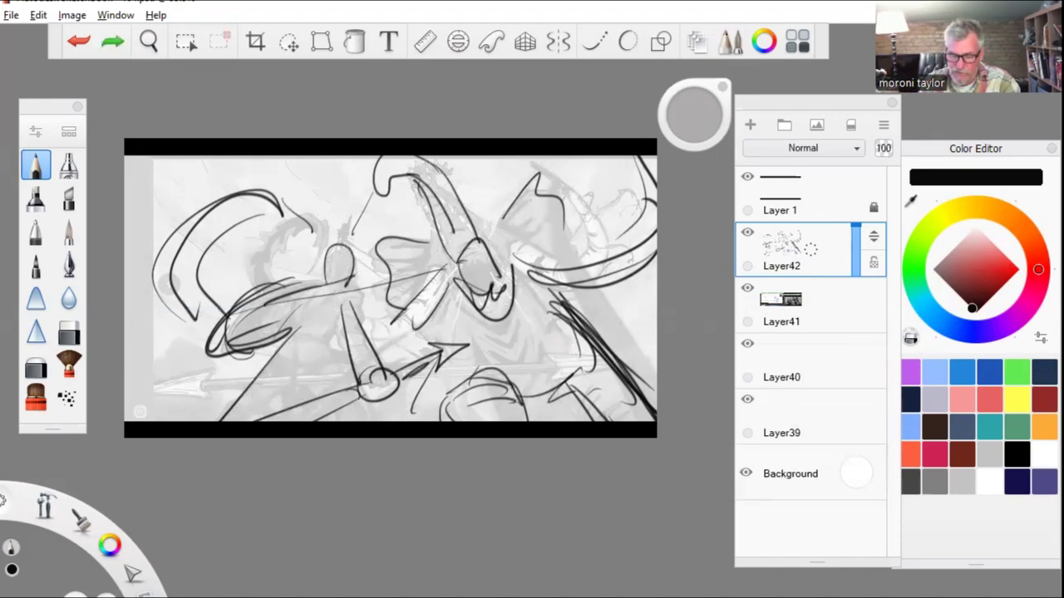
- Return to the boards page in Chrome and move on to the poolside board of the An Unfortunate Date sequence
{"action": "mouse_move", "coordinate": [532, 595]}
{"action": "left_click", "coordinate": [536, 565]}
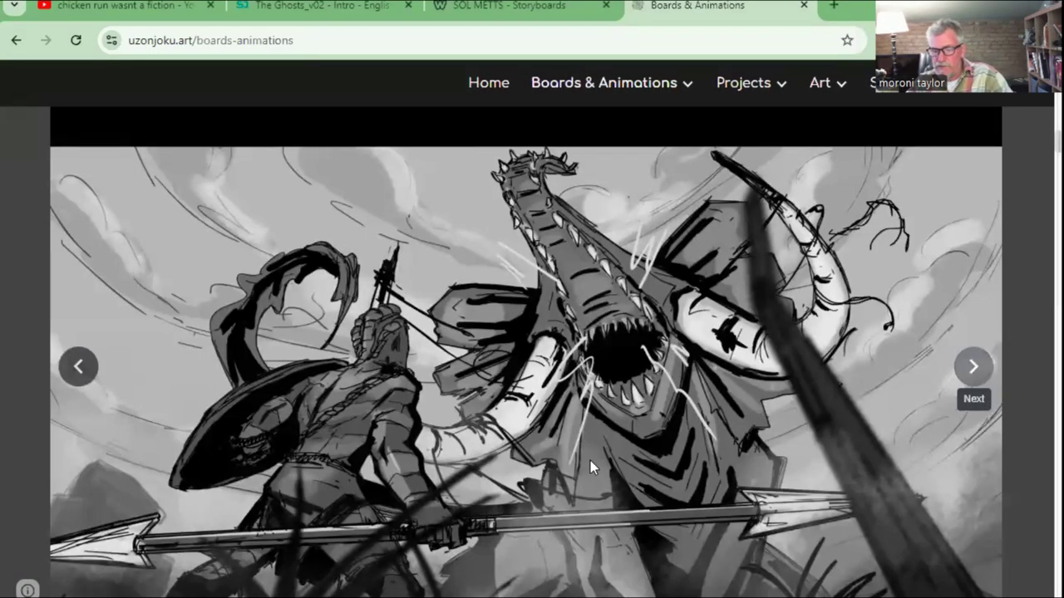
{"action": "scroll", "coordinate": [597, 435], "scroll_direction": "down", "scroll_amount": 9}
{"action": "scroll", "coordinate": [615, 429], "scroll_direction": "up", "scroll_amount": 1}
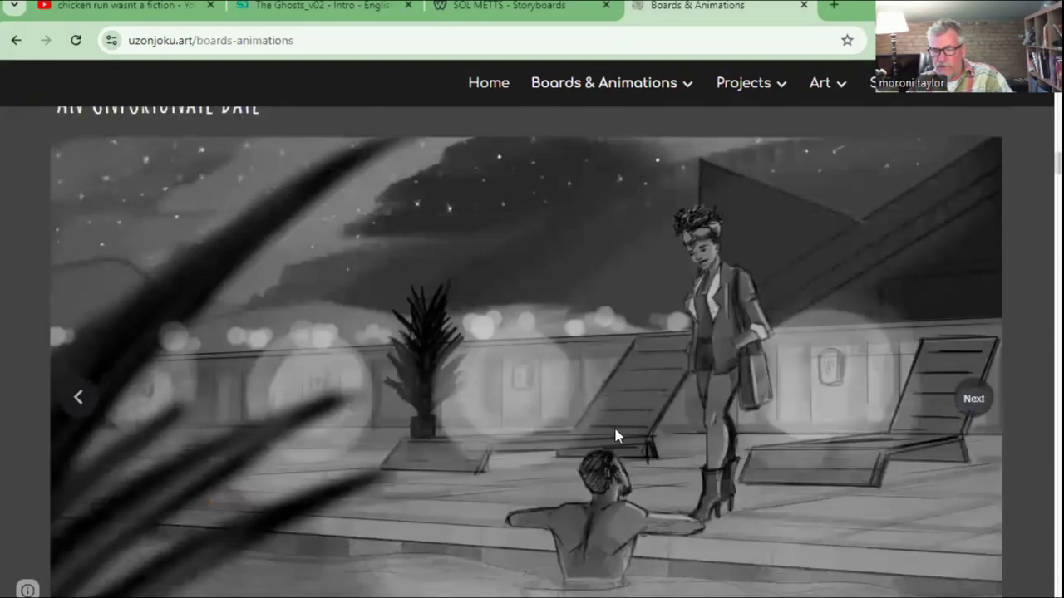
{"action": "scroll", "coordinate": [615, 429], "scroll_direction": "down", "scroll_amount": 1}
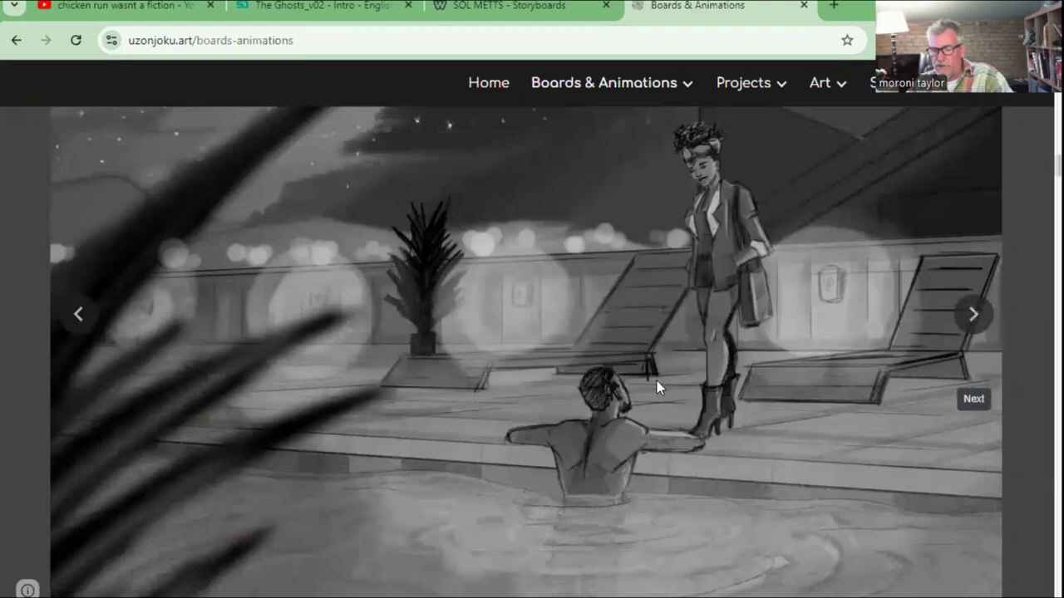
- Cycle through the An Unfortunate Date boards, past the armed officer and the woman with coffee, back to the poolside board
{"action": "left_click", "coordinate": [973, 319]}
{"action": "left_click", "coordinate": [973, 319]}
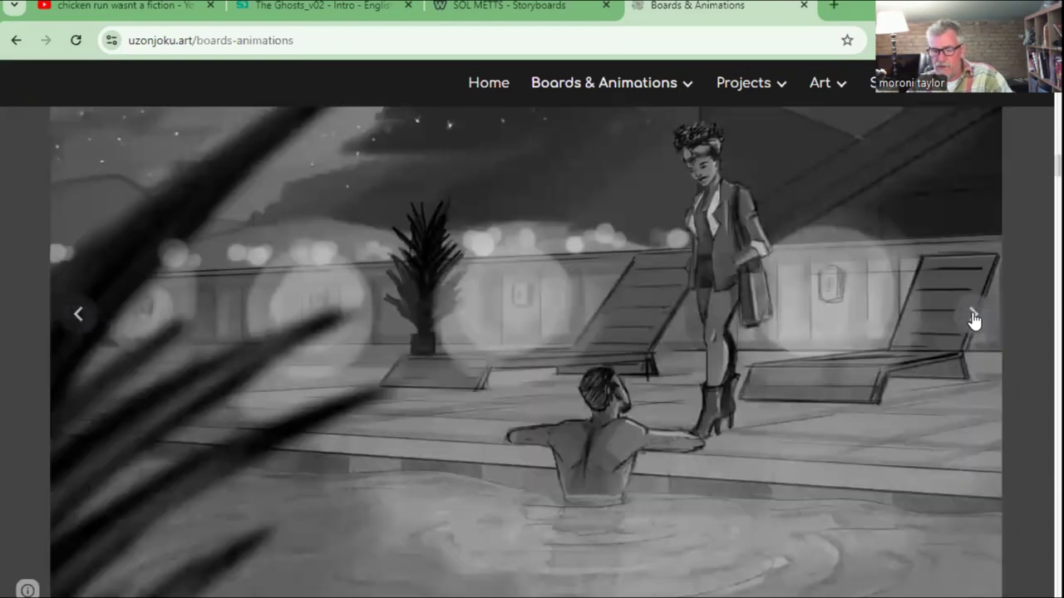
{"action": "left_click", "coordinate": [973, 319]}
{"action": "left_click", "coordinate": [973, 319]}
{"action": "left_click", "coordinate": [974, 320]}
{"action": "left_click", "coordinate": [974, 320]}
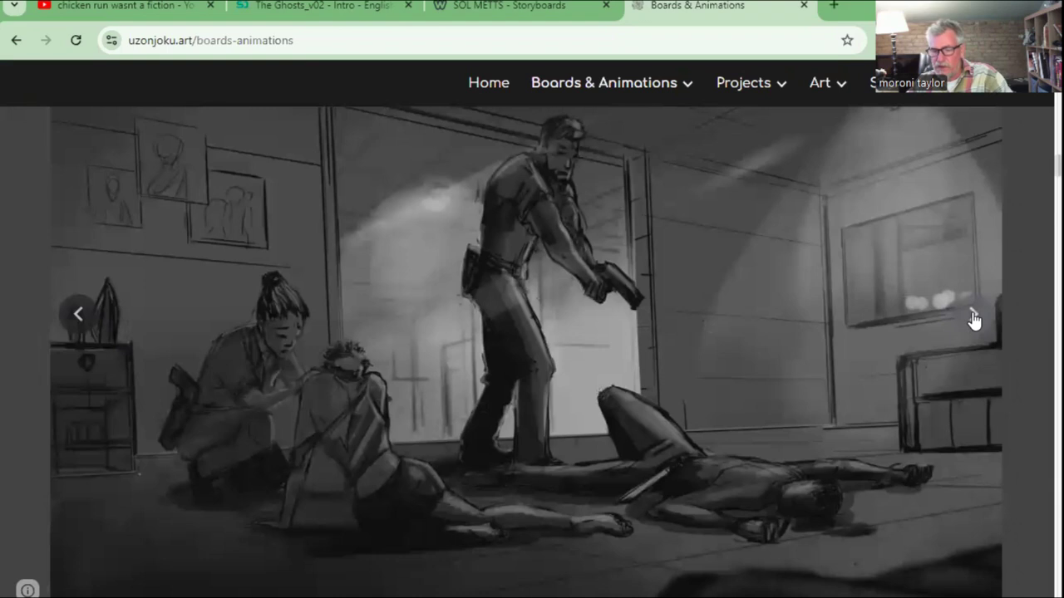
{"action": "left_click", "coordinate": [973, 319]}
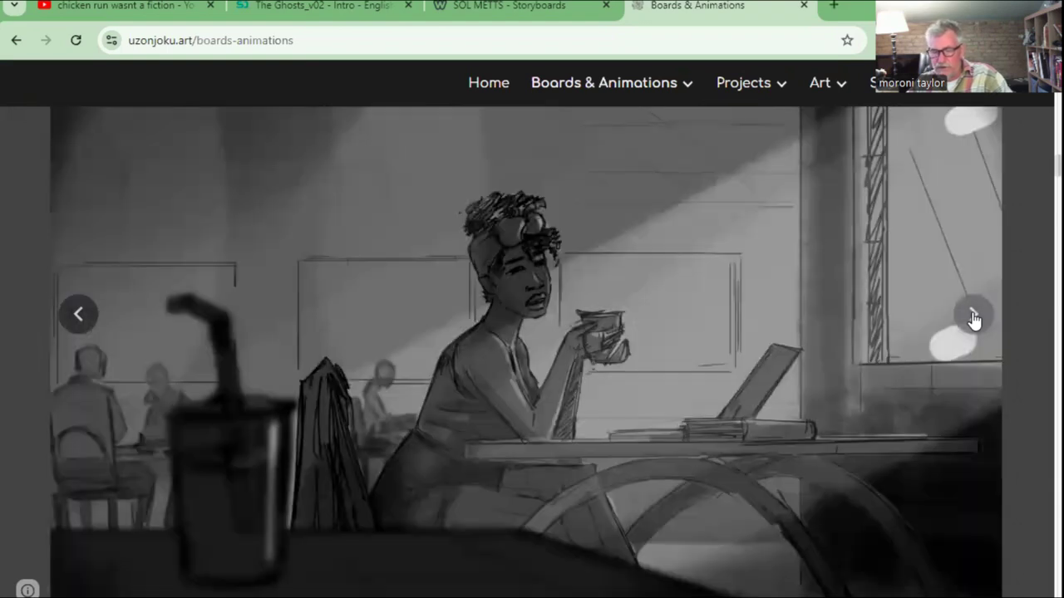
{"action": "left_click", "coordinate": [973, 319]}
{"action": "left_click", "coordinate": [974, 319]}
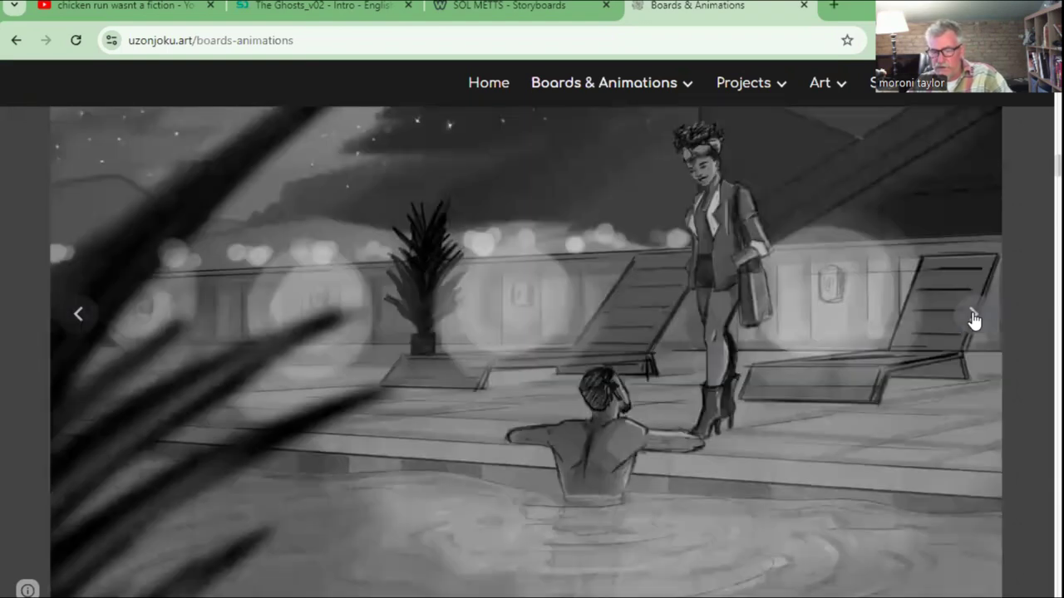
- Cycle through the date sequence again, past the woman walking down the street, to the officer aiming his gun
{"action": "left_click", "coordinate": [974, 319]}
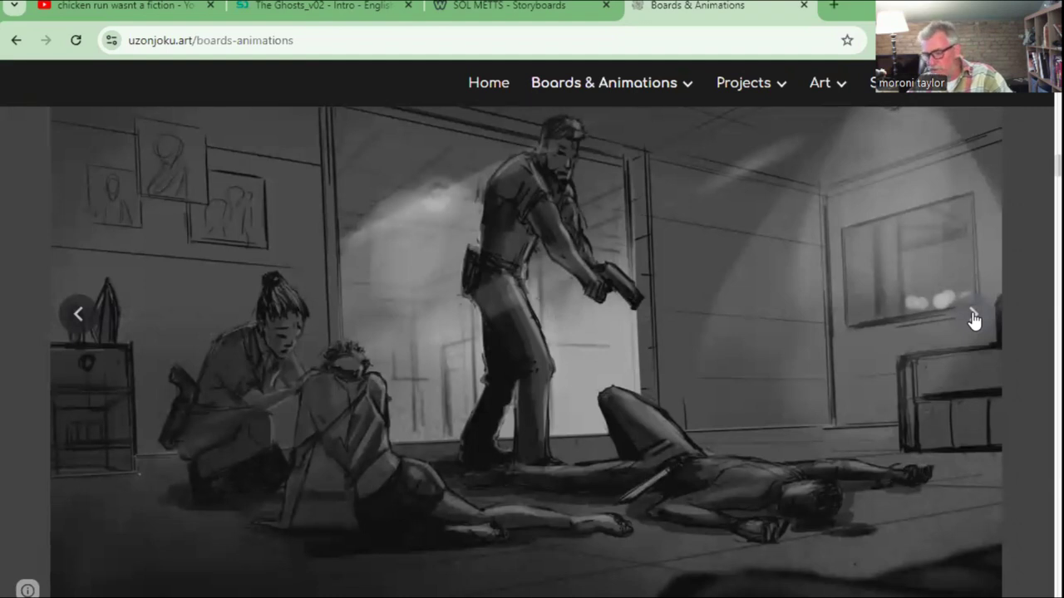
{"action": "left_click", "coordinate": [974, 319]}
{"action": "left_click", "coordinate": [974, 320]}
{"action": "left_click", "coordinate": [974, 319]}
{"action": "left_click", "coordinate": [974, 319]}
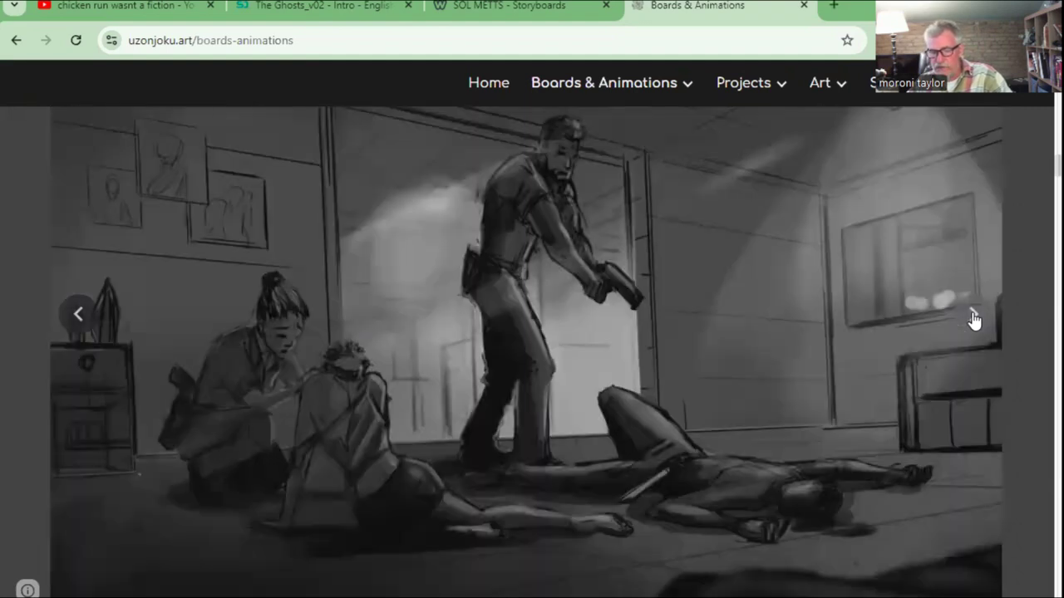
{"action": "left_click", "coordinate": [974, 319]}
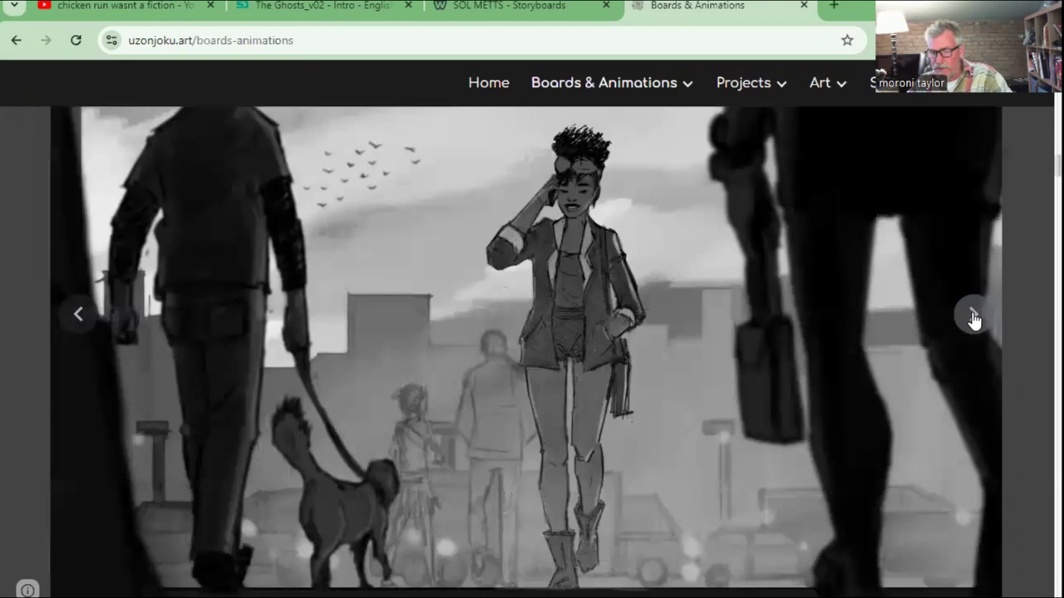
{"action": "left_click", "coordinate": [974, 320]}
{"action": "left_click", "coordinate": [974, 319]}
{"action": "left_click", "coordinate": [974, 319]}
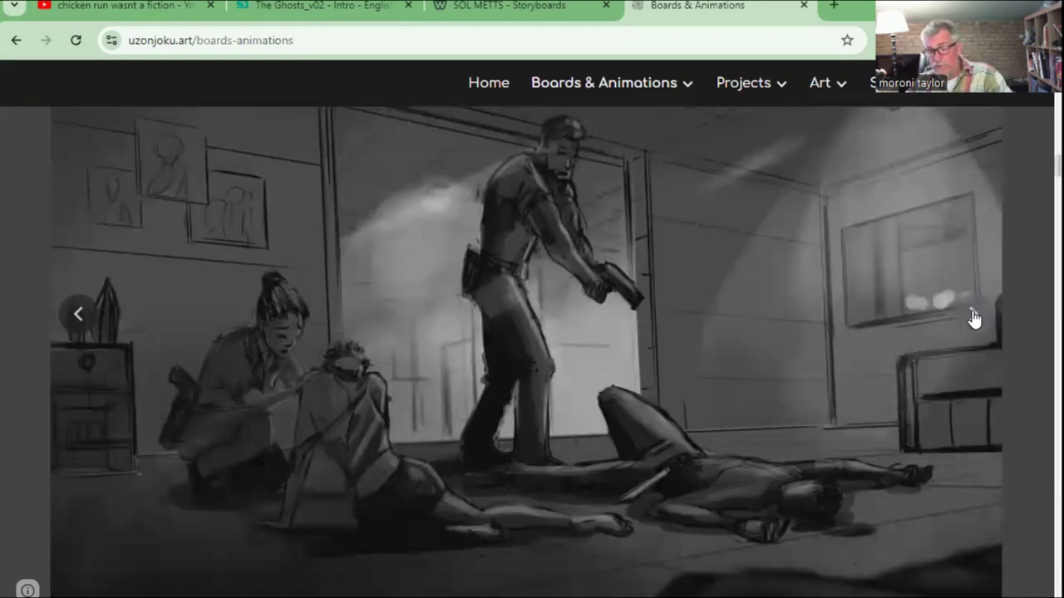